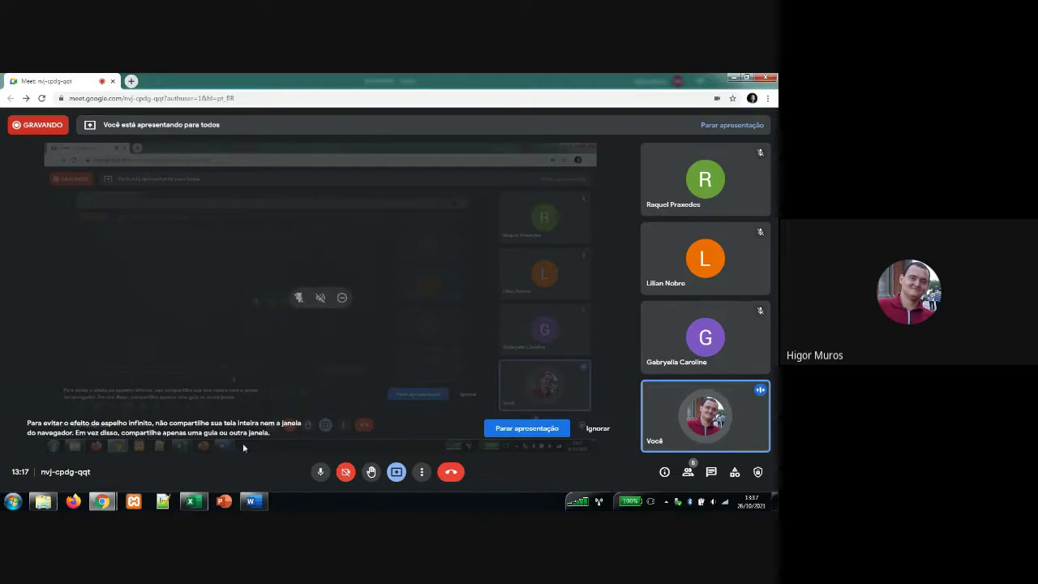
- Switch to the Excel workbook and examine the customer and location data in the Vendas and Clientes sheets
{"action": "left_click", "coordinate": [191, 501]}
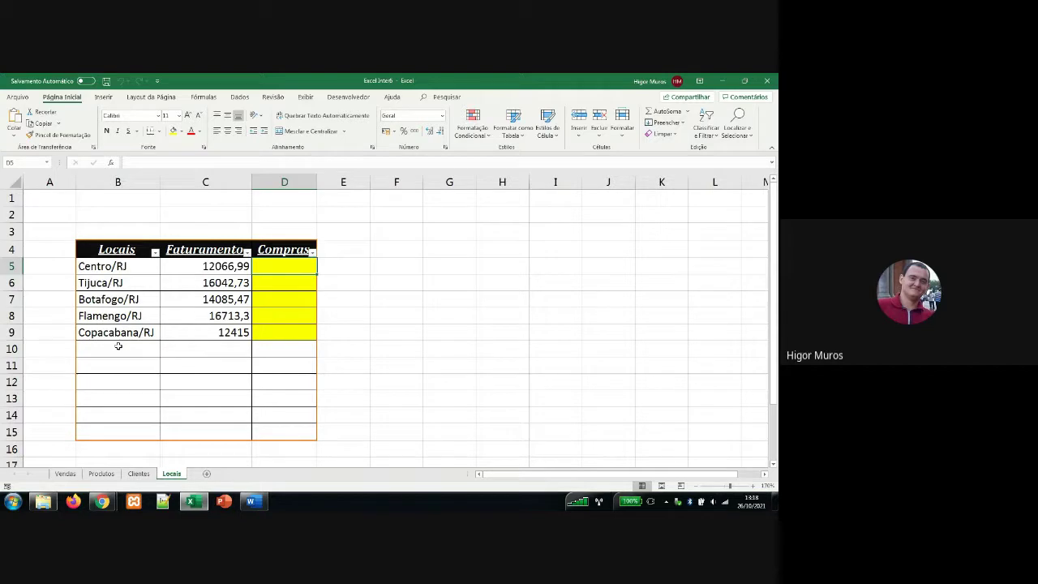
{"action": "left_click", "coordinate": [65, 474]}
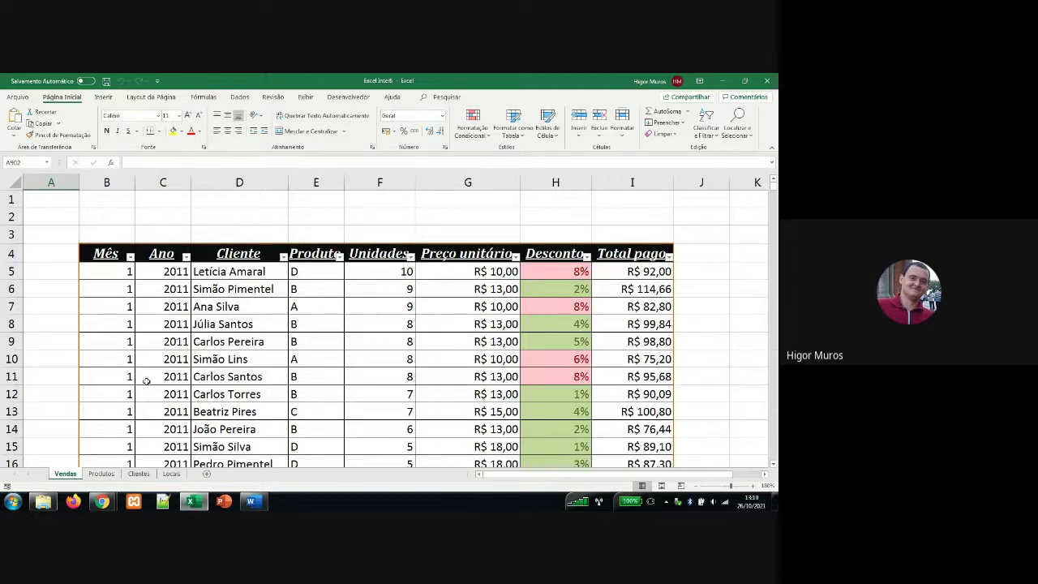
{"action": "left_click", "coordinate": [139, 474]}
{"action": "left_click", "coordinate": [178, 357]}
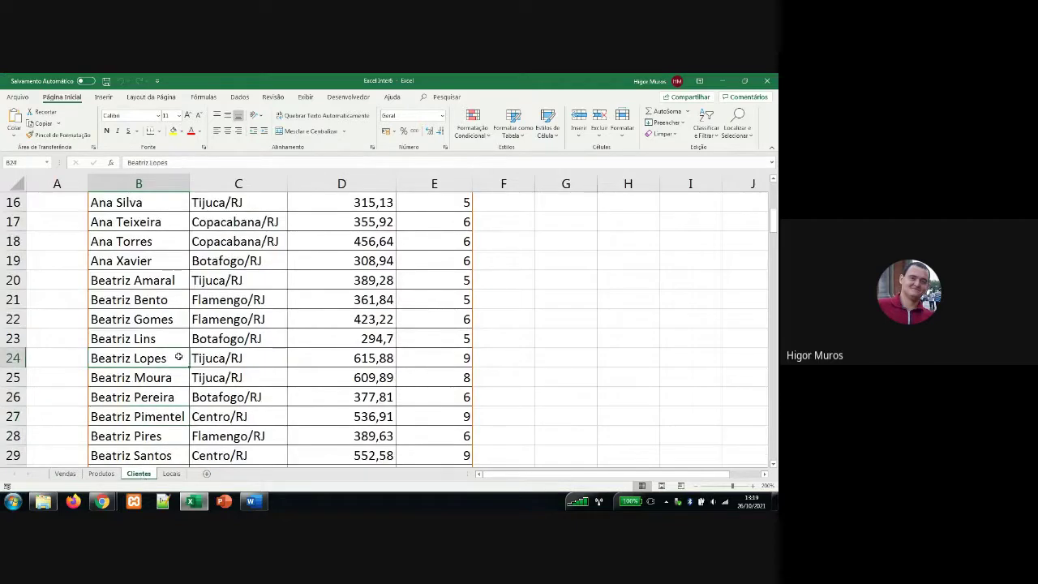
{"action": "key", "text": "ctrl+Up"}
{"action": "key", "text": "ctrl+Up"}
{"action": "scroll", "coordinate": [179, 356], "scroll_direction": "up", "scroll_amount": 1}
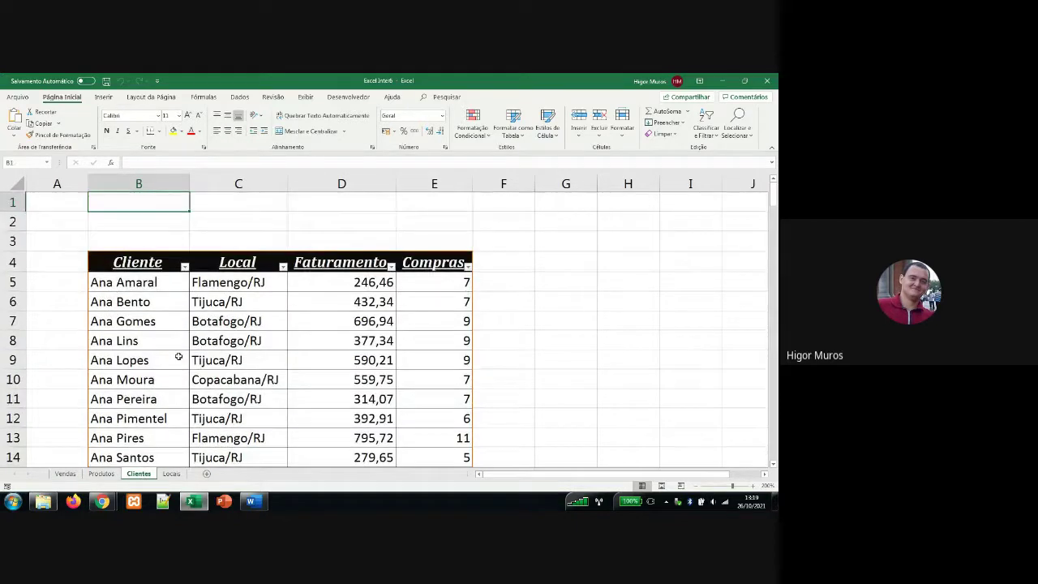
{"action": "left_click", "coordinate": [65, 474]}
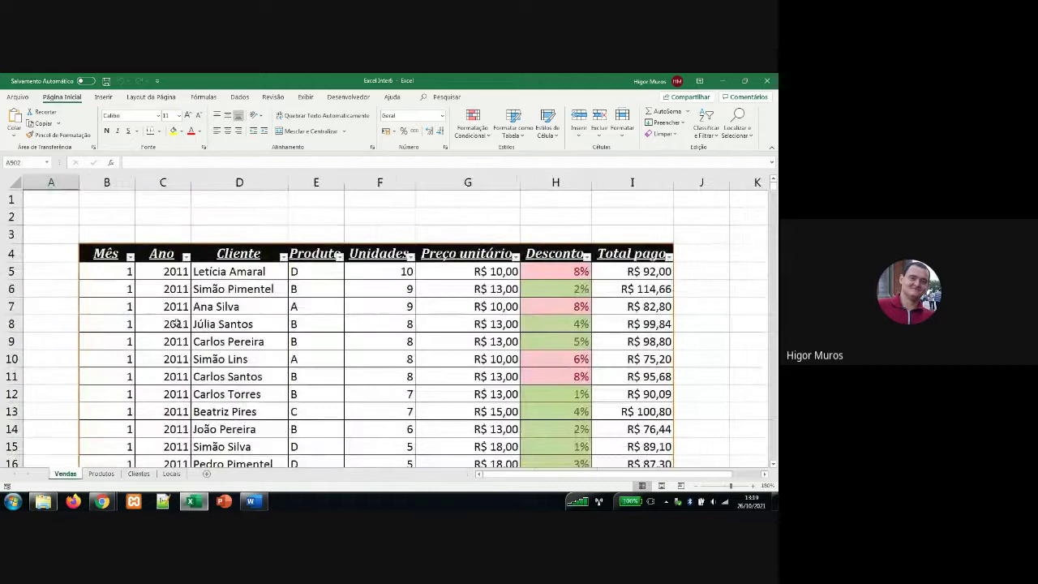
{"action": "left_click", "coordinate": [222, 273]}
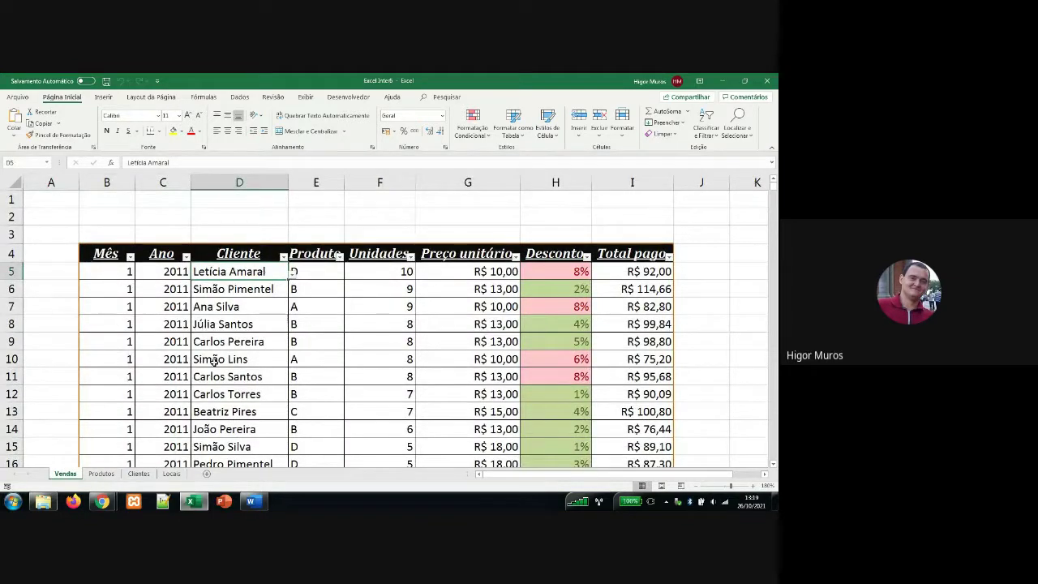
{"action": "left_click", "coordinate": [139, 474]}
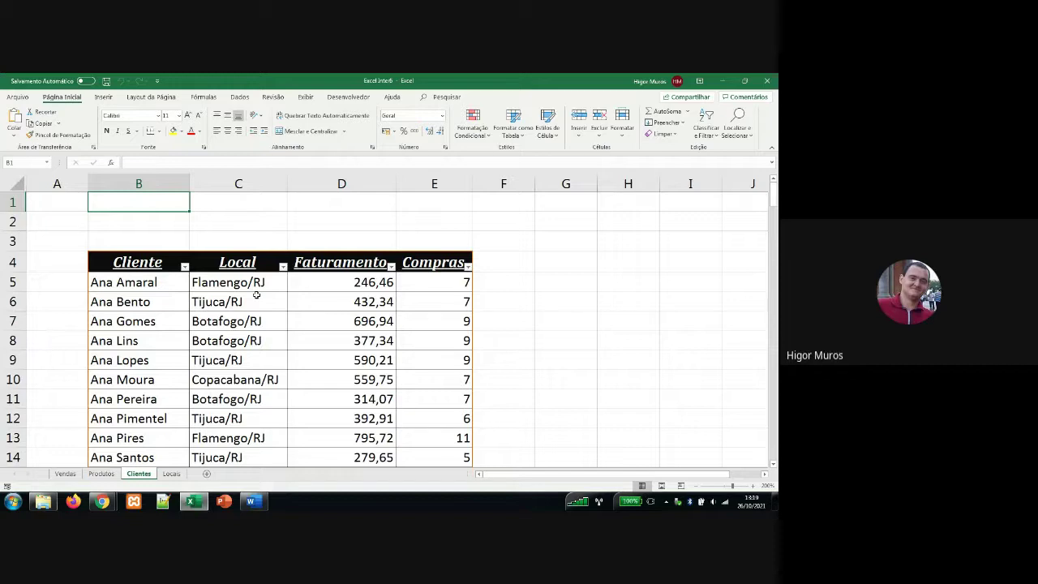
- Switch to the Google Meet call, admit the waiting participant, and return to the Excel workbook
{"action": "mouse_move", "coordinate": [102, 501]}
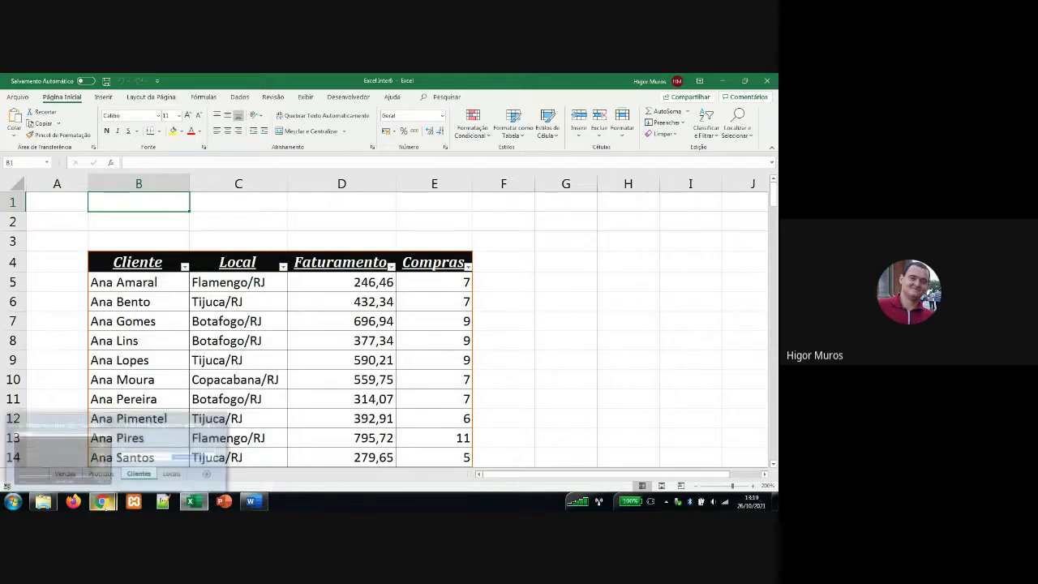
{"action": "left_click", "coordinate": [94, 449]}
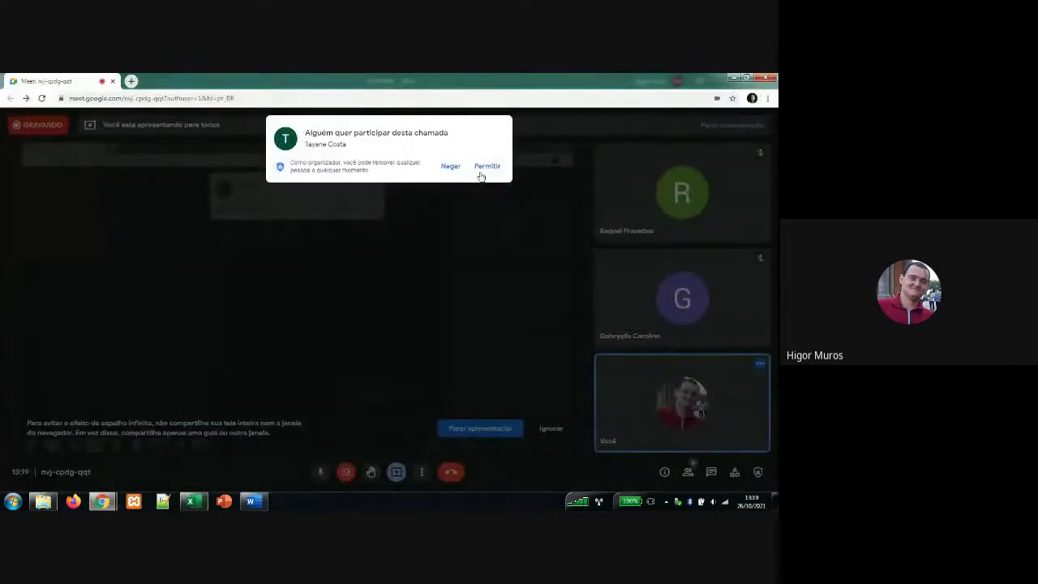
{"action": "left_click", "coordinate": [489, 166]}
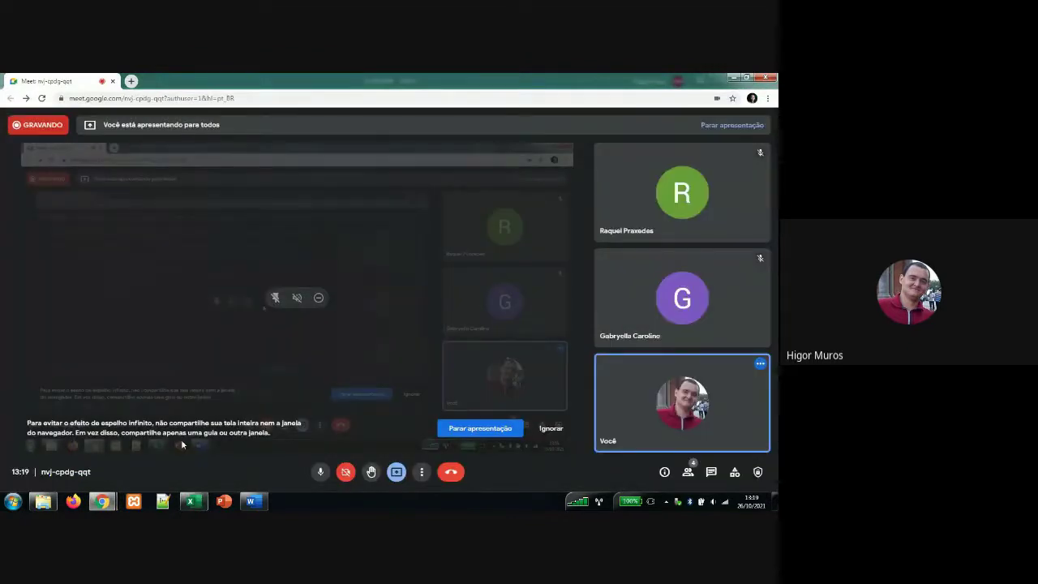
{"action": "left_click", "coordinate": [195, 502]}
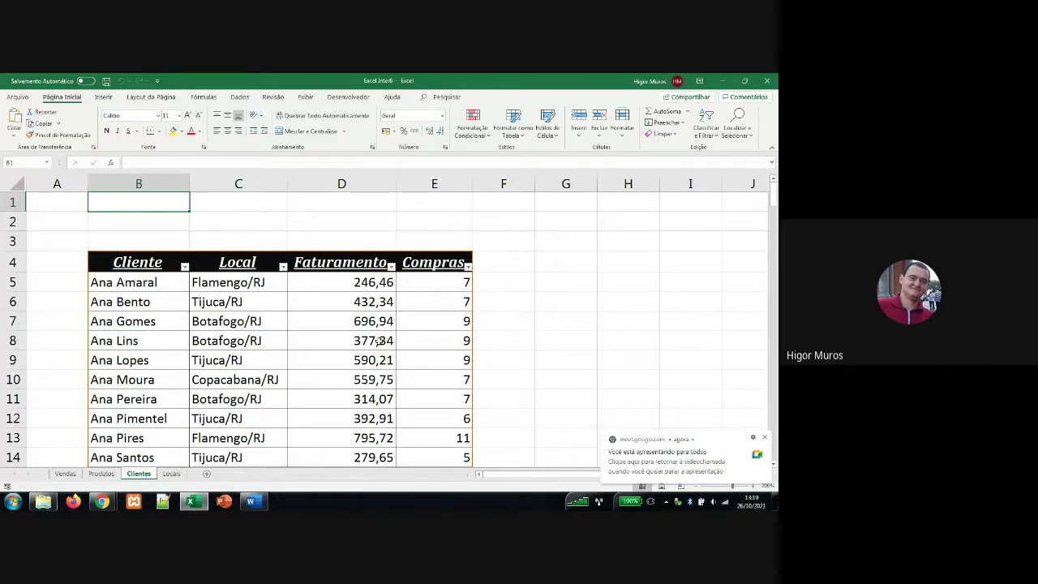
- Examine the Compras formula in the Clientes table and compare it with the Compras column of the Locais sheet
{"action": "left_click", "coordinate": [436, 279]}
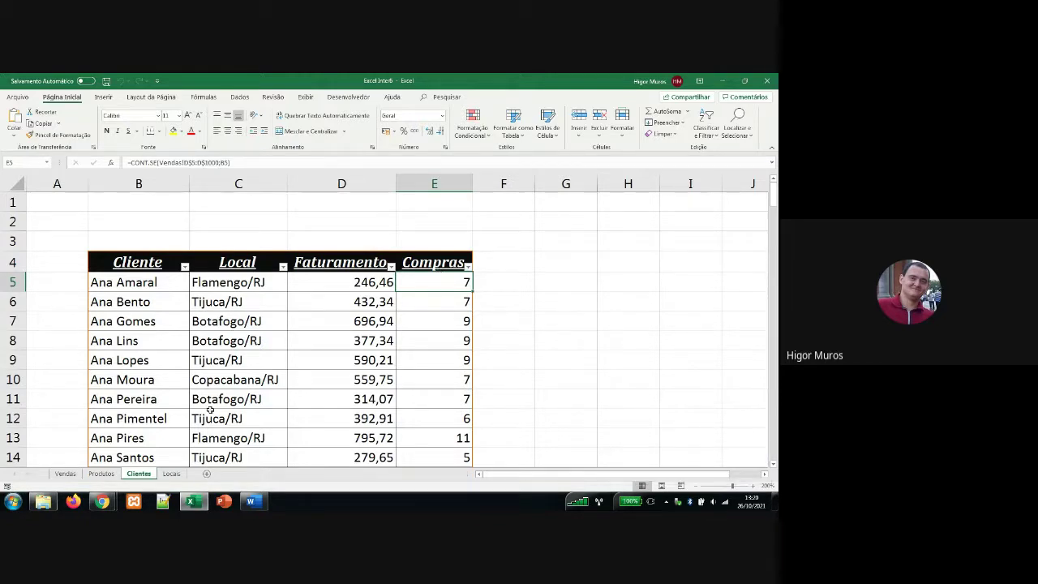
{"action": "left_click", "coordinate": [167, 475]}
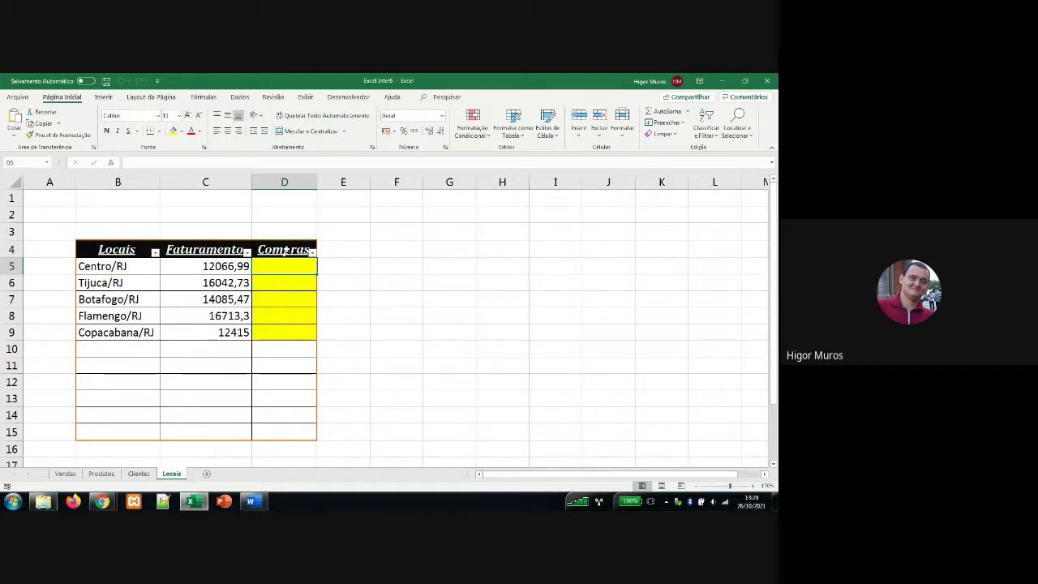
{"action": "left_click", "coordinate": [138, 475]}
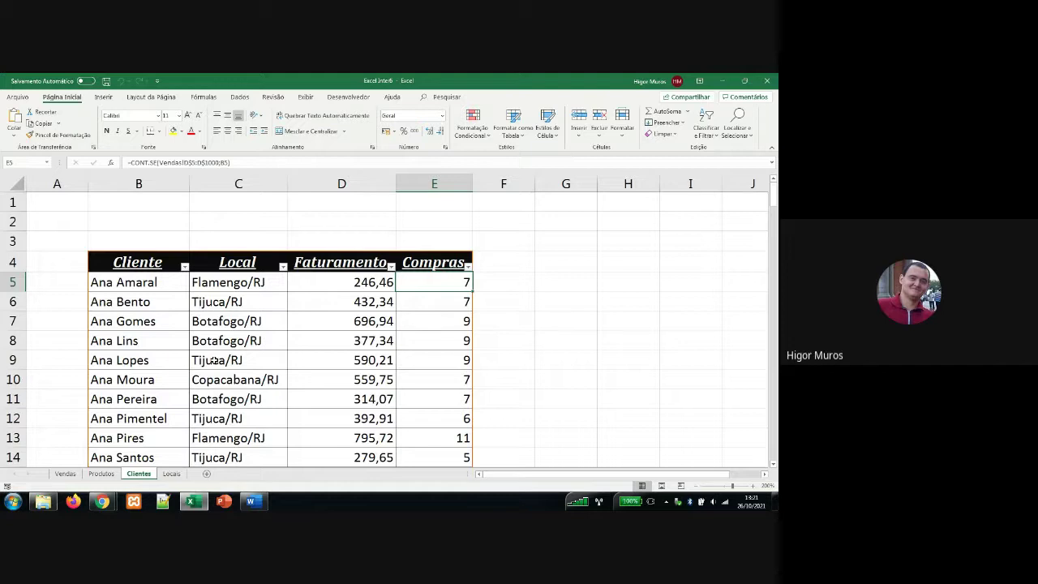
- Filter the Clientes table's Local column to Centro/RJ only and inspect the first purchase counts in the Compras column
{"action": "left_click", "coordinate": [282, 267]}
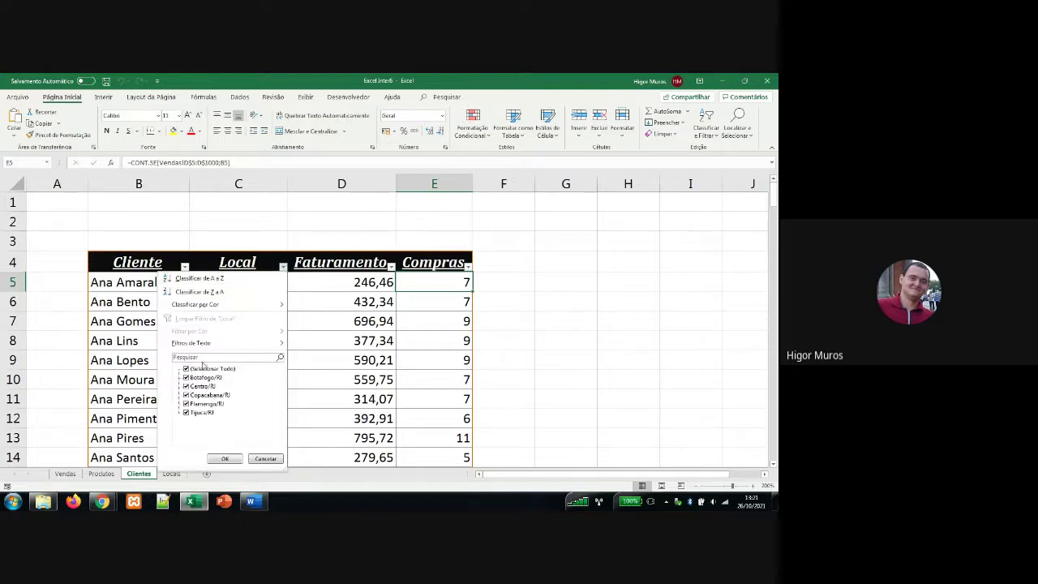
{"action": "left_click", "coordinate": [186, 369]}
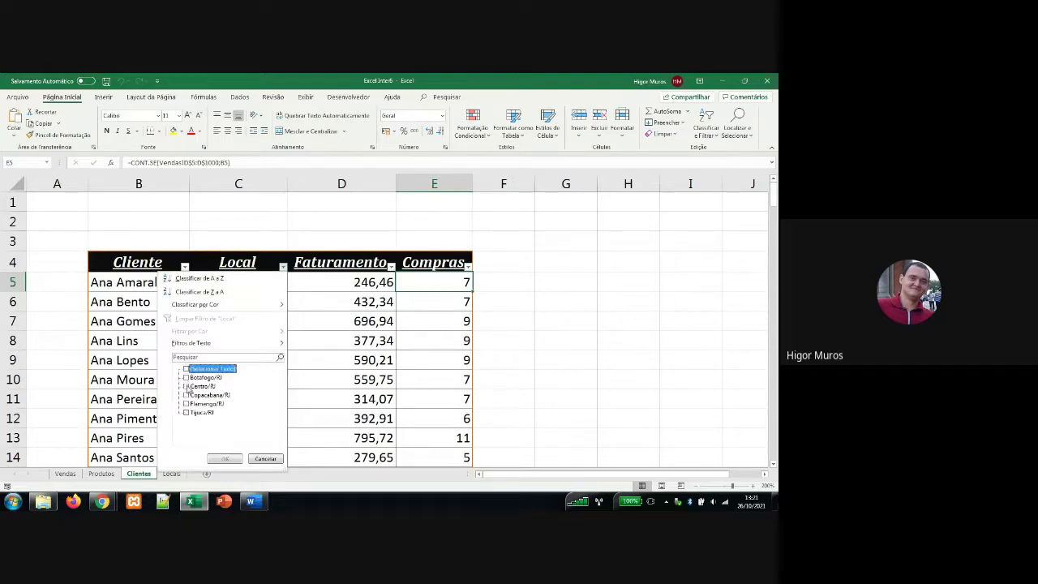
{"action": "left_click", "coordinate": [186, 387]}
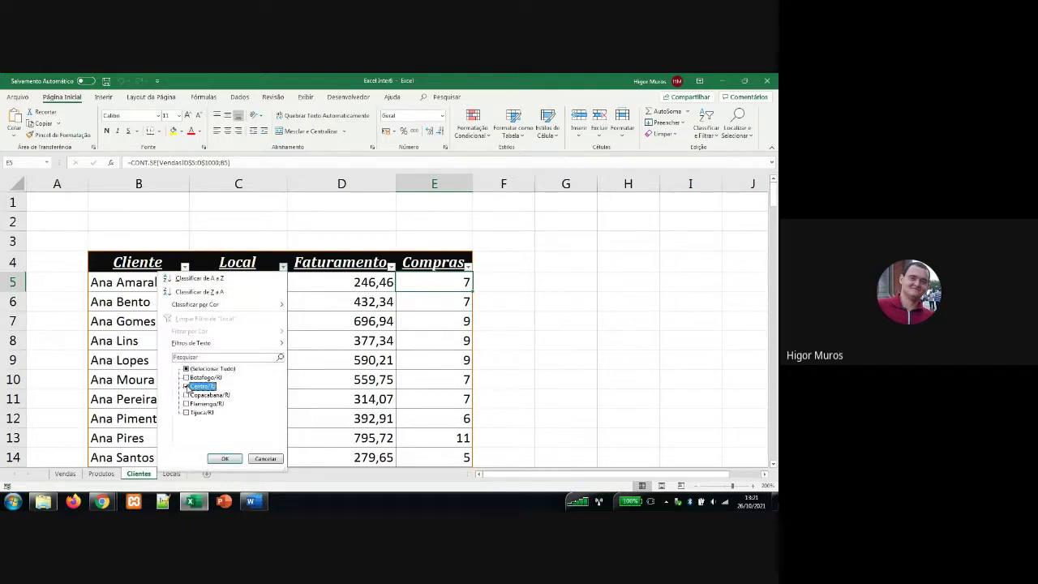
{"action": "left_click", "coordinate": [227, 459]}
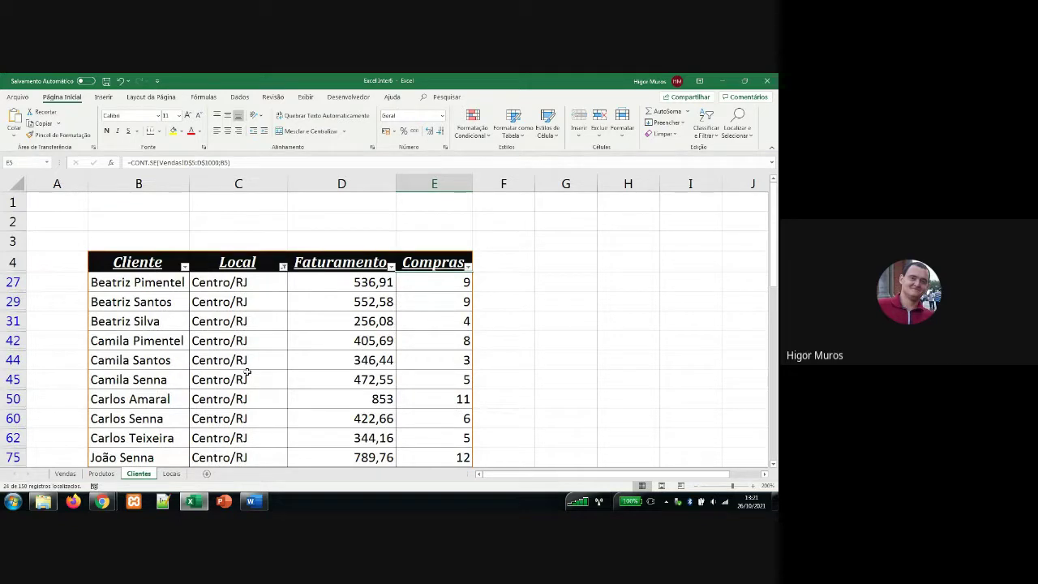
{"action": "left_click", "coordinate": [437, 281]}
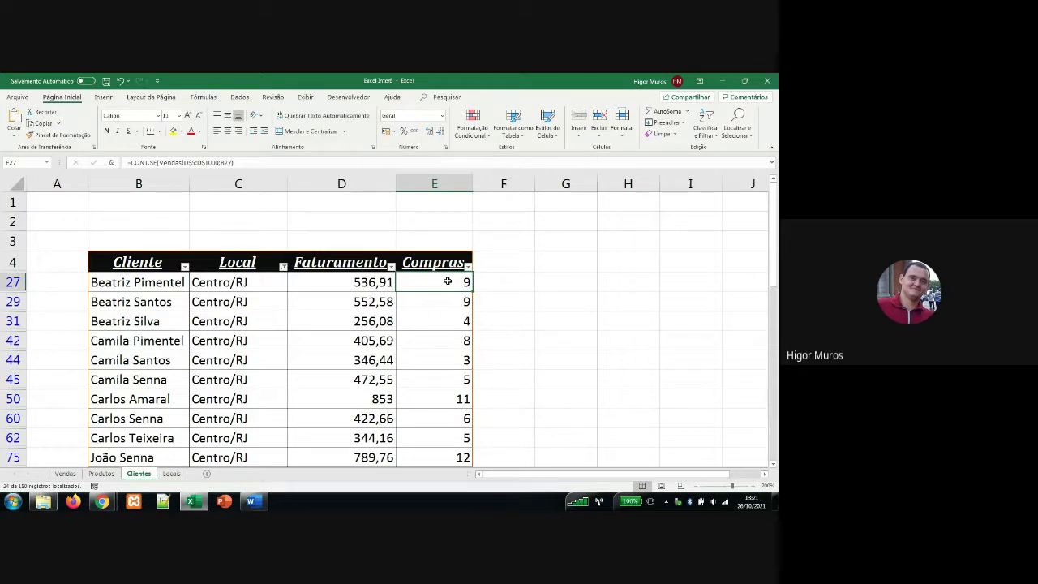
{"action": "left_click", "coordinate": [444, 304]}
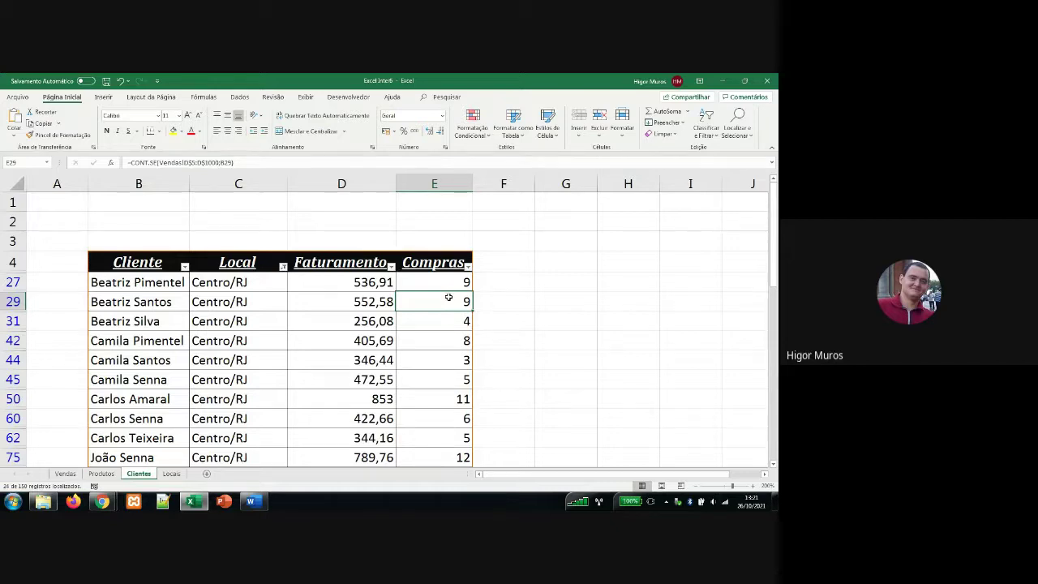
{"action": "left_click", "coordinate": [445, 315]}
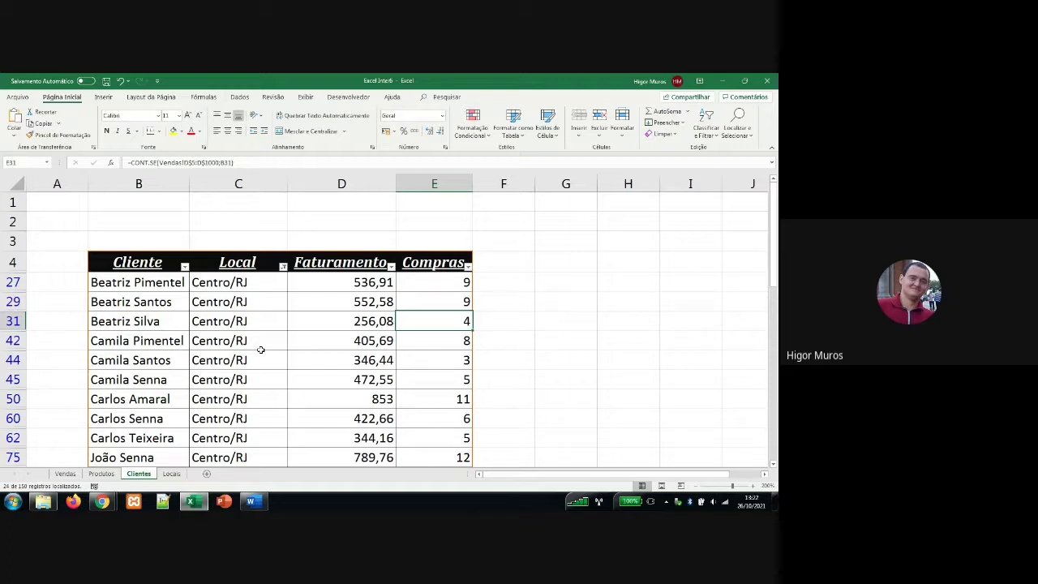
- Let the next waiting attendee into the Google Meet call and go back to the Clientes sheet in Excel
{"action": "mouse_move", "coordinate": [102, 501]}
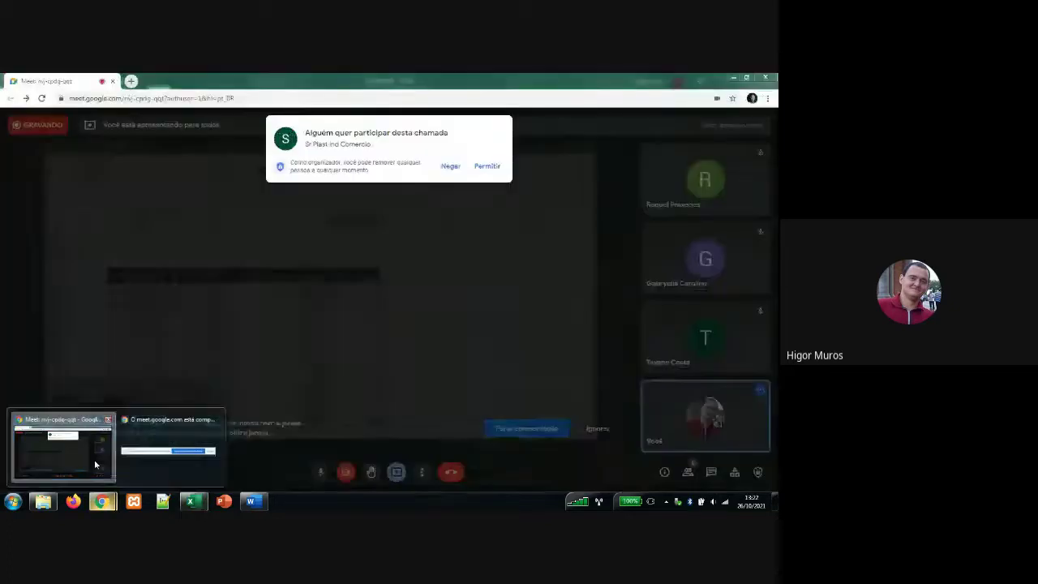
{"action": "left_click", "coordinate": [95, 464]}
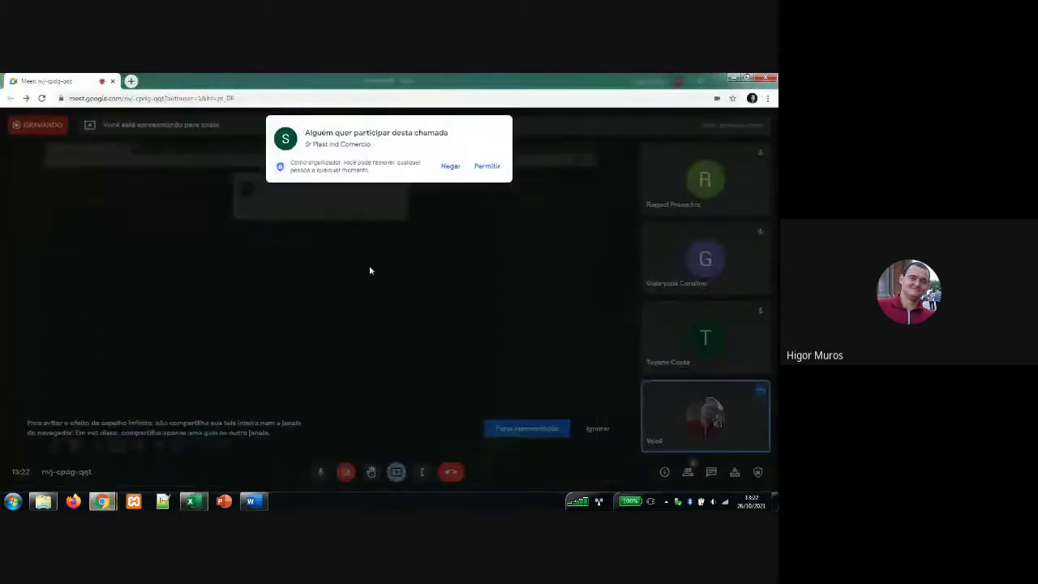
{"action": "left_click", "coordinate": [487, 166]}
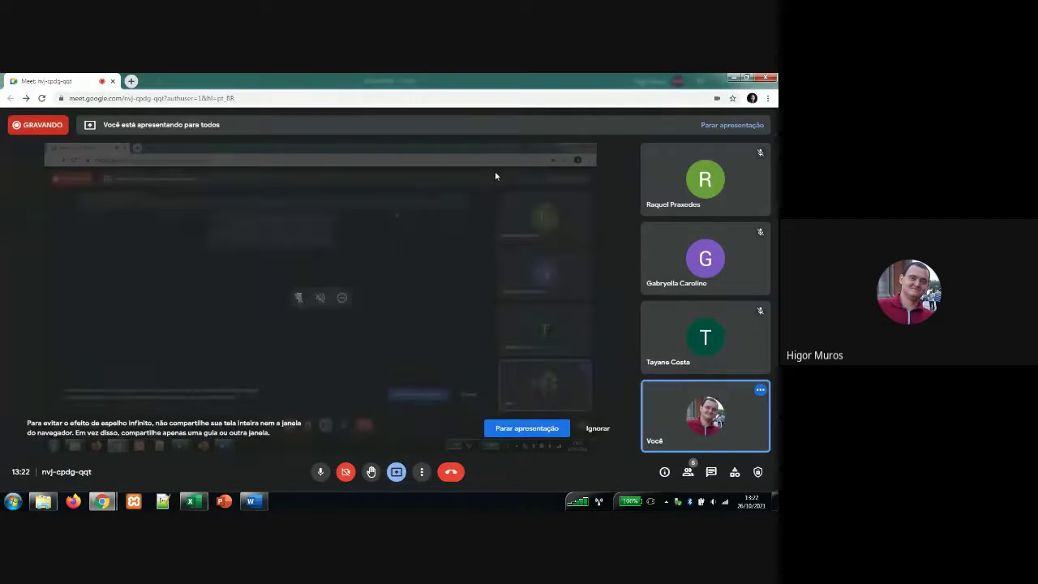
{"action": "left_click", "coordinate": [191, 501]}
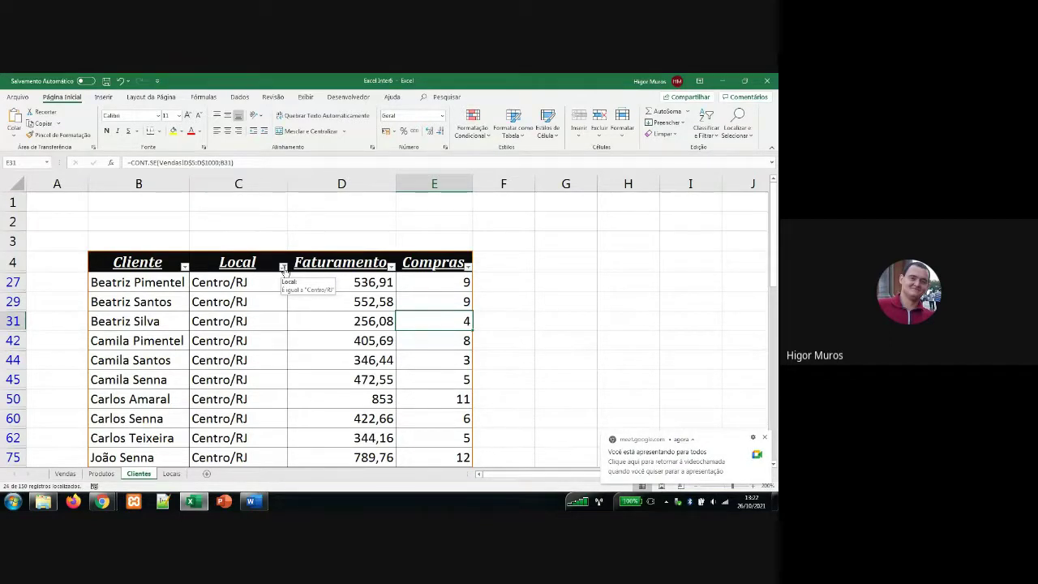
- Clear the filter on the Local column of the Clientes table
{"action": "left_click", "coordinate": [283, 268]}
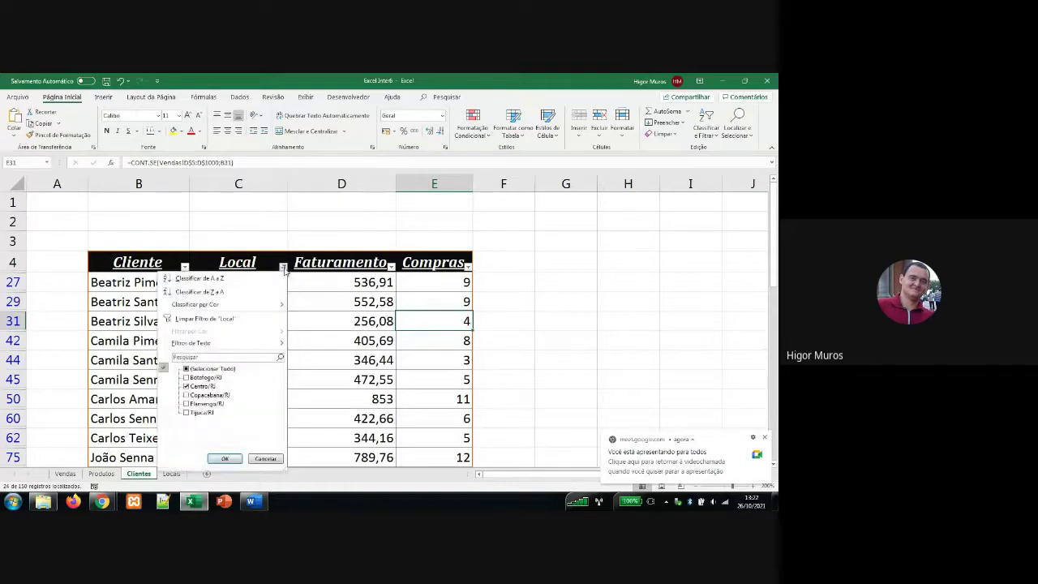
{"action": "left_click", "coordinate": [217, 320]}
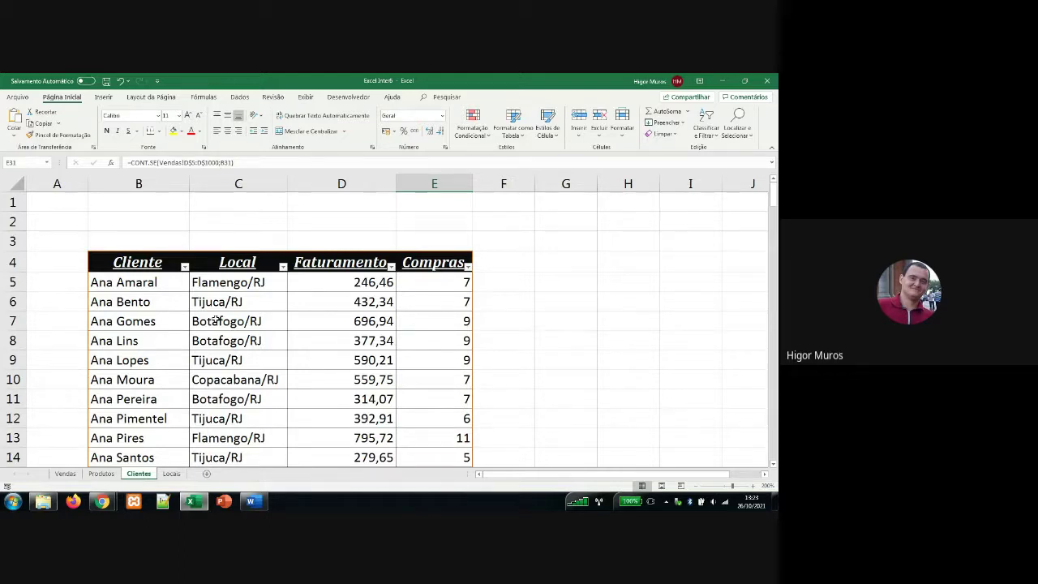
- Start a SOMASE formula in the Compras cell for Centro/RJ (D5) on the Locais sheet
{"action": "left_click", "coordinate": [172, 475]}
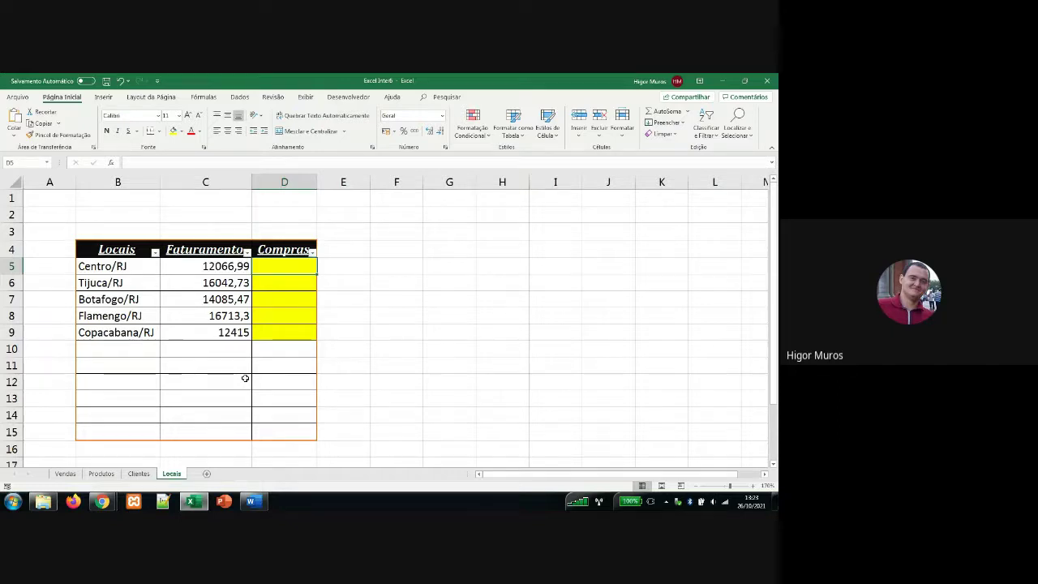
{"action": "type", "text": "="}
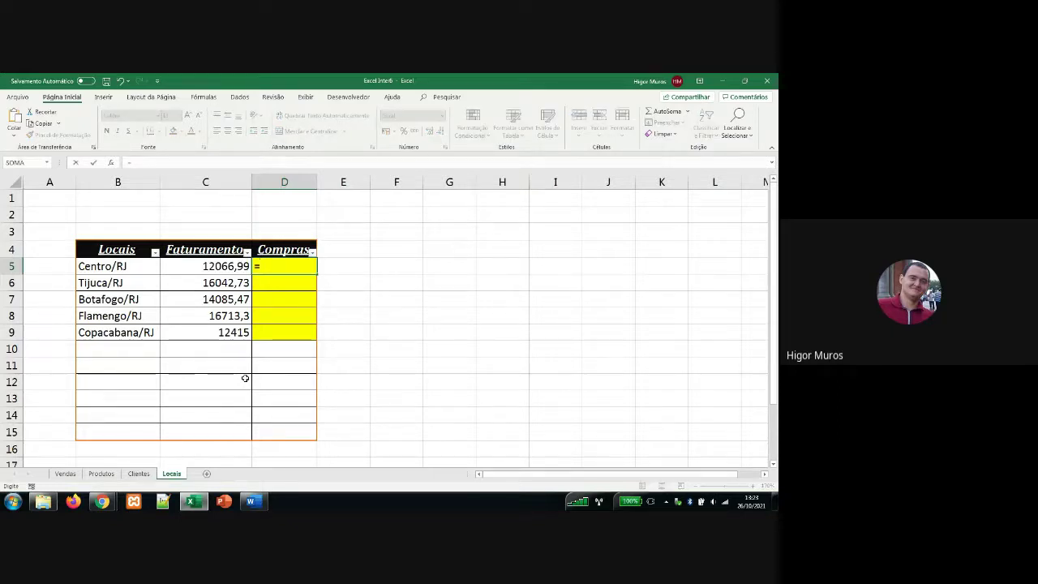
{"action": "type", "text": "som"}
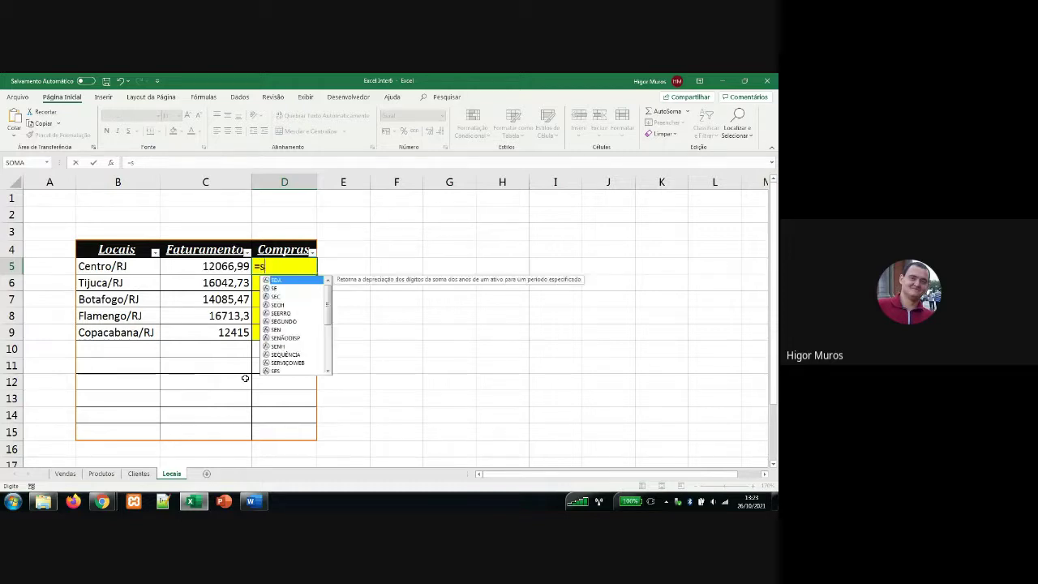
{"action": "key", "text": "Down"}
{"action": "key", "text": "Down"}
{"action": "key", "text": "Down"}
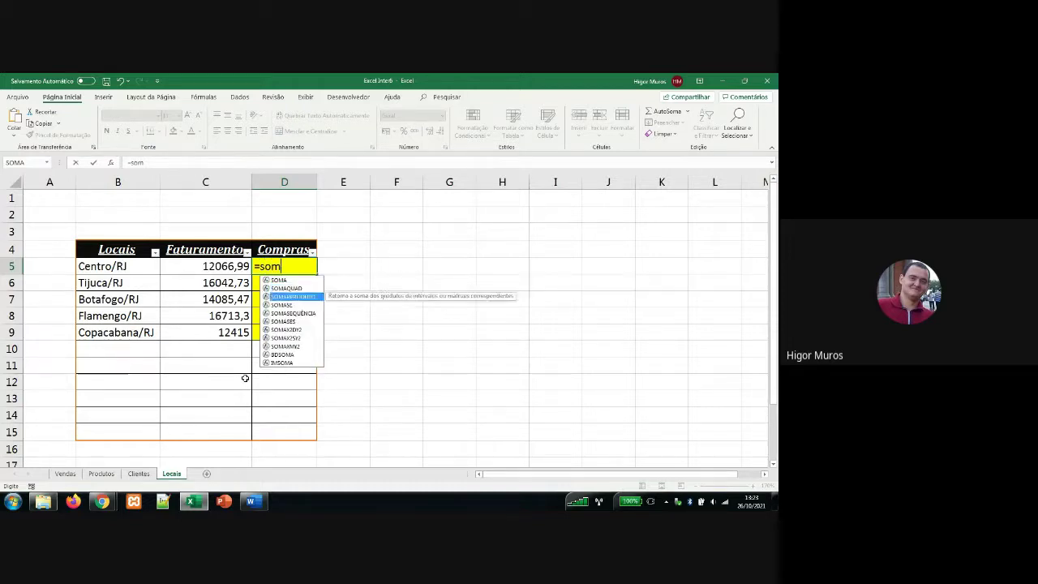
{"action": "key", "text": "Tab"}
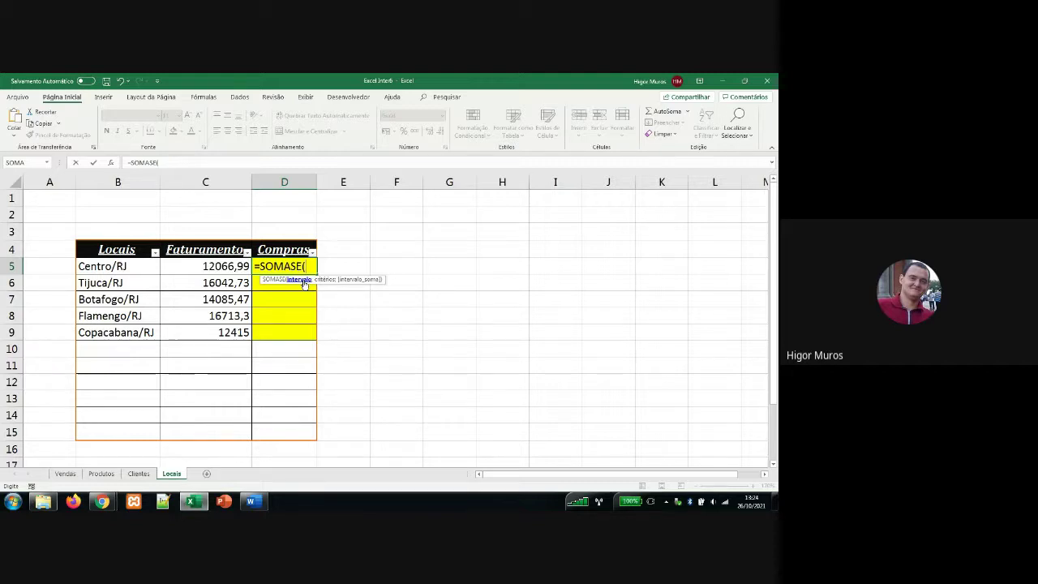
- Give the SOMASE formula the range Clientes!C5:C154 and the criterion Locais!B5
{"action": "left_click", "coordinate": [139, 473]}
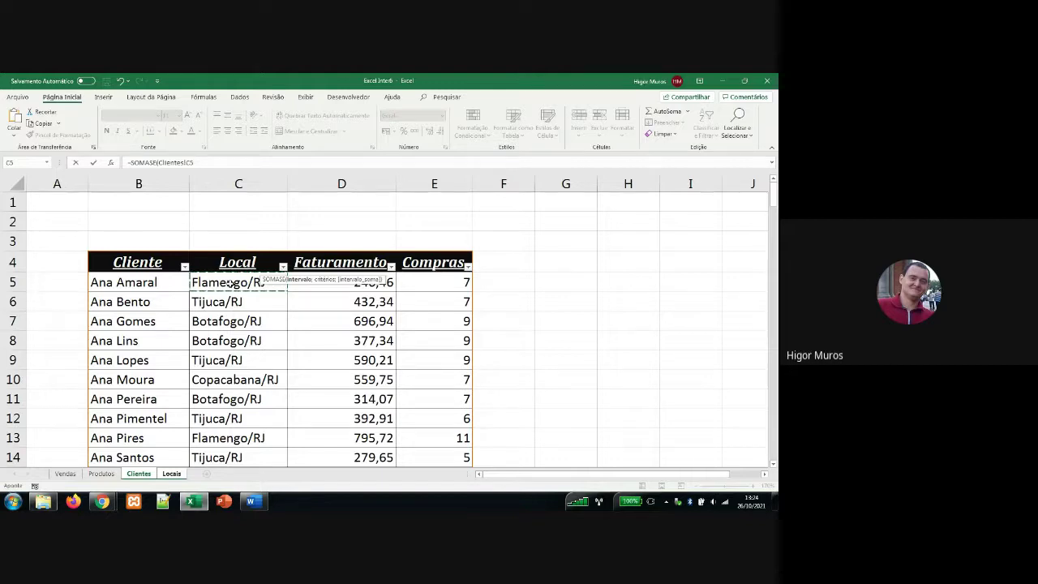
{"action": "key", "text": "ctrl+shift+Down"}
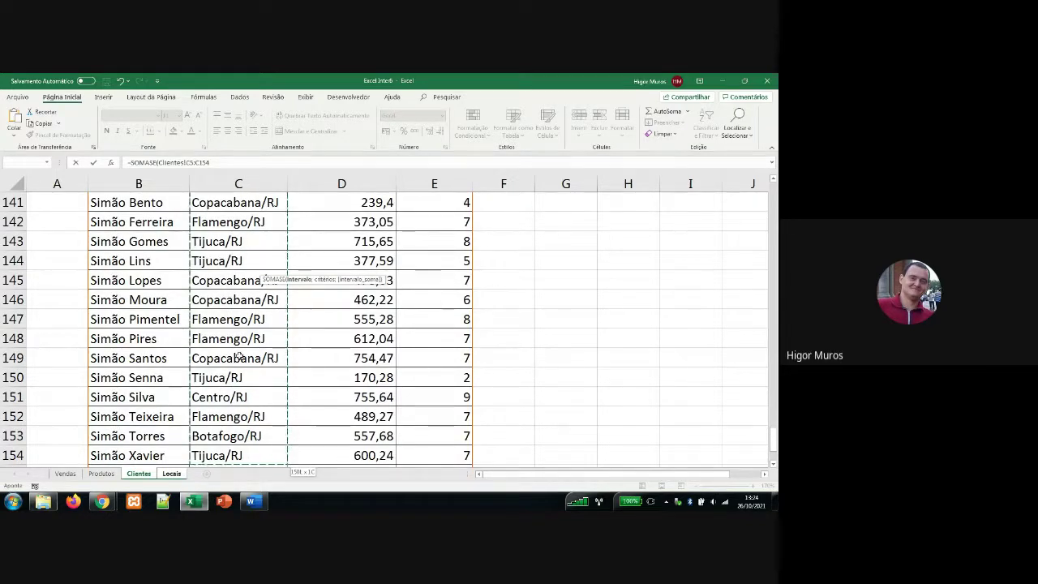
{"action": "type", "text": ";"}
{"action": "type", "text": ";"}
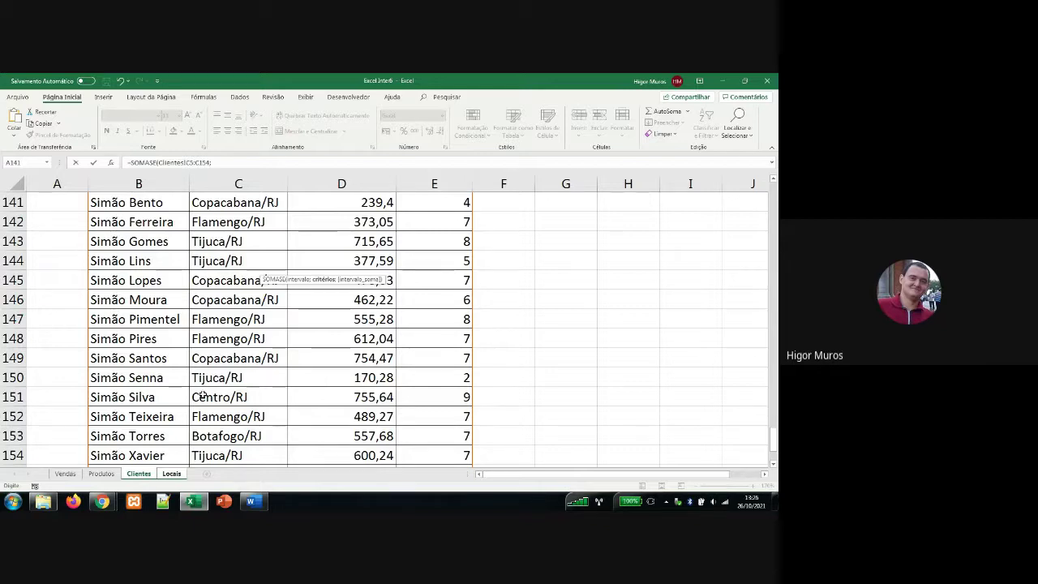
{"action": "left_click", "coordinate": [174, 474]}
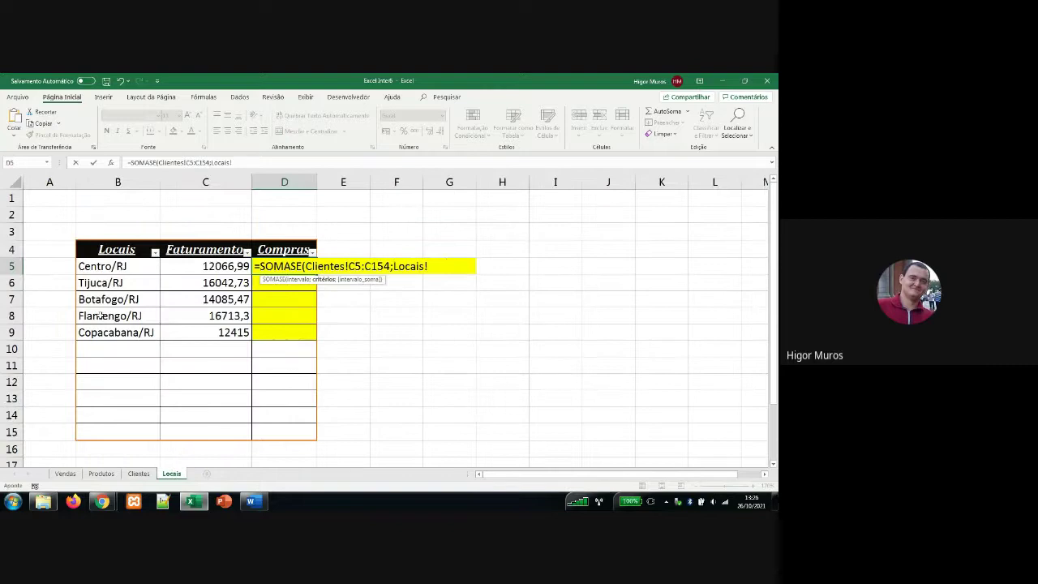
{"action": "left_click", "coordinate": [117, 266]}
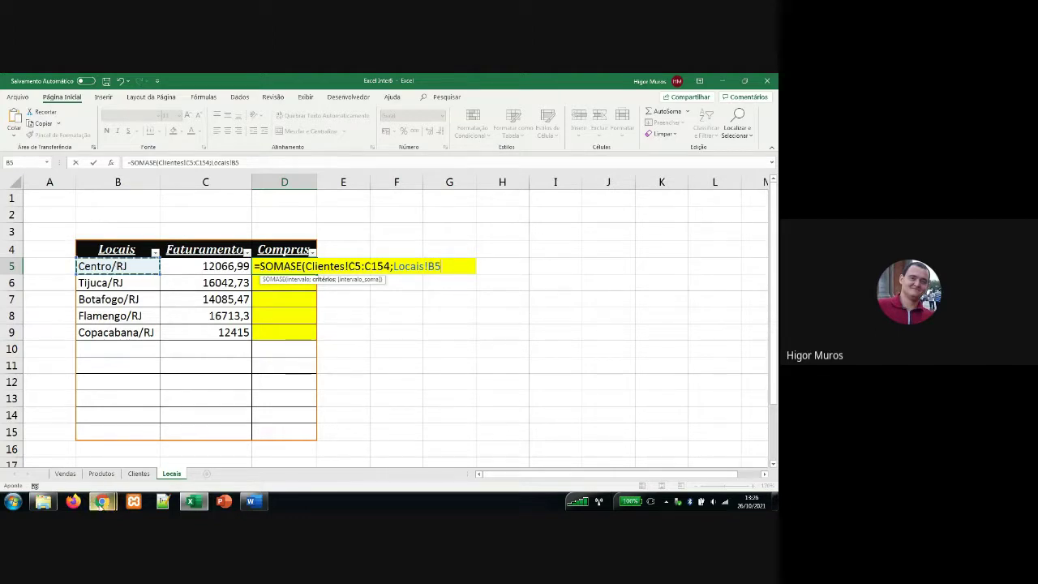
- Admit the waiting attendee to the Google Meet call and resume editing the SOMASE formula in Excel
{"action": "mouse_move", "coordinate": [103, 501]}
{"action": "left_click", "coordinate": [73, 456]}
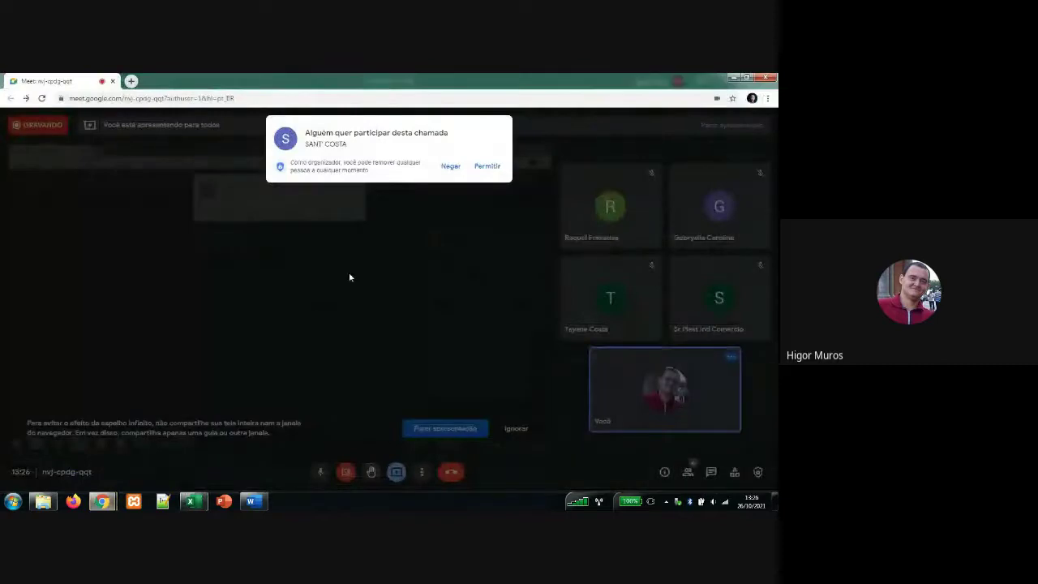
{"action": "left_click", "coordinate": [488, 165]}
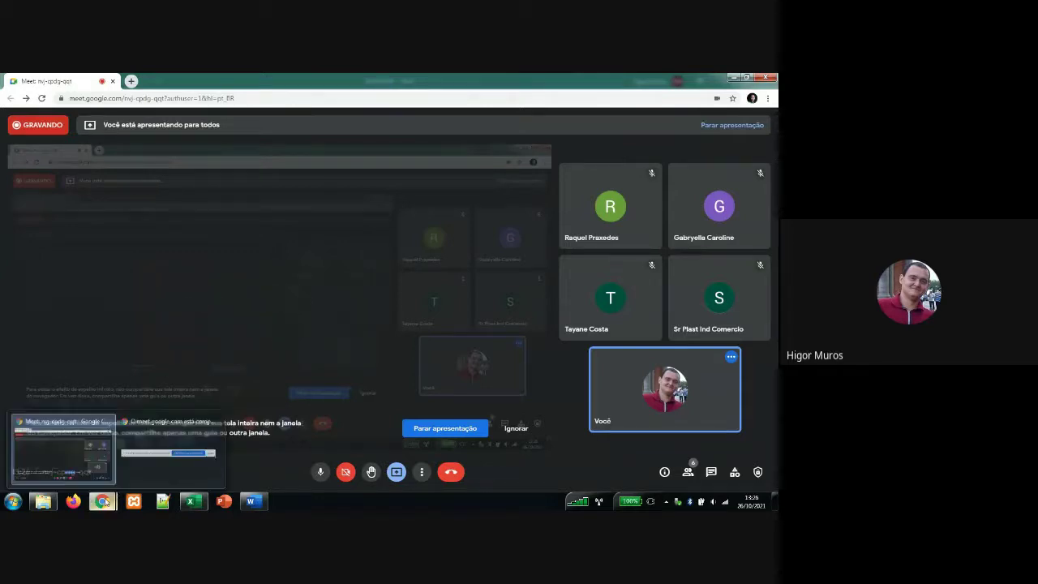
{"action": "mouse_move", "coordinate": [199, 501]}
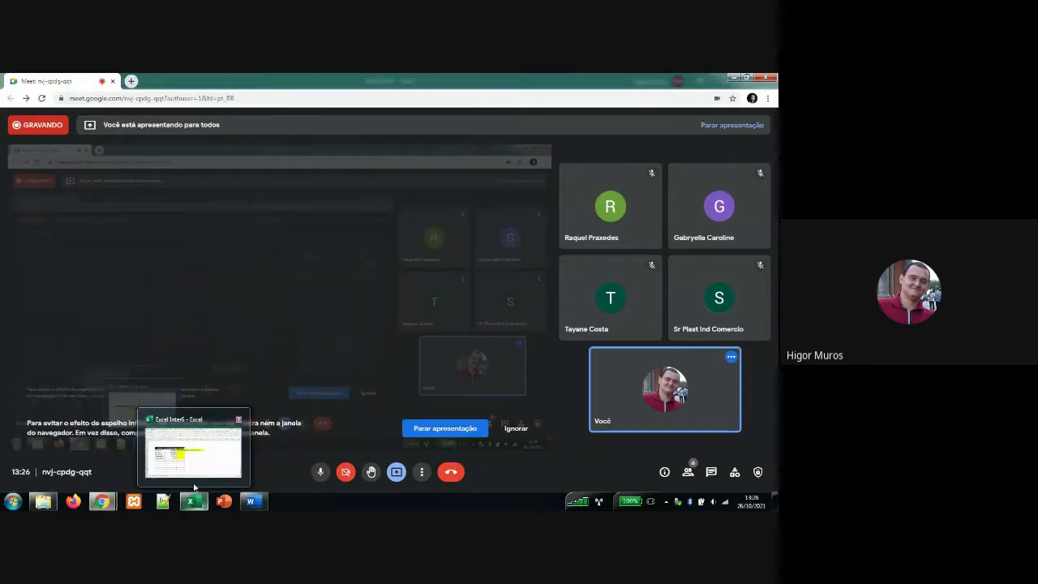
{"action": "left_click", "coordinate": [193, 450]}
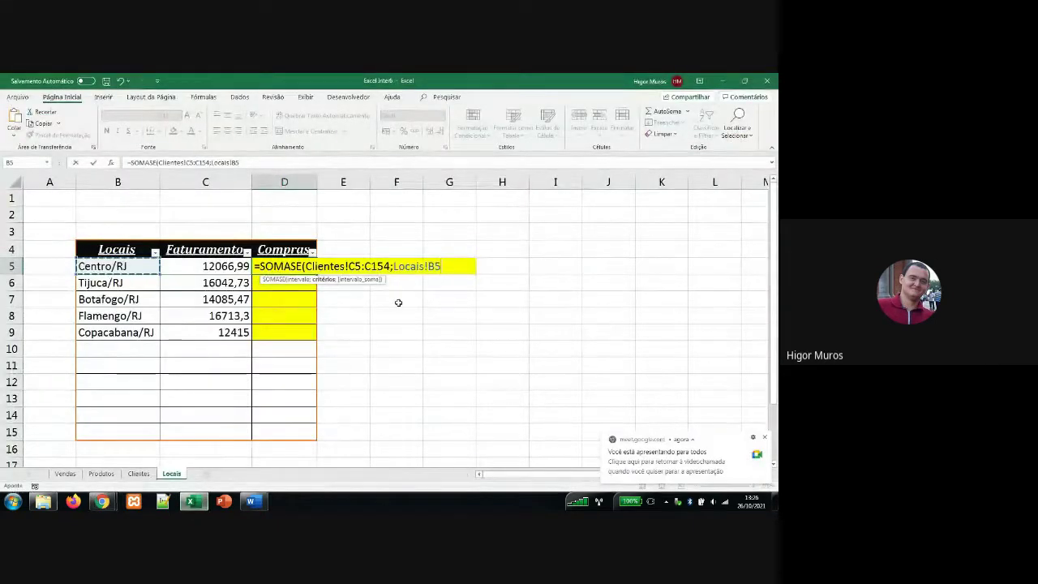
{"action": "left_click", "coordinate": [443, 269]}
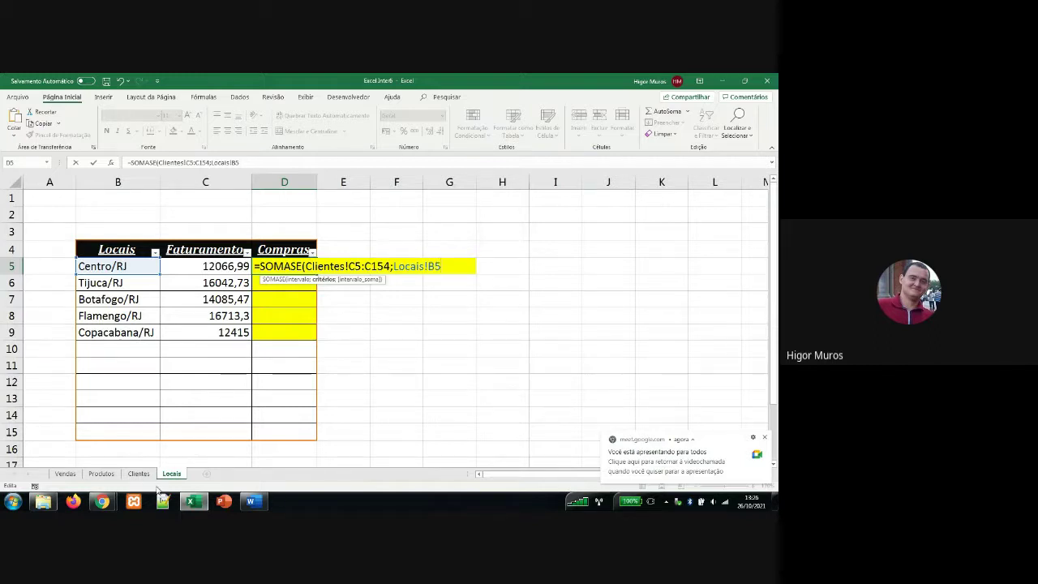
- Let one more waiting attendee into the Google Meet call and return to the open formula in Excel
{"action": "mouse_move", "coordinate": [106, 501]}
{"action": "left_click", "coordinate": [102, 452]}
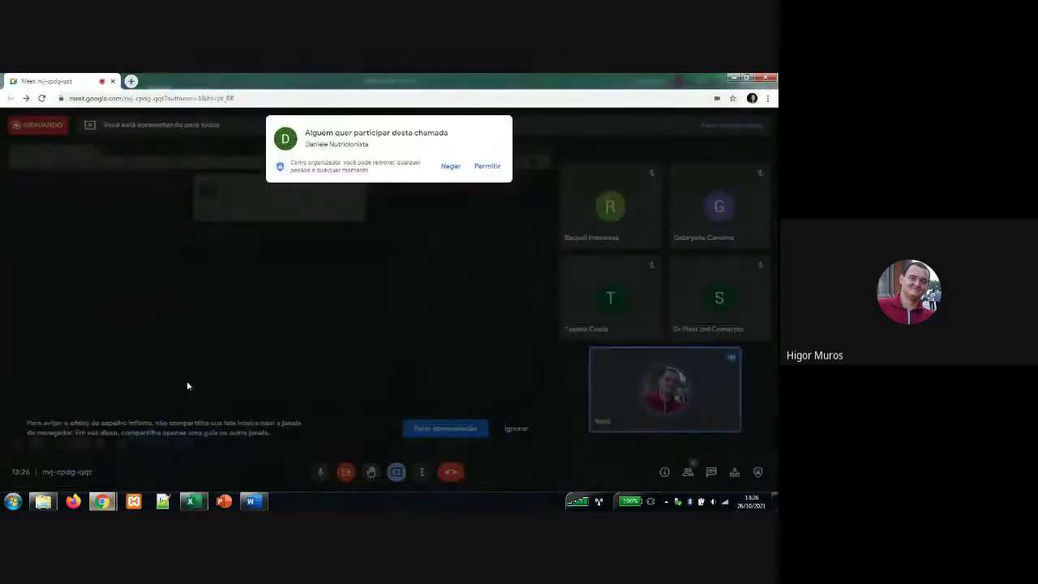
{"action": "left_click", "coordinate": [487, 165]}
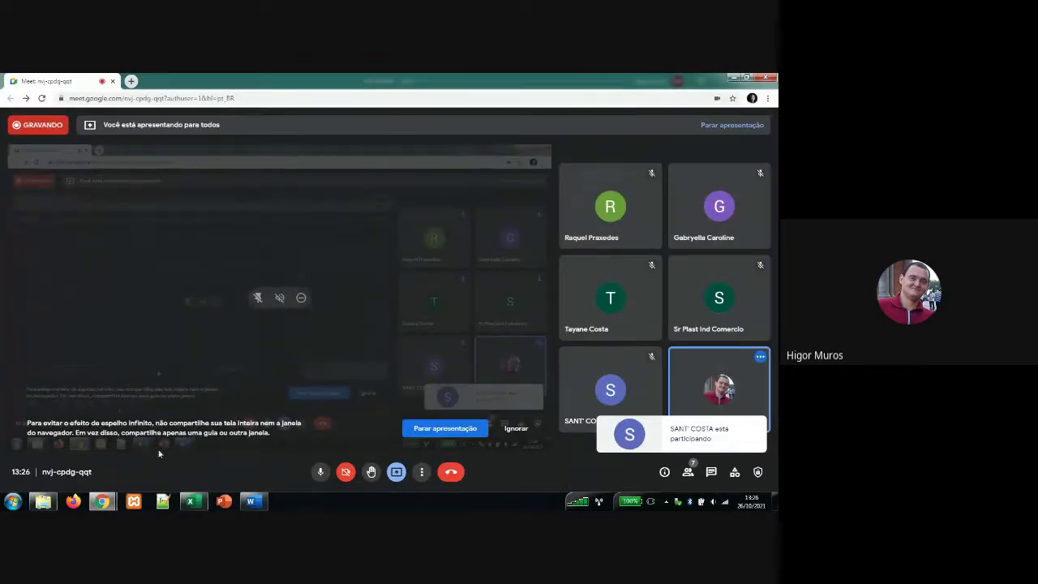
{"action": "left_click", "coordinate": [190, 501]}
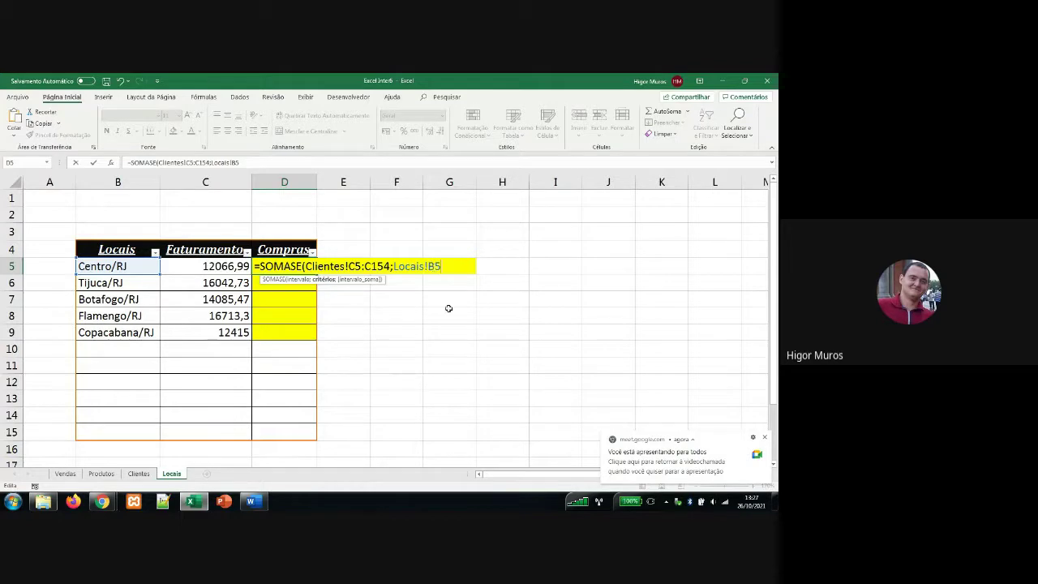
- Complete the SOMASE formula with the sum range Clientes!E5:E154 and fill it down from D5 to D9
{"action": "type", "text": ";"}
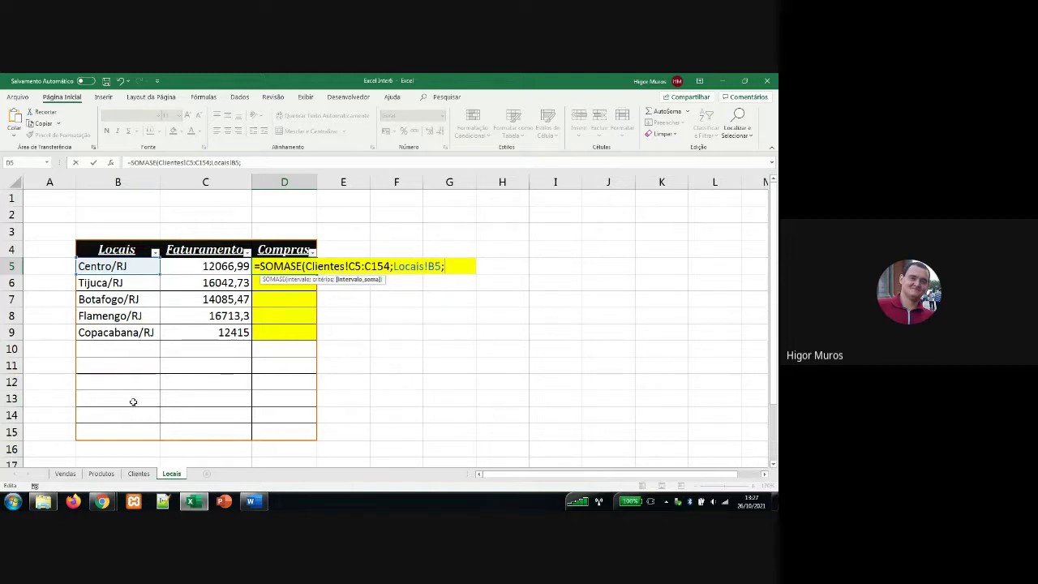
{"action": "left_click", "coordinate": [139, 475]}
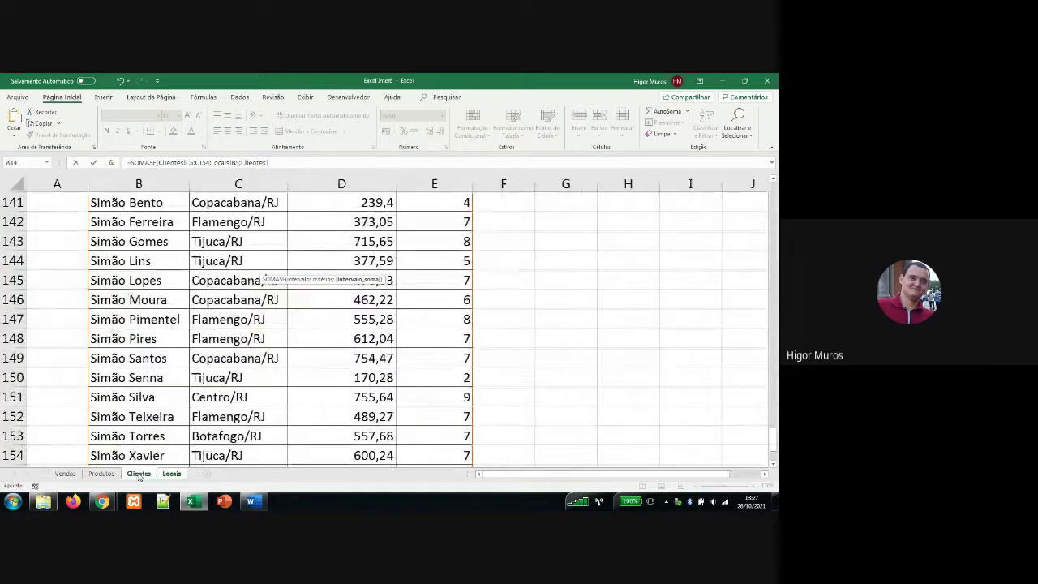
{"action": "left_click", "coordinate": [433, 341]}
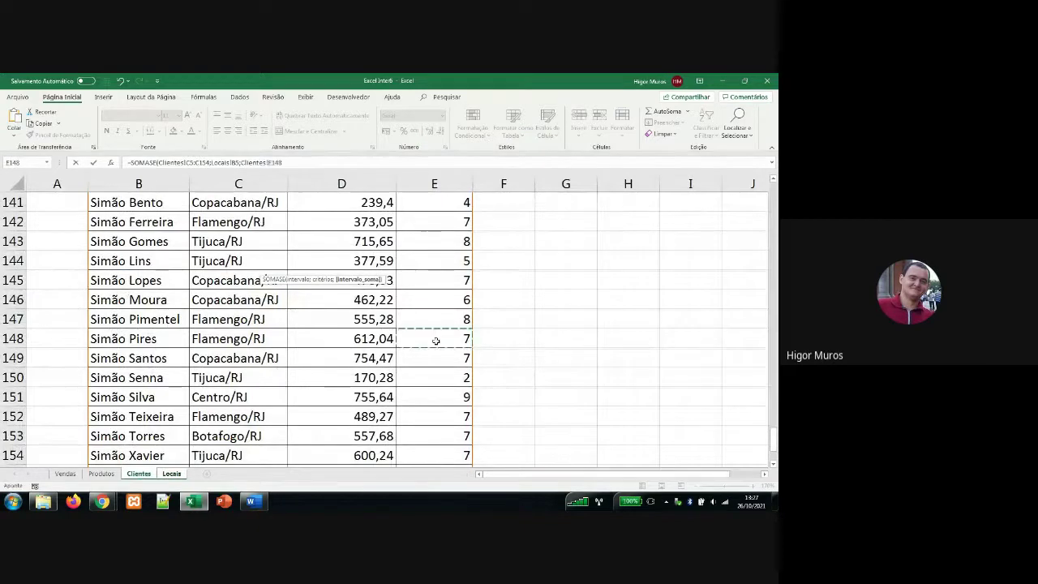
{"action": "scroll", "coordinate": [435, 341], "scroll_direction": "up", "scroll_amount": 20}
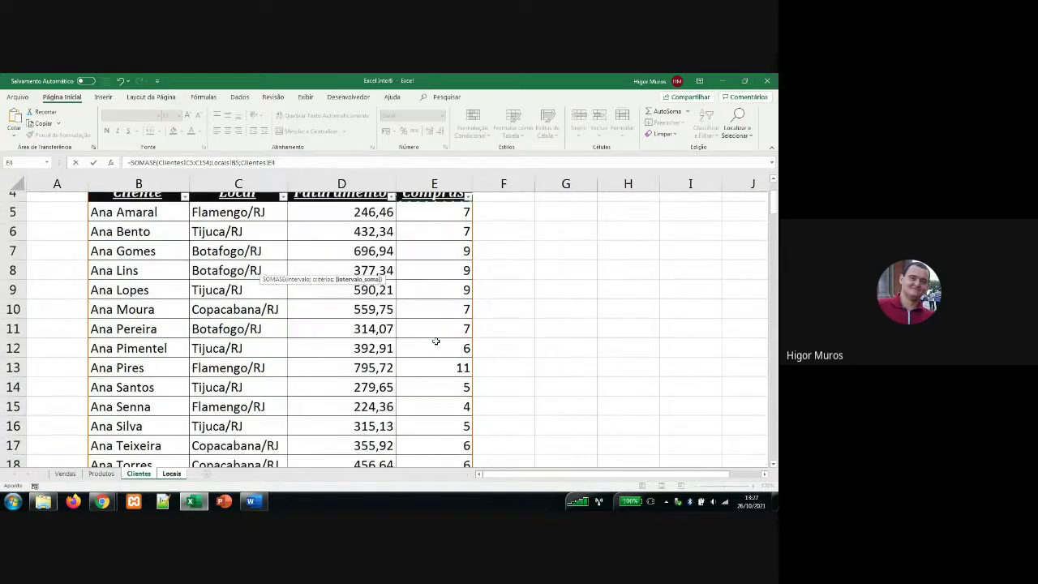
{"action": "left_click", "coordinate": [440, 233]}
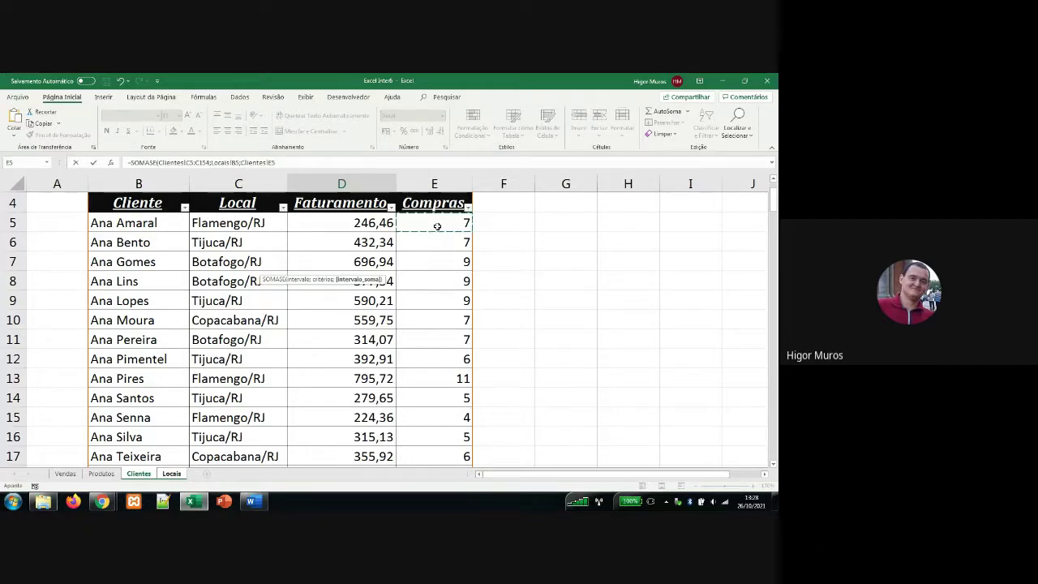
{"action": "key", "text": "ctrl+shift+Down"}
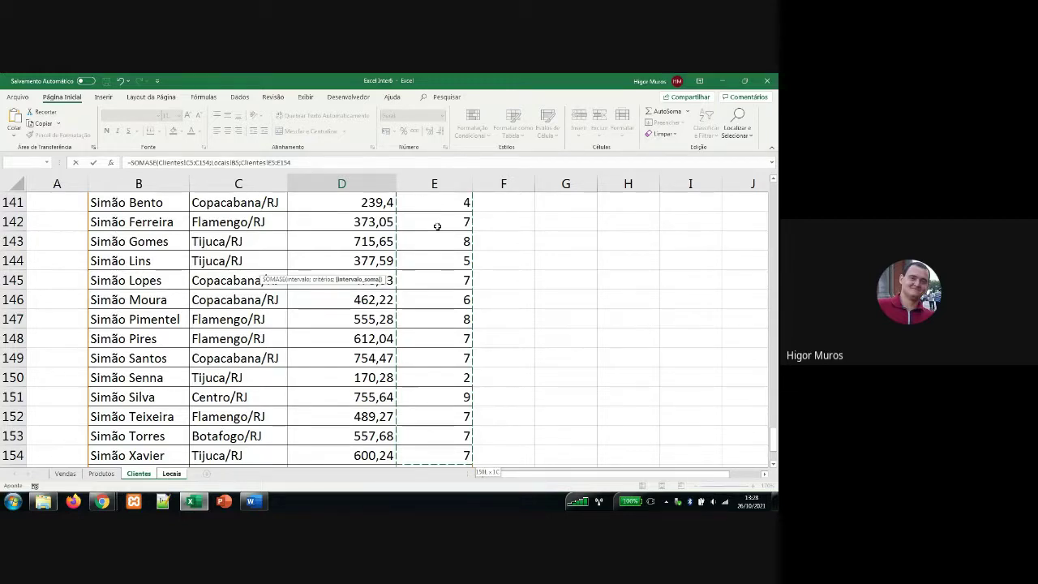
{"action": "type", "text": ")"}
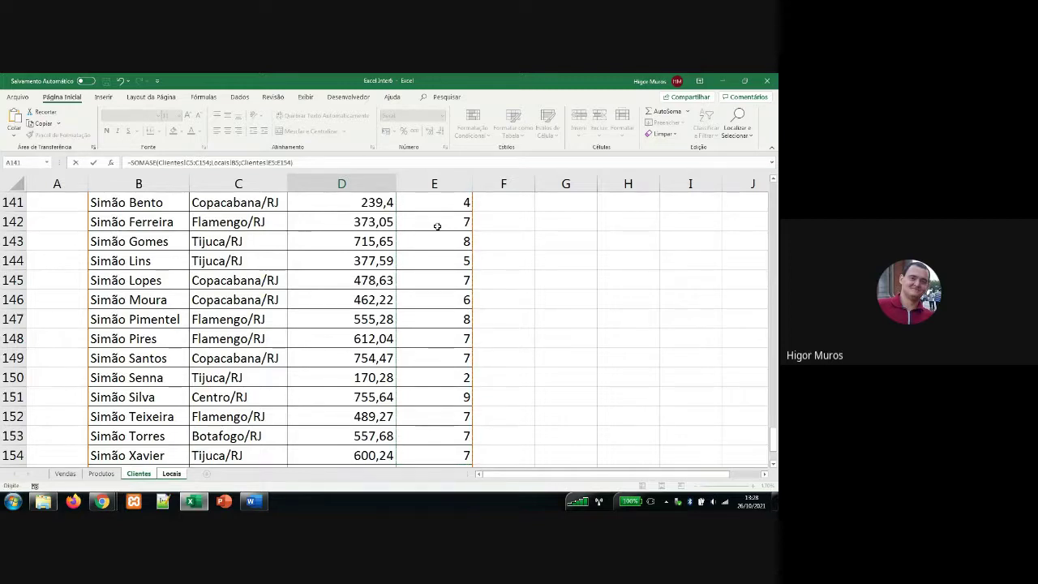
{"action": "key", "text": "Return"}
{"action": "key", "text": "Up"}
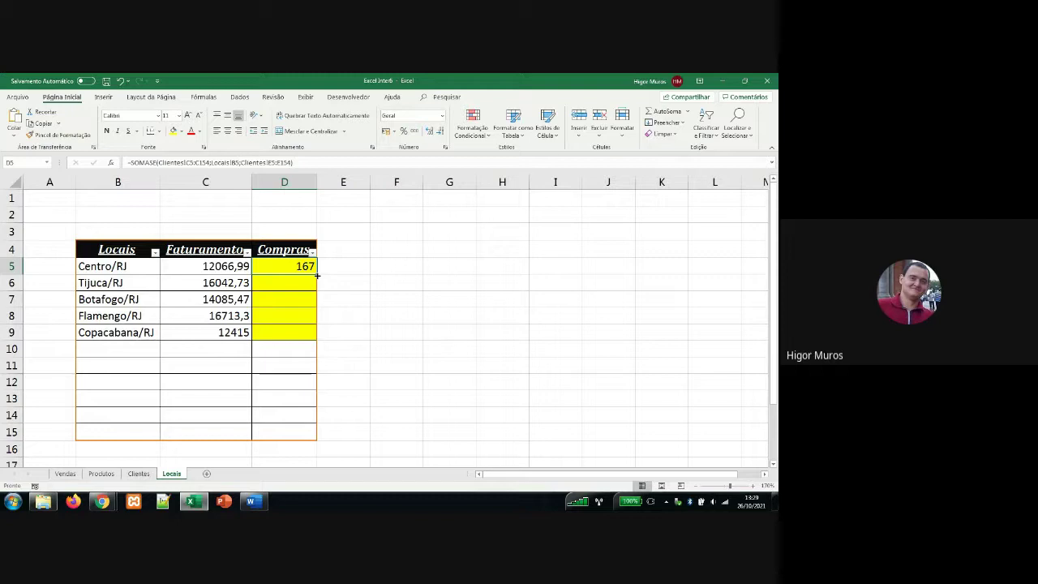
{"action": "left_click_drag", "start_coordinate": [317, 276], "coordinate": [319, 343]}
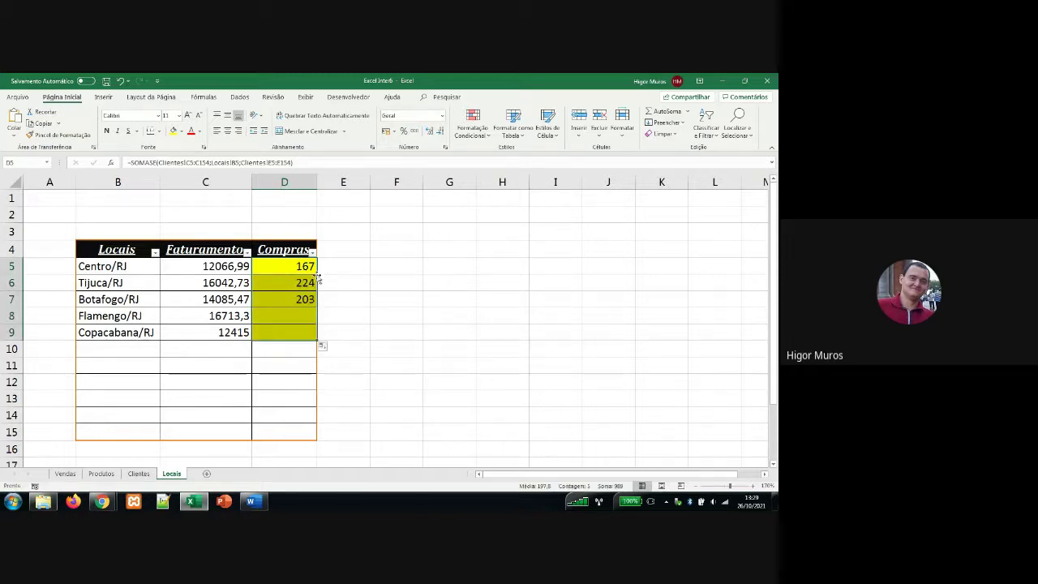
- Examine the copied SOMASE formulas in the Compras column, checking the criterion and range references for Copacabana/RJ
{"action": "left_click", "coordinate": [285, 293]}
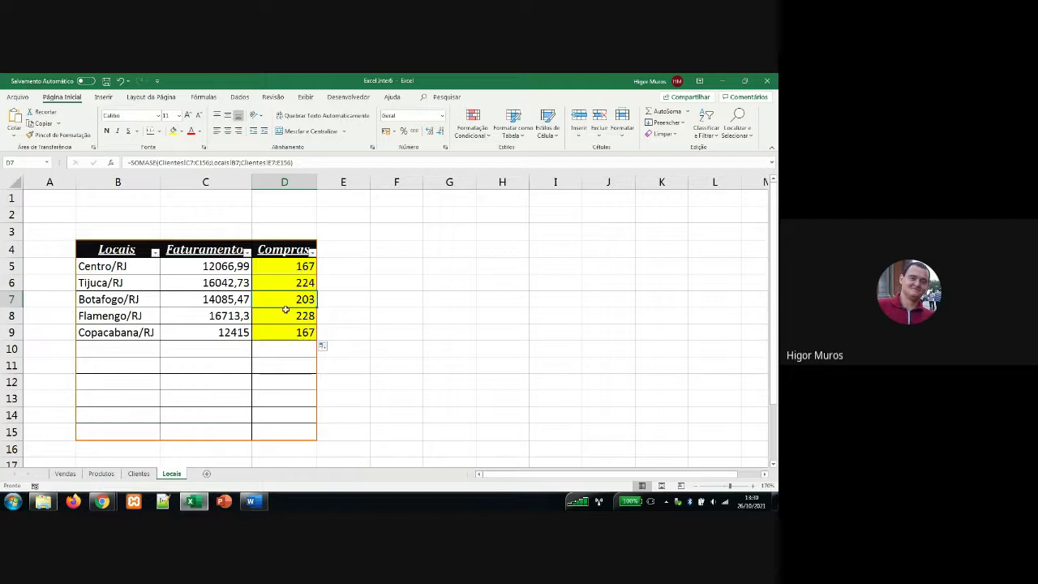
{"action": "left_click", "coordinate": [288, 329]}
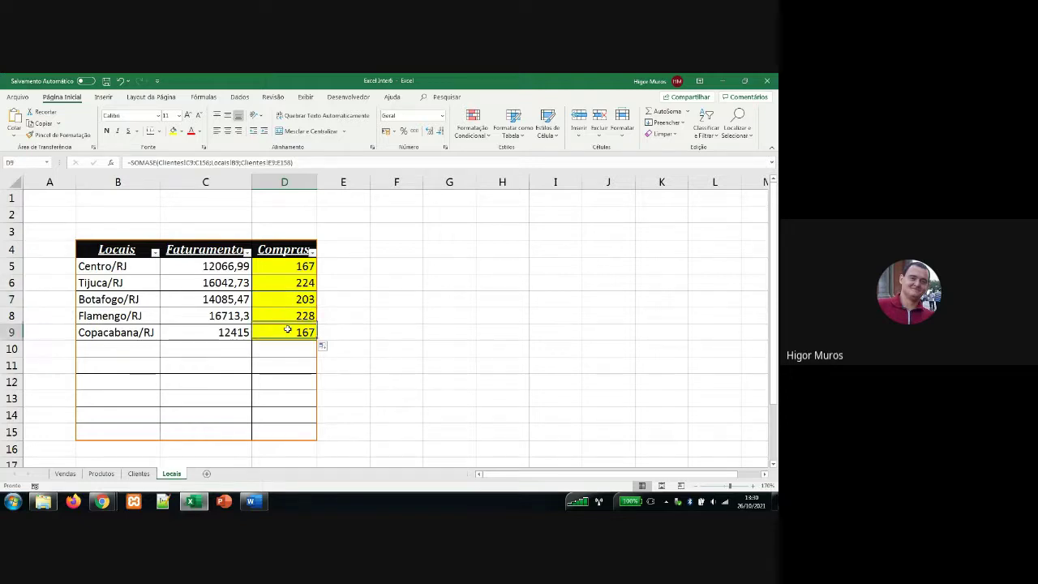
{"action": "double_click", "coordinate": [288, 329]}
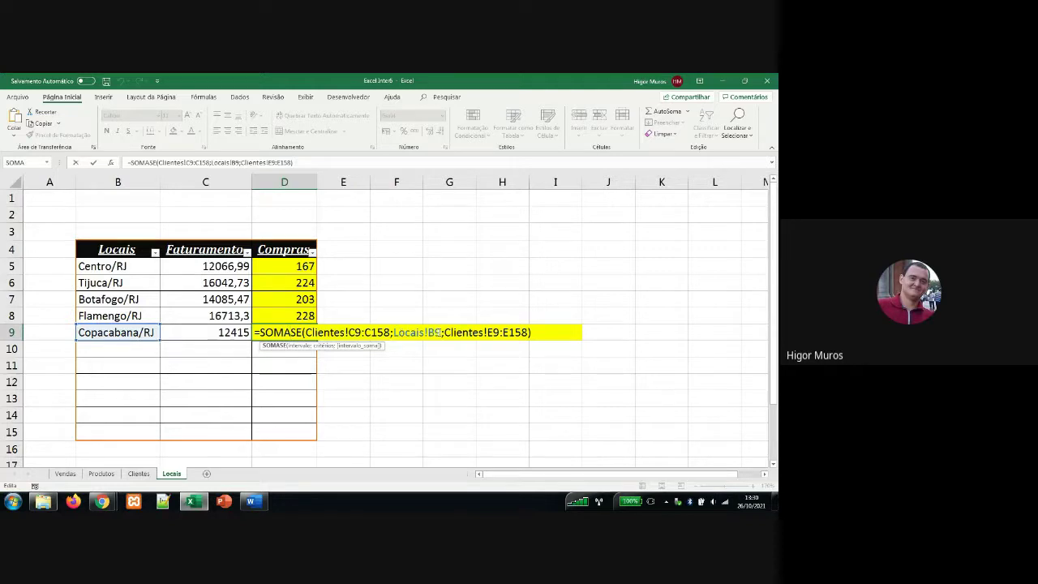
{"action": "left_click", "coordinate": [428, 332]}
{"action": "left_click", "coordinate": [394, 332]}
{"action": "left_click_drag", "start_coordinate": [394, 332], "coordinate": [442, 332]}
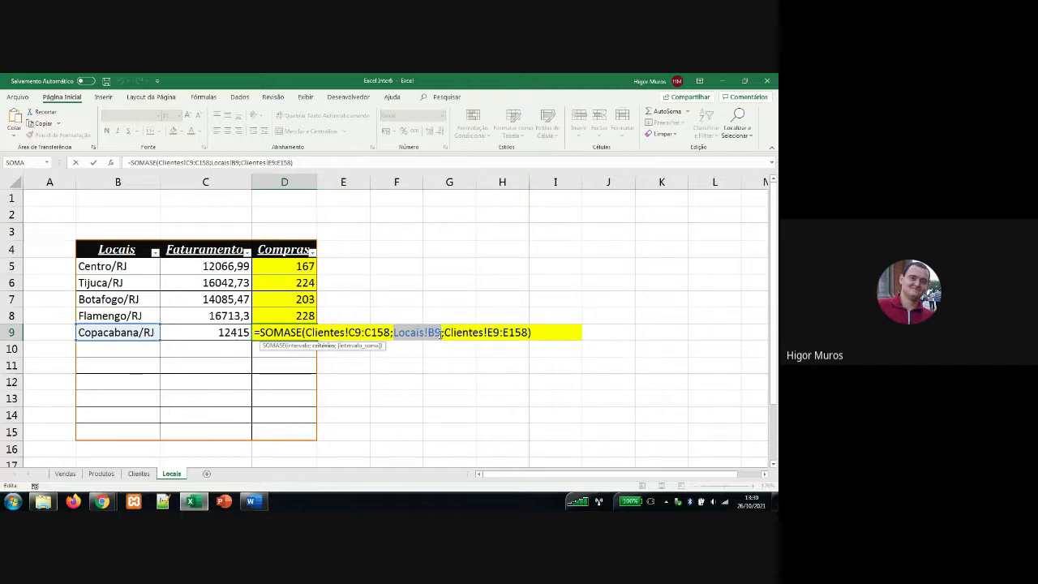
{"action": "left_click", "coordinate": [299, 347]}
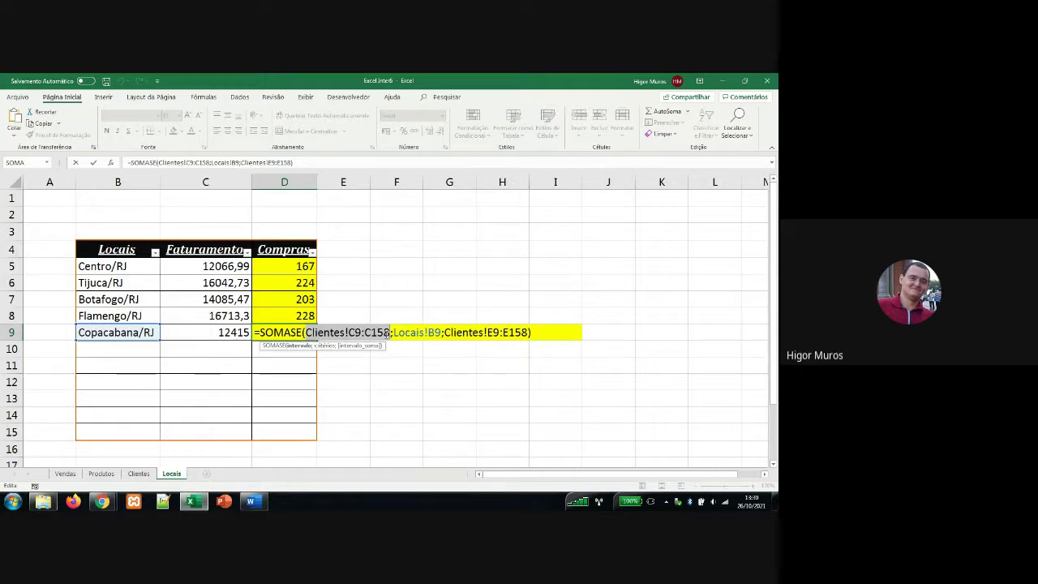
{"action": "key", "text": "Return"}
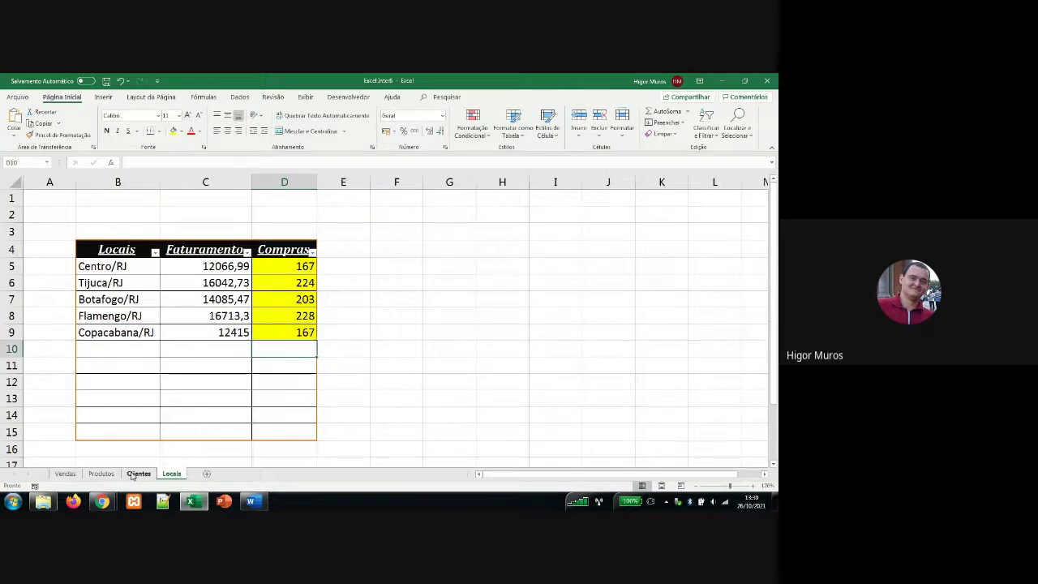
- Go back to the start of the Clientes table to compare its rows with the formula's range
{"action": "left_click", "coordinate": [138, 473]}
{"action": "left_click", "coordinate": [130, 280]}
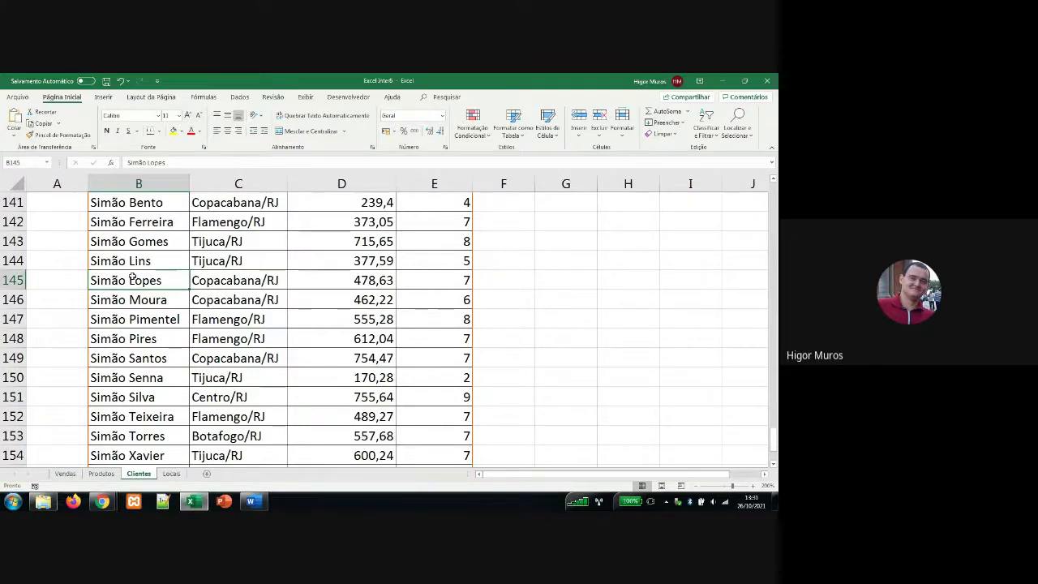
{"action": "key", "text": "ctrl+Up"}
{"action": "key", "text": "ctrl+Up"}
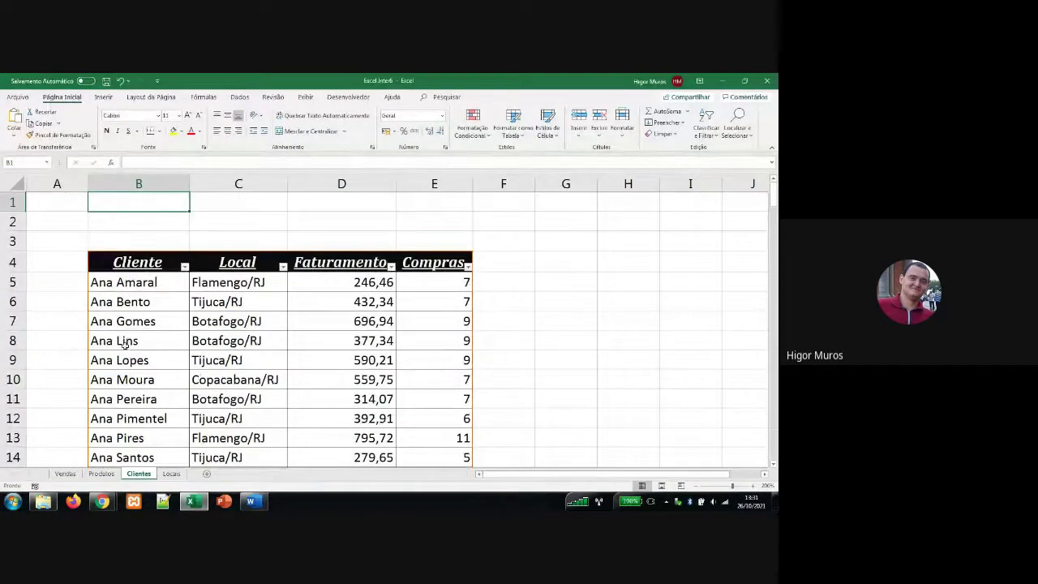
- Compare the Local column from C9 past the last client row with the skipped first four rows, C5:C8
{"action": "left_click", "coordinate": [220, 363]}
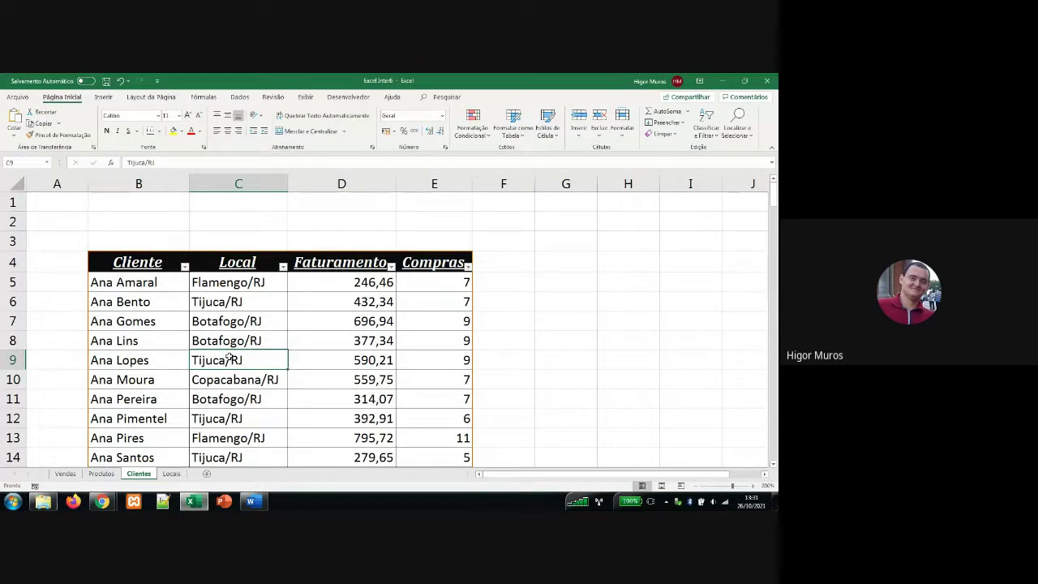
{"action": "key", "text": "ctrl+shift+Down"}
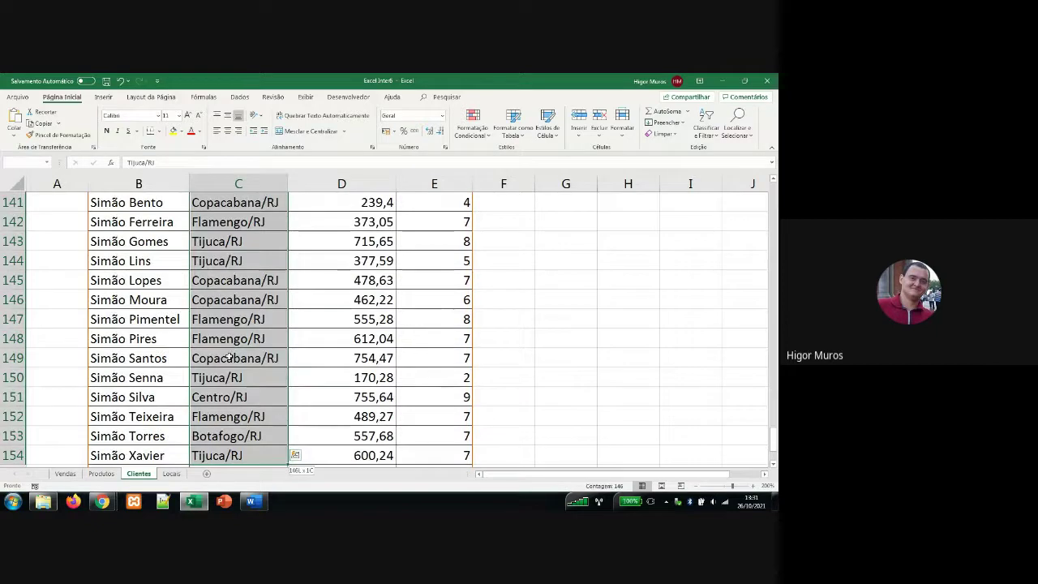
{"action": "key", "text": "shift+Down"}
{"action": "key", "text": "shift+Down"}
{"action": "key", "text": "shift+Down"}
{"action": "key", "text": "shift+Down"}
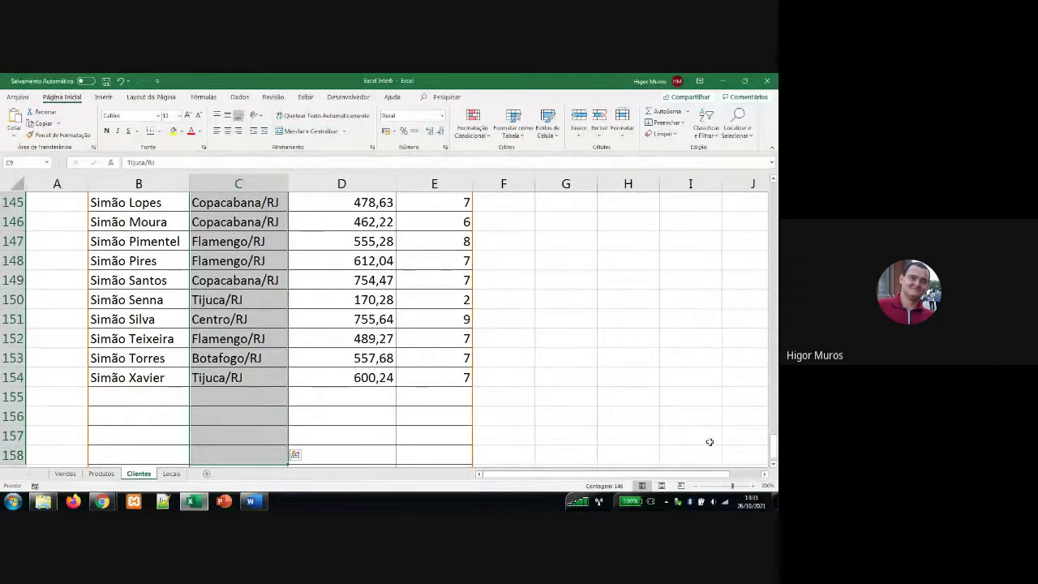
{"action": "left_click_drag", "start_coordinate": [774, 452], "coordinate": [775, 195]}
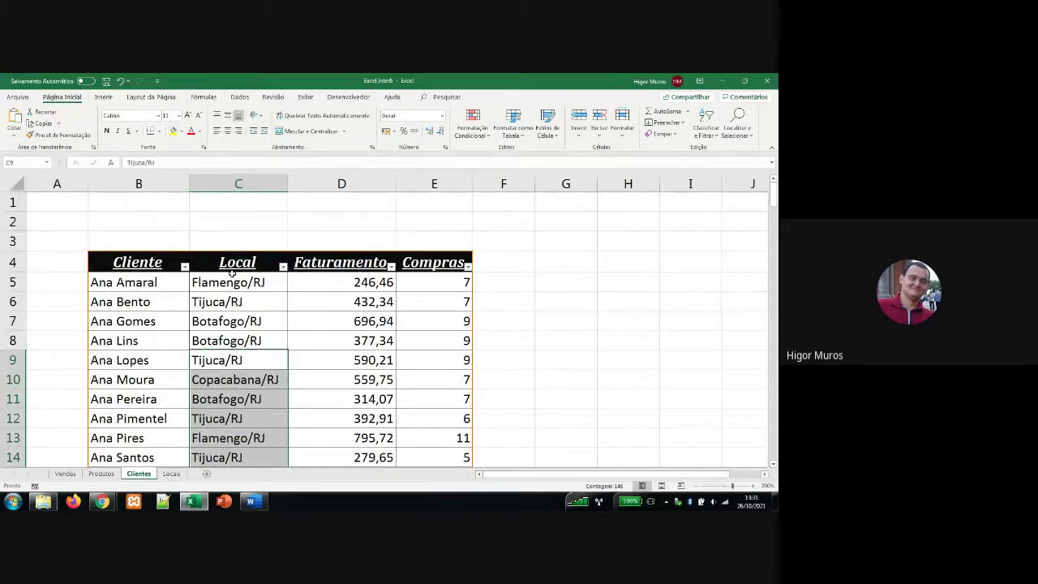
{"action": "left_click_drag", "start_coordinate": [230, 282], "coordinate": [226, 337]}
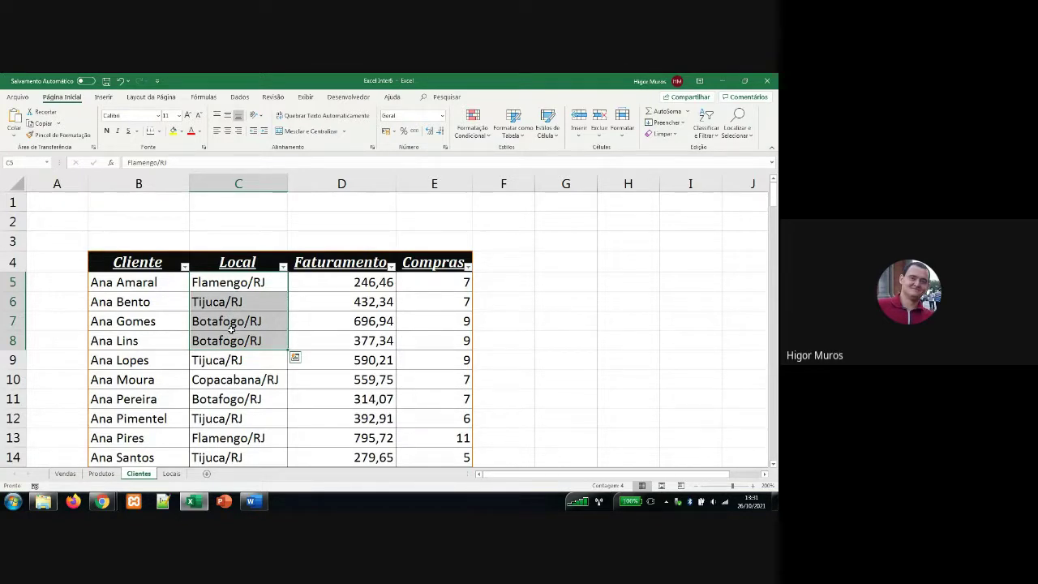
- Lock the rows of both Clientes ranges in the Locais D5 SOMASE formula as C$5:C$154 and E$5:E$154, keeping B5 relative
{"action": "left_click", "coordinate": [169, 474]}
{"action": "left_click", "coordinate": [301, 266]}
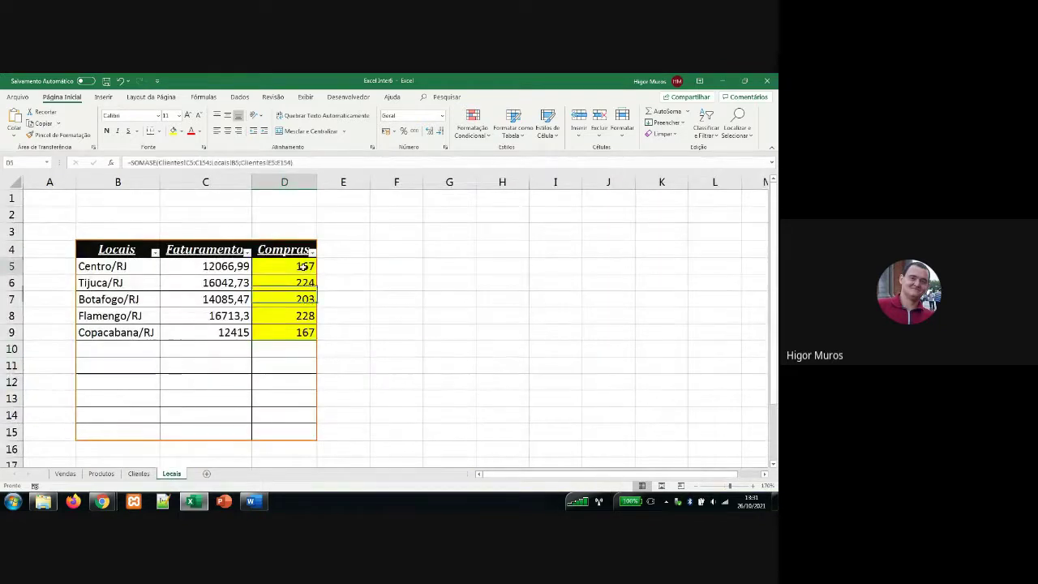
{"action": "double_click", "coordinate": [301, 266]}
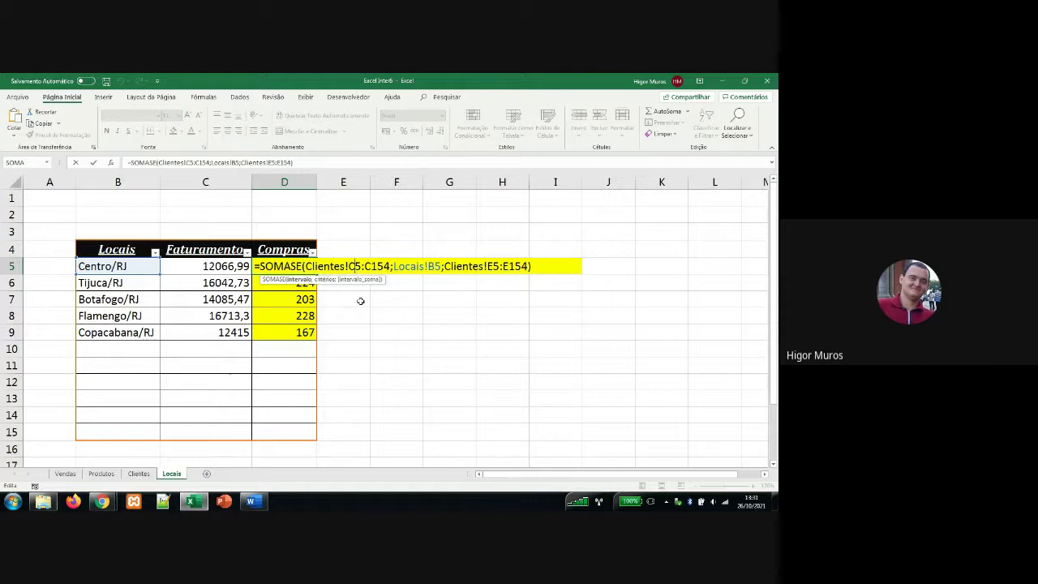
{"action": "type", "text": "$"}
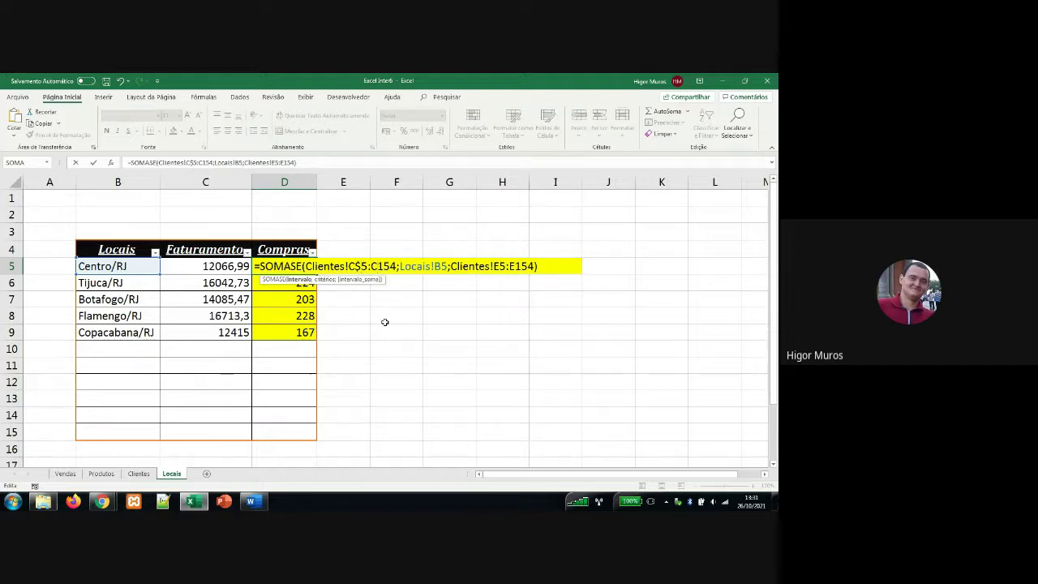
{"action": "type", "text": "$"}
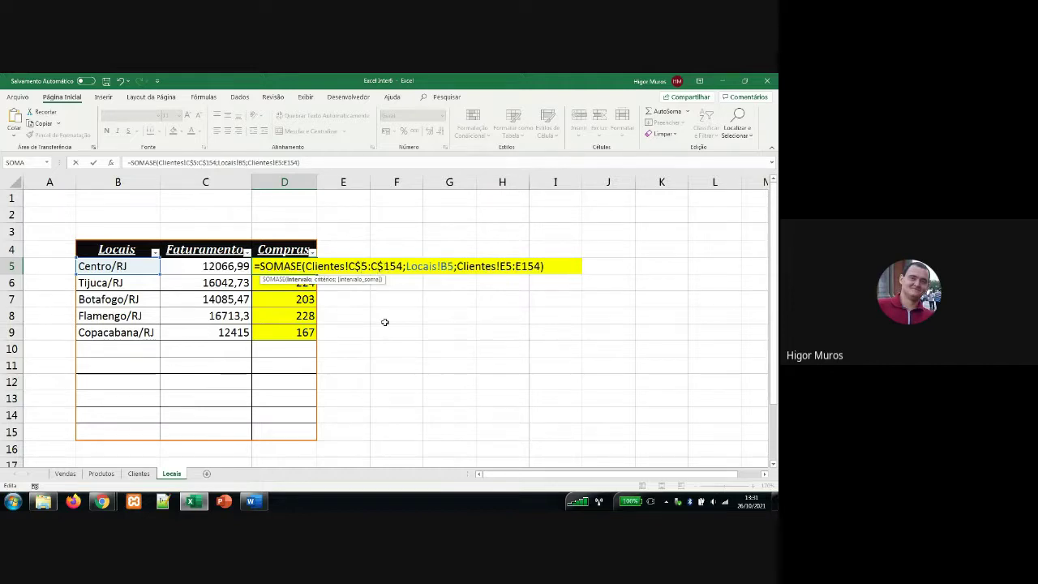
{"action": "left_click", "coordinate": [448, 266]}
{"action": "left_click", "coordinate": [506, 266]}
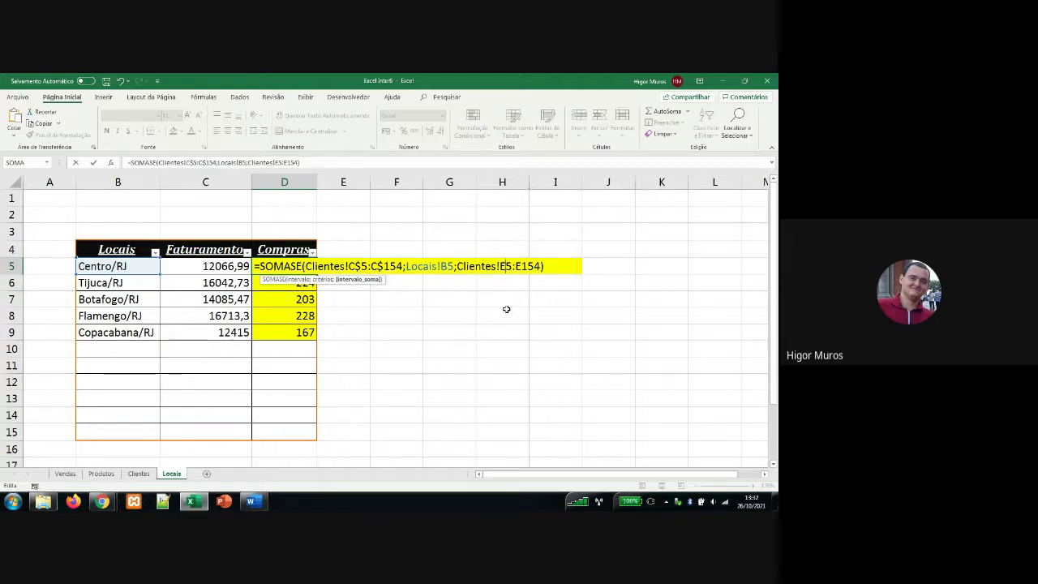
{"action": "type", "text": "$5:C$"}
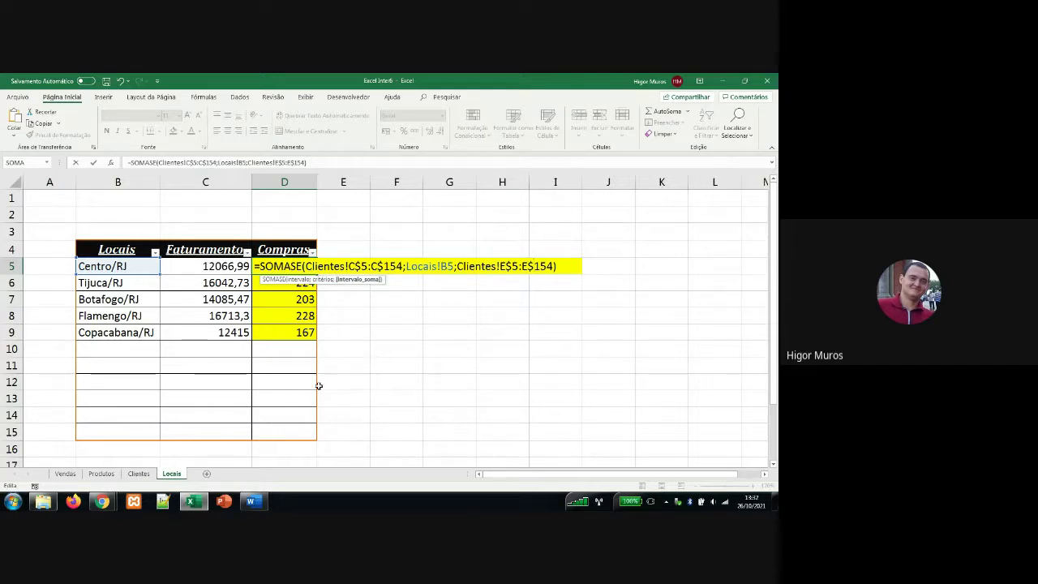
- Switch to the Google Meet call, admit all the waiting attendees, and return to the open formula in Excel
{"action": "mouse_move", "coordinate": [102, 501]}
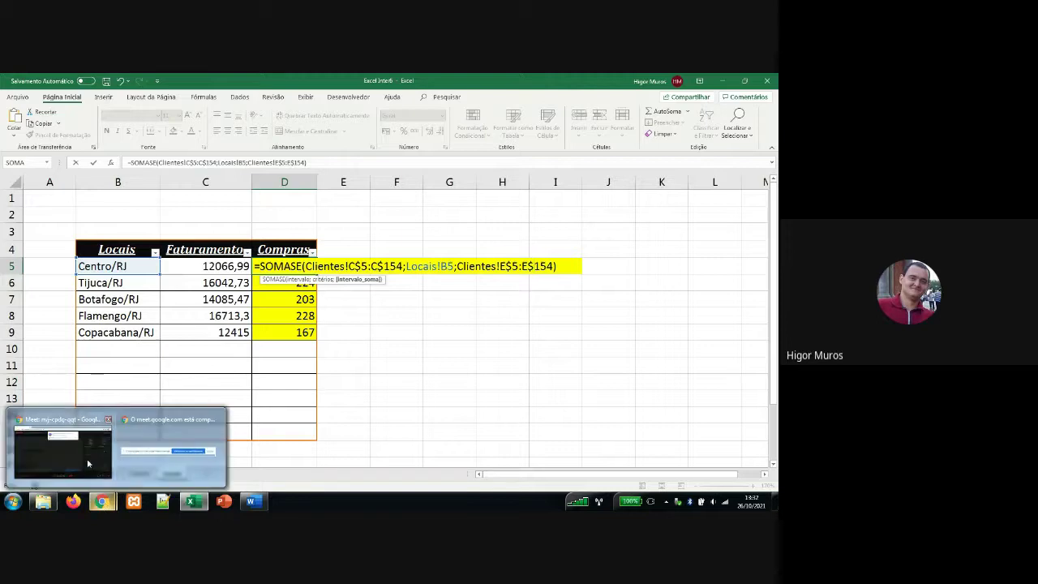
{"action": "left_click", "coordinate": [87, 464]}
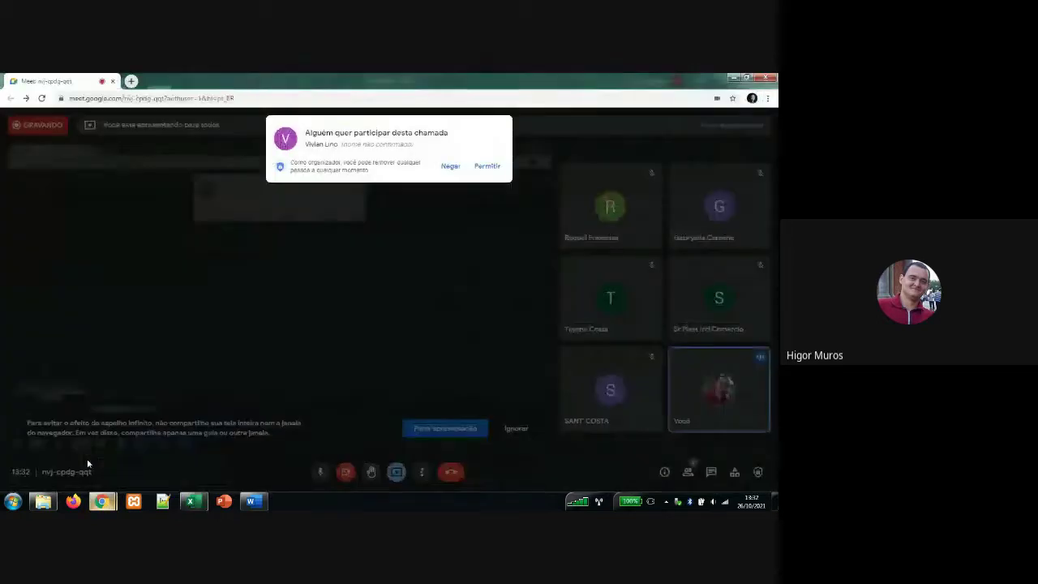
{"action": "left_click", "coordinate": [487, 168]}
{"action": "left_click", "coordinate": [192, 501]}
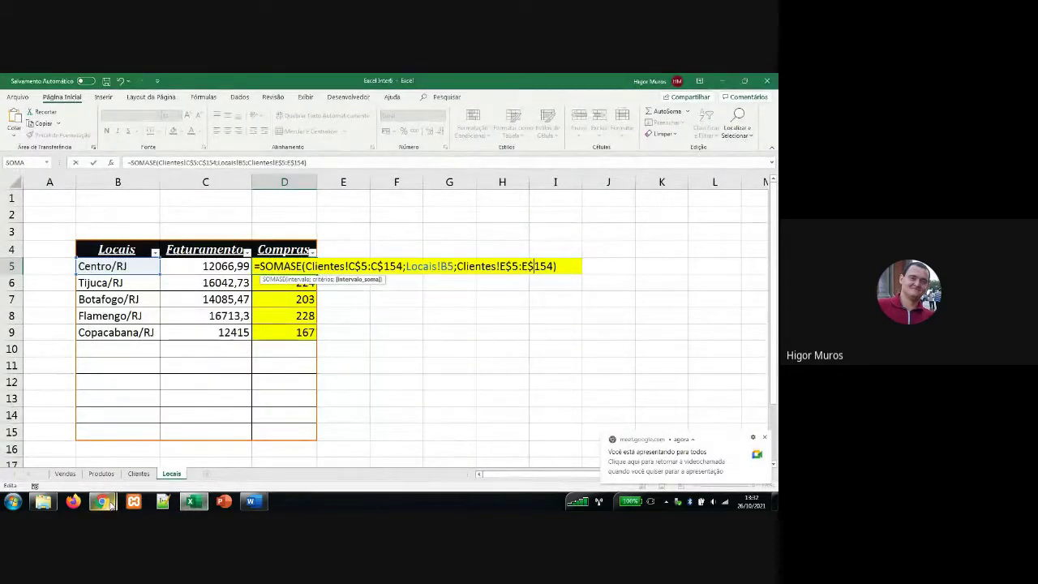
{"action": "mouse_move", "coordinate": [102, 500]}
{"action": "left_click", "coordinate": [89, 459]}
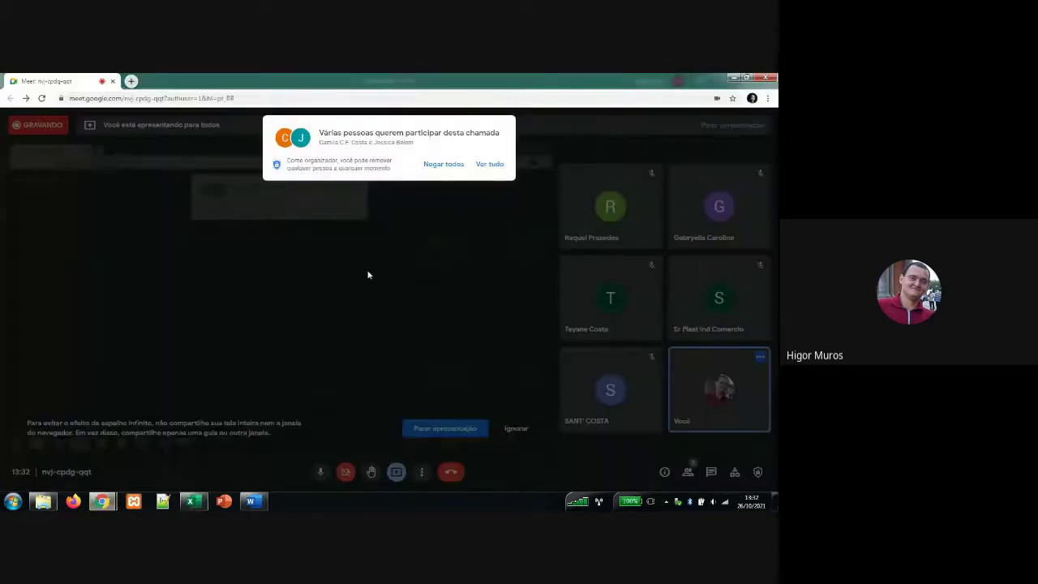
{"action": "left_click", "coordinate": [503, 165]}
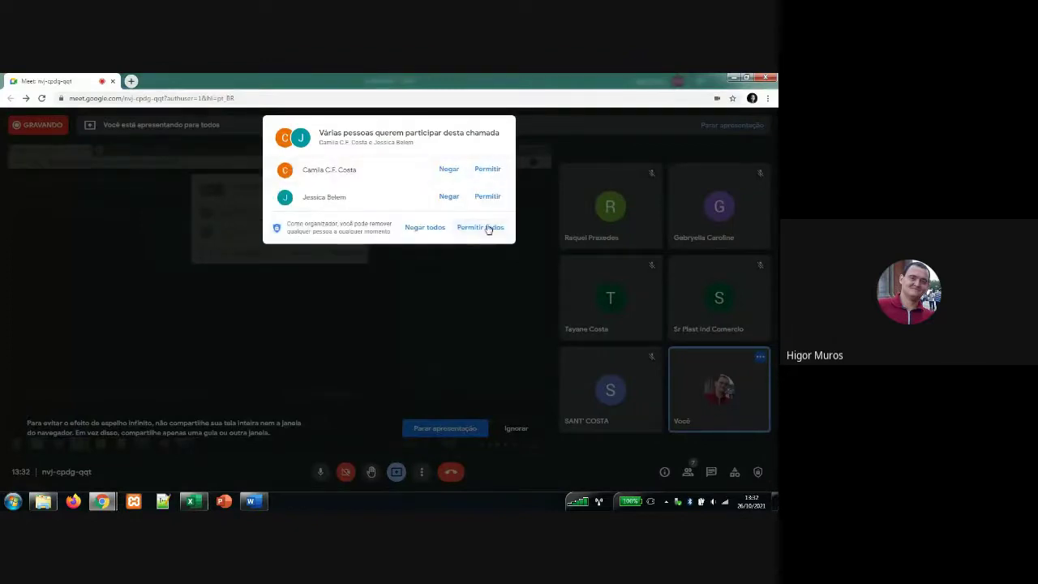
{"action": "left_click", "coordinate": [489, 168]}
{"action": "left_click", "coordinate": [489, 169]}
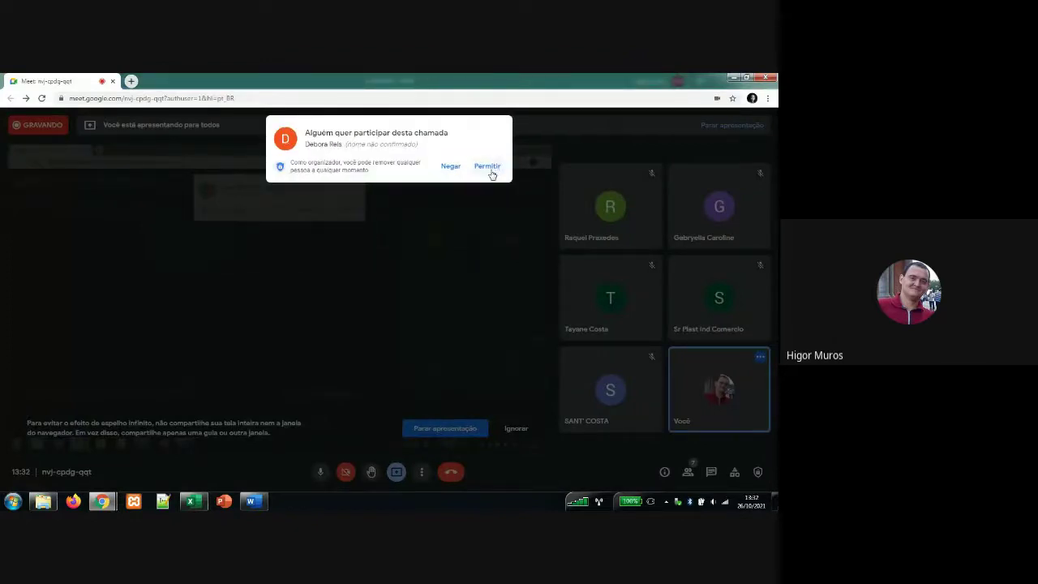
{"action": "left_click", "coordinate": [489, 168]}
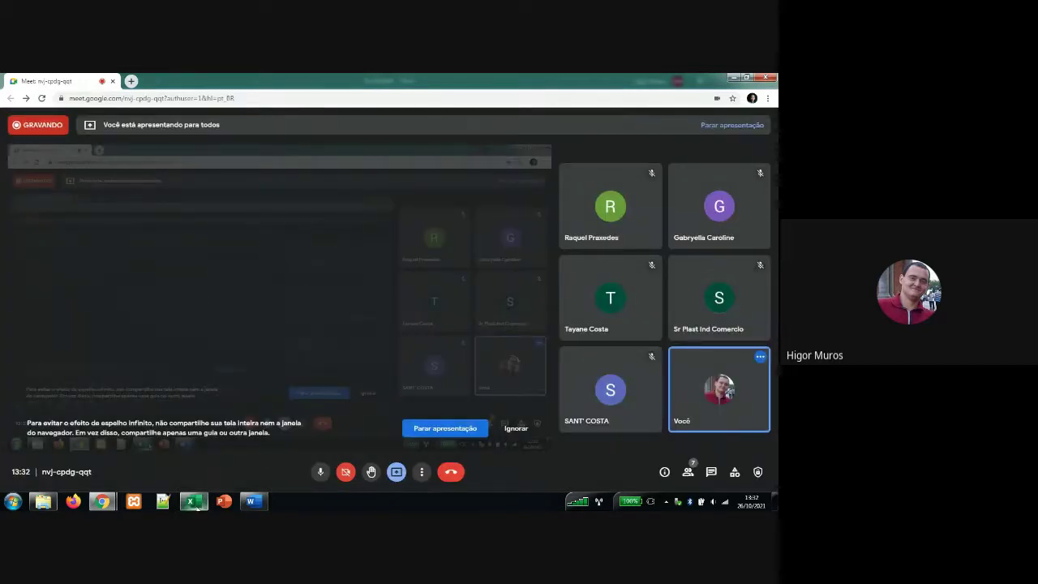
{"action": "mouse_move", "coordinate": [194, 505]}
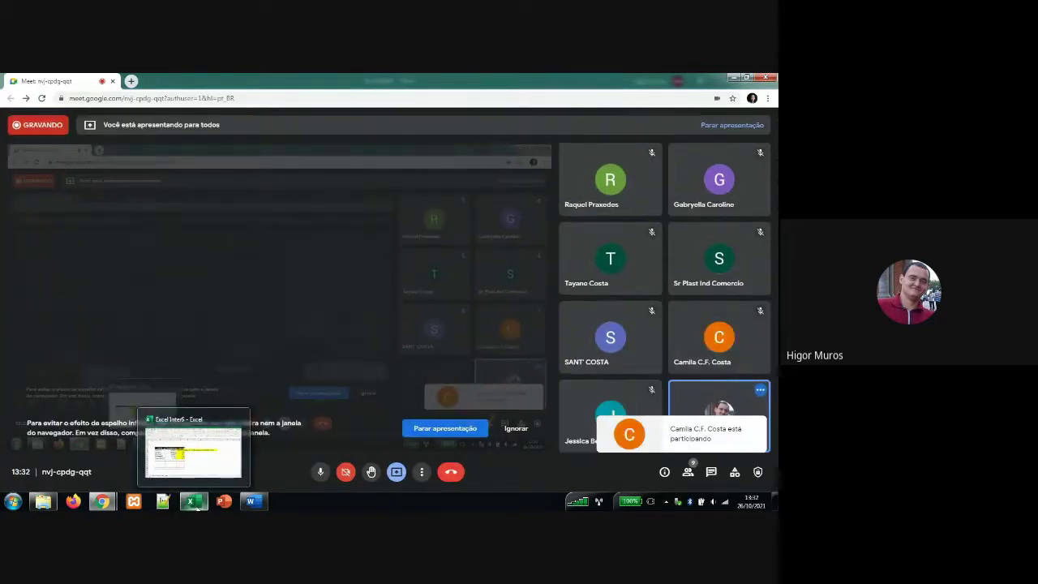
{"action": "left_click", "coordinate": [195, 503]}
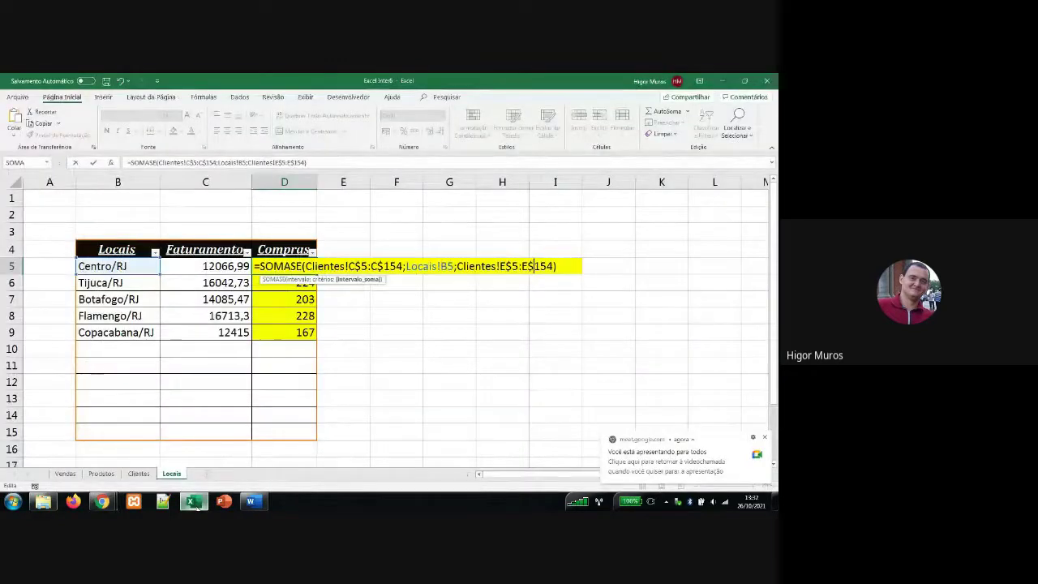
- Confirm the row-locked SOMASE formula in D5 and fill it down through D9
{"action": "left_click", "coordinate": [558, 266]}
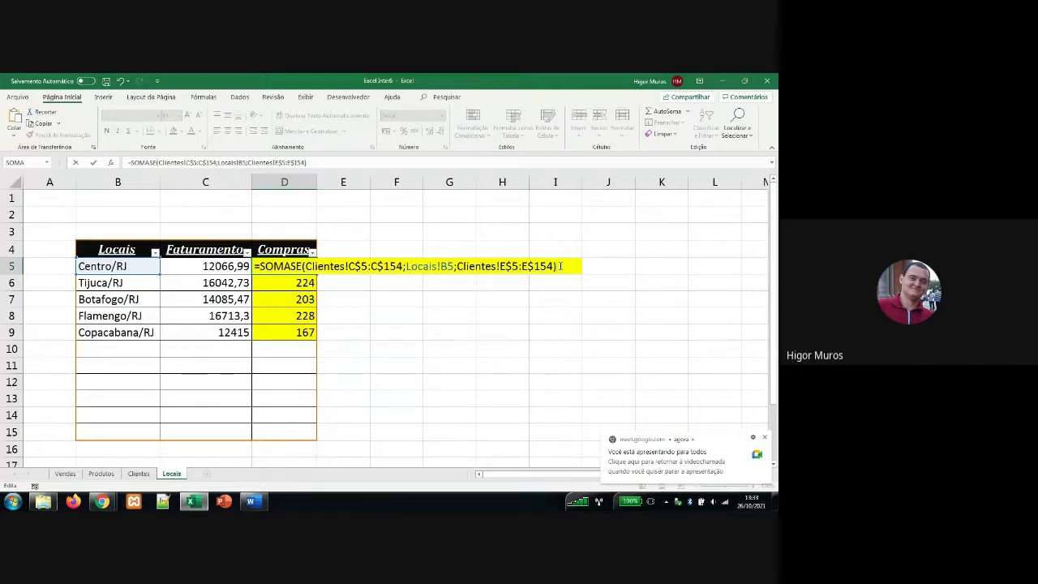
{"action": "key", "text": "Return"}
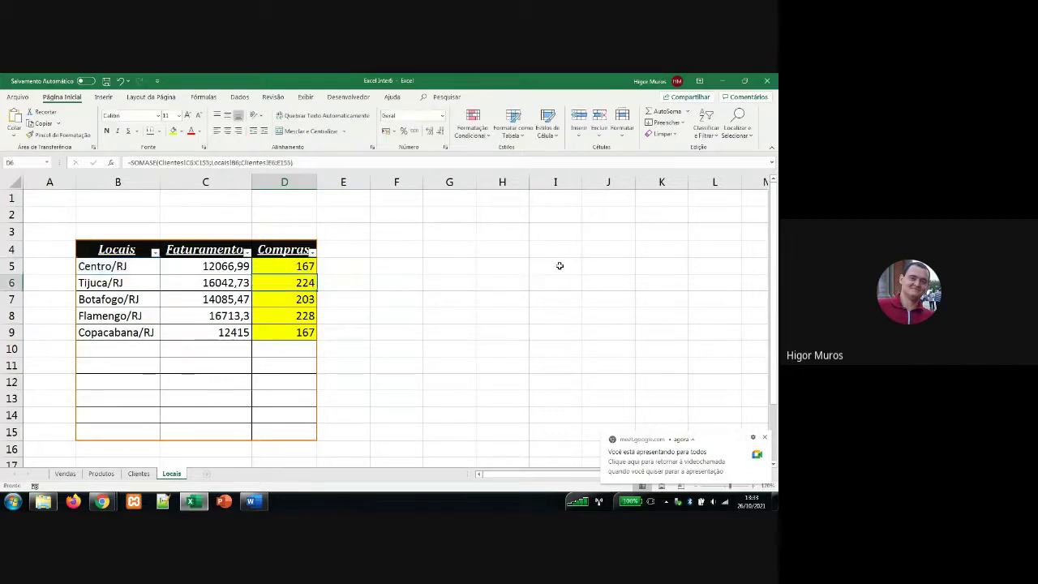
{"action": "left_click", "coordinate": [308, 266]}
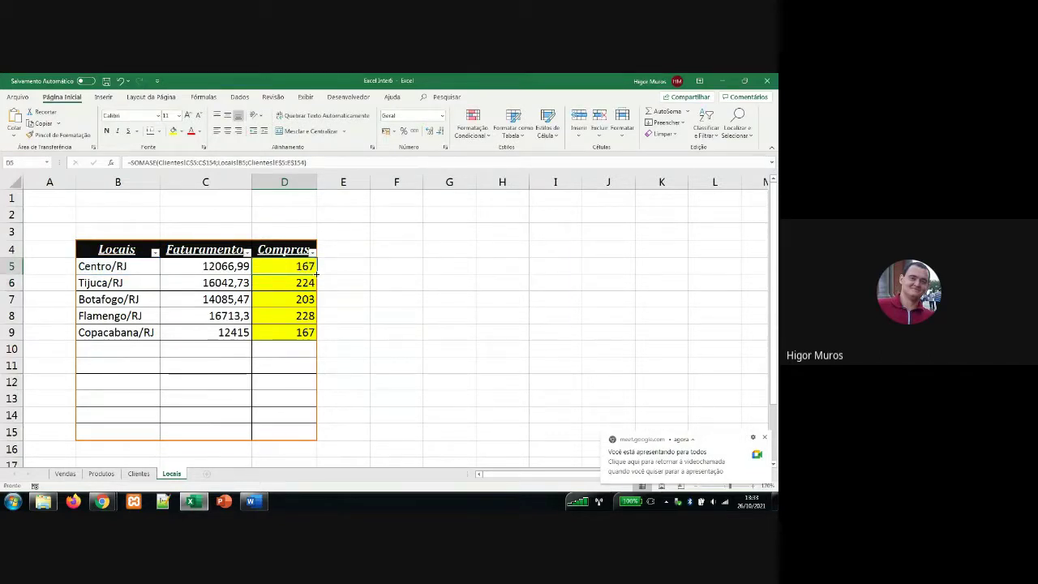
{"action": "double_click", "coordinate": [316, 274]}
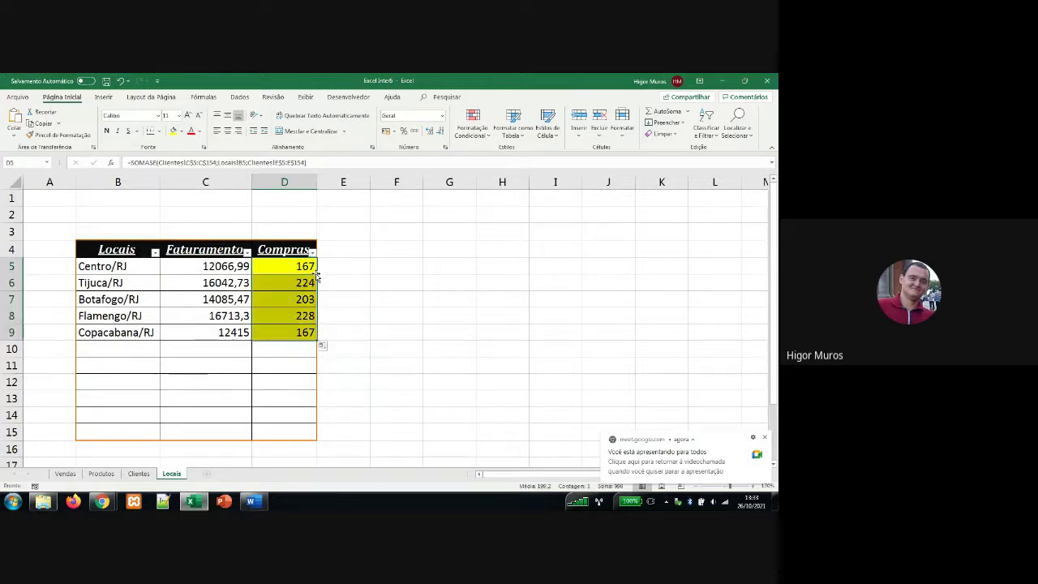
- Check the locked ranges and criterion references in the Compras formulas for Flamengo/RJ, Copacabana/RJ and Centro/RJ
{"action": "left_click", "coordinate": [301, 316]}
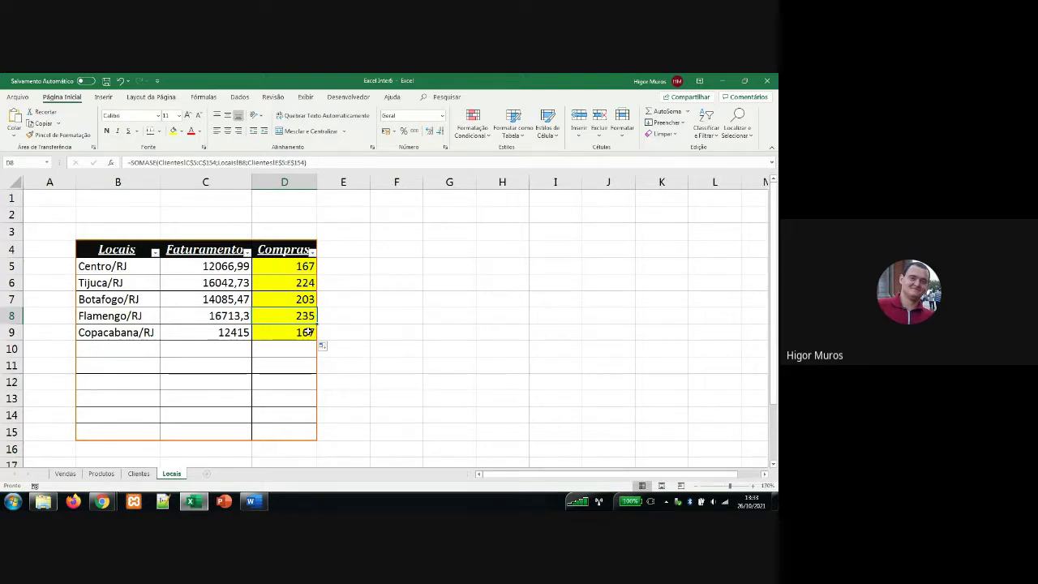
{"action": "left_click", "coordinate": [311, 331]}
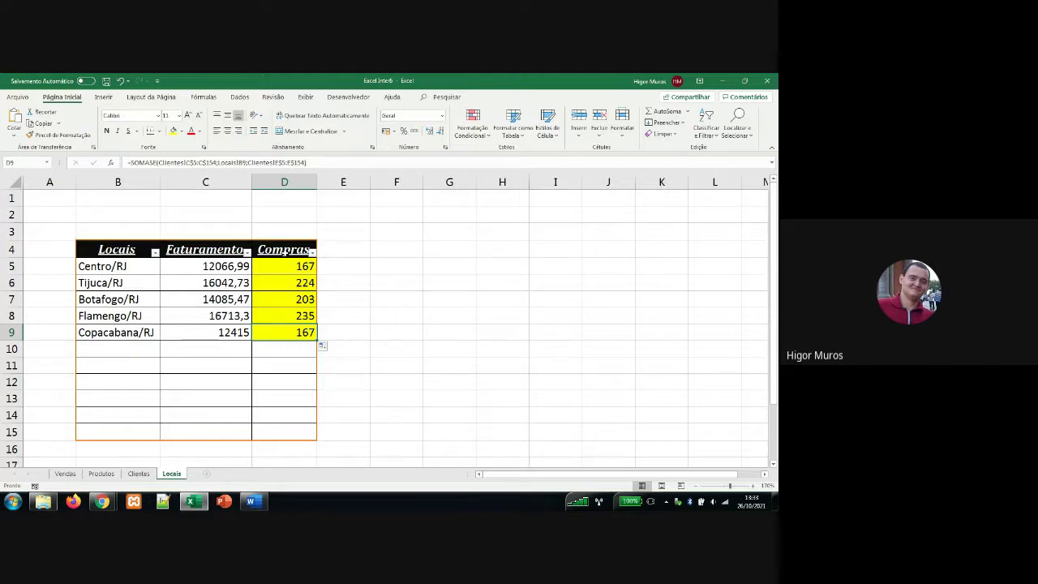
{"action": "double_click", "coordinate": [285, 262]}
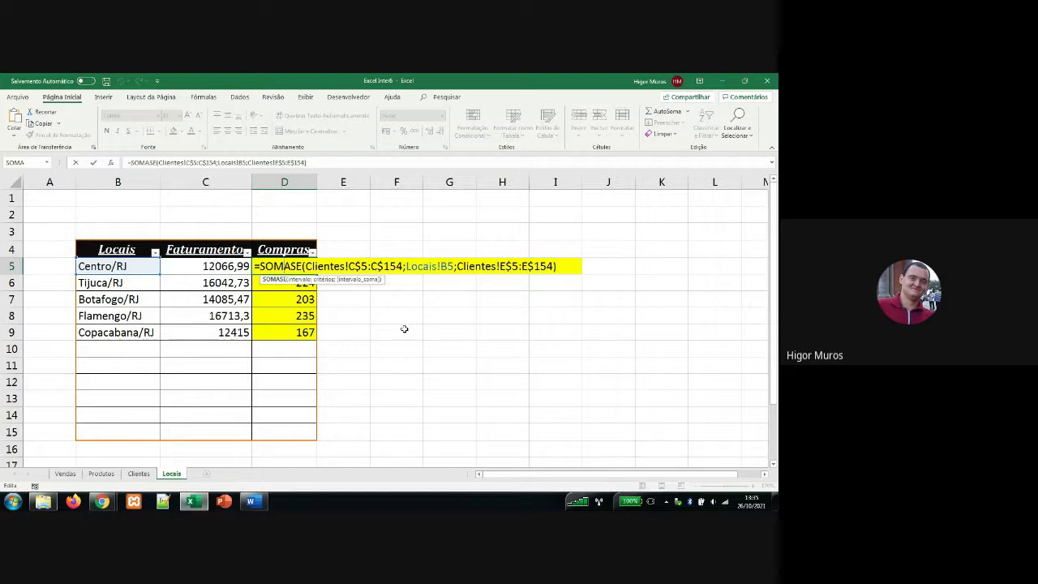
{"action": "key", "text": "Return"}
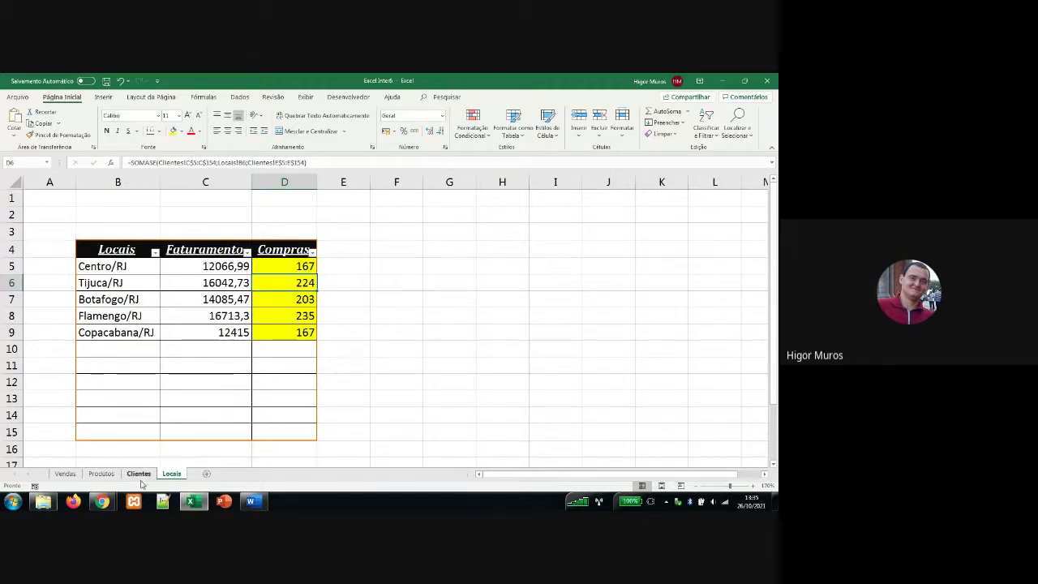
- Check the Google Meet call window and return to the Excel workbook
{"action": "mouse_move", "coordinate": [102, 499]}
{"action": "left_click", "coordinate": [103, 472]}
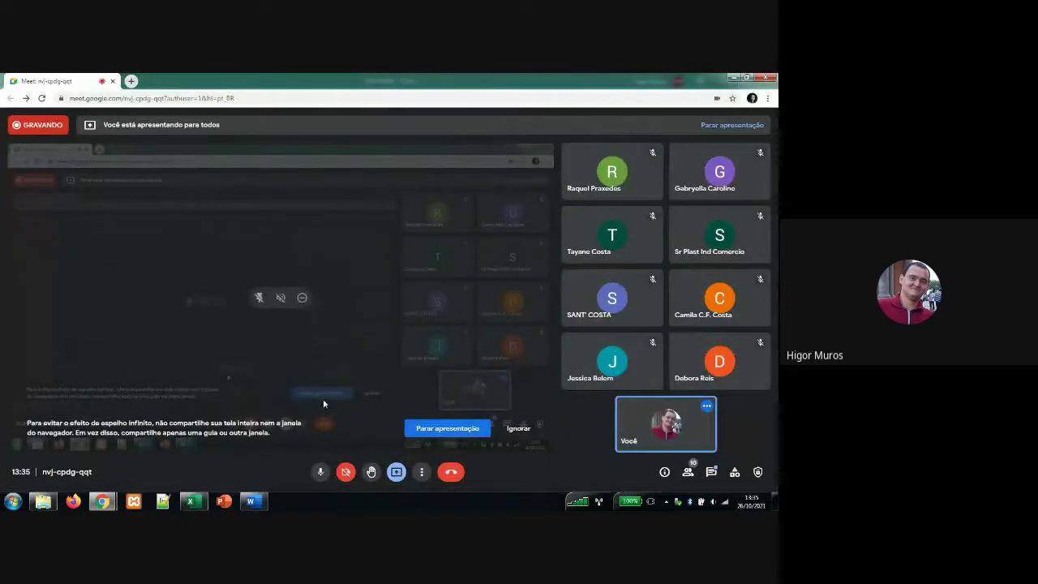
{"action": "left_click", "coordinate": [204, 502]}
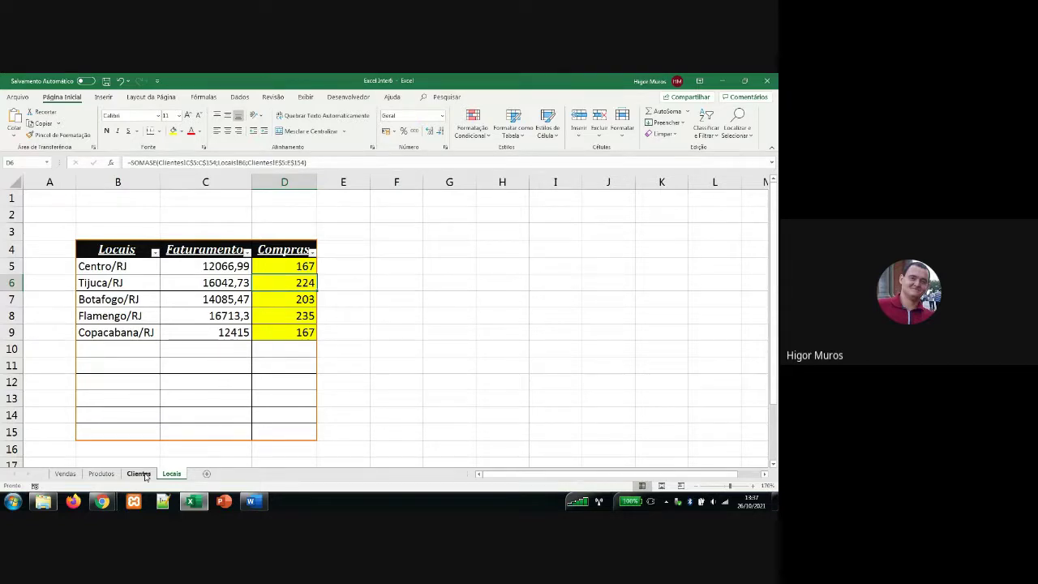
- Add the header "Compras 2013" in cell F4 of the Clientes sheet and autofit column F to it
{"action": "left_click", "coordinate": [139, 474]}
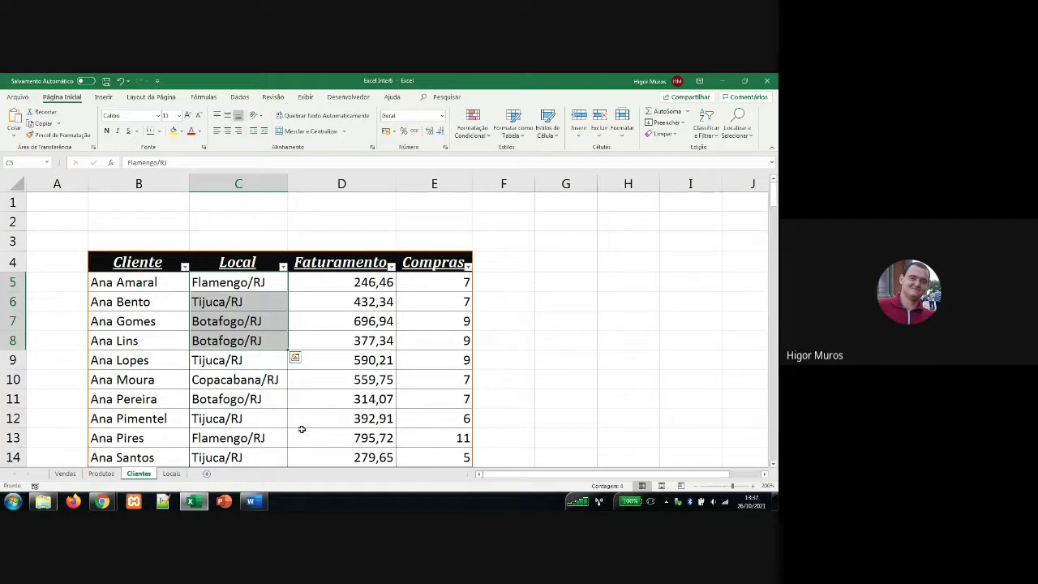
{"action": "key", "text": "Escape"}
{"action": "left_click", "coordinate": [501, 260]}
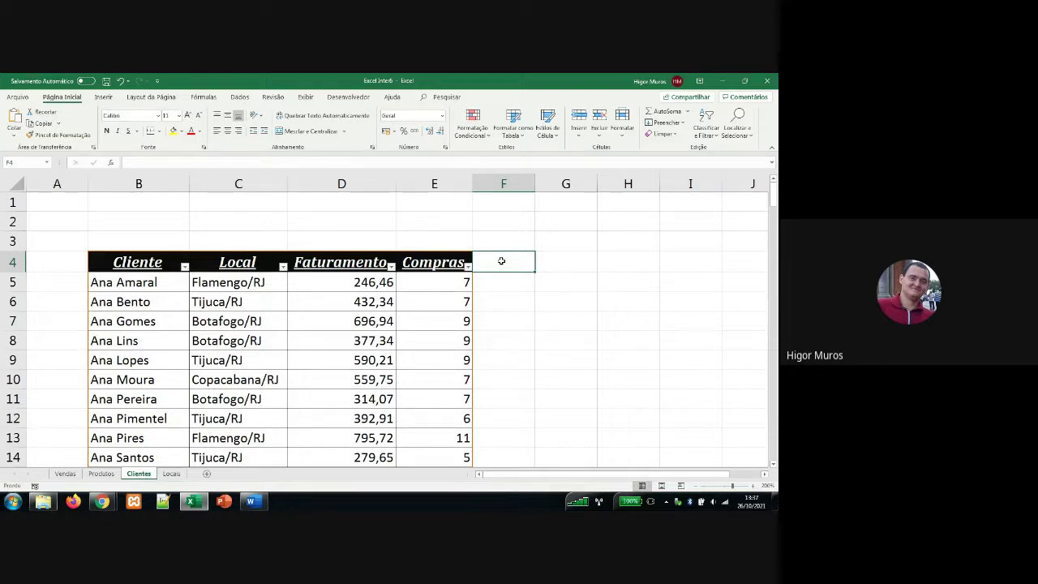
{"action": "type", "text": "Com"}
{"action": "type", "text": "pras"}
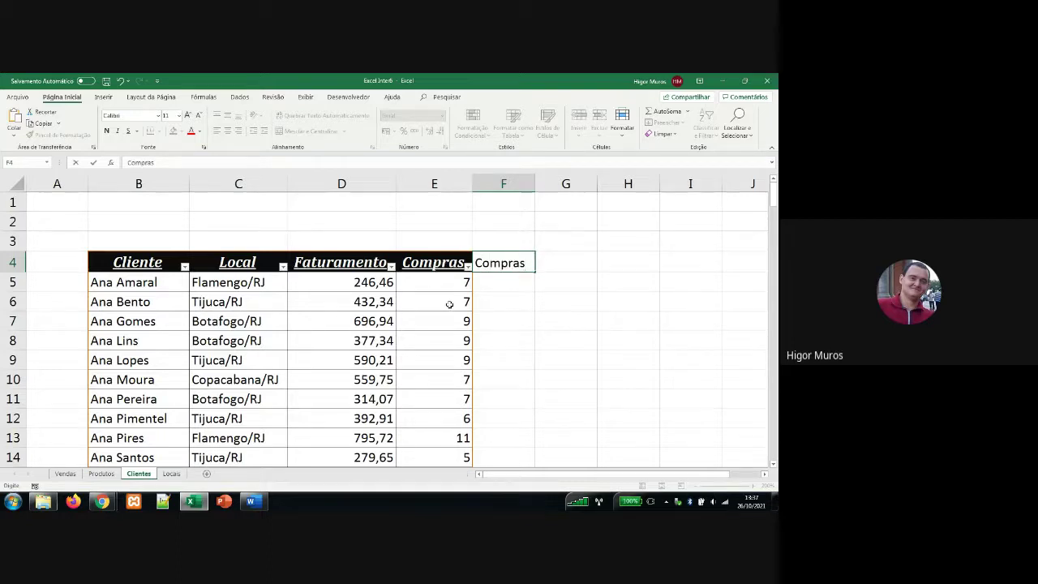
{"action": "type", "text": " 2013"}
{"action": "key", "text": "Return"}
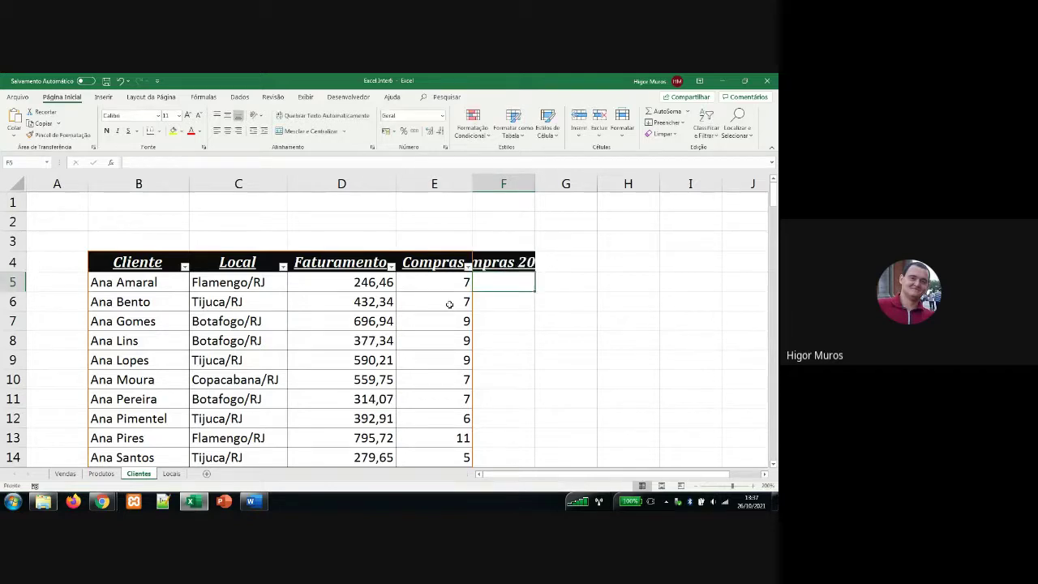
{"action": "double_click", "coordinate": [536, 183]}
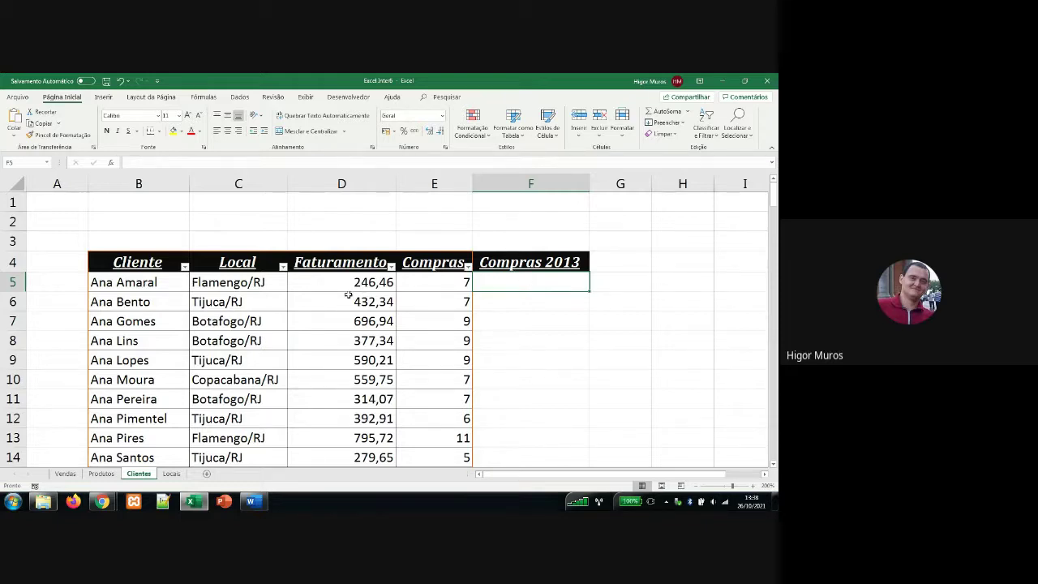
- Check the Compras formula in E5, and filter the Cliente column of the Vendas sheet to the first listed client
{"action": "left_click", "coordinate": [418, 286]}
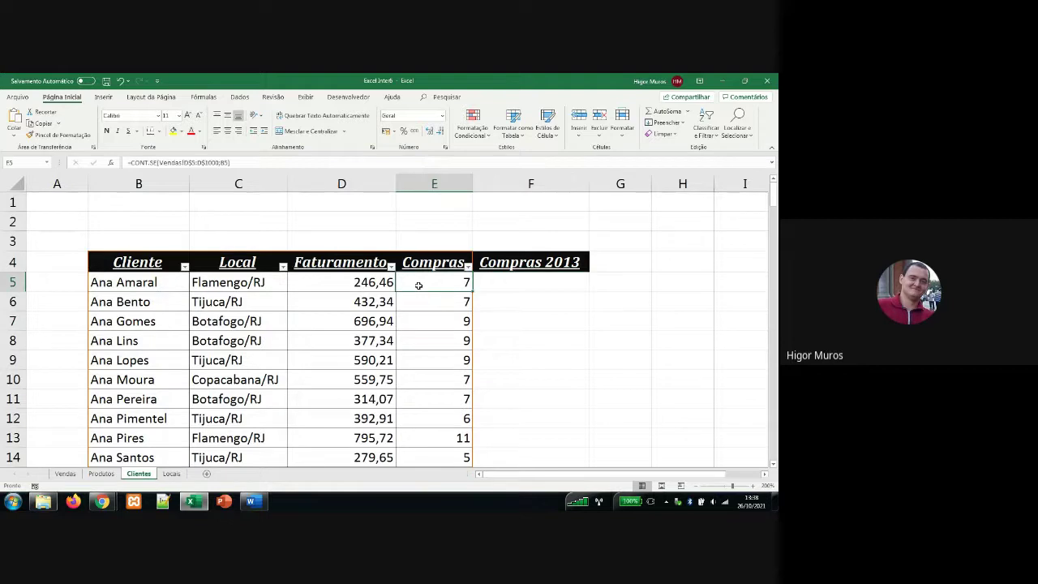
{"action": "left_click", "coordinate": [500, 281]}
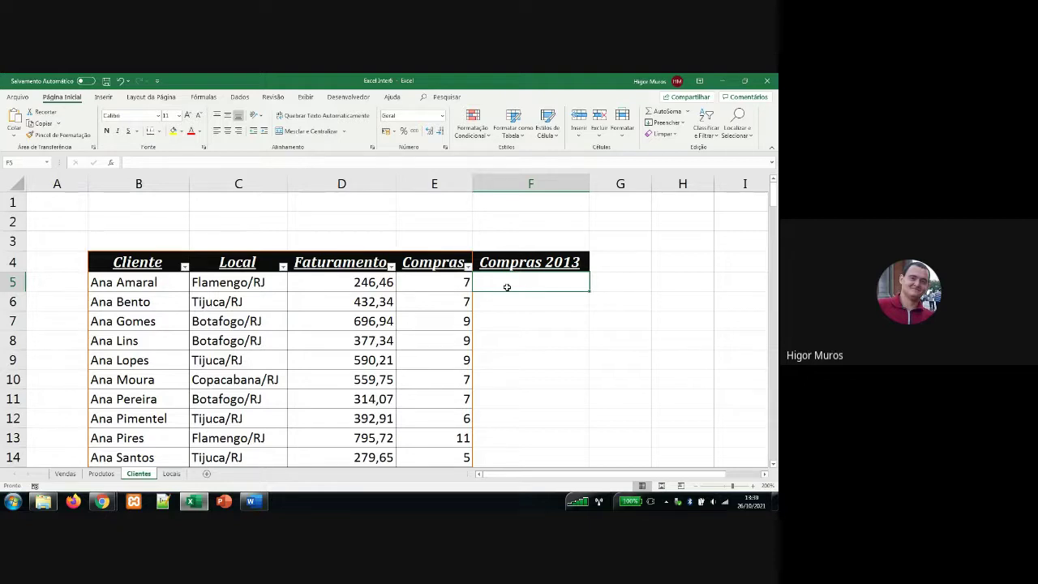
{"action": "left_click", "coordinate": [66, 475]}
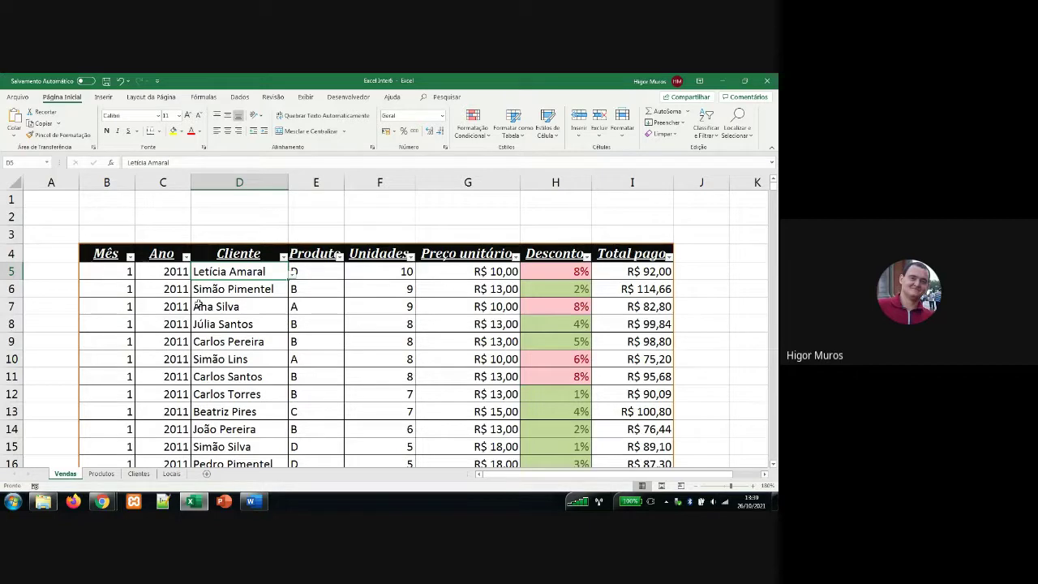
{"action": "left_click", "coordinate": [387, 272]}
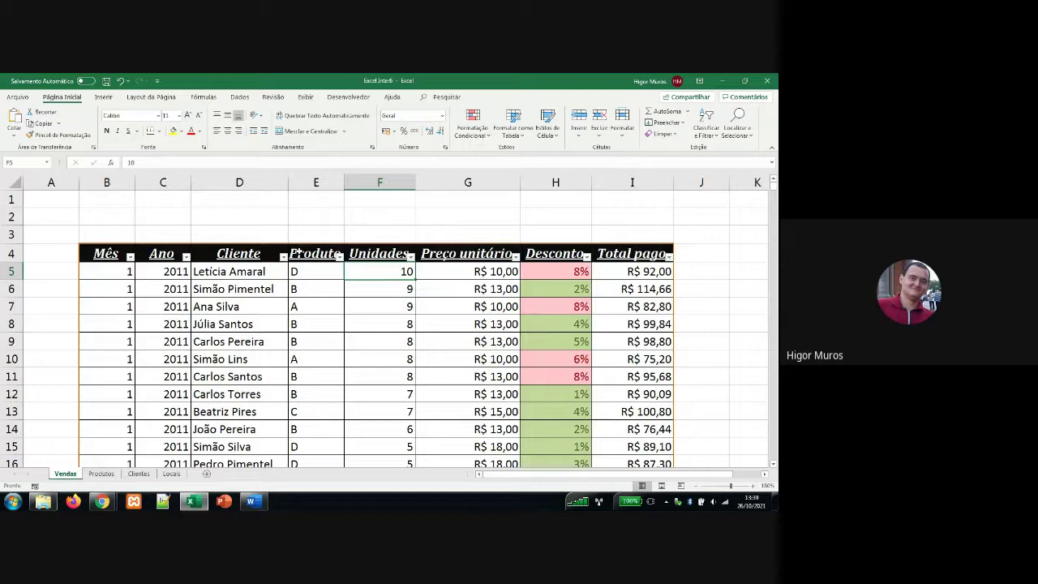
{"action": "left_click", "coordinate": [283, 257]}
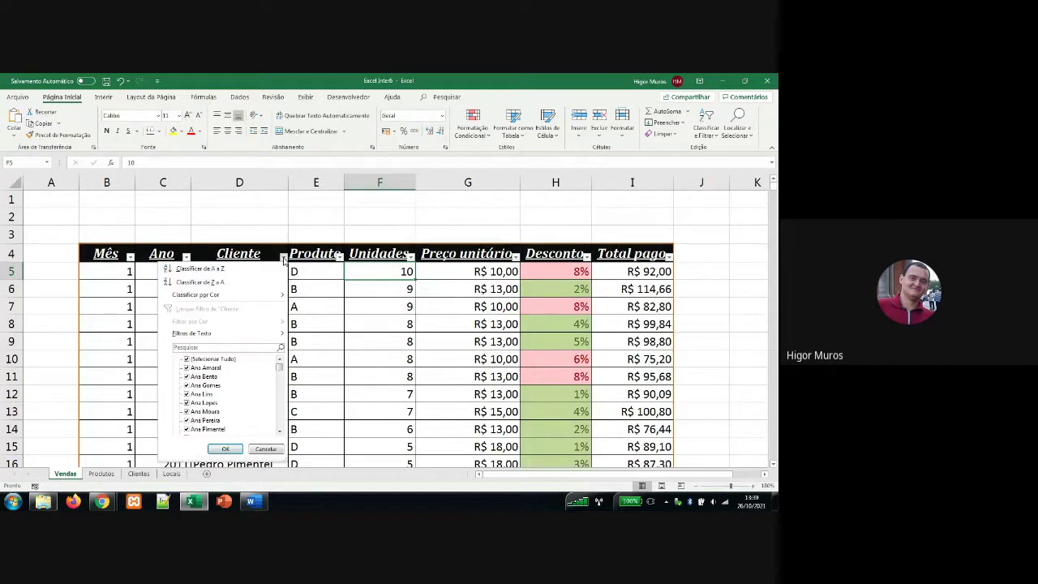
{"action": "left_click", "coordinate": [188, 360]}
{"action": "left_click", "coordinate": [186, 367]}
{"action": "left_click", "coordinate": [225, 448]}
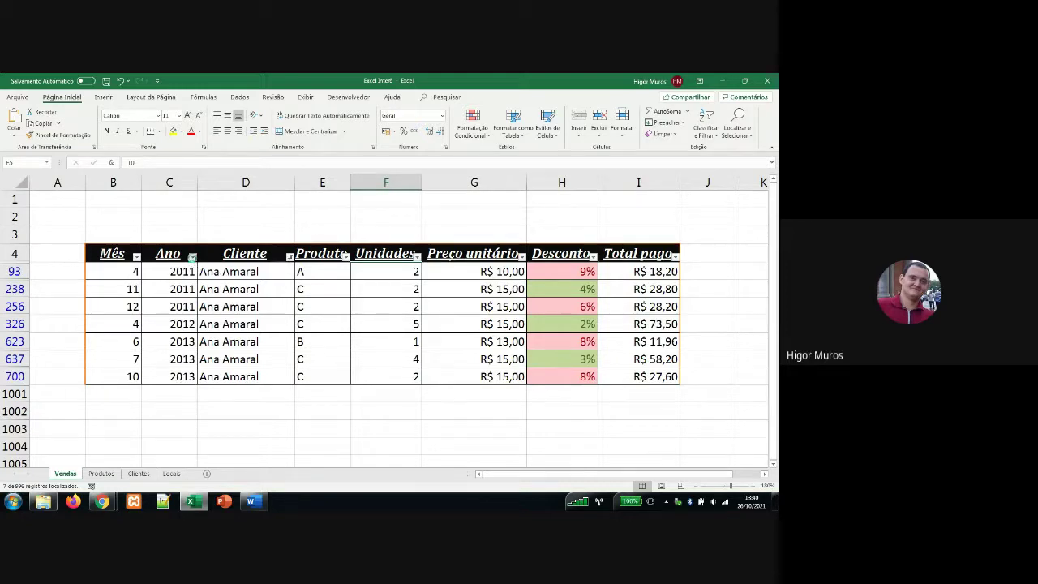
- Filter the Ano column of the Vendas table to 2013 only
{"action": "left_click", "coordinate": [193, 256]}
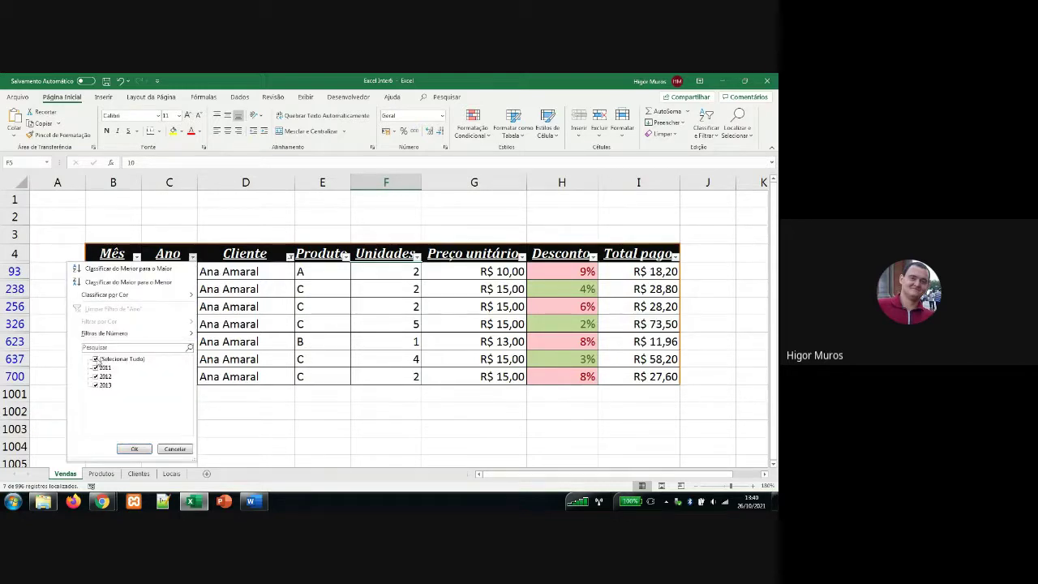
{"action": "left_click", "coordinate": [96, 358]}
{"action": "left_click", "coordinate": [95, 385]}
{"action": "left_click", "coordinate": [131, 449]}
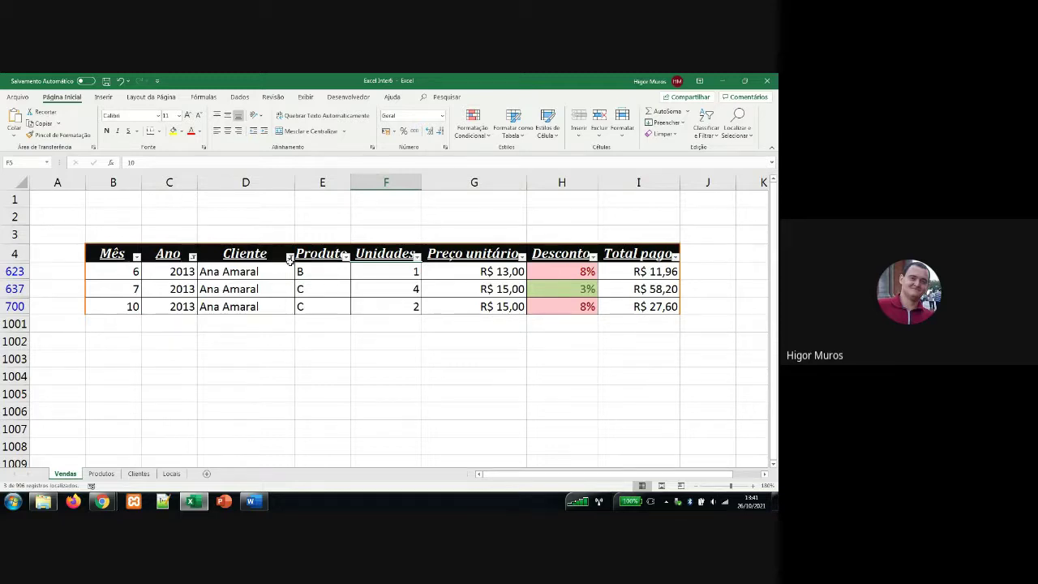
- Clear the Cliente and Ano filters from the Vendas table
{"action": "mouse_move", "coordinate": [291, 260]}
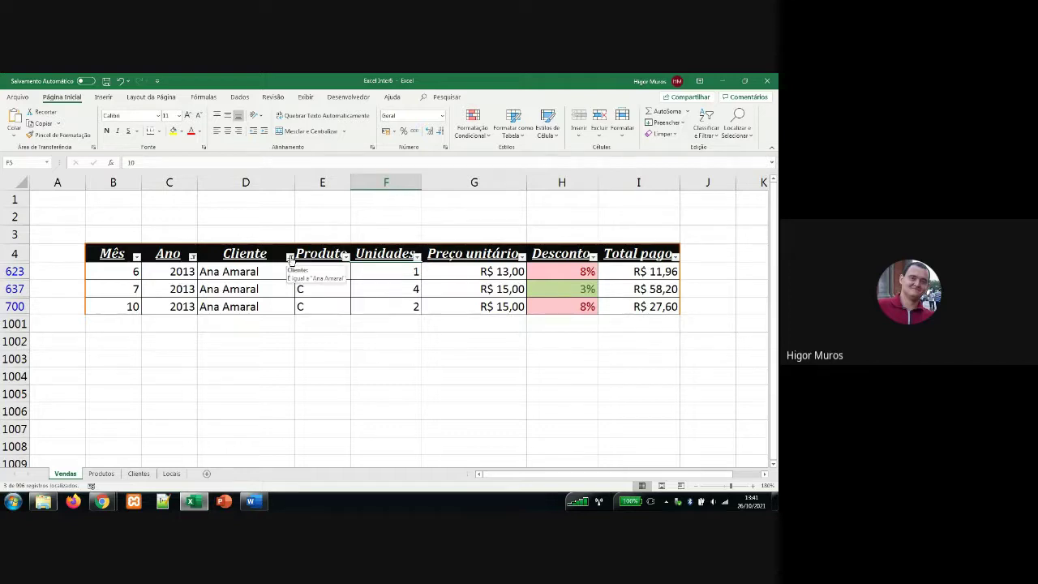
{"action": "left_click", "coordinate": [290, 257]}
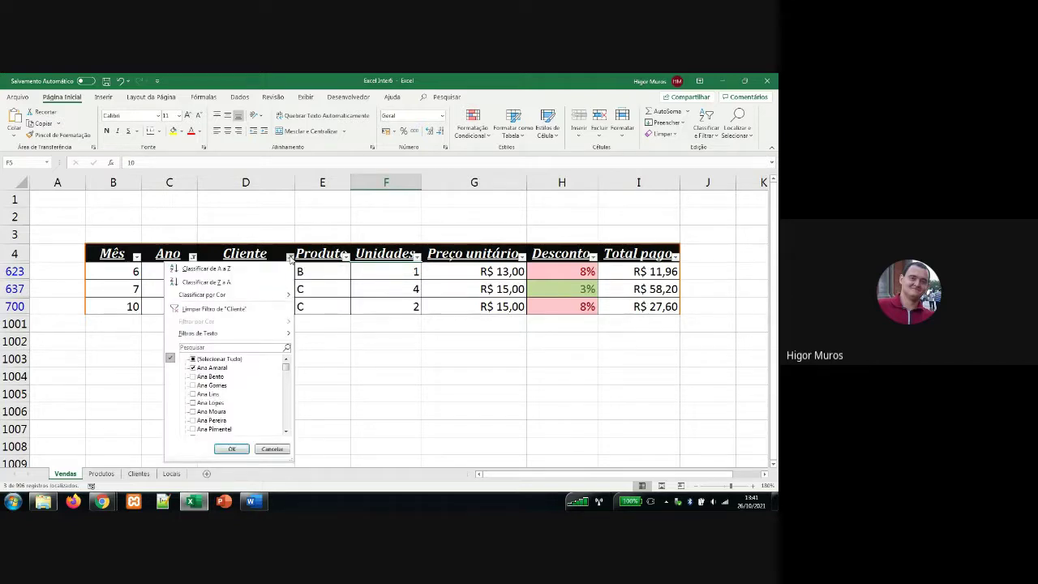
{"action": "left_click", "coordinate": [249, 312]}
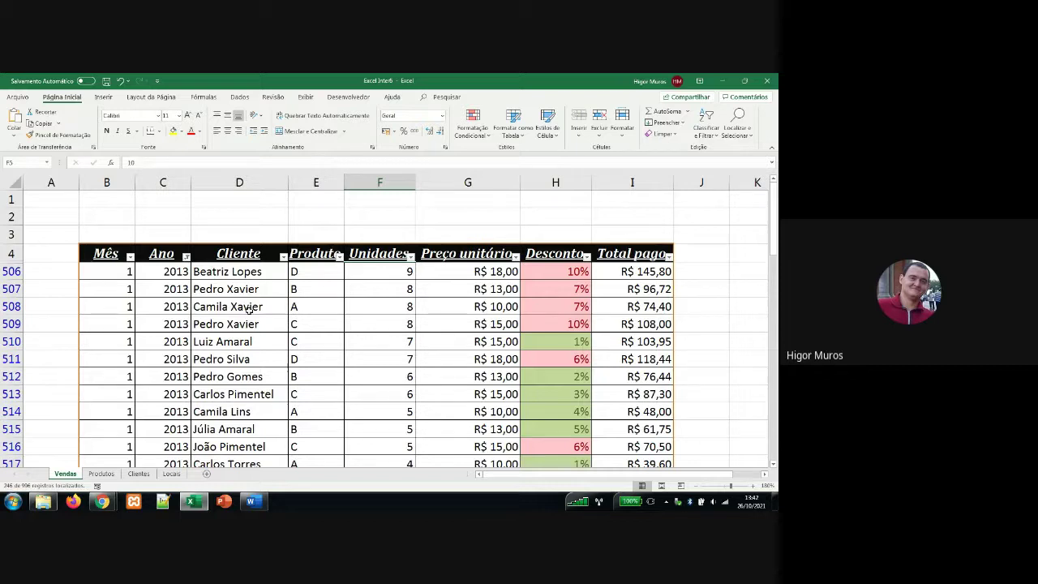
{"action": "left_click", "coordinate": [186, 257]}
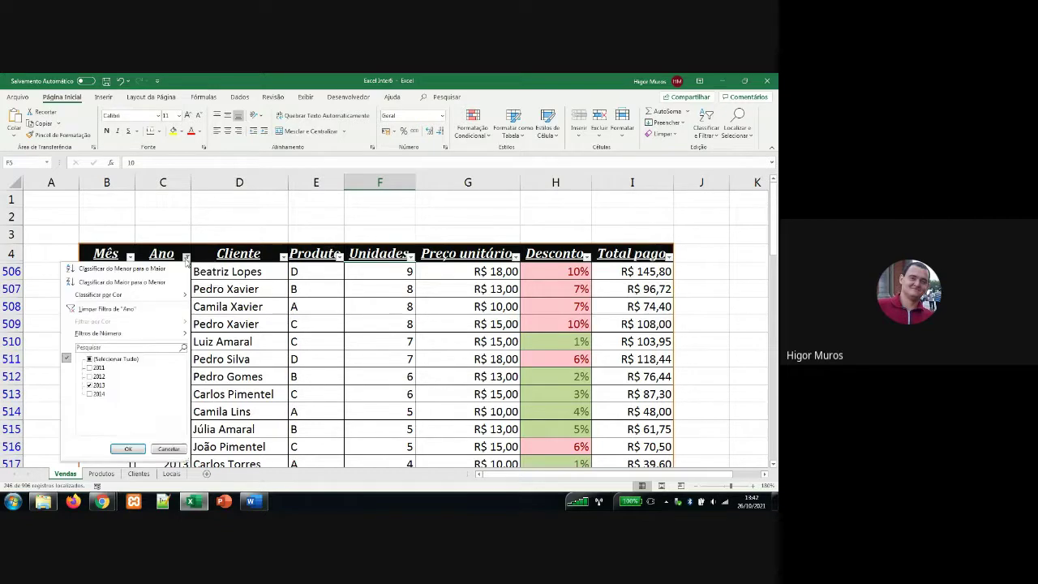
{"action": "left_click", "coordinate": [124, 311]}
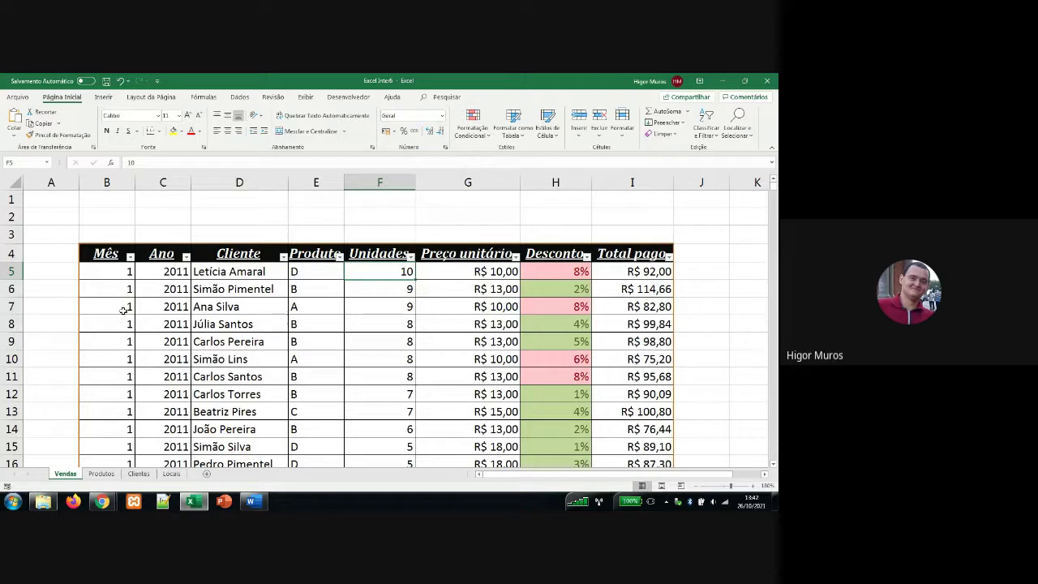
- Start a CONT.SES formula in cell F5 of the Clientes sheet
{"action": "left_click", "coordinate": [139, 474]}
{"action": "type", "text": "="}
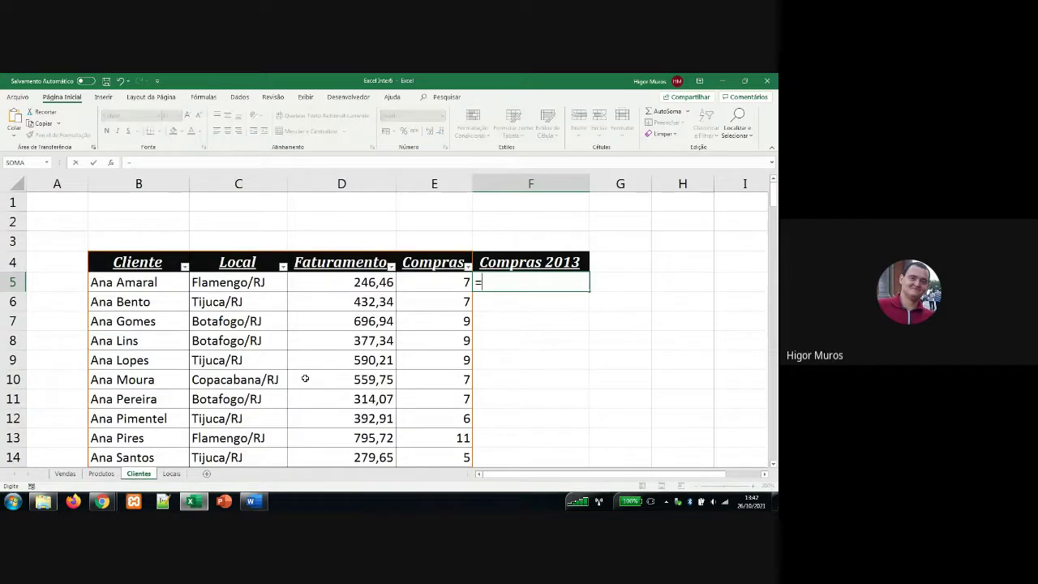
{"action": "type", "text": "cont"}
{"action": "key", "text": "Down"}
{"action": "key", "text": "Down"}
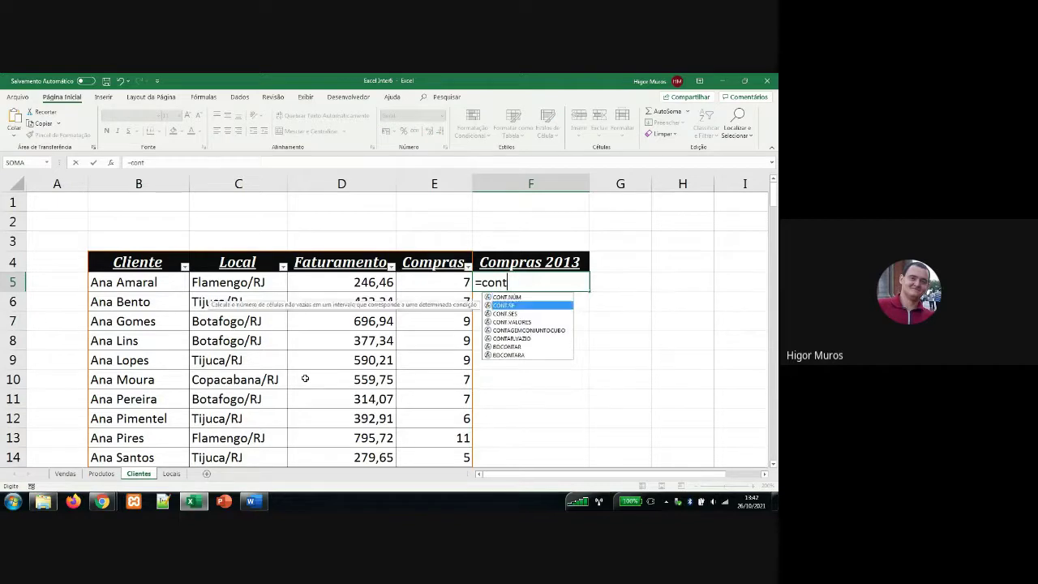
{"action": "key", "text": "Tab"}
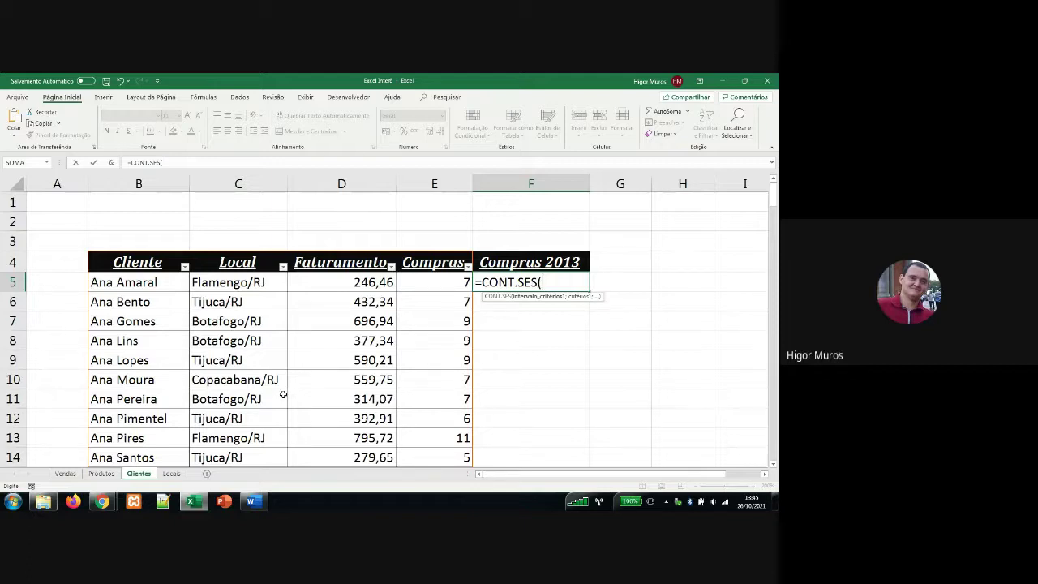
- Admit the waiting participant in the Google Meet call and return to the CONT.SES formula in the Excel workbook
{"action": "mouse_move", "coordinate": [103, 501]}
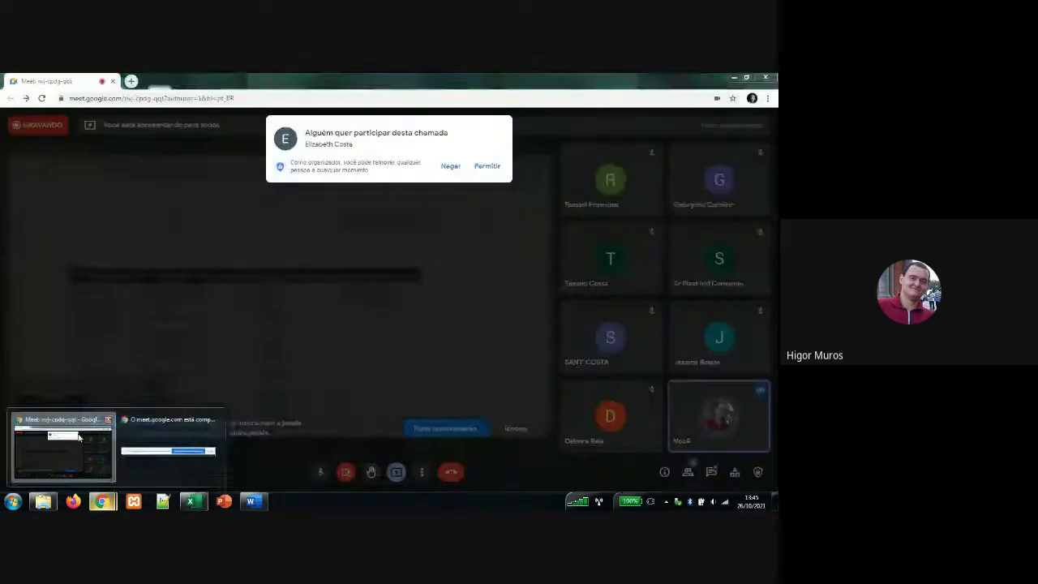
{"action": "left_click", "coordinate": [63, 446]}
{"action": "left_click", "coordinate": [488, 167]}
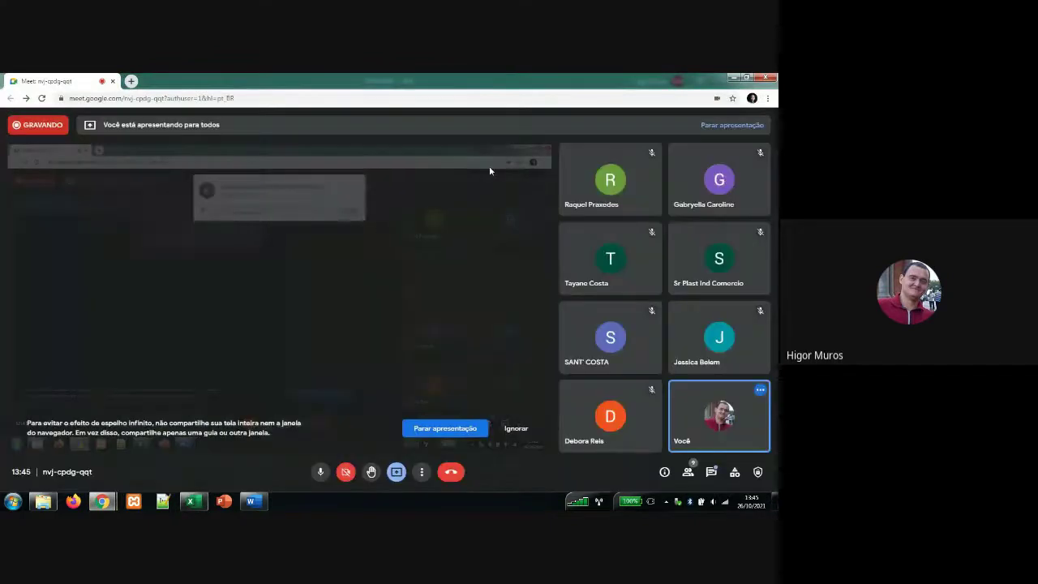
{"action": "left_click", "coordinate": [190, 501]}
{"action": "left_click", "coordinate": [549, 283]}
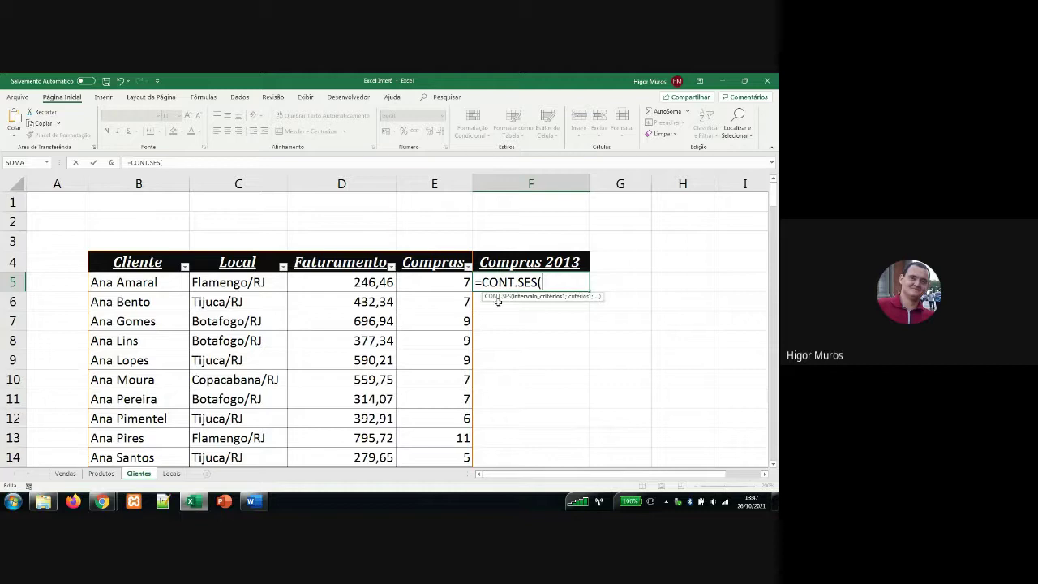
- Add the row-locked year range Vendas!C$5:C$1000 with criterion 2013 as the first CONT.SES condition
{"action": "left_click", "coordinate": [67, 472]}
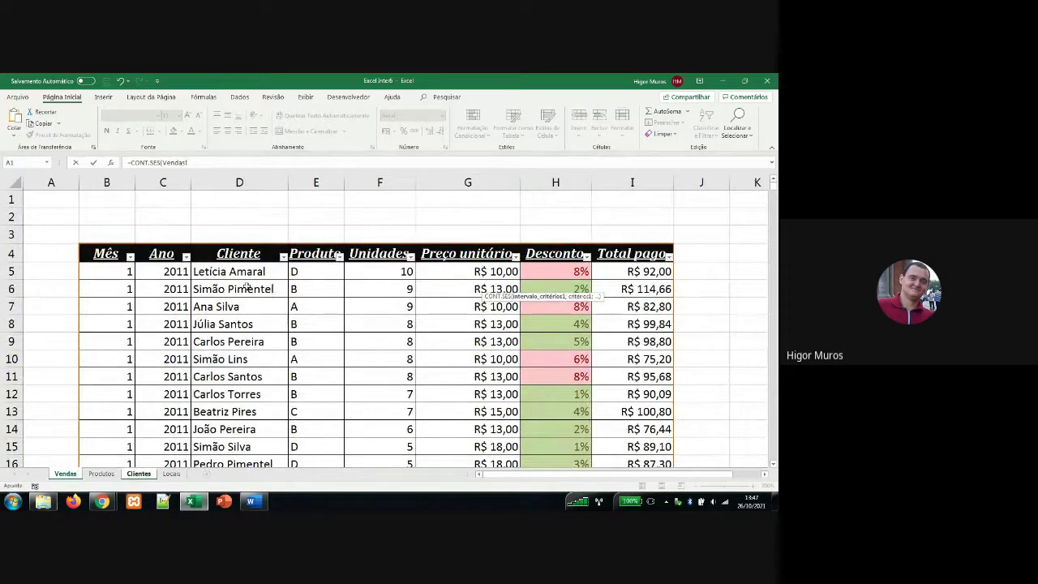
{"action": "left_click", "coordinate": [167, 274]}
{"action": "key", "text": "ctrl+shift+Down"}
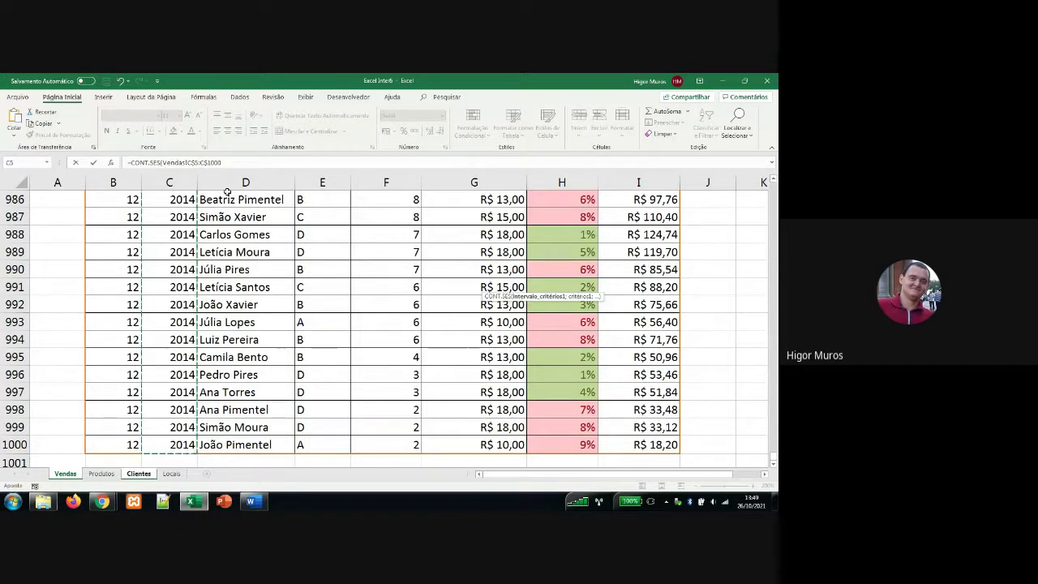
{"action": "type", "text": ";2"}
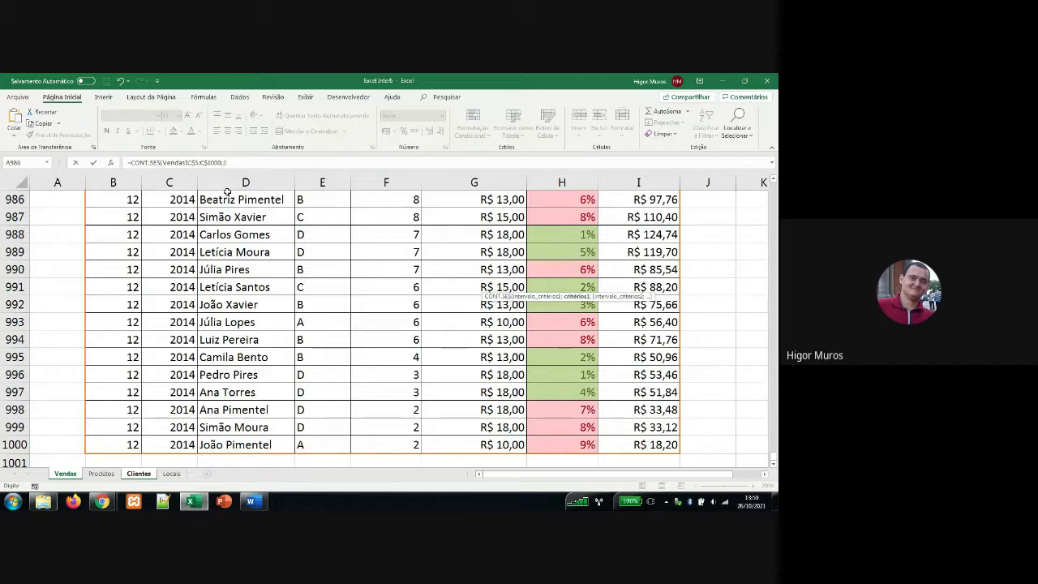
{"action": "type", "text": "1"}
{"action": "type", "text": ";"}
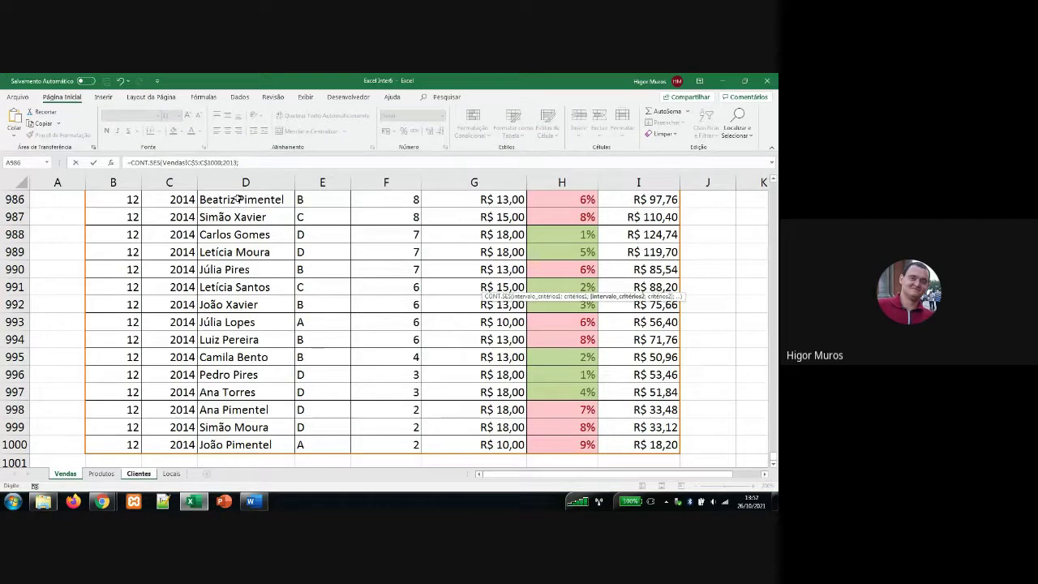
{"action": "type", "text": "3;"}
- Add the row-locked client range Vendas!D$5:D$1000 as the second criteria range of the CONT.SES formula
{"action": "left_click", "coordinate": [237, 203]}
{"action": "key", "text": "ctrl+Up"}
{"action": "key", "text": "ctrl+Up"}
{"action": "left_click", "coordinate": [232, 271]}
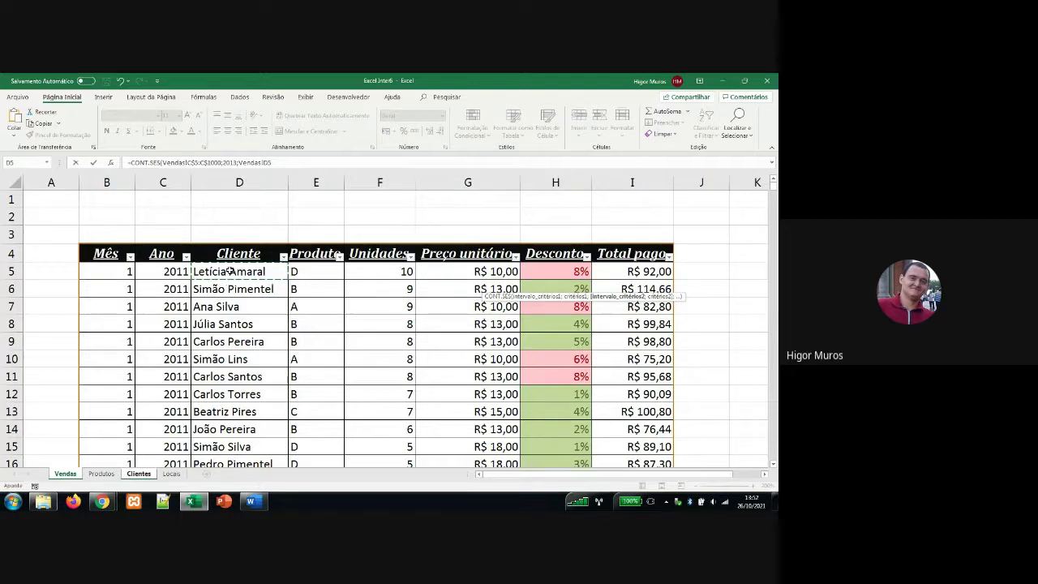
{"action": "key", "text": "ctrl+shift+Down"}
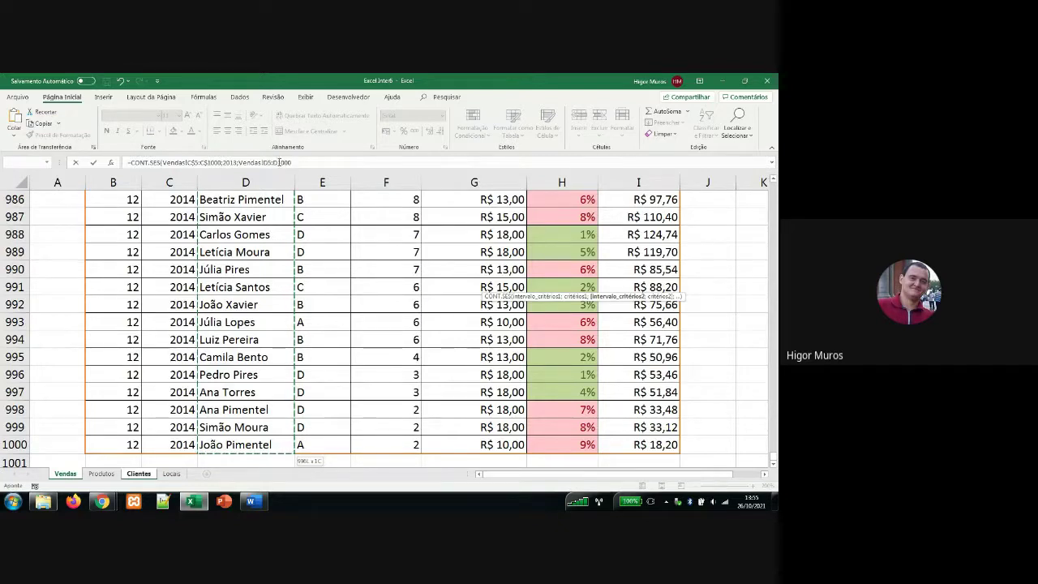
{"action": "key", "text": "F4"}
{"action": "key", "text": "F4"}
{"action": "type", "text": ";"}
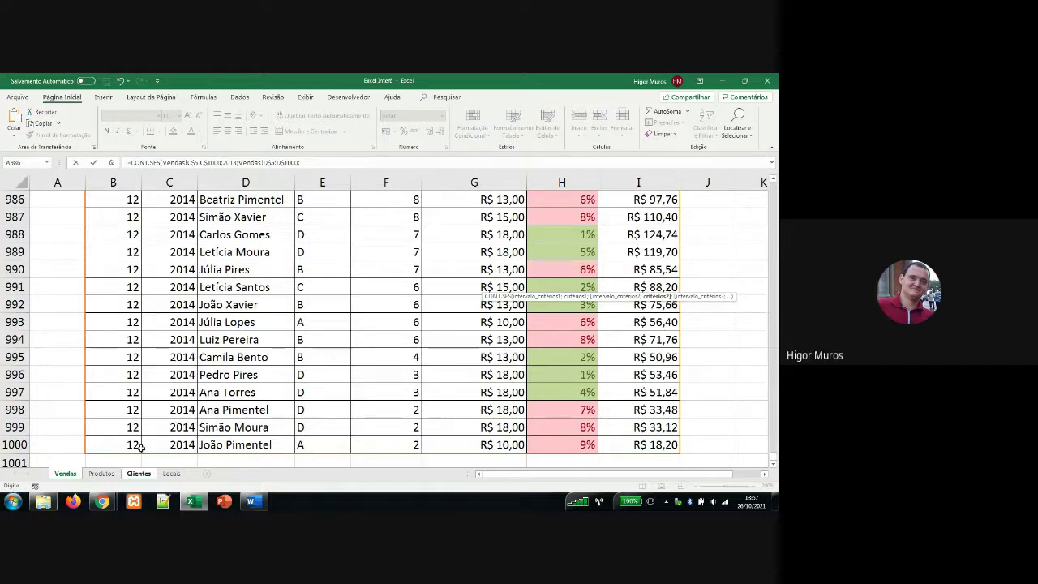
- Use Clientes!B5 as the second criterion and complete the CONT.SES formula in F5
{"action": "left_click", "coordinate": [139, 474]}
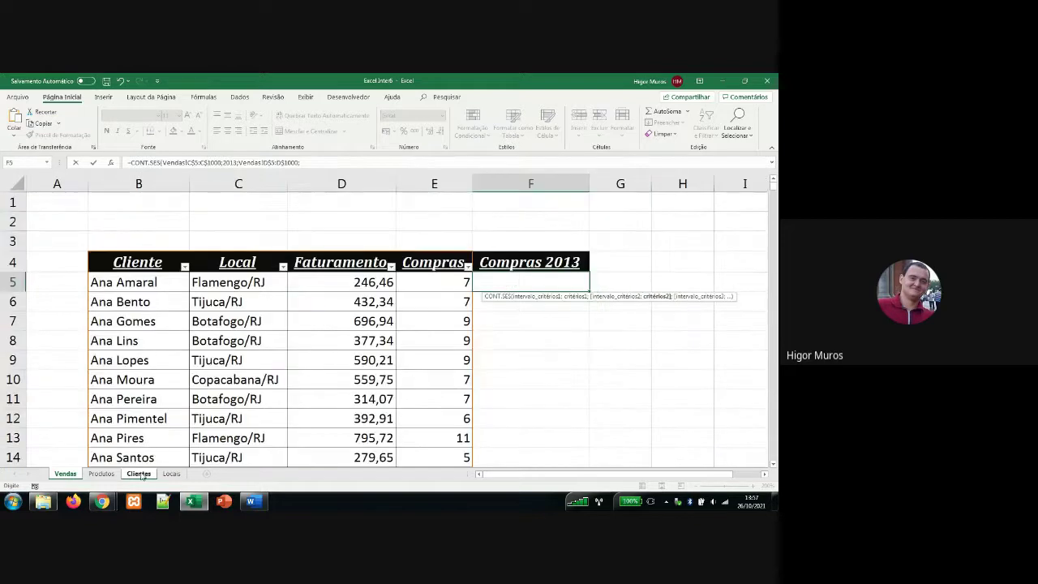
{"action": "left_click", "coordinate": [125, 283]}
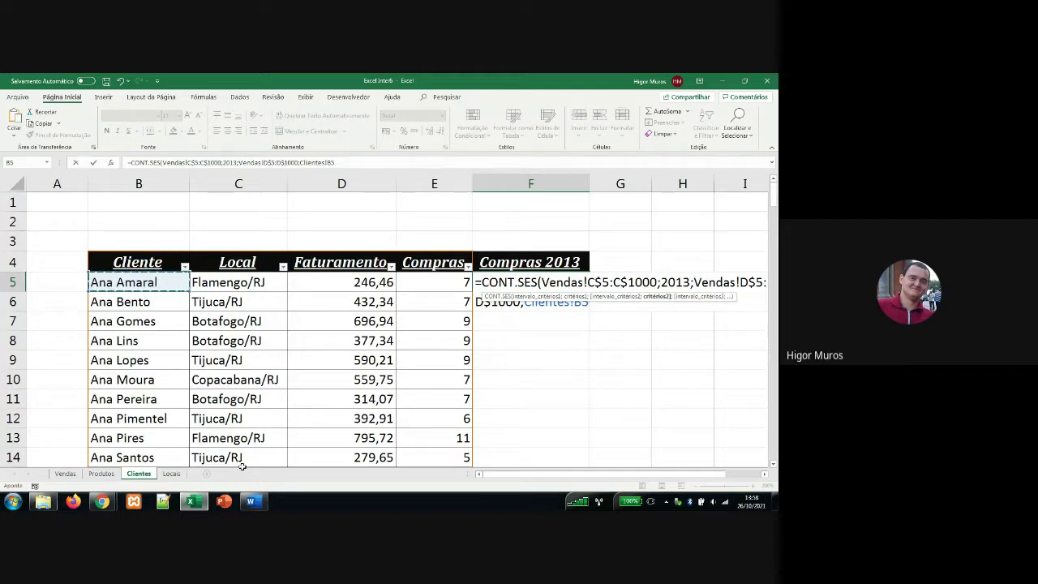
{"action": "type", "text": ")"}
{"action": "key", "text": "Return"}
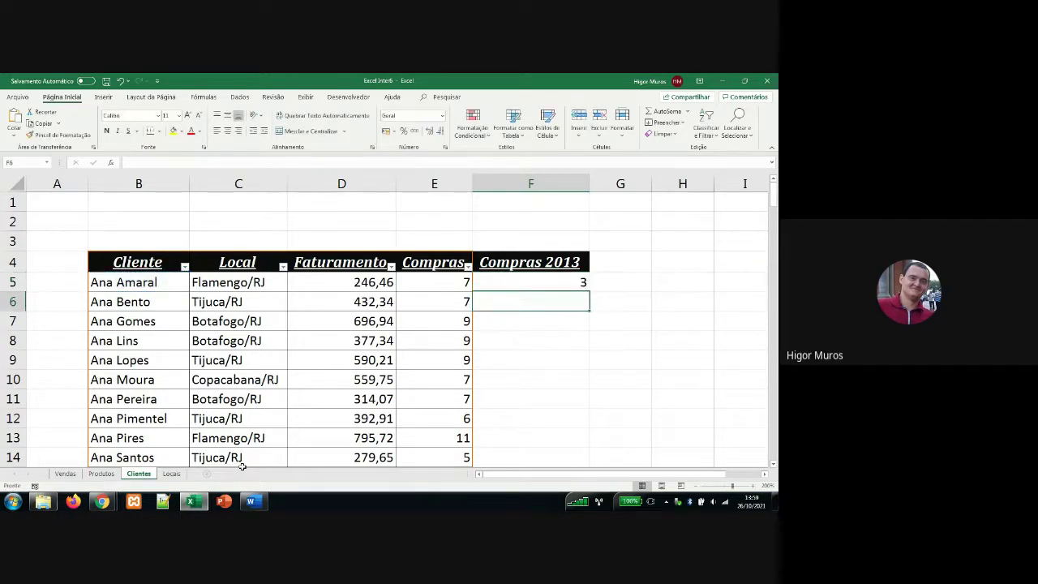
- Review the ranges and criteria of the CONT.SES formula in F5 under Compras 2013
{"action": "key", "text": "Up"}
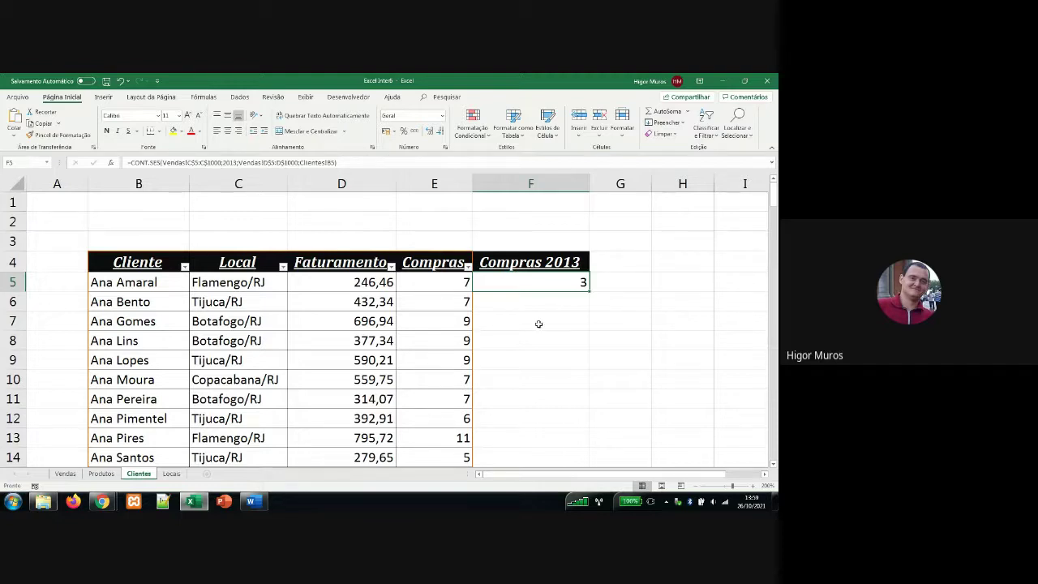
{"action": "double_click", "coordinate": [566, 287]}
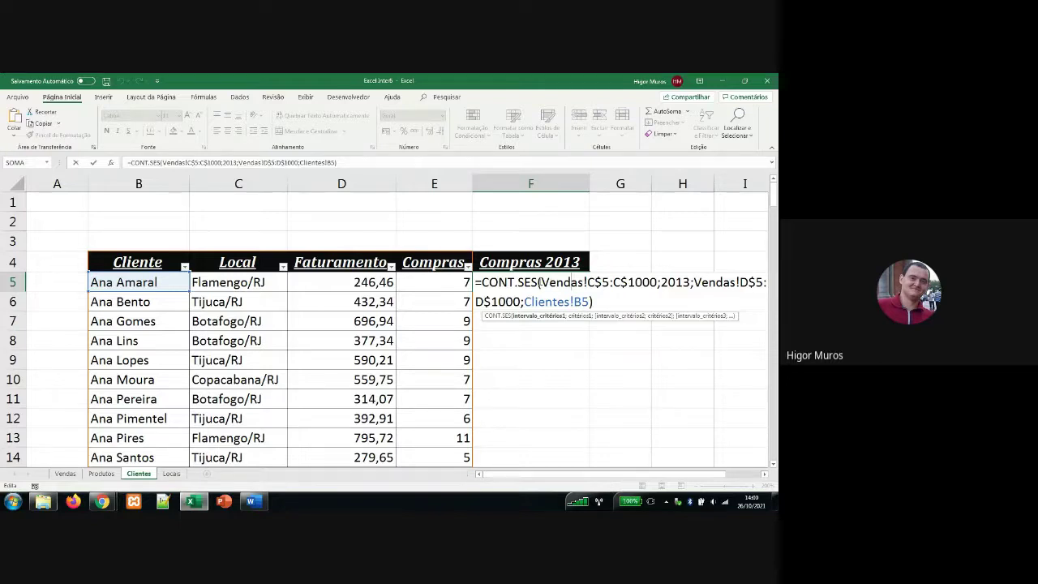
{"action": "key", "text": "Return"}
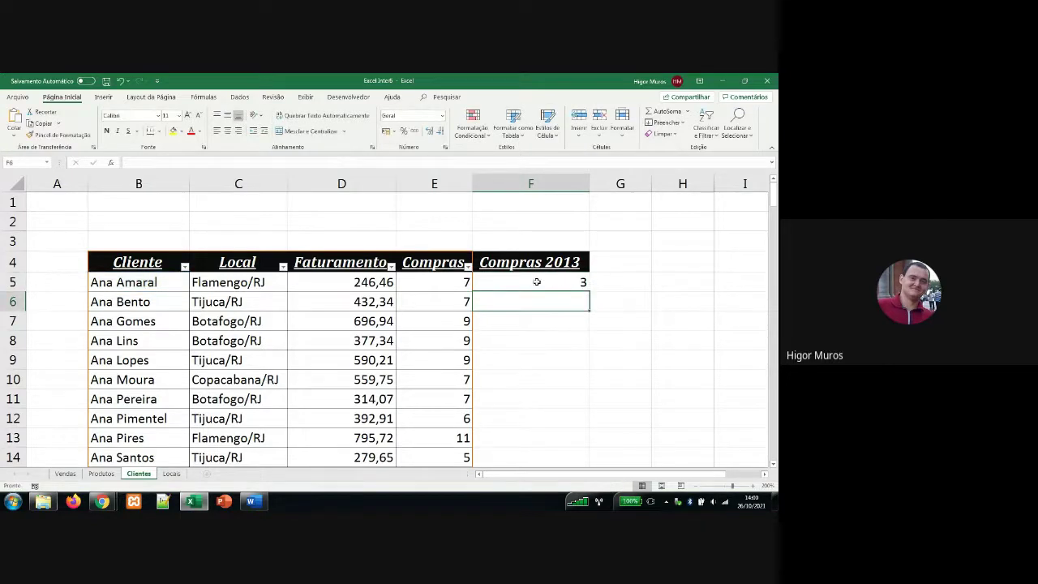
{"action": "left_click", "coordinate": [542, 281]}
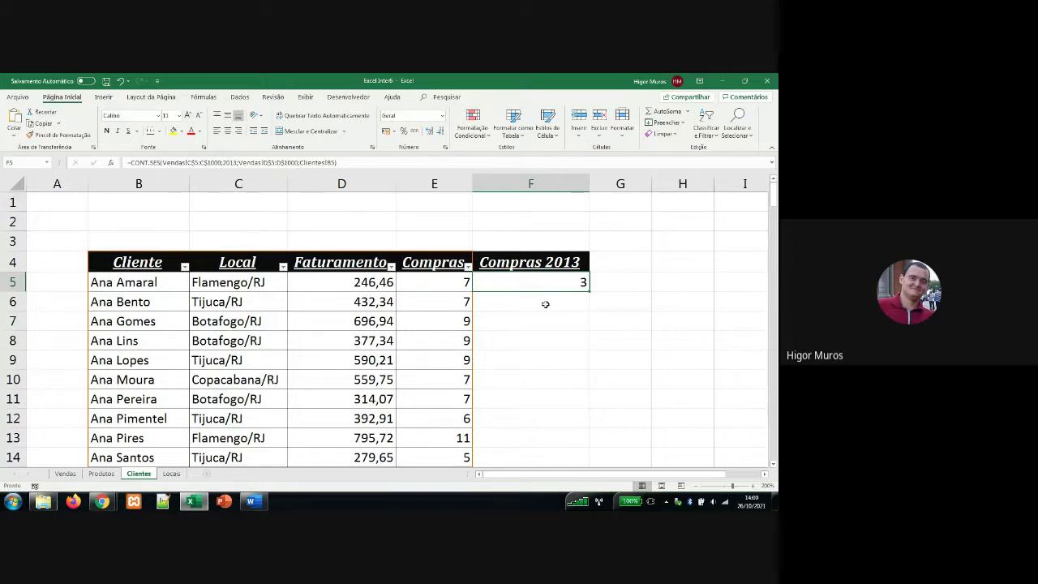
{"action": "left_click", "coordinate": [544, 302]}
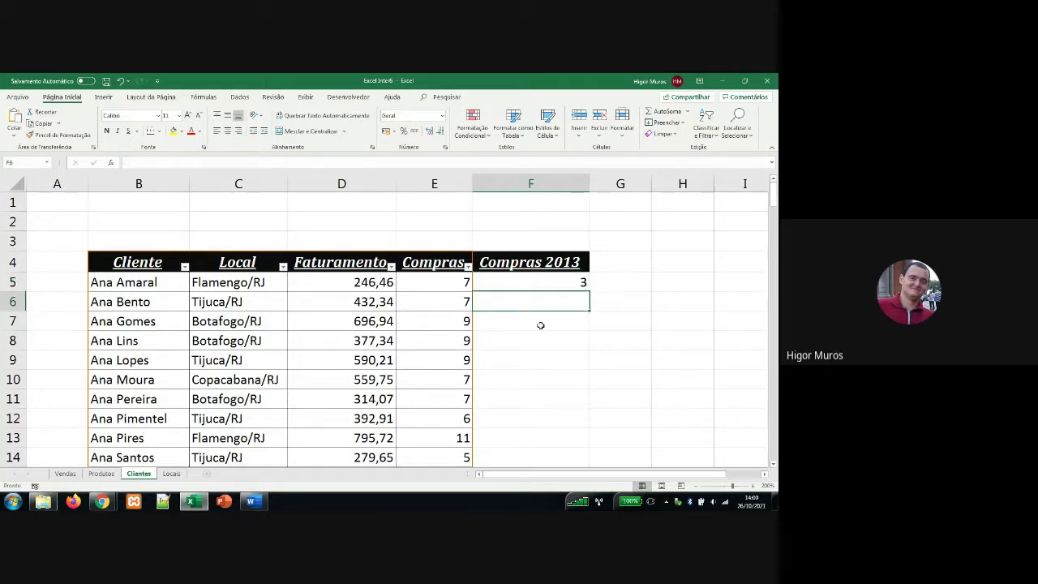
{"action": "left_click", "coordinate": [540, 324]}
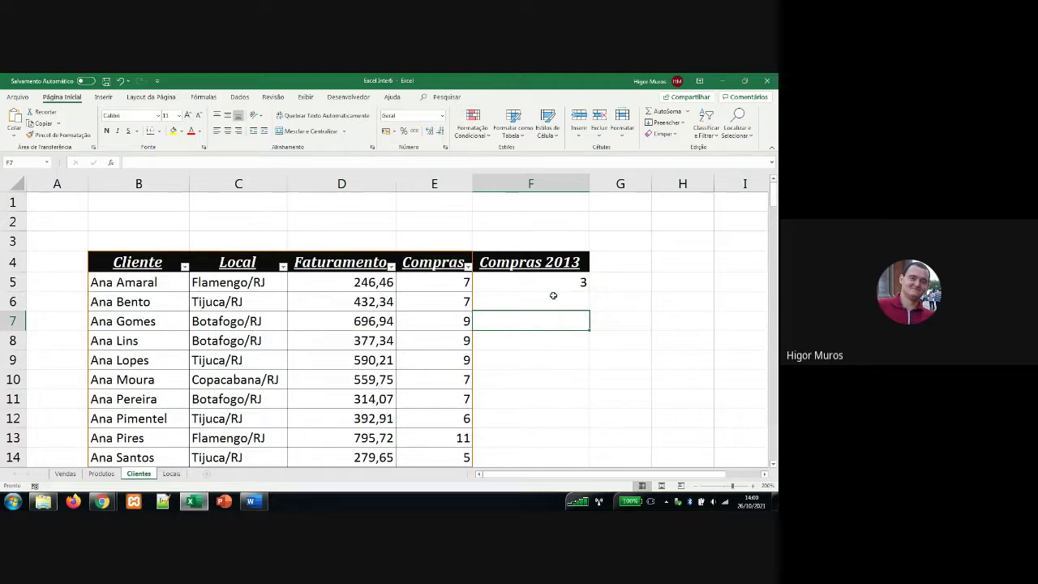
- Recheck the CONT.SES formula in F5 and fill it down the whole Compras 2013 column
{"action": "double_click", "coordinate": [560, 280]}
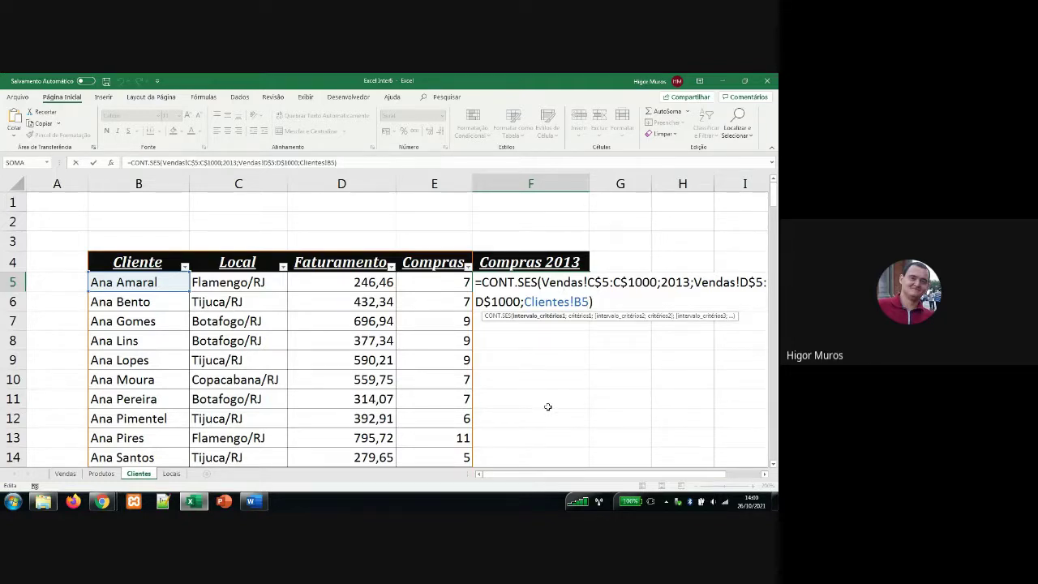
{"action": "key", "text": "Return"}
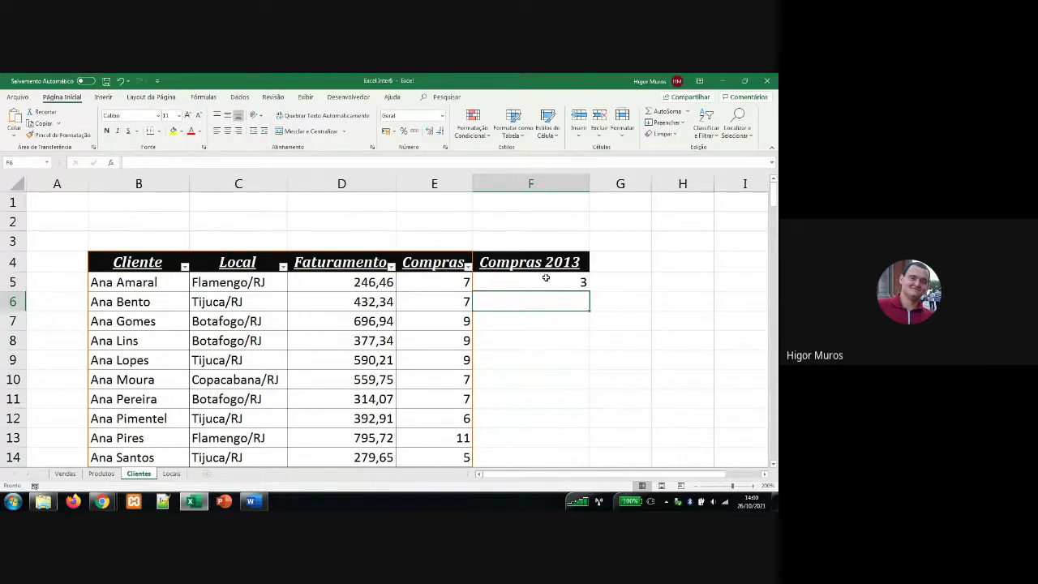
{"action": "double_click", "coordinate": [540, 281]}
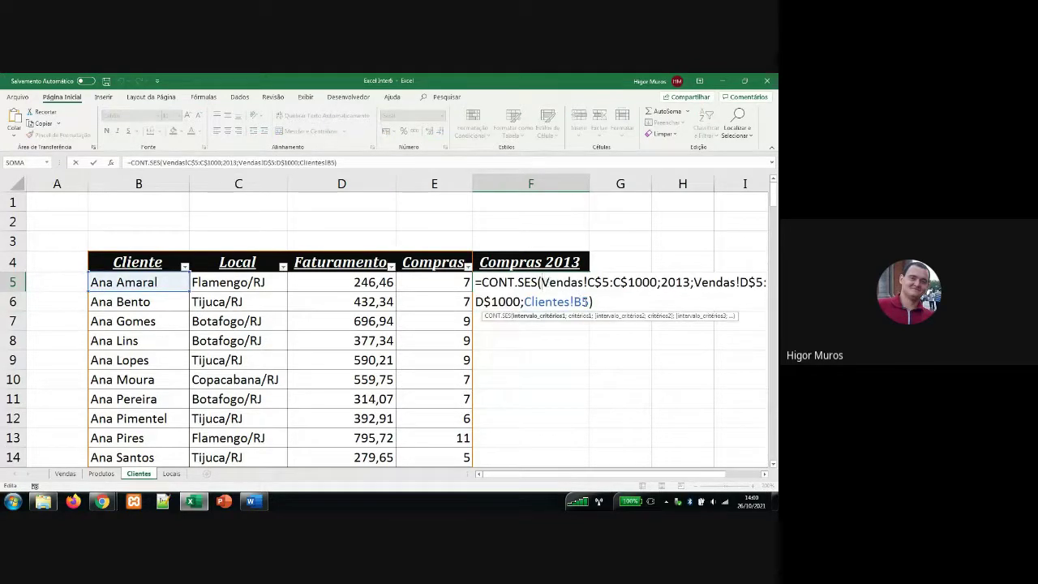
{"action": "key", "text": "Return"}
{"action": "left_click", "coordinate": [555, 281]}
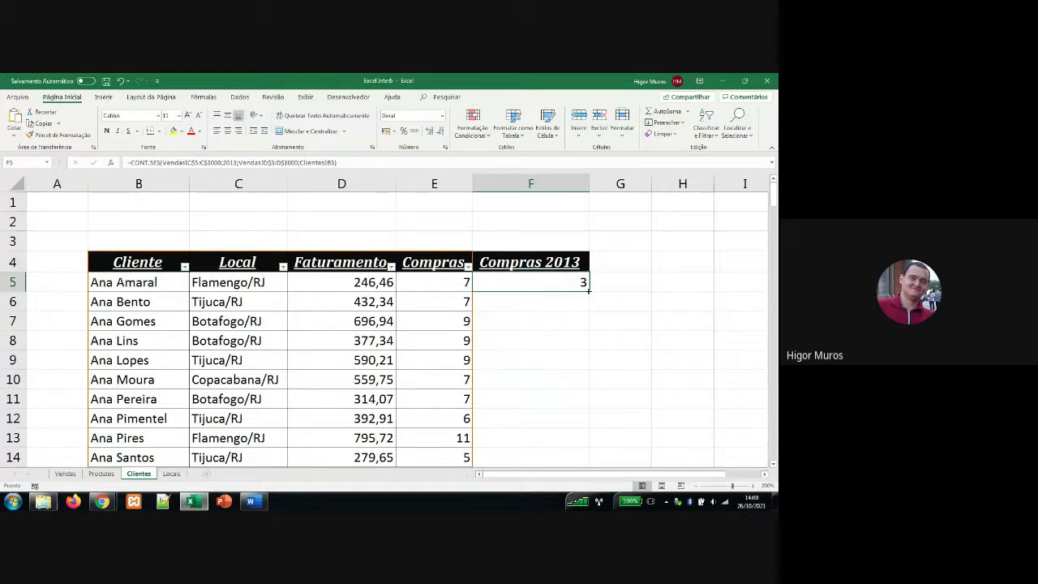
{"action": "double_click", "coordinate": [588, 291]}
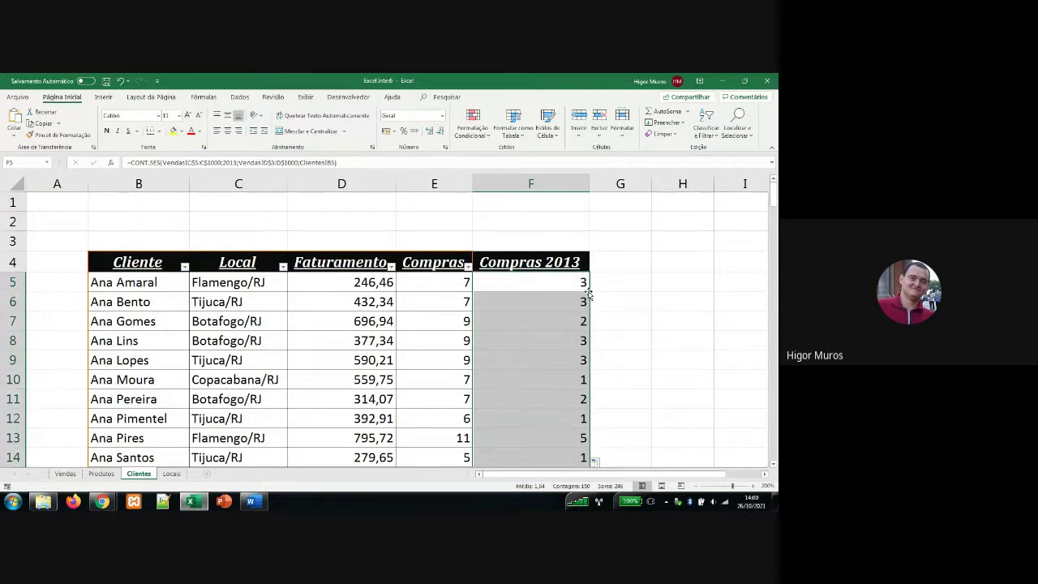
- Inspect the CONT.SES formulas in F6 and F5 to compare their locked ranges and client references
{"action": "left_click", "coordinate": [560, 302]}
{"action": "double_click", "coordinate": [560, 302]}
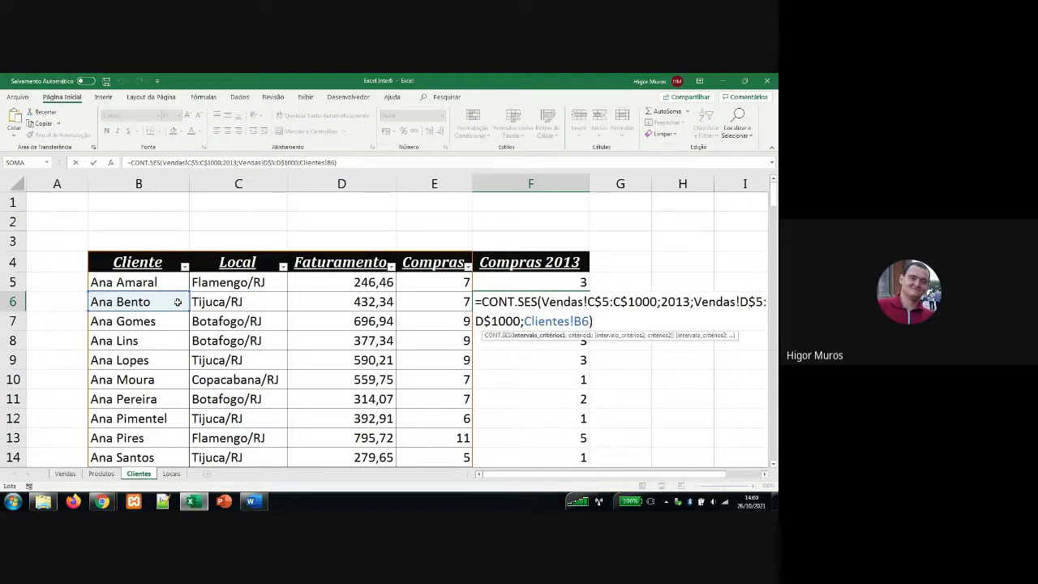
{"action": "key", "text": "Return"}
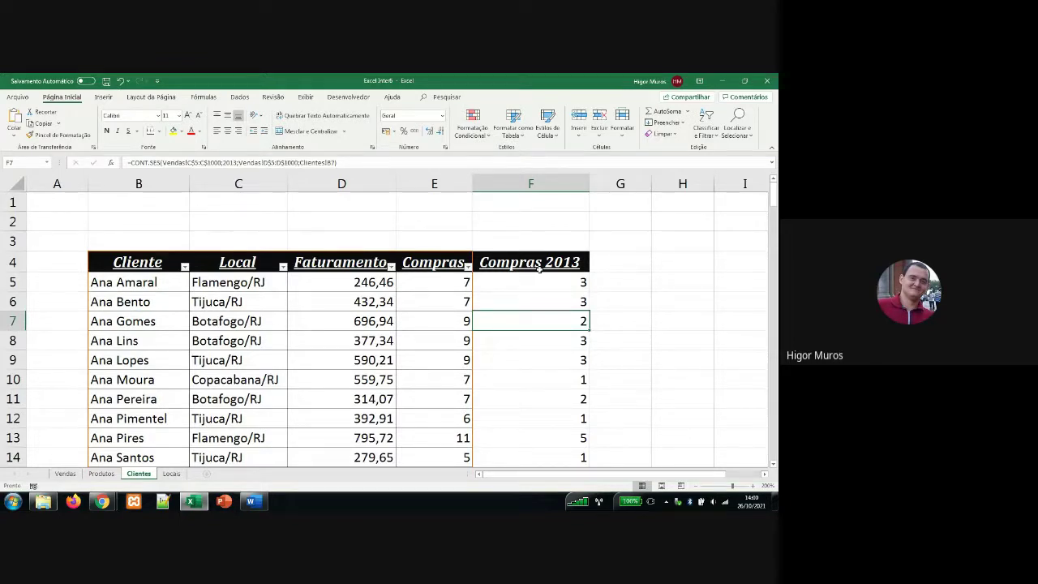
{"action": "double_click", "coordinate": [528, 283]}
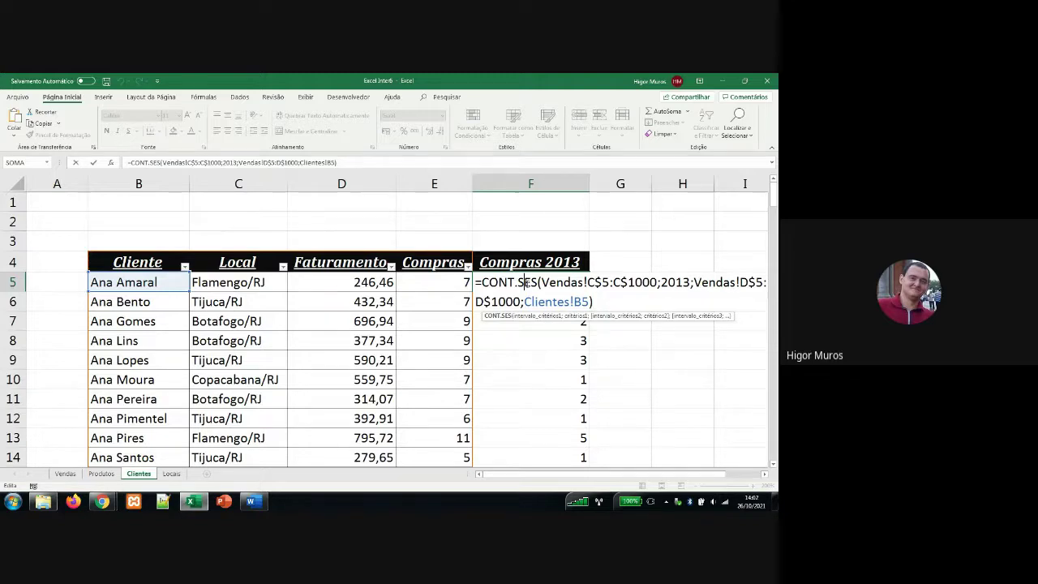
{"action": "key", "text": "Return"}
{"action": "left_click", "coordinate": [520, 282]}
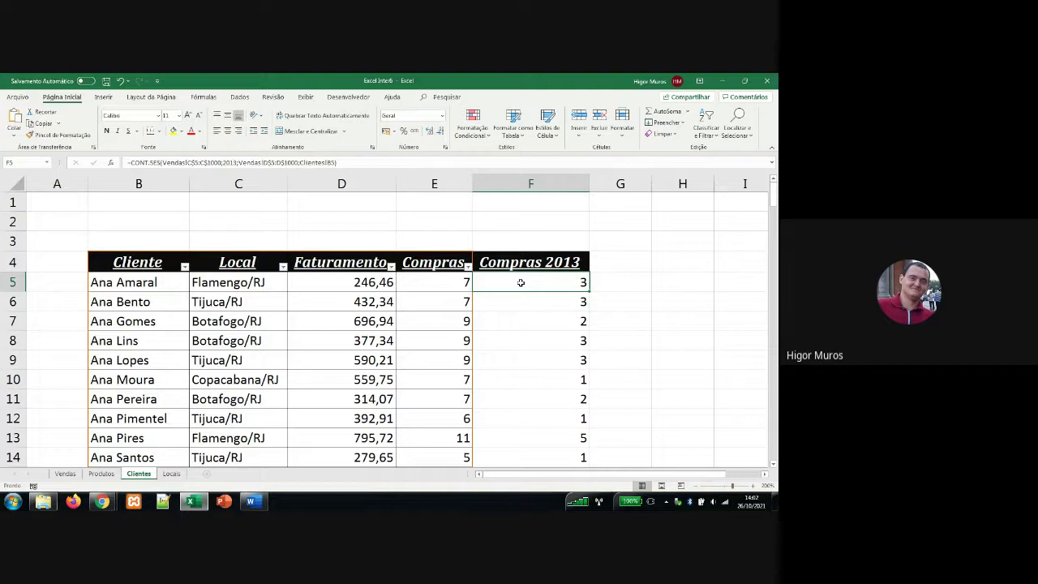
- Add the header Faturamento 2013 in G4 and widen column G to fit it
{"action": "left_click", "coordinate": [618, 262]}
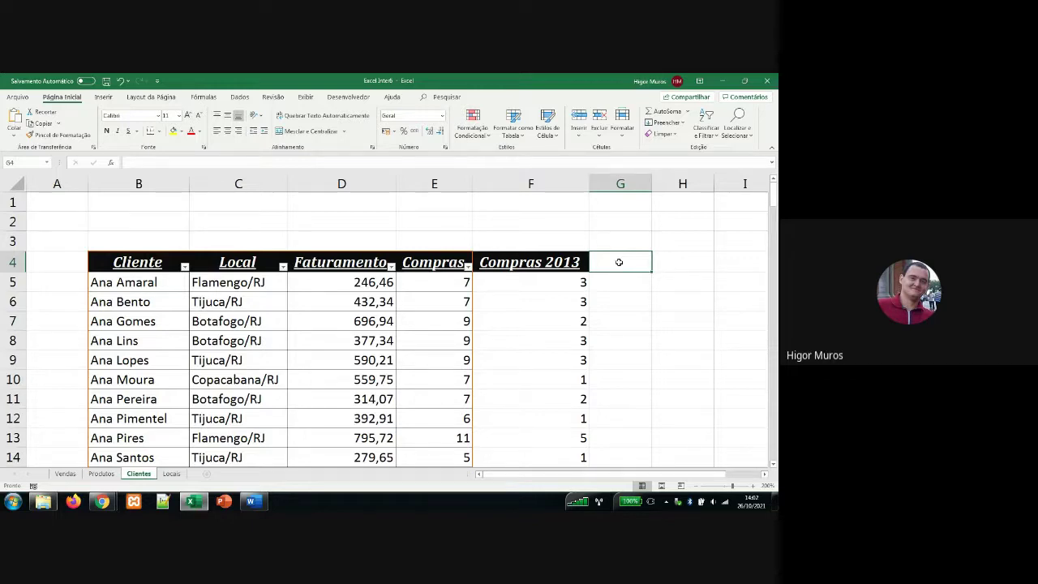
{"action": "type", "text": "FAT"}
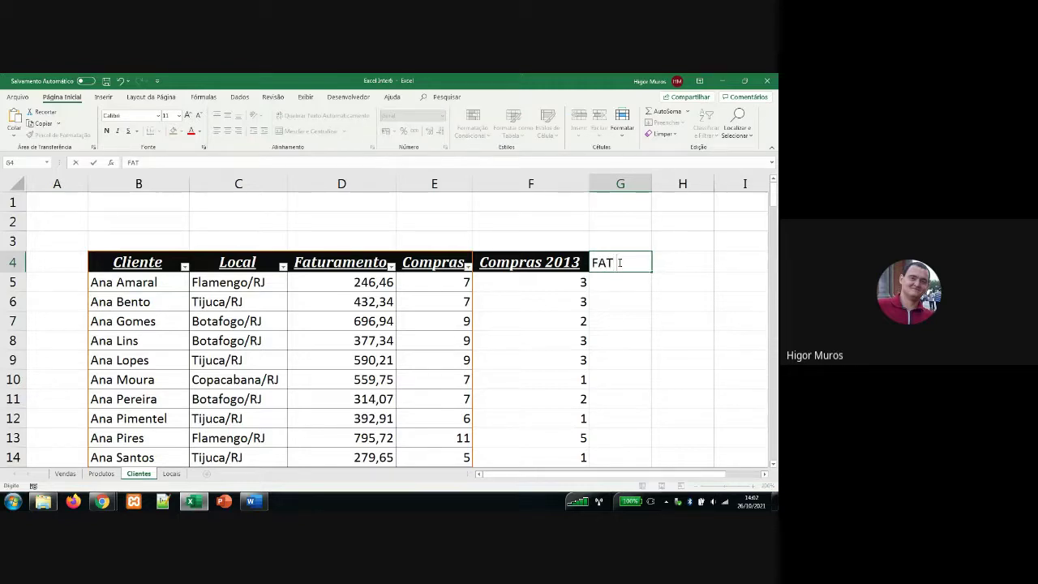
{"action": "key", "text": "BackSpace"}
{"action": "key", "text": "BackSpace"}
{"action": "type", "text": "aturament"}
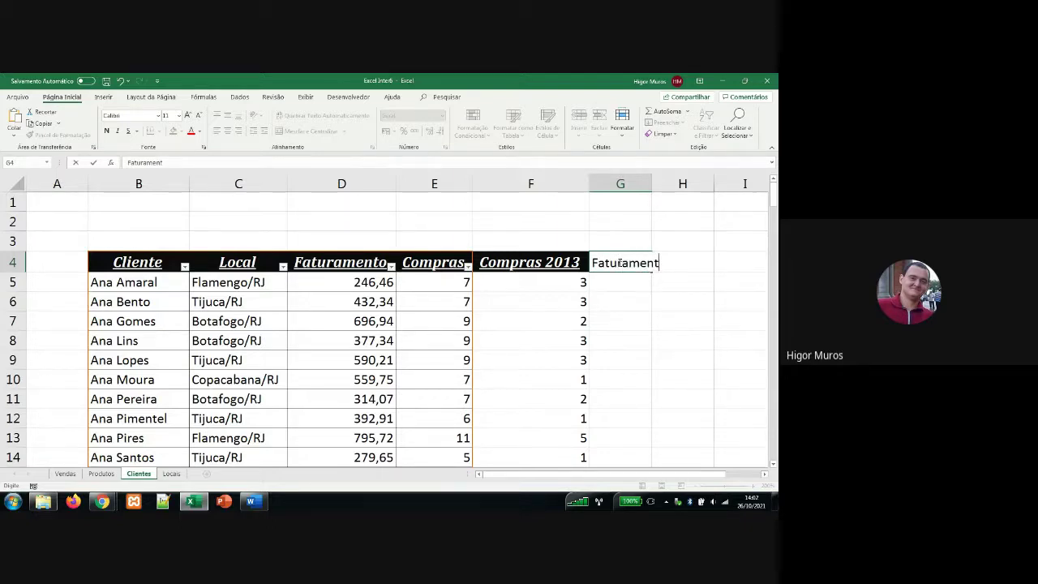
{"action": "type", "text": "o 2013"}
{"action": "key", "text": "Return"}
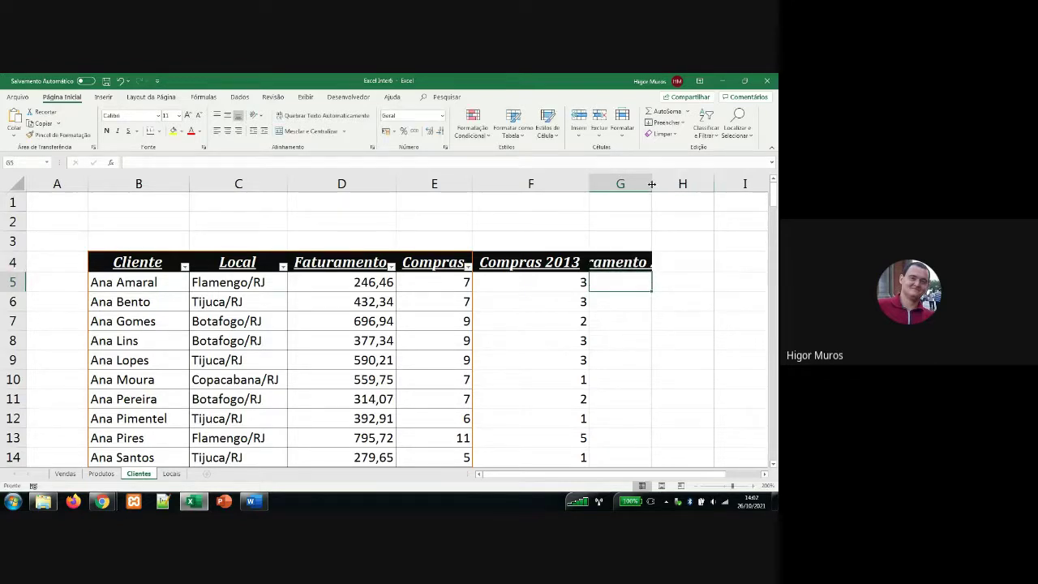
{"action": "double_click", "coordinate": [651, 184]}
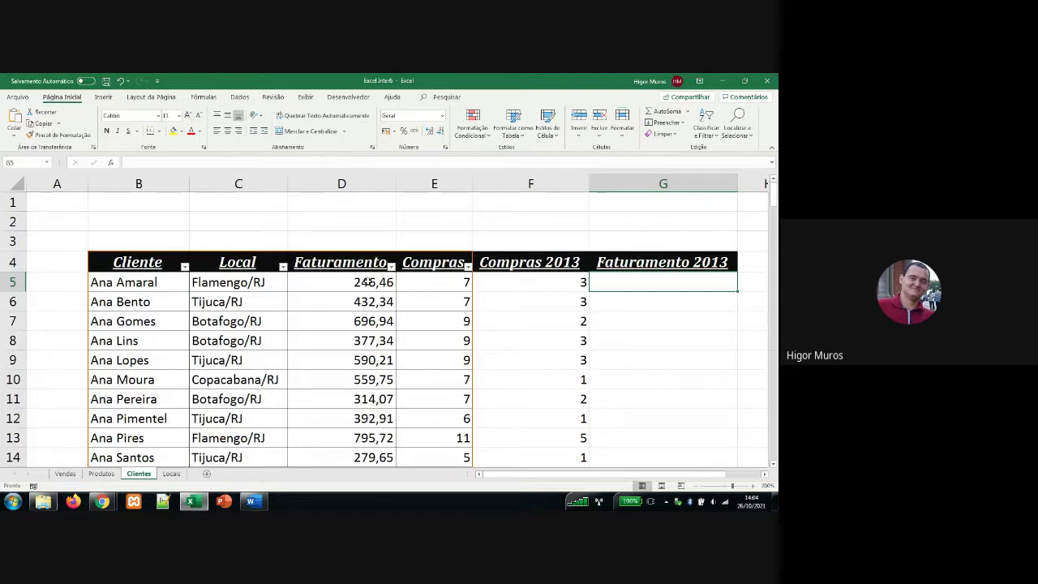
- Filter the Cliente column of the Vendas table to show only the first client in the list
{"action": "left_click", "coordinate": [342, 281]}
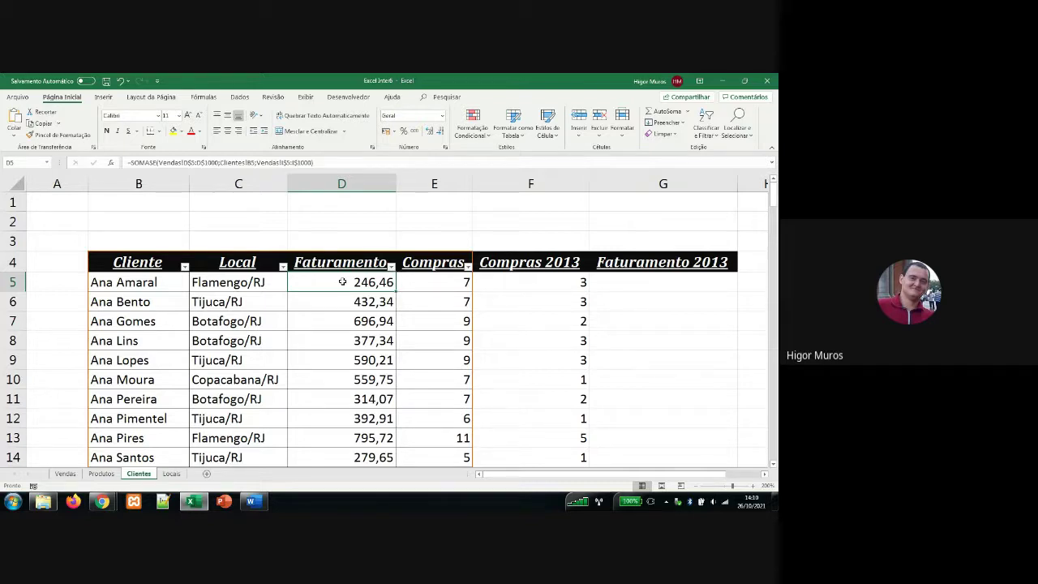
{"action": "left_click", "coordinate": [64, 476]}
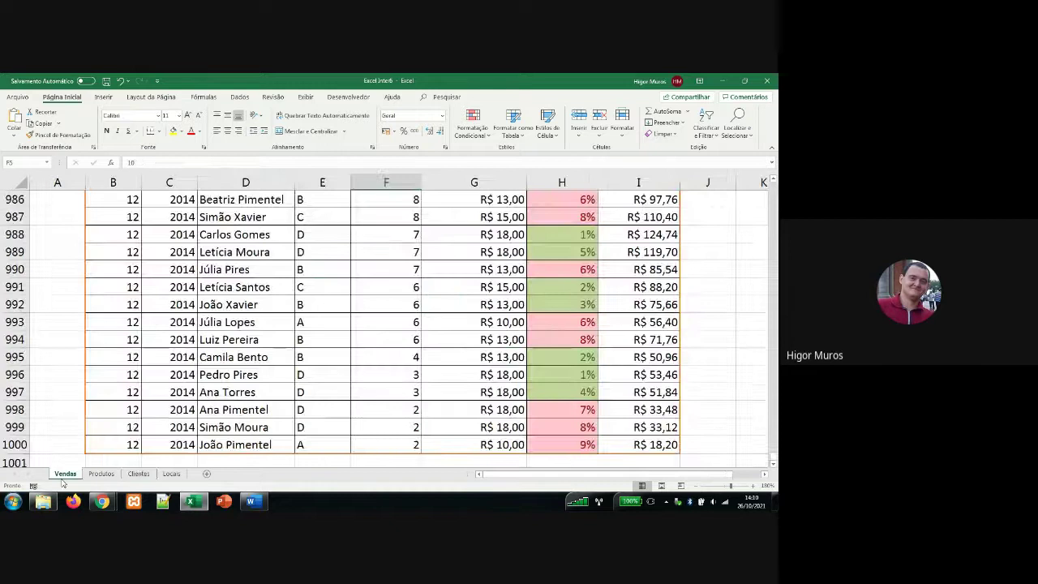
{"action": "left_click", "coordinate": [169, 369]}
{"action": "key", "text": "ctrl+Up"}
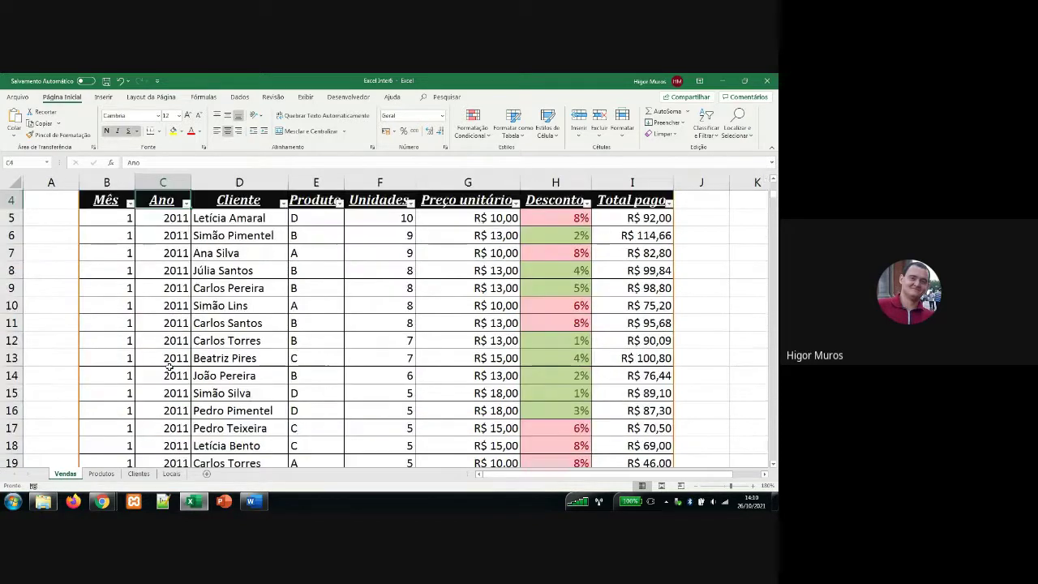
{"action": "key", "text": "ctrl+Up"}
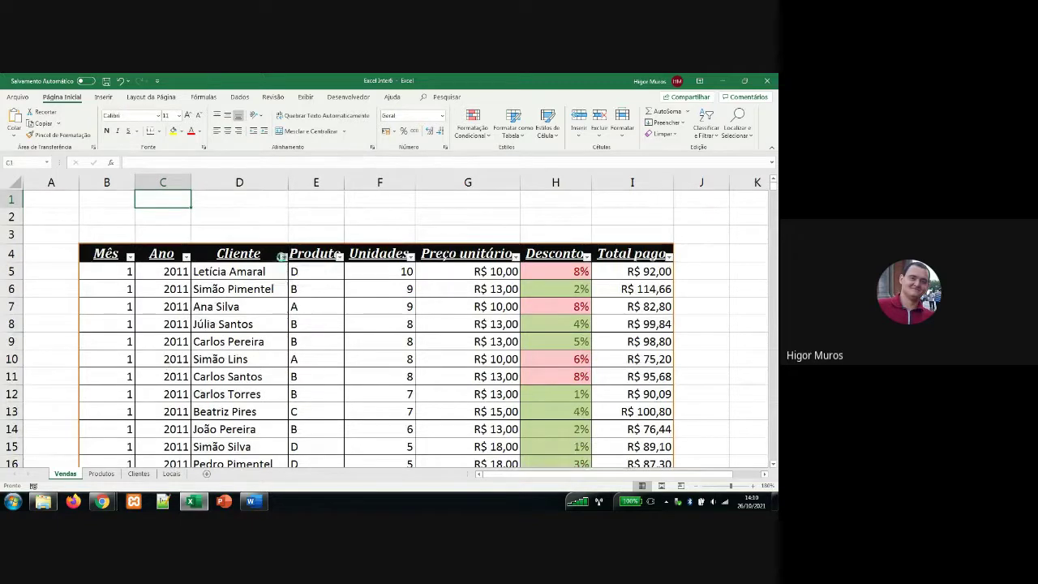
{"action": "left_click", "coordinate": [283, 257]}
{"action": "left_click", "coordinate": [187, 360]}
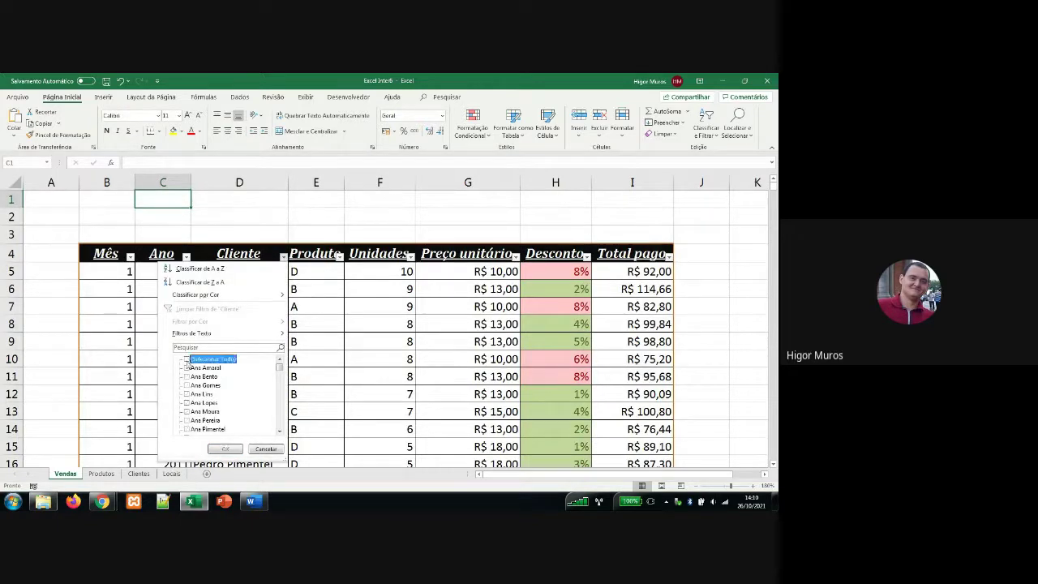
{"action": "left_click", "coordinate": [187, 367]}
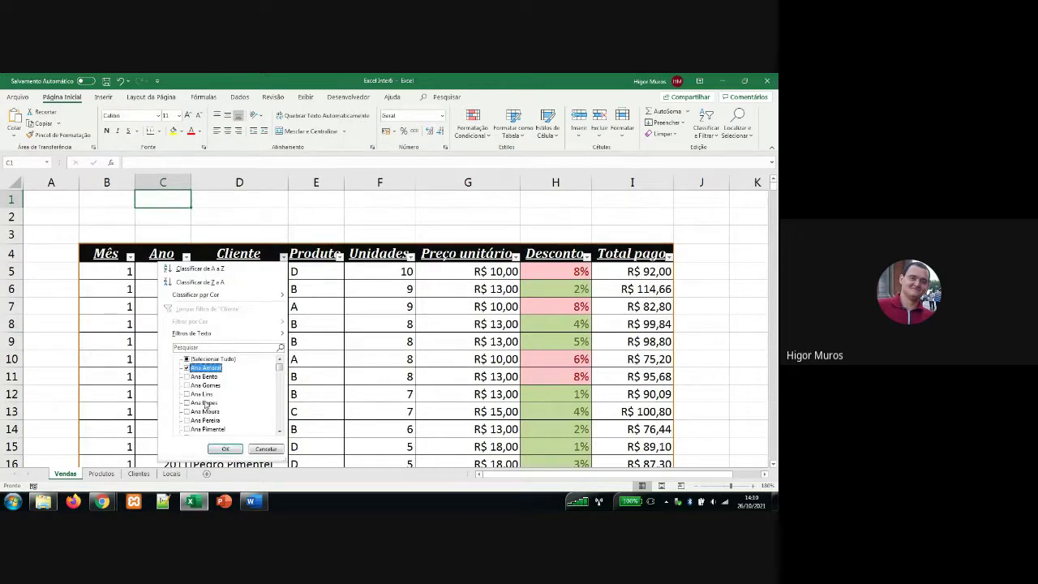
{"action": "left_click", "coordinate": [225, 449]}
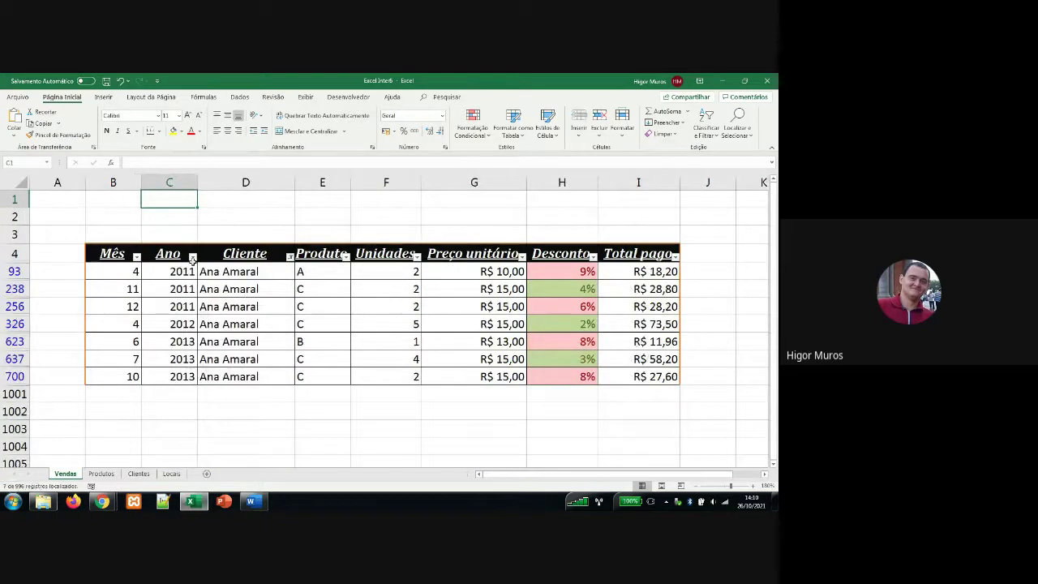
- Filter the Ano column to 2013 and select the remaining Total pago values to see their sum
{"action": "left_click", "coordinate": [192, 257]}
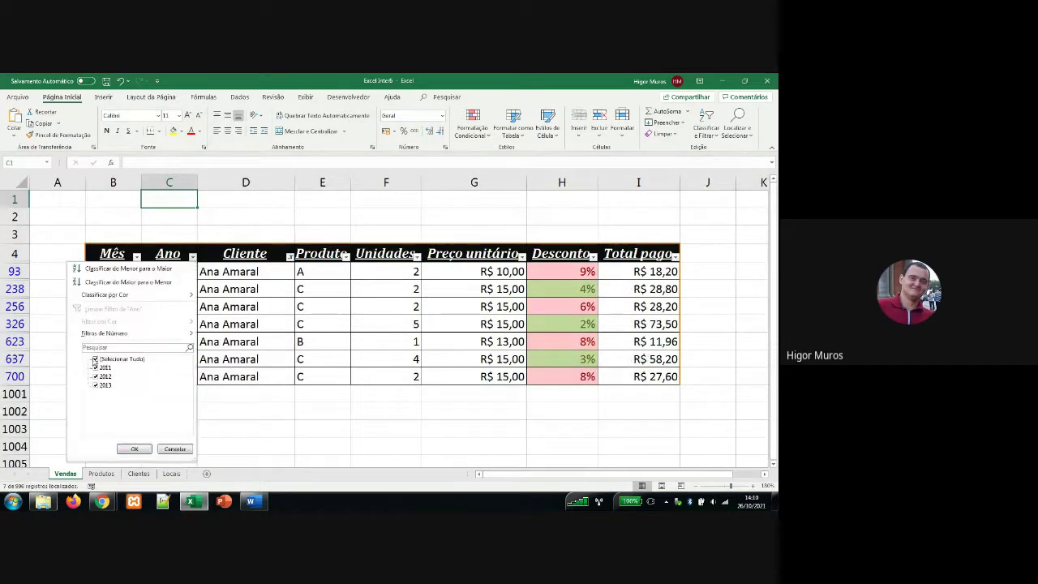
{"action": "left_click", "coordinate": [95, 359]}
{"action": "left_click", "coordinate": [96, 386]}
{"action": "left_click", "coordinate": [130, 449]}
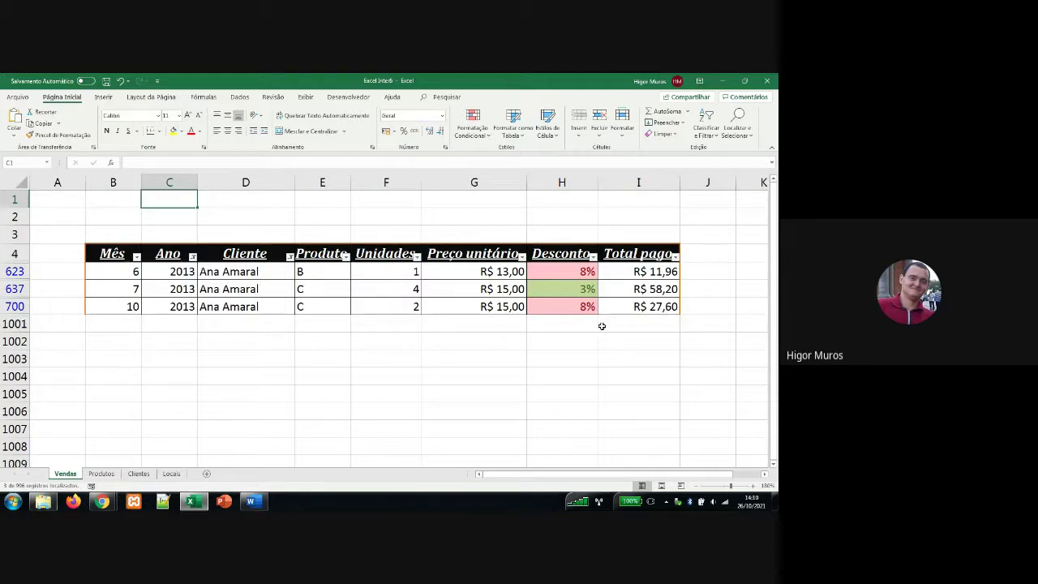
{"action": "left_click", "coordinate": [649, 276]}
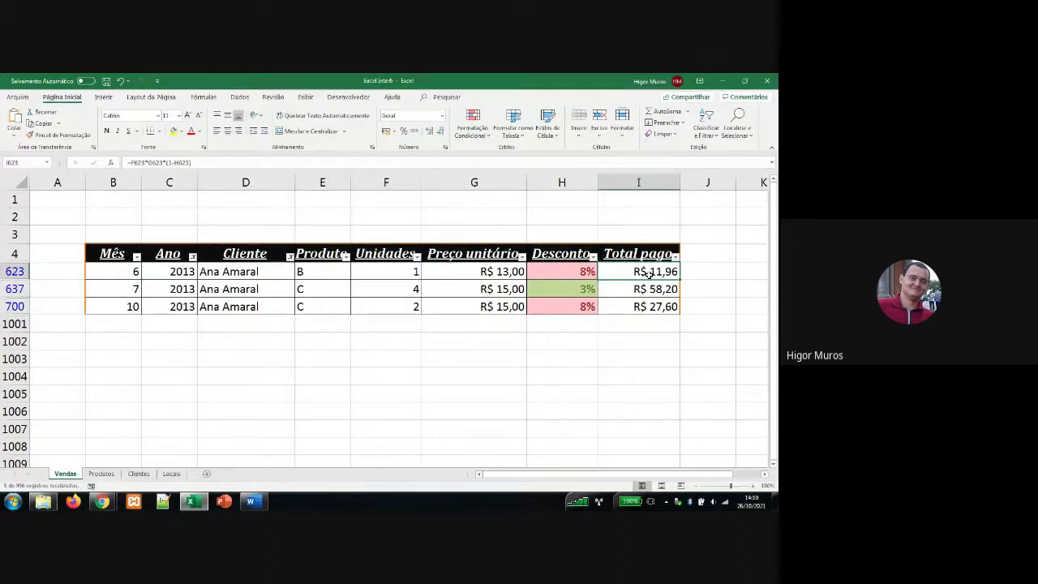
{"action": "left_click_drag", "start_coordinate": [649, 276], "coordinate": [646, 304]}
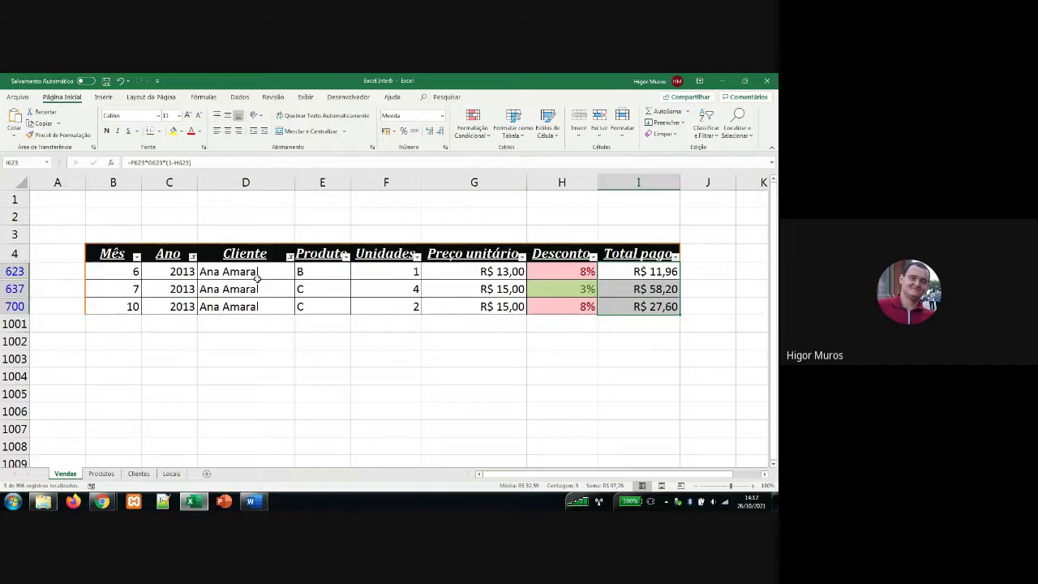
- Clear the Ano and Cliente filters from the Vendas table
{"action": "left_click", "coordinate": [193, 257]}
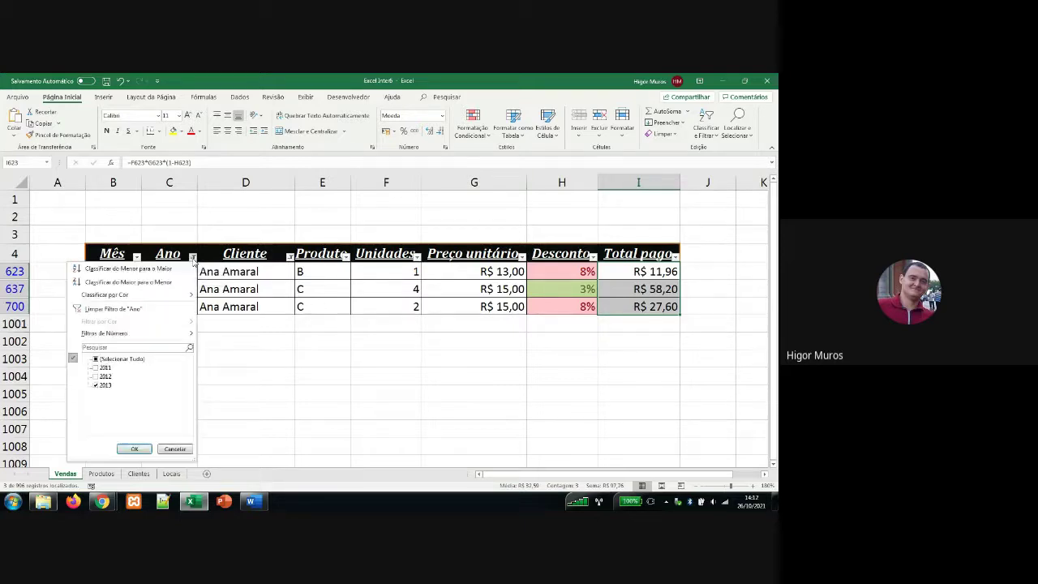
{"action": "left_click", "coordinate": [160, 310]}
{"action": "left_click", "coordinate": [289, 257]}
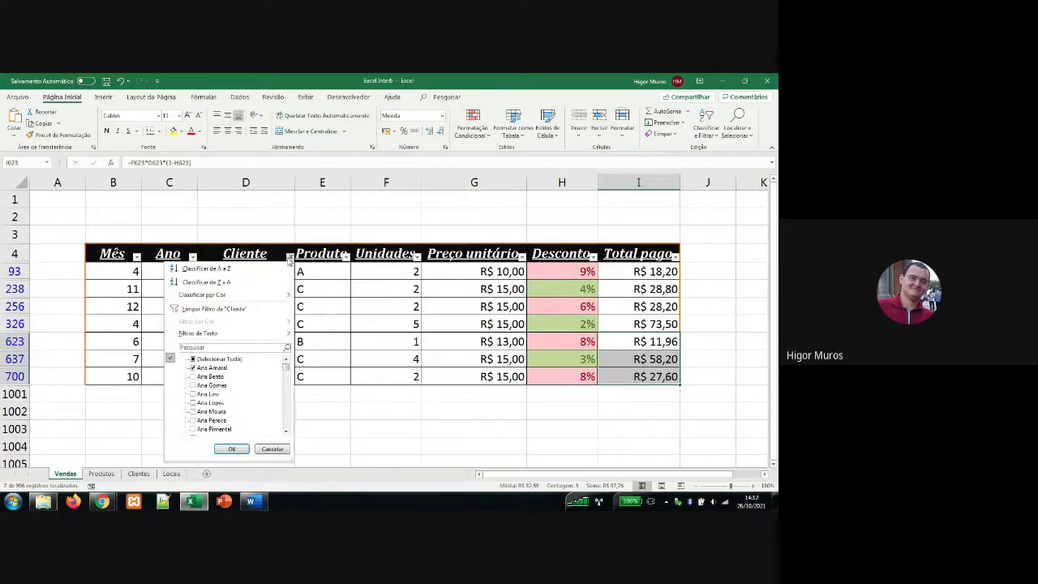
{"action": "left_click", "coordinate": [232, 309]}
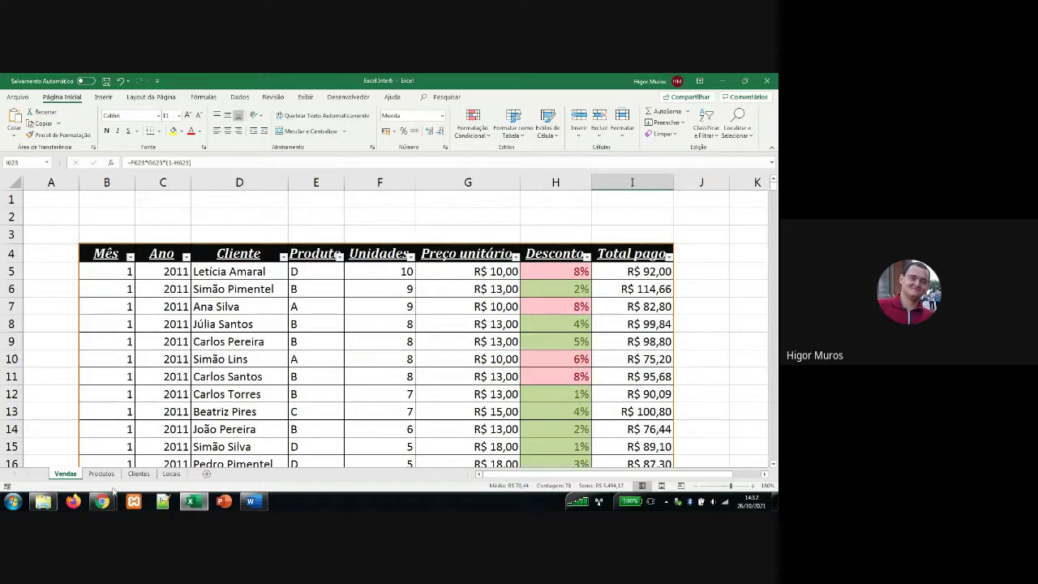
- Switch to the Google Meet call, admit the waiting participant, and return to the Excel workbook
{"action": "mouse_move", "coordinate": [103, 500]}
{"action": "left_click", "coordinate": [64, 442]}
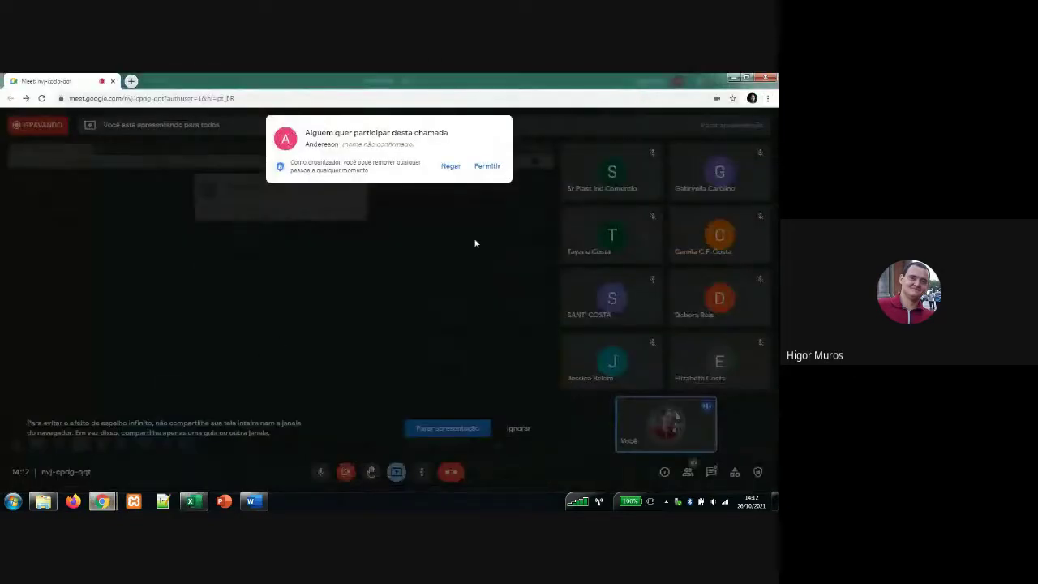
{"action": "left_click", "coordinate": [487, 166]}
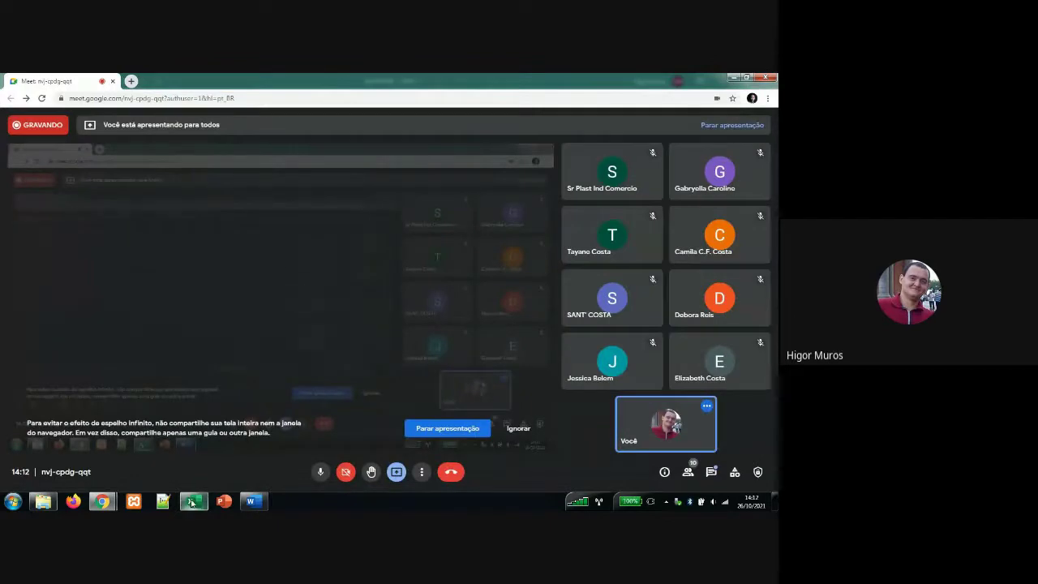
{"action": "left_click", "coordinate": [192, 501]}
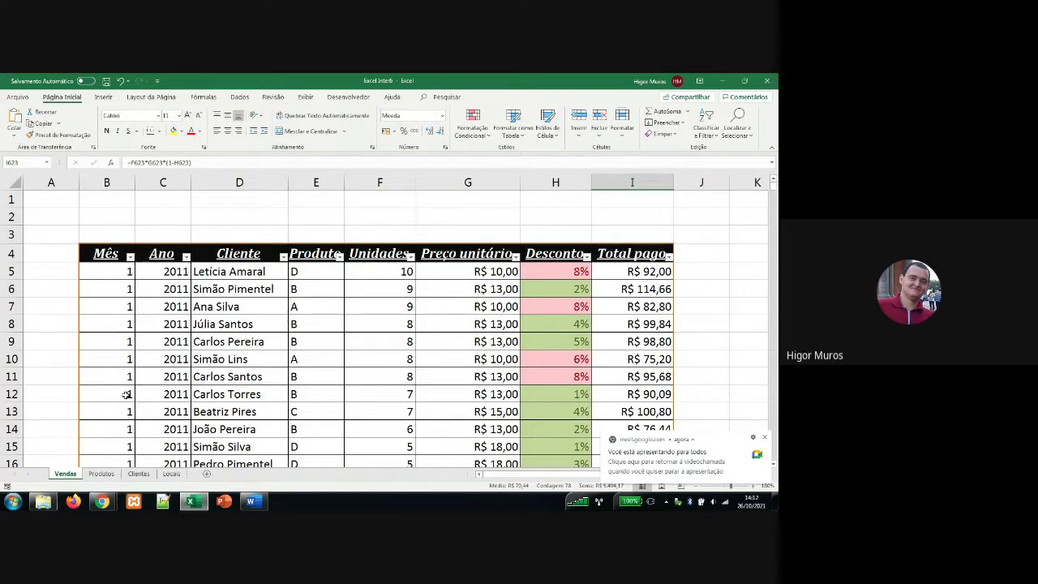
- Start a SOMASES formula in G5 of the Clientes sheet, under Faturamento 2013
{"action": "left_click", "coordinate": [138, 473]}
{"action": "left_click", "coordinate": [608, 284]}
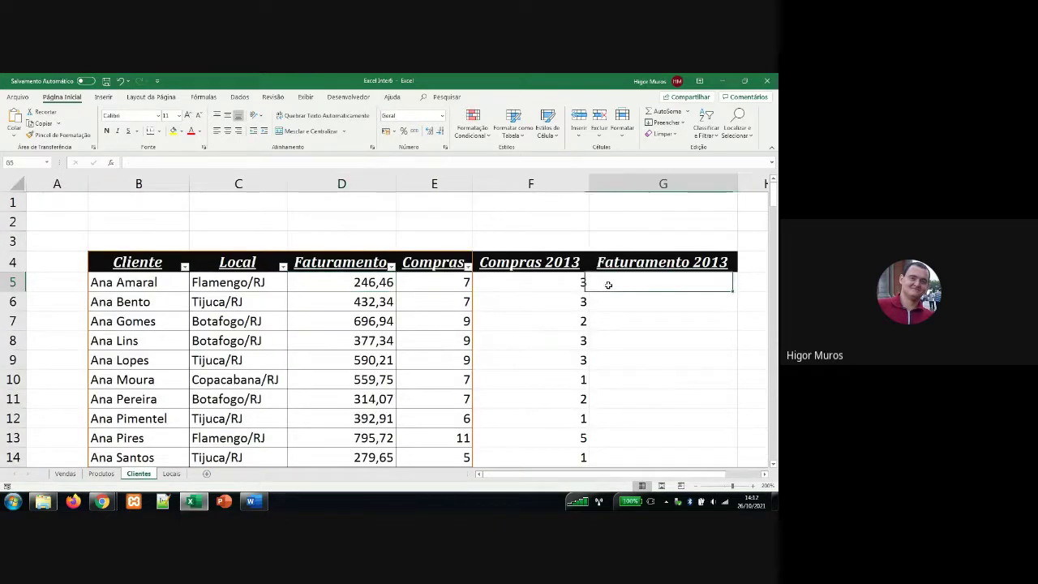
{"action": "type", "text": "=som"}
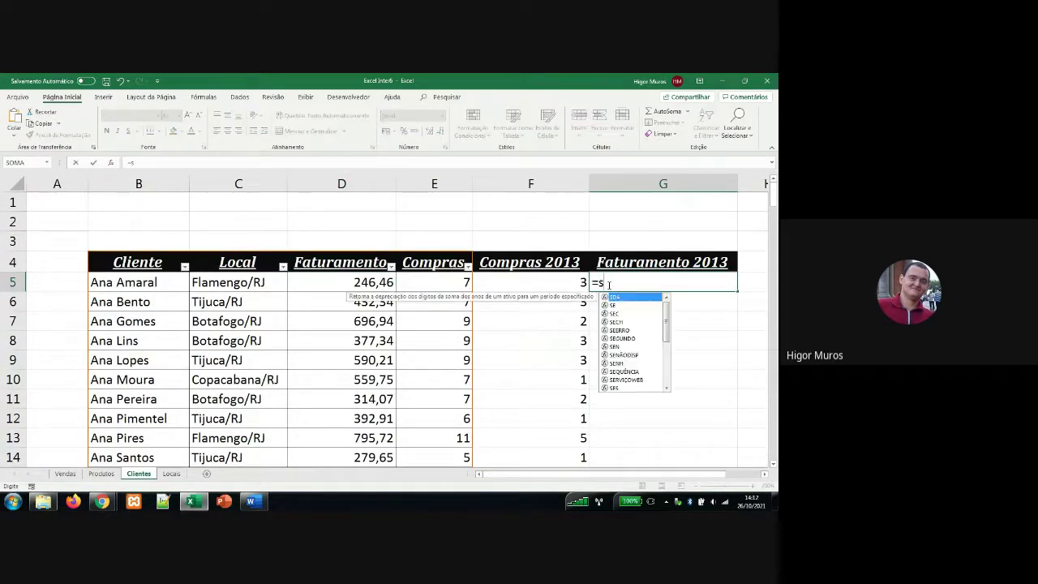
{"action": "key", "text": "Down"}
{"action": "key", "text": "Down"}
{"action": "key", "text": "Down"}
{"action": "key", "text": "Down"}
{"action": "key", "text": "Down"}
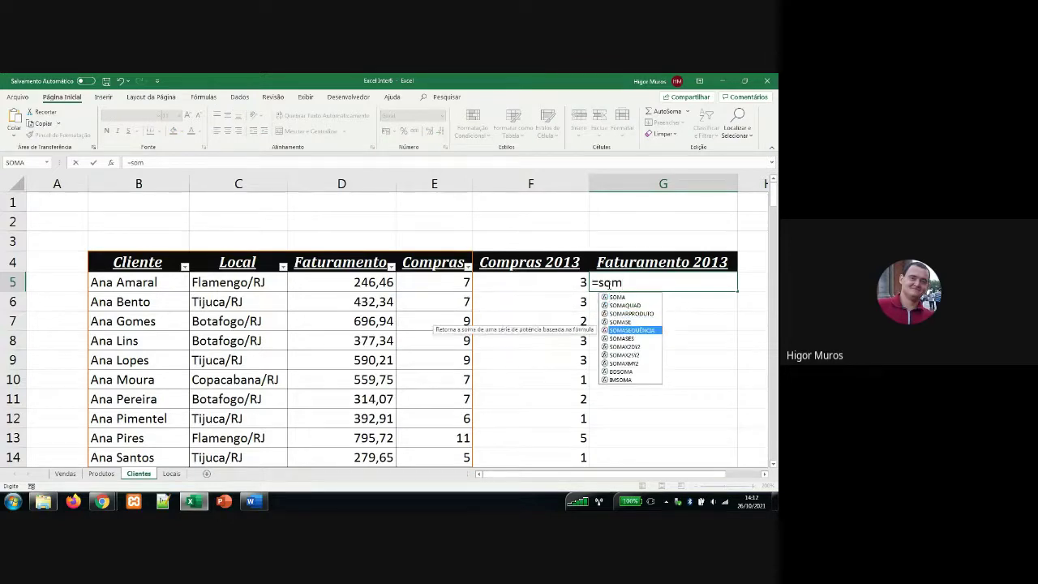
{"action": "key", "text": "Tab"}
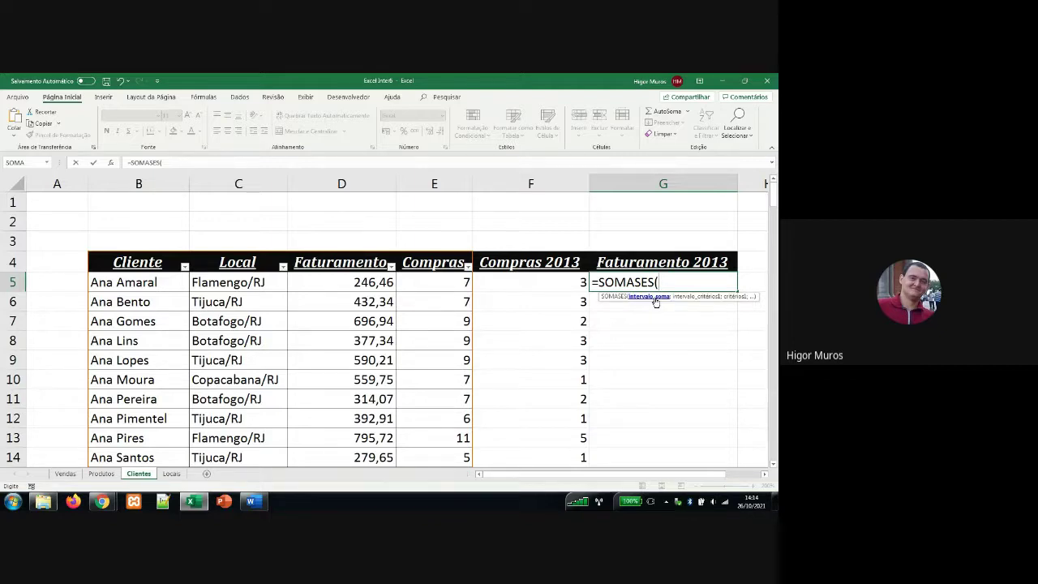
- Set the Total pago range Vendas!I$5:I$1000 as the SOMASES sum range, with only its rows locked
{"action": "left_click", "coordinate": [64, 473]}
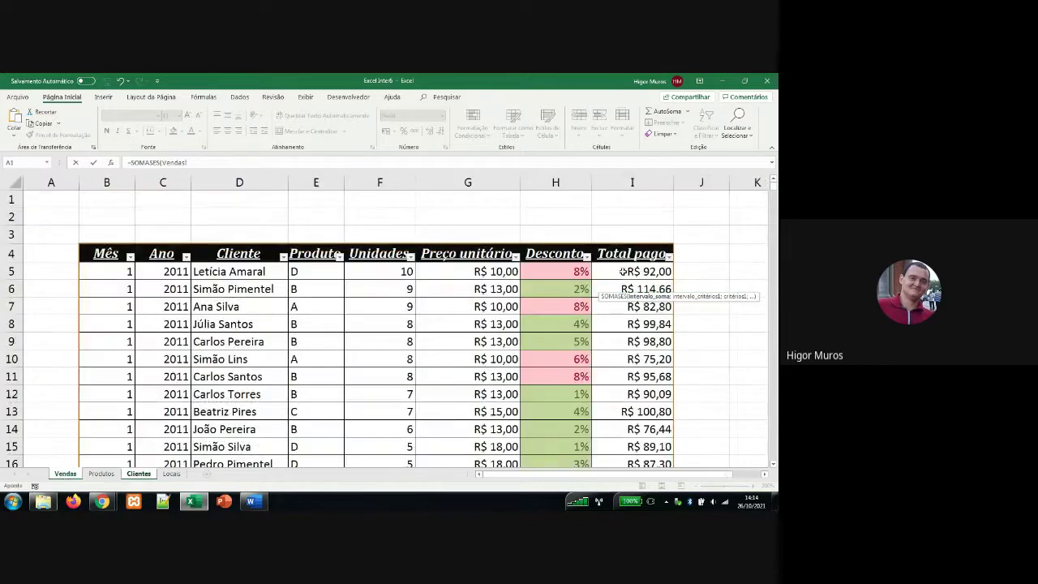
{"action": "left_click", "coordinate": [637, 271]}
{"action": "key", "text": "ctrl+shift+Down"}
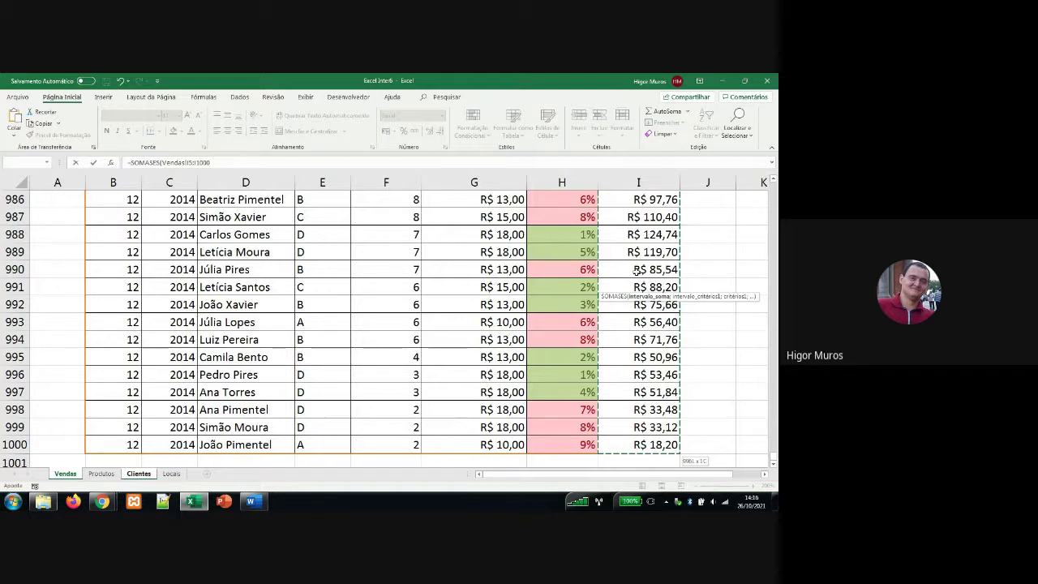
{"action": "key", "text": "F4"}
{"action": "key", "text": "F4"}
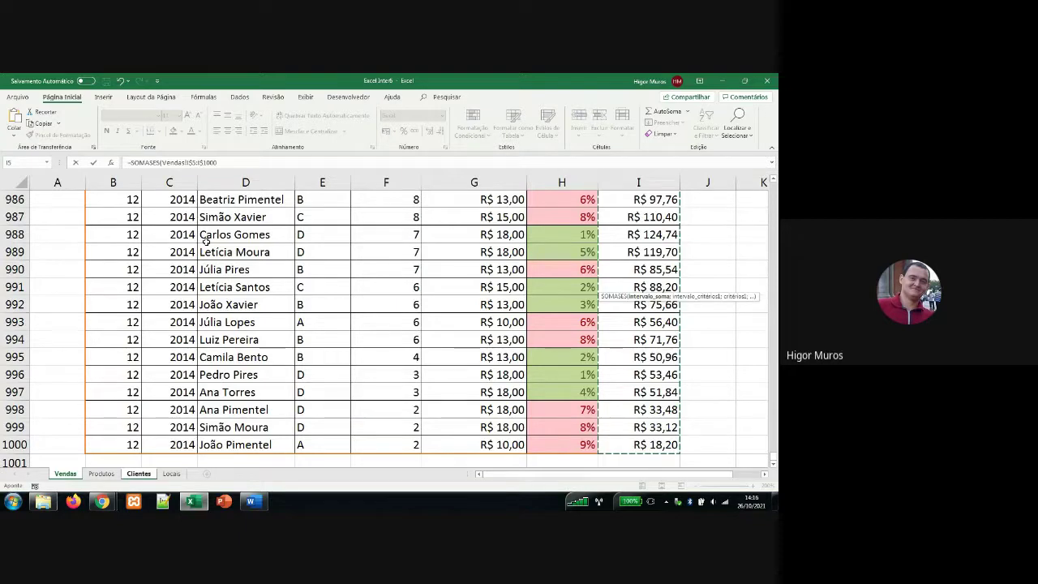
{"action": "type", "text": ";"}
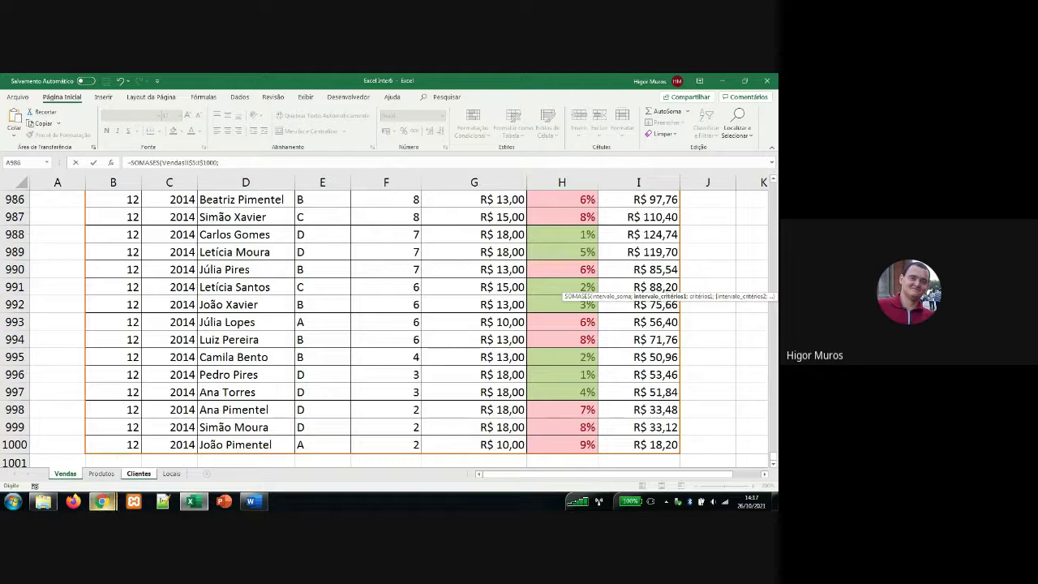
- Switch to the Google Meet call, admit the person asking to join, and return to the Excel workbook
{"action": "mouse_move", "coordinate": [101, 501]}
{"action": "left_click", "coordinate": [86, 460]}
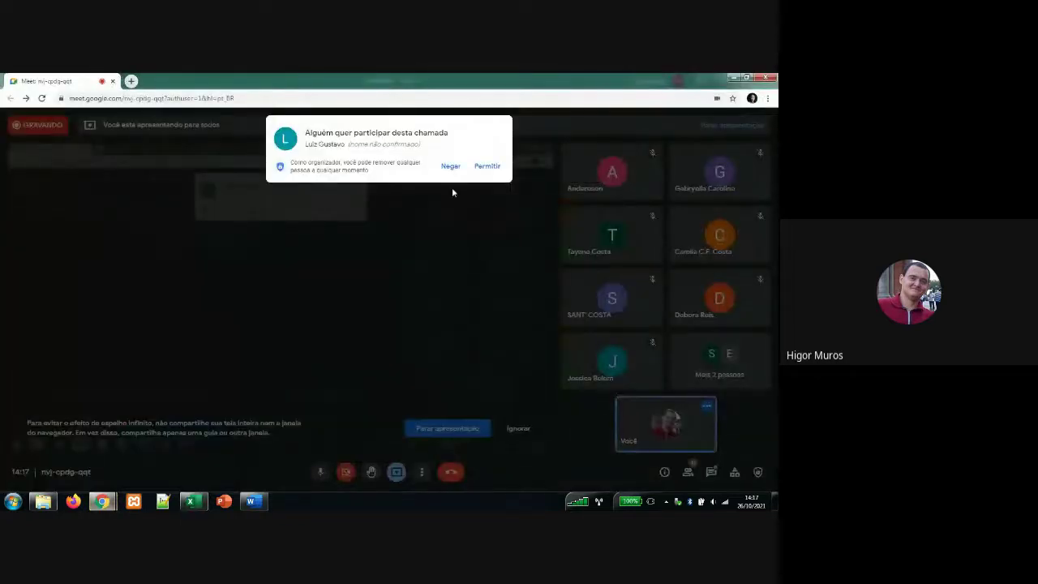
{"action": "left_click", "coordinate": [488, 167]}
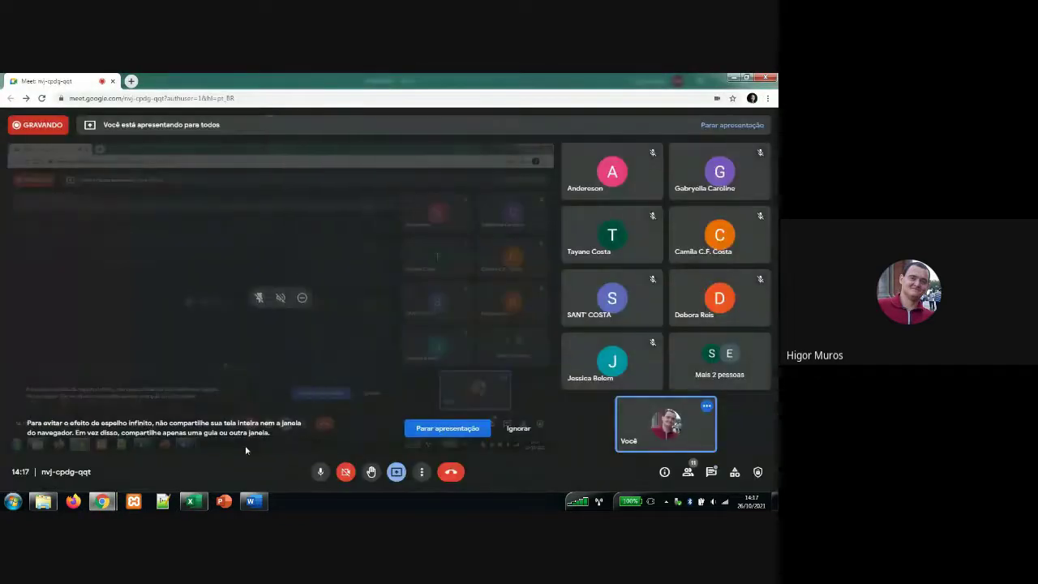
{"action": "left_click", "coordinate": [191, 501]}
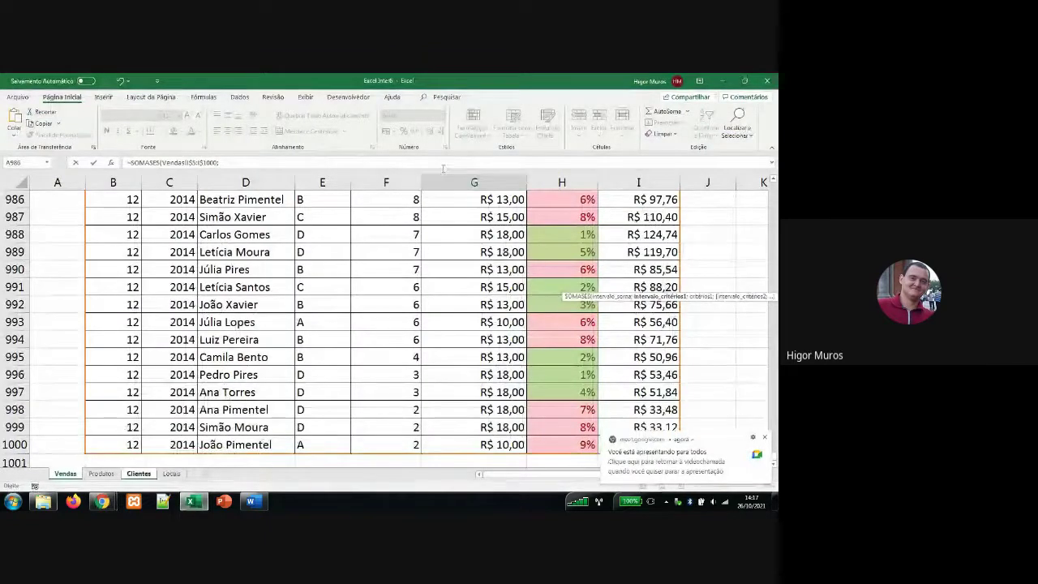
{"action": "left_click", "coordinate": [444, 167]}
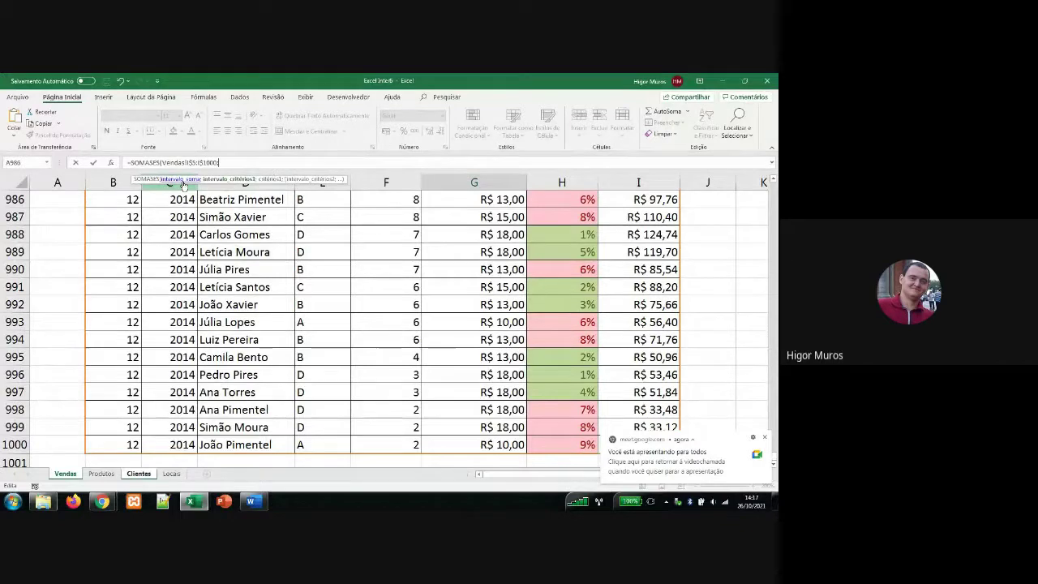
{"action": "key", "text": "BackSpace"}
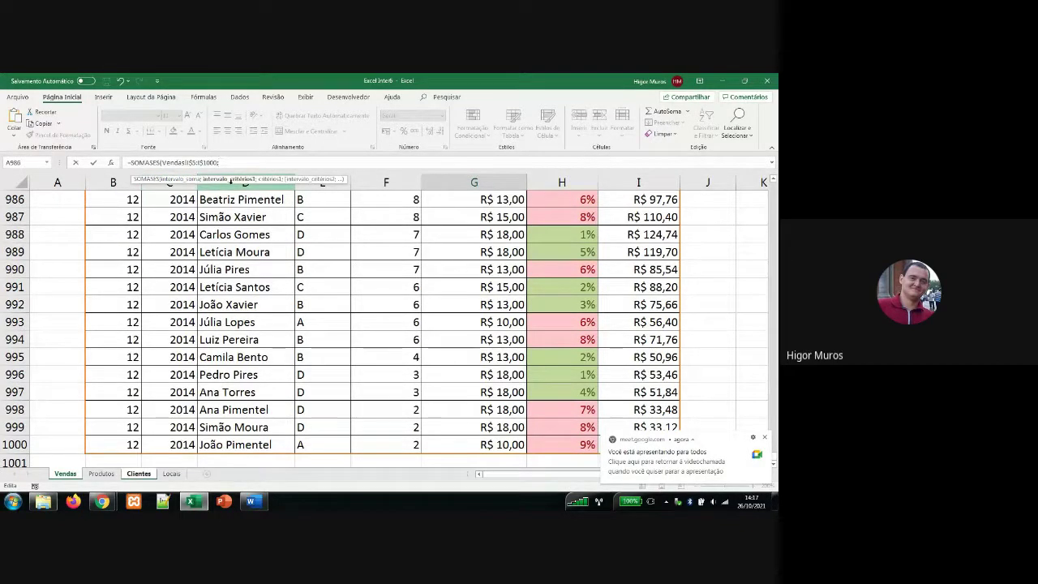
{"action": "type", "text": ";"}
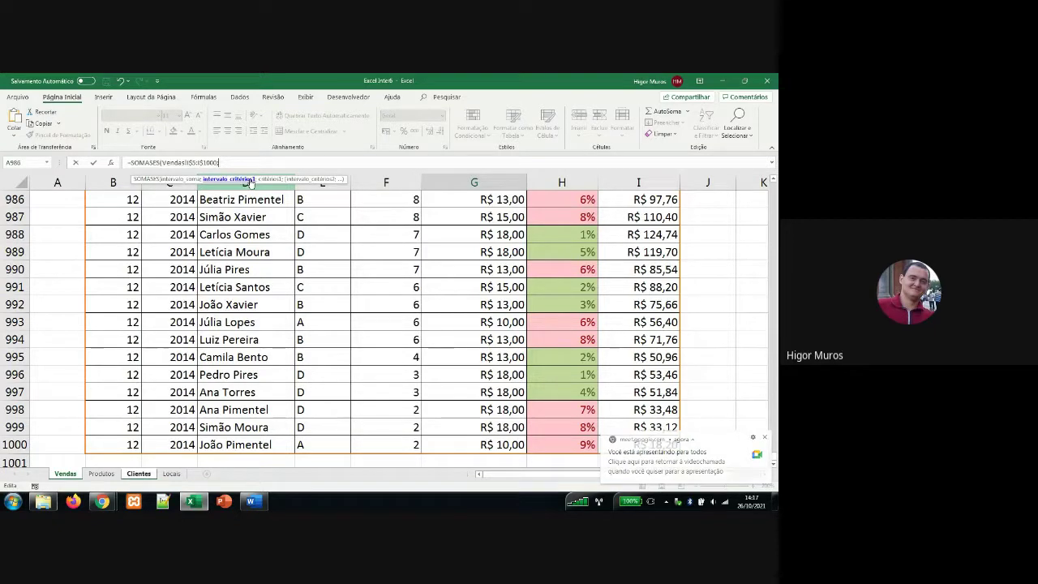
{"action": "key", "text": "BackSpace"}
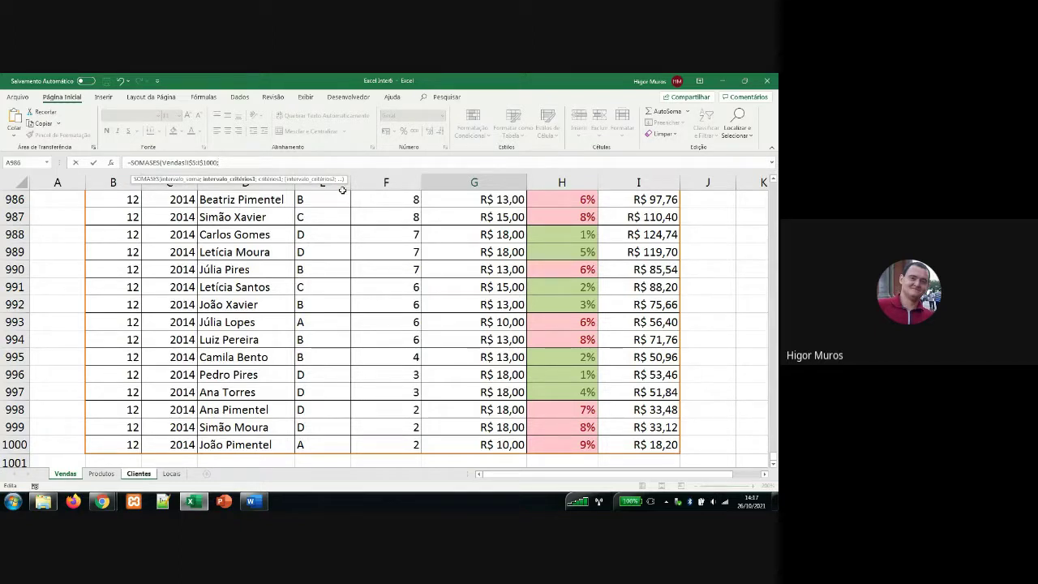
{"action": "type", "text": ";"}
{"action": "type", "text": ";"}
- Add the Ano range Vendas!C$5:C$1000 as the first criteria range, with 2013 as its criterion
{"action": "left_click", "coordinate": [186, 221]}
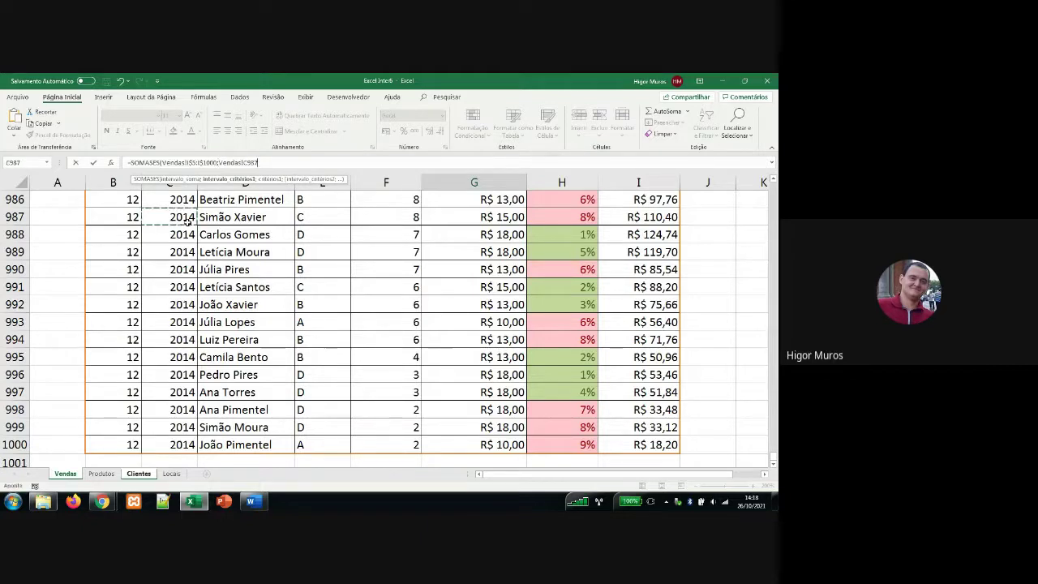
{"action": "key", "text": "ctrl+Up"}
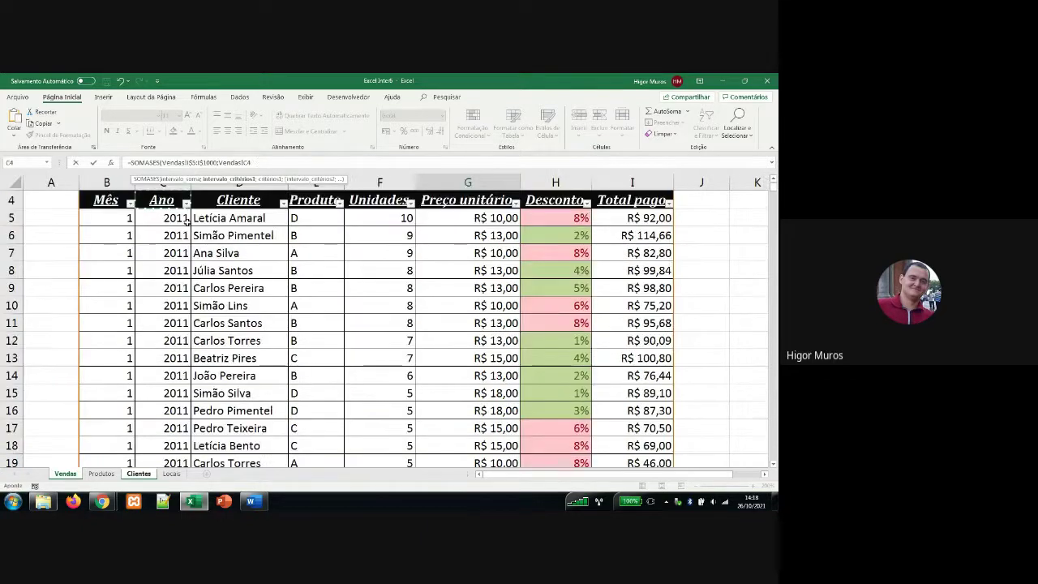
{"action": "key", "text": "Down"}
{"action": "scroll", "coordinate": [186, 221], "scroll_direction": "up", "scroll_amount": 1}
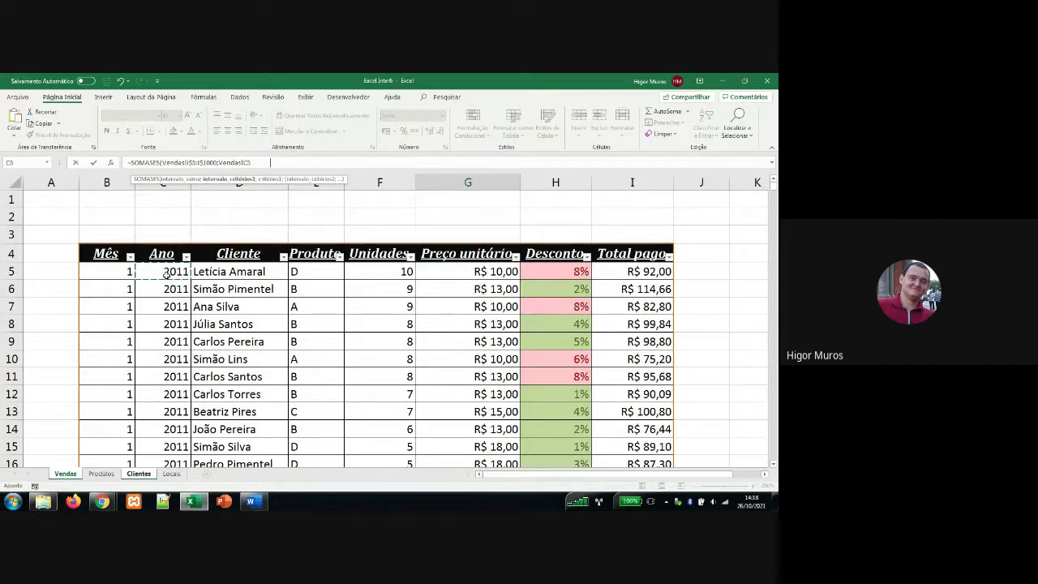
{"action": "key", "text": "ctrl+shift+Down"}
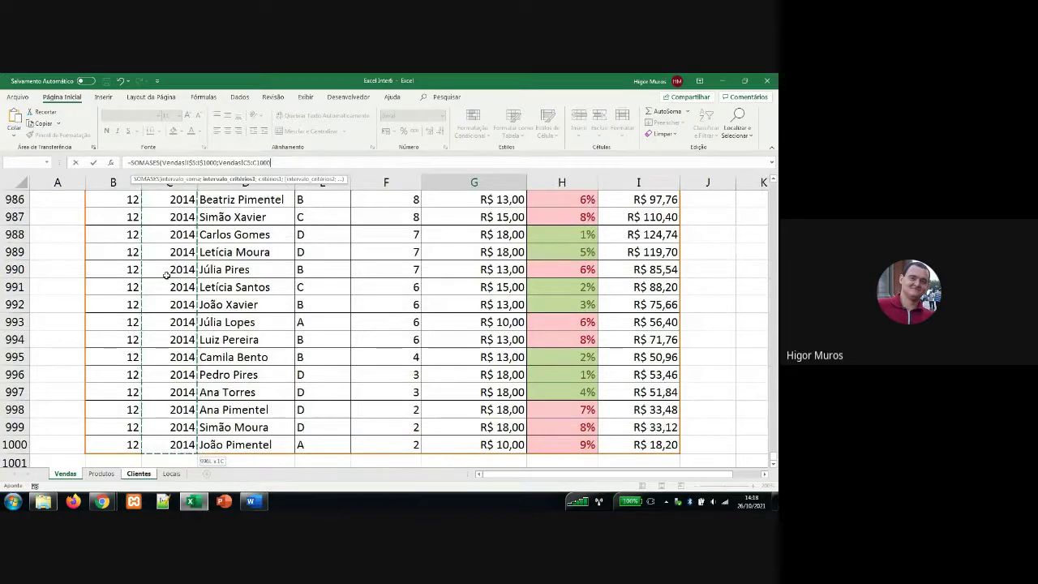
{"action": "key", "text": "F4"}
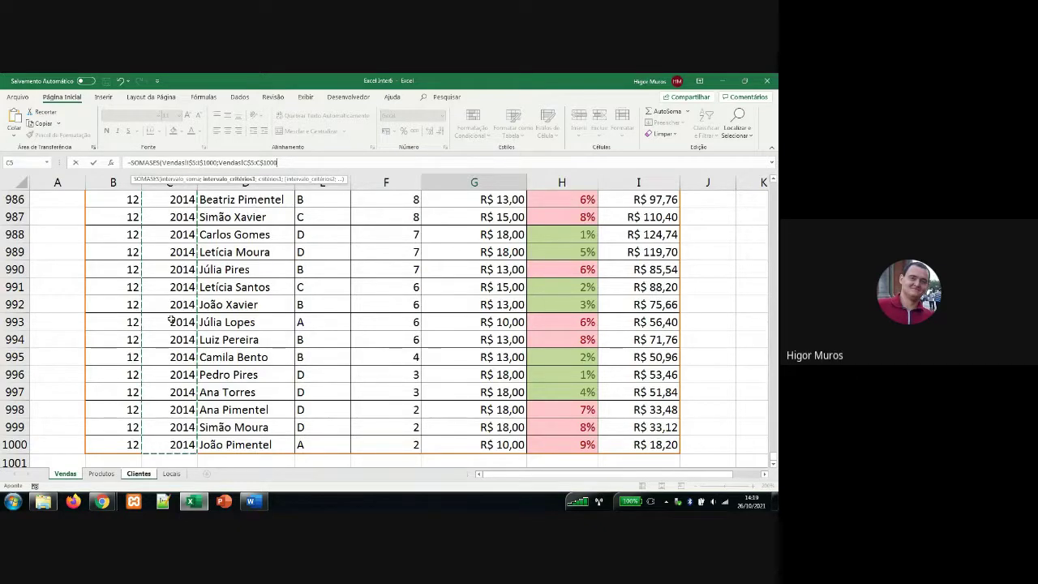
{"action": "type", "text": ";"}
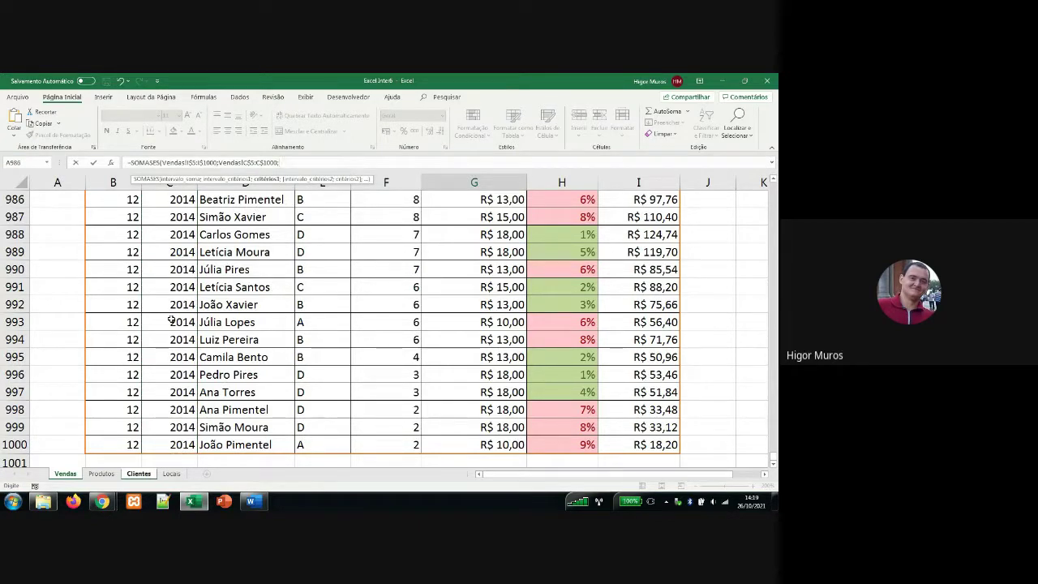
{"action": "type", "text": "2013"}
{"action": "type", "text": ";"}
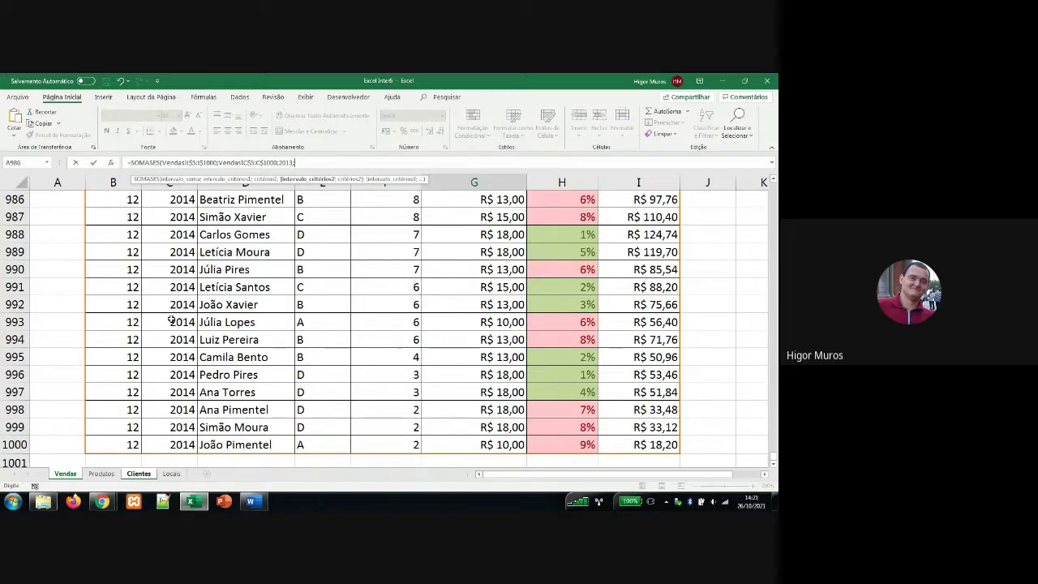
- Add the Cliente range D5:D1000 of the Vendas sheet as the second criteria range
{"action": "left_click", "coordinate": [172, 319]}
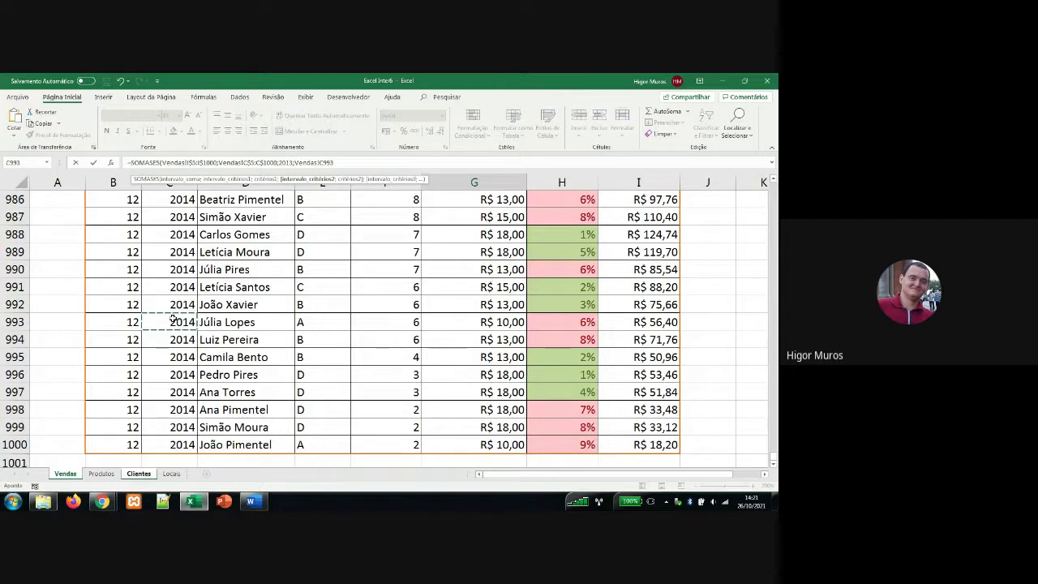
{"action": "key", "text": "ctrl+Up"}
{"action": "key", "text": "ctrl+Up"}
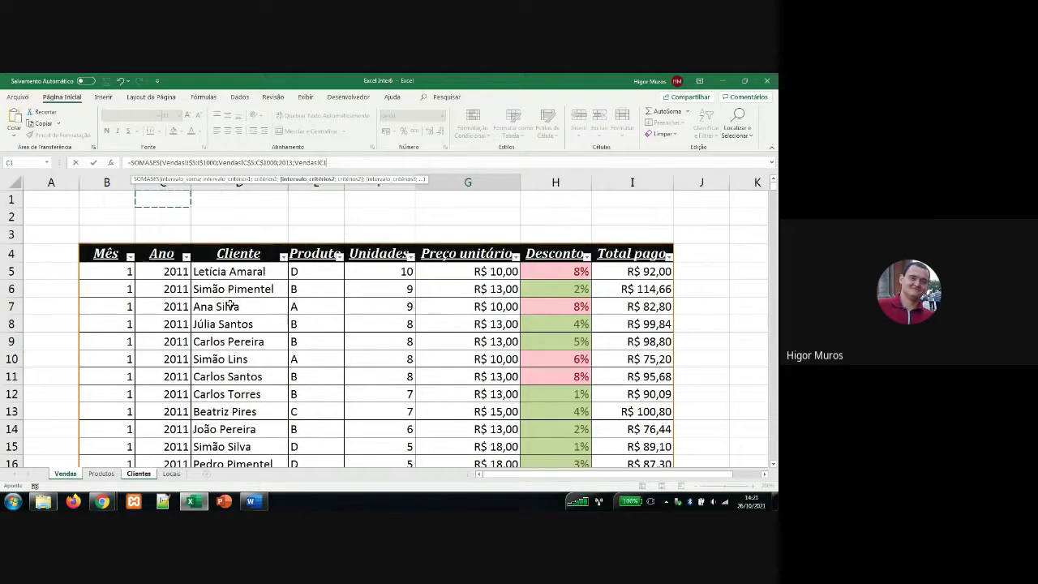
{"action": "left_click", "coordinate": [256, 272]}
{"action": "key", "text": "ctrl+shift+Down"}
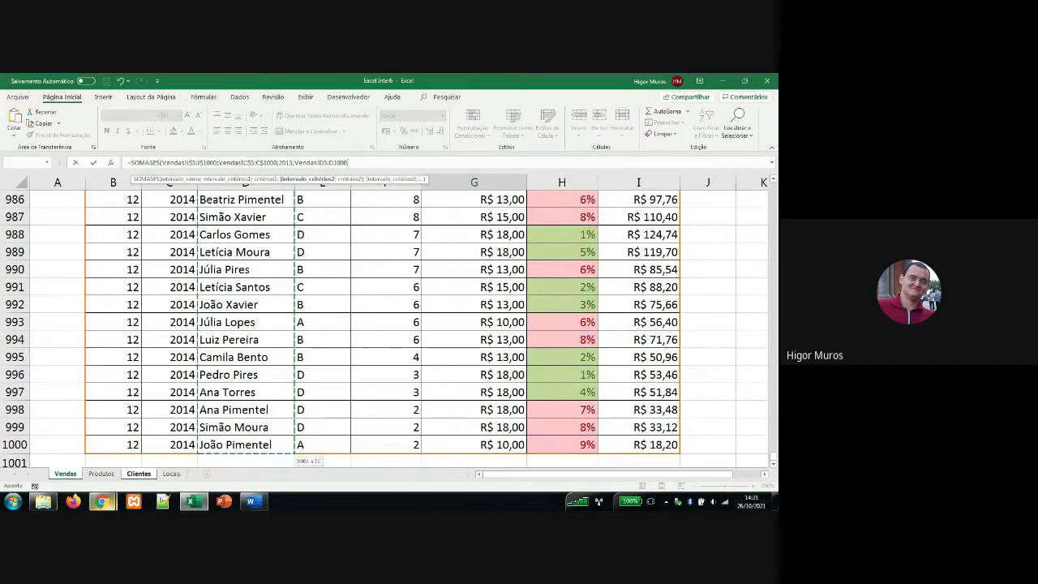
- Go to the Google Meet call, let the newly waiting participant in, and come back to the Excel workbook
{"action": "mouse_move", "coordinate": [102, 501]}
{"action": "left_click", "coordinate": [62, 445]}
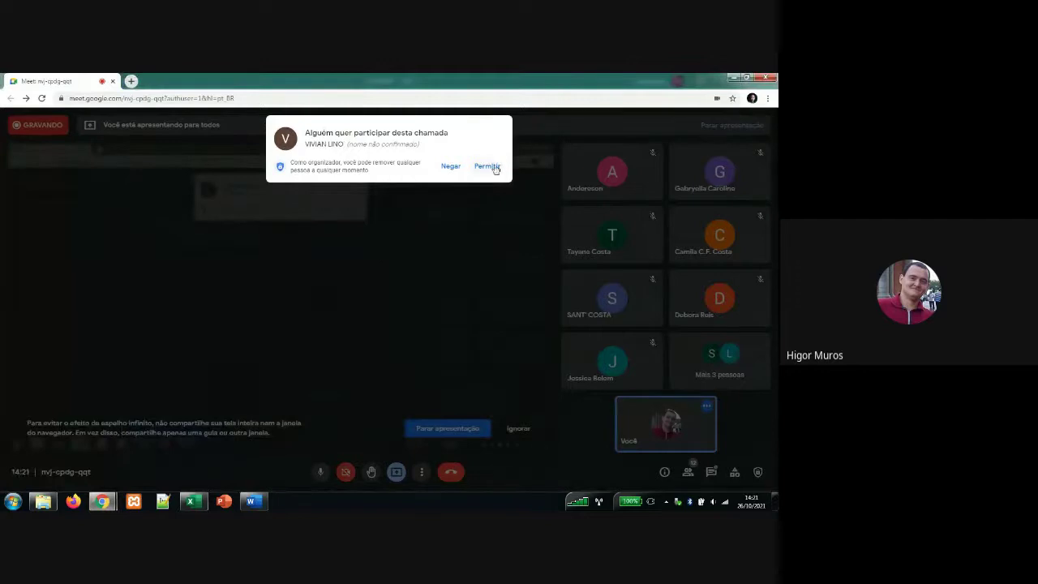
{"action": "left_click", "coordinate": [495, 167]}
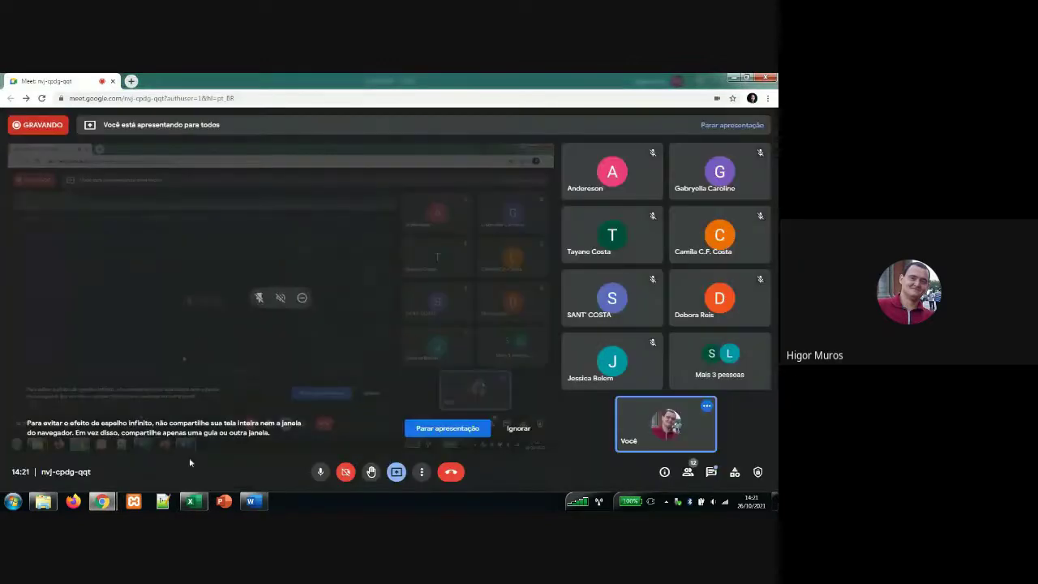
{"action": "left_click", "coordinate": [191, 501]}
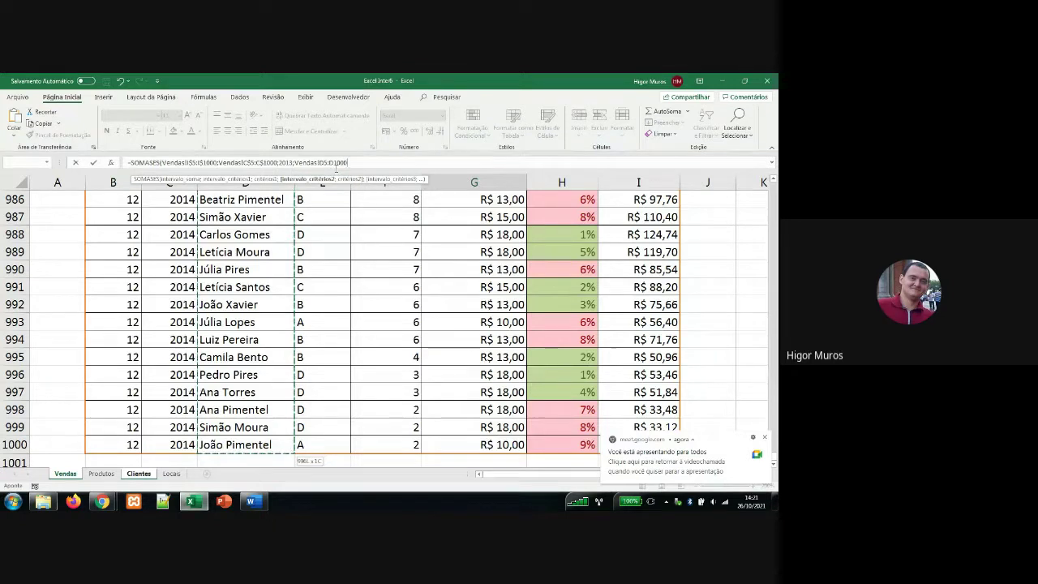
- Lock the rows of the Cliente range as D$5:D$1000, set Clientes!B5 as its criterion, and complete the formula
{"action": "key", "text": "F4"}
{"action": "key", "text": "F4"}
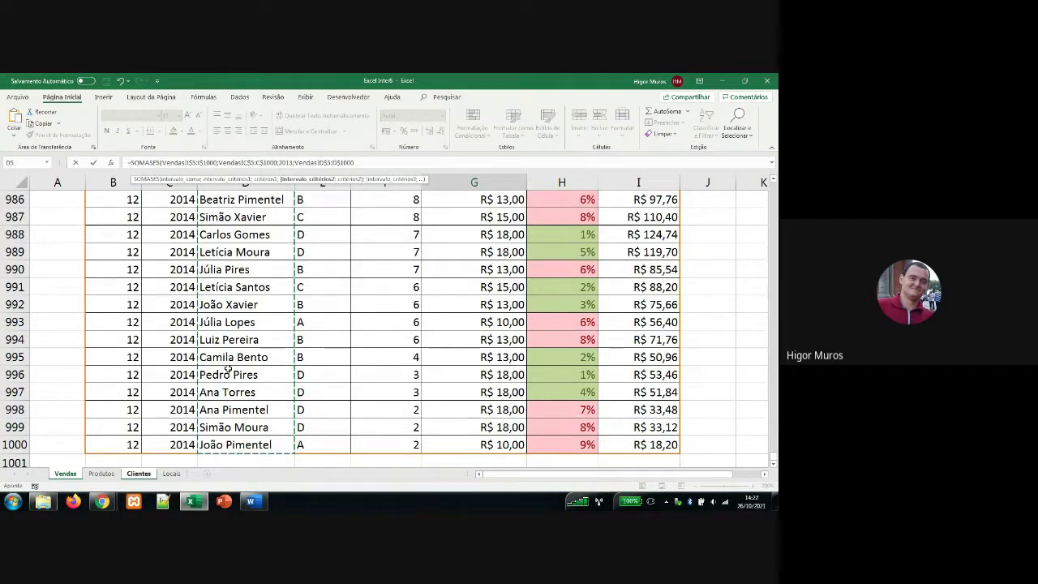
{"action": "type", "text": ";"}
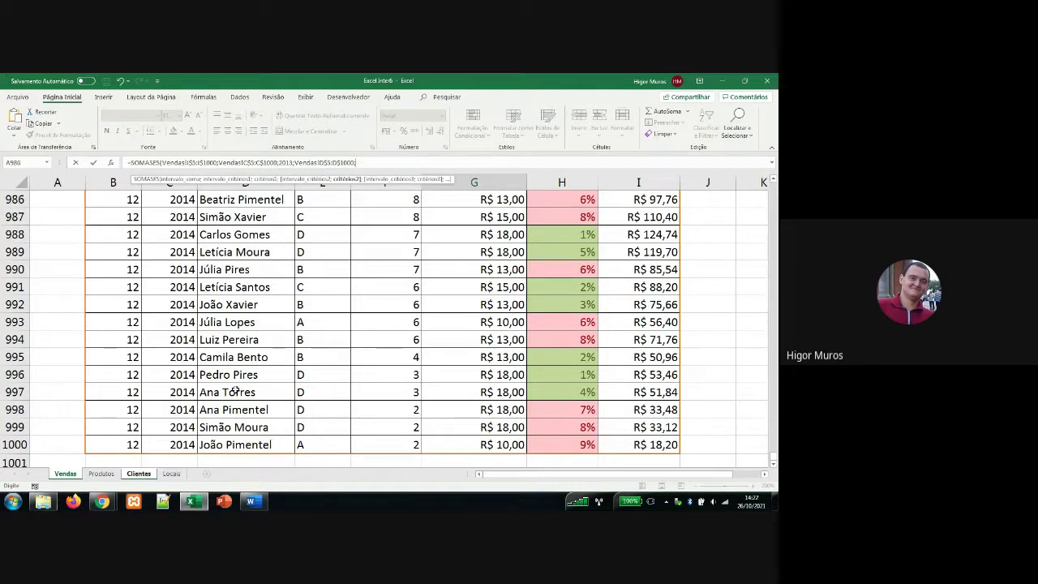
{"action": "left_click", "coordinate": [139, 474]}
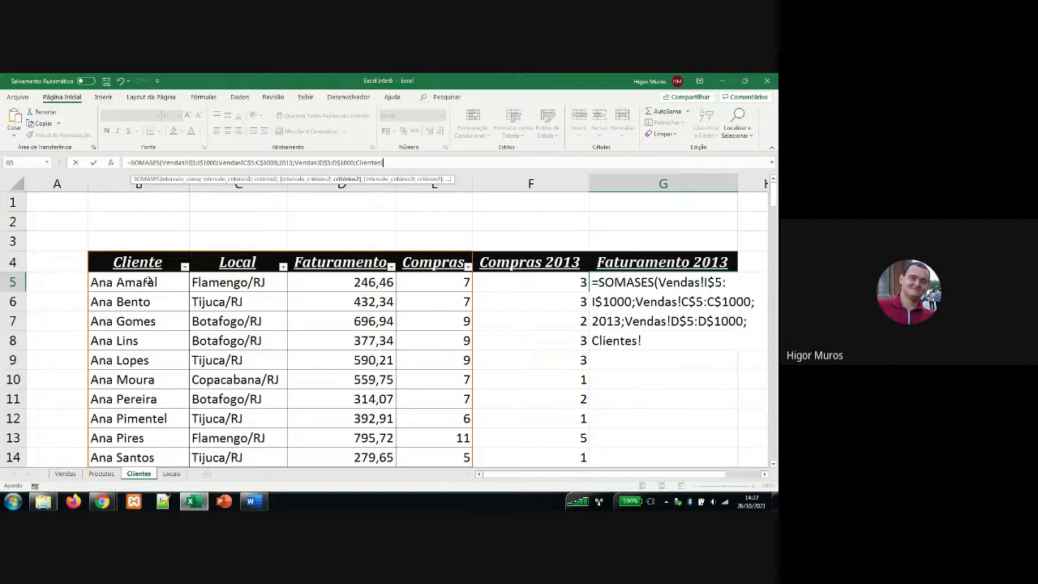
{"action": "left_click", "coordinate": [150, 282]}
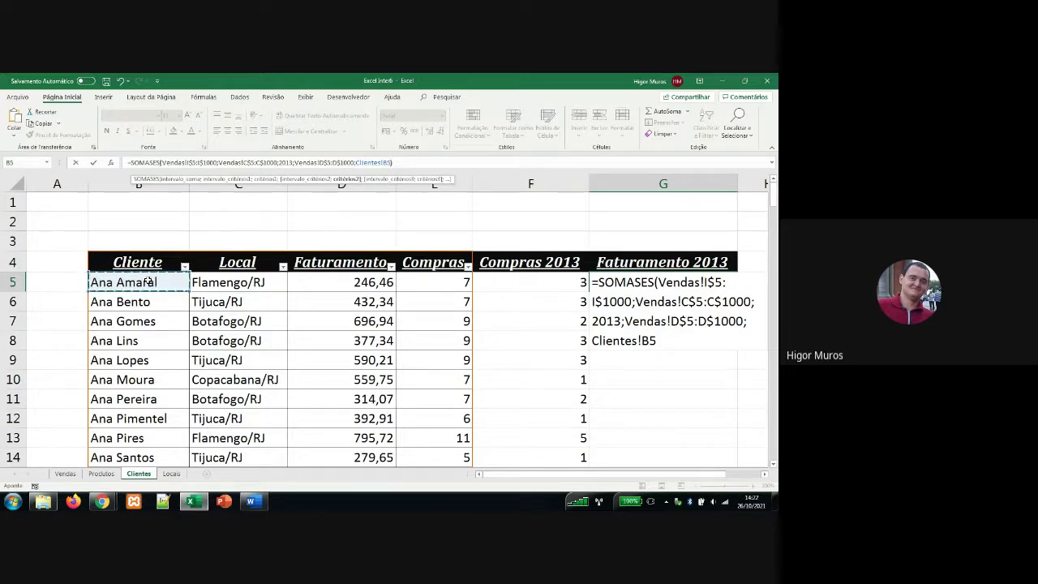
{"action": "type", "text": ")"}
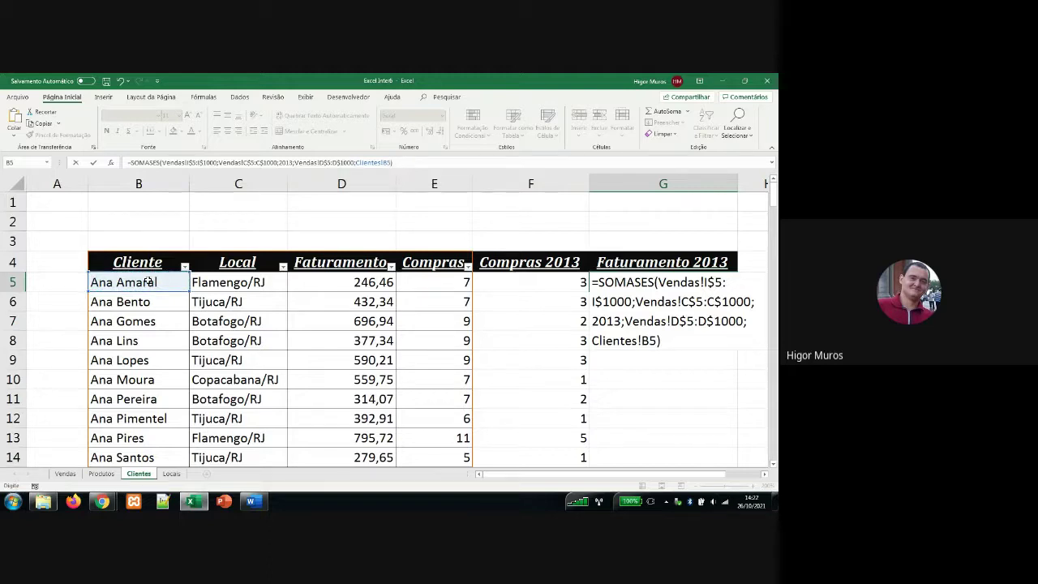
{"action": "key", "text": "Return"}
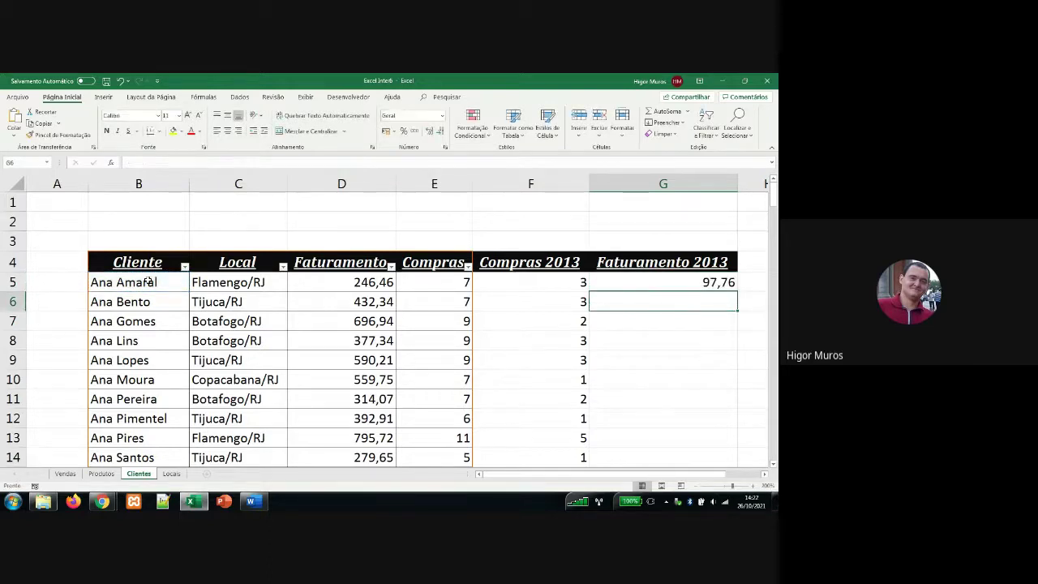
- Fill the SOMASES formula from G5 down the Faturamento 2013 column for all clients
{"action": "key", "text": "Up"}
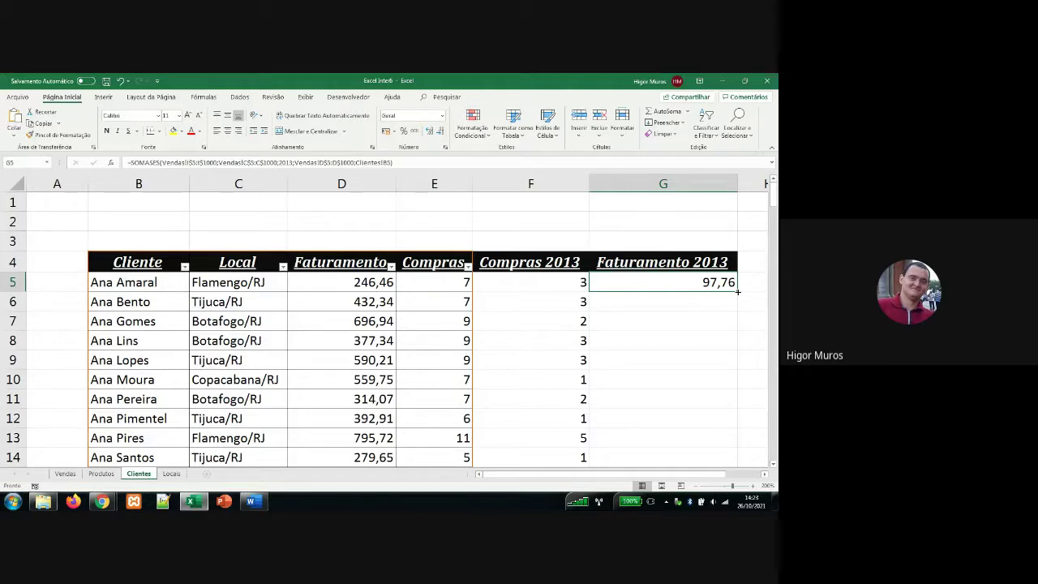
{"action": "double_click", "coordinate": [738, 291]}
{"action": "left_click", "coordinate": [698, 283]}
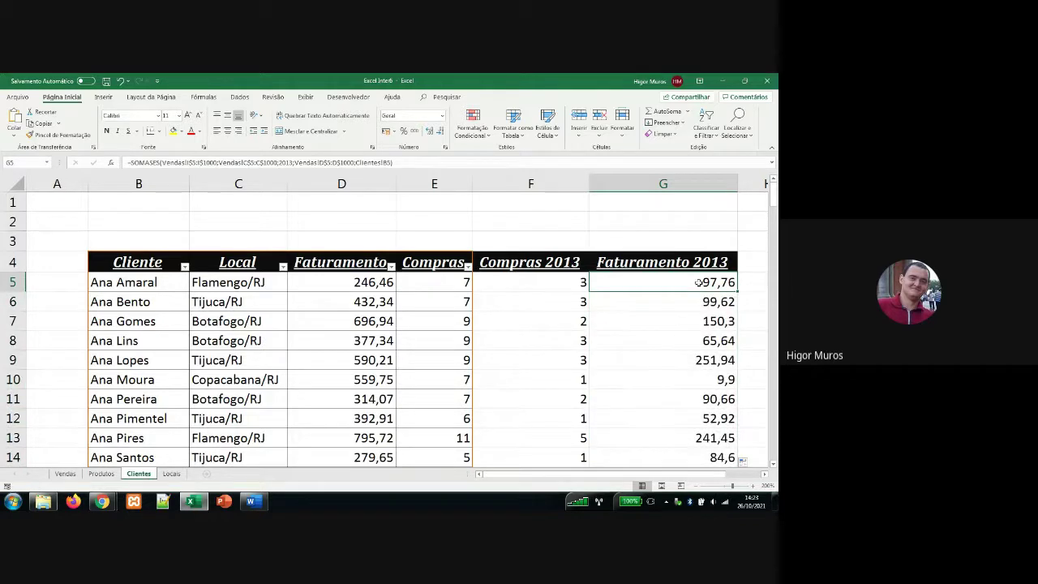
- Open the SOMASES formula in G5 to review its arguments, and close it
{"action": "key", "text": "Down"}
{"action": "key", "text": "Right"}
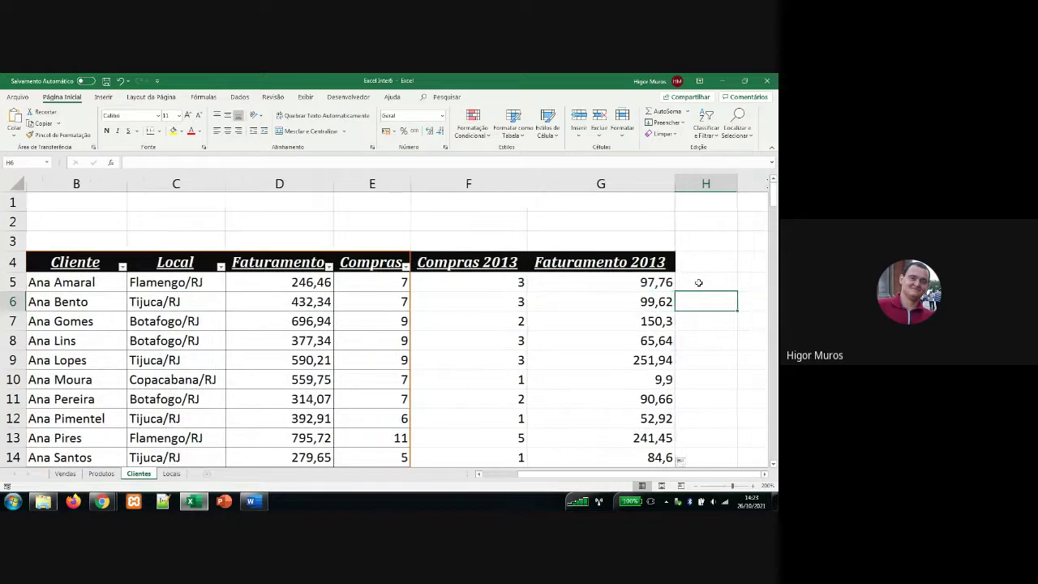
{"action": "double_click", "coordinate": [631, 282]}
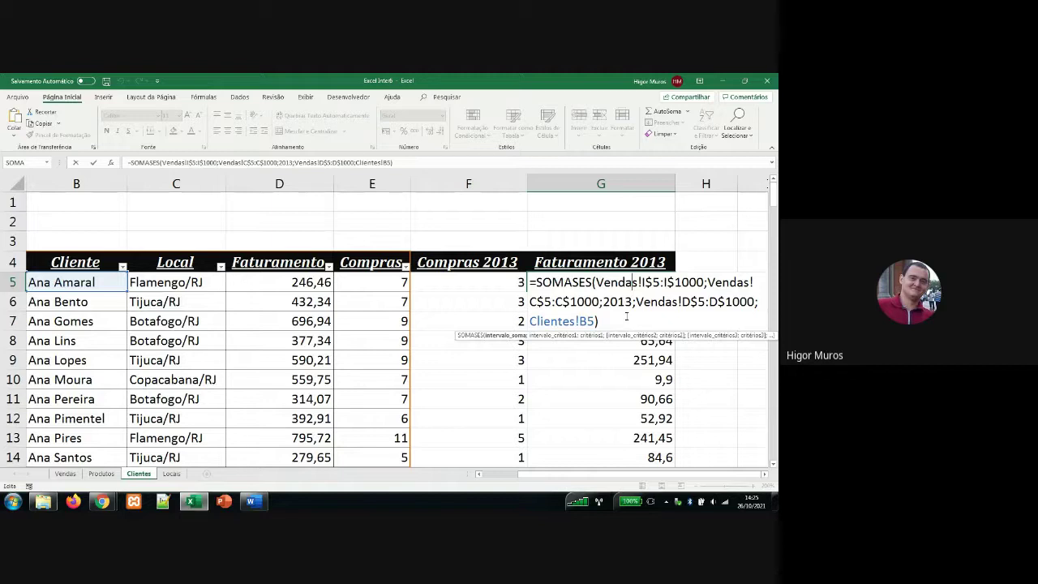
{"action": "key", "text": "Return"}
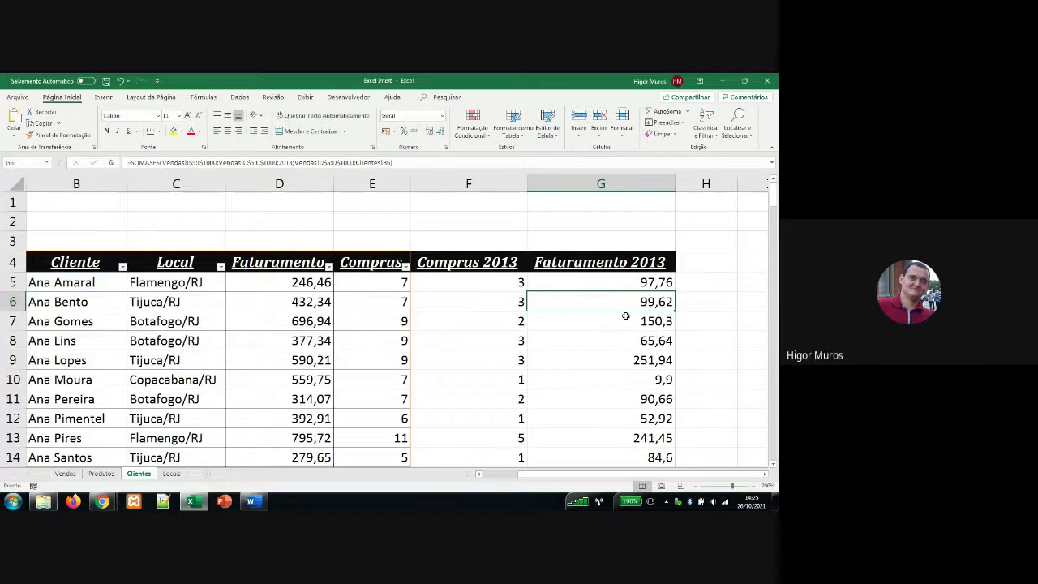
- On the Produtos sheet, fill the JAN cells for 2011 to 2014 in the Ano/Mês table with yellow
{"action": "key", "text": "Up"}
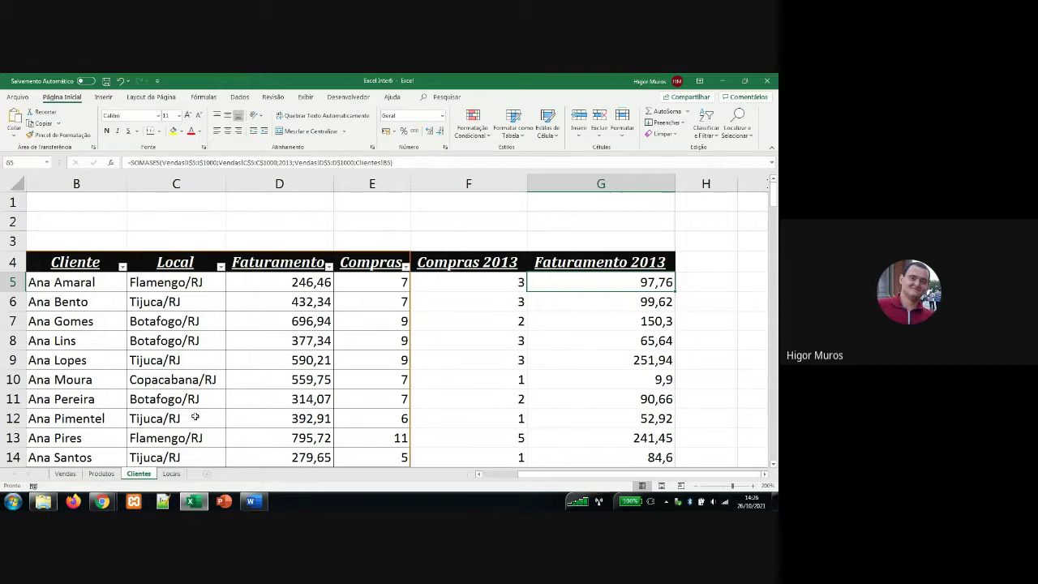
{"action": "left_click", "coordinate": [102, 474]}
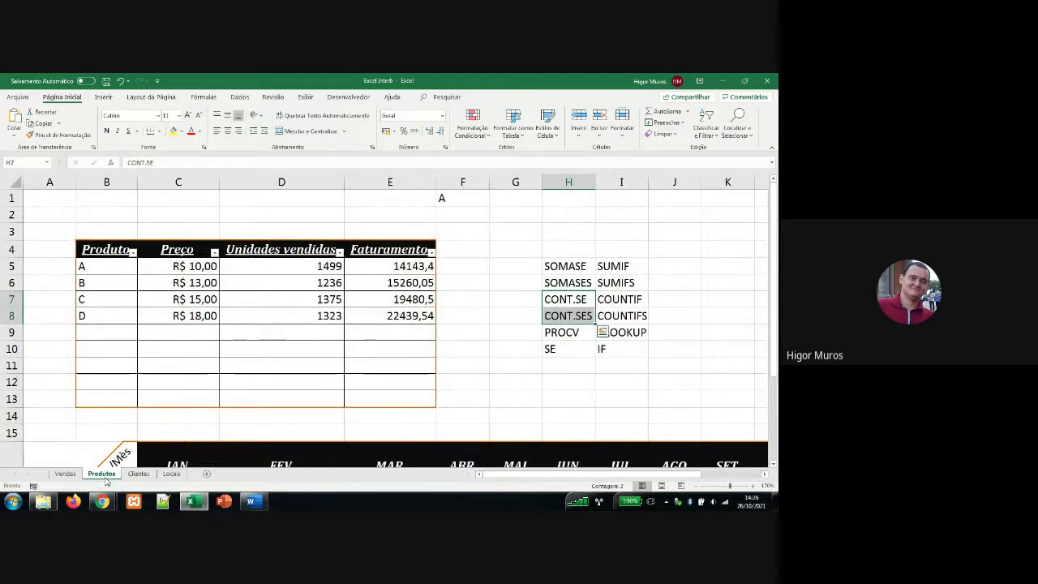
{"action": "key", "text": "Left"}
{"action": "key", "text": "Left"}
{"action": "key", "text": "Left"}
{"action": "key", "text": "Left"}
{"action": "key", "text": "Left"}
{"action": "key", "text": "Left"}
{"action": "key", "text": "Left"}
{"action": "key", "text": "Down"}
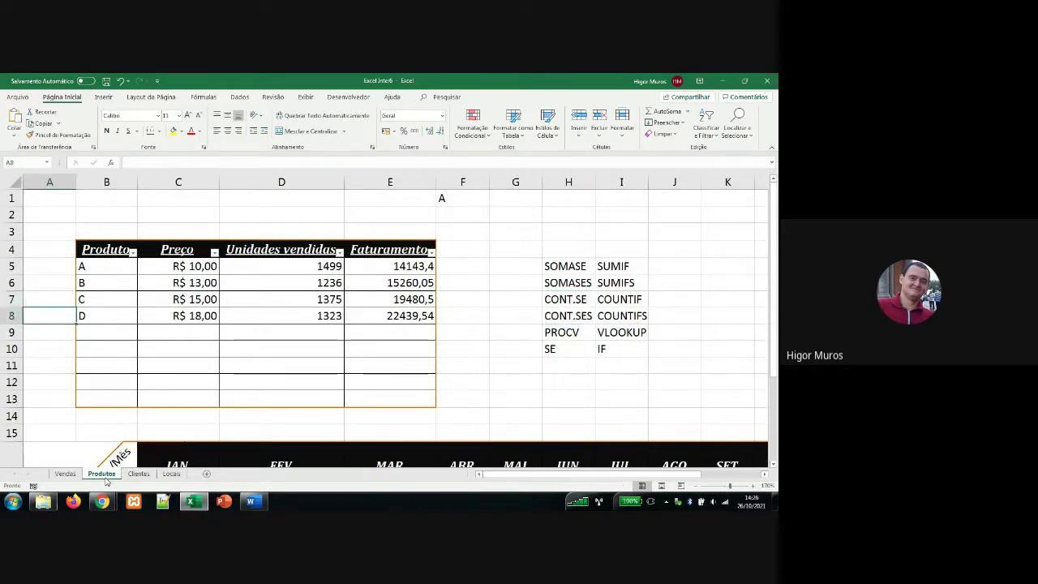
{"action": "key", "text": "Down"}
{"action": "key", "text": "Down"}
{"action": "key", "text": "Down"}
{"action": "key", "text": "Down"}
{"action": "key", "text": "Down"}
{"action": "key", "text": "Down"}
{"action": "key", "text": "Down"}
{"action": "key", "text": "Down"}
{"action": "key", "text": "Down"}
{"action": "key", "text": "Down"}
{"action": "key", "text": "Down"}
{"action": "key", "text": "Down"}
{"action": "key", "text": "Down"}
{"action": "key", "text": "Down"}
{"action": "key", "text": "Down"}
{"action": "key", "text": "Down"}
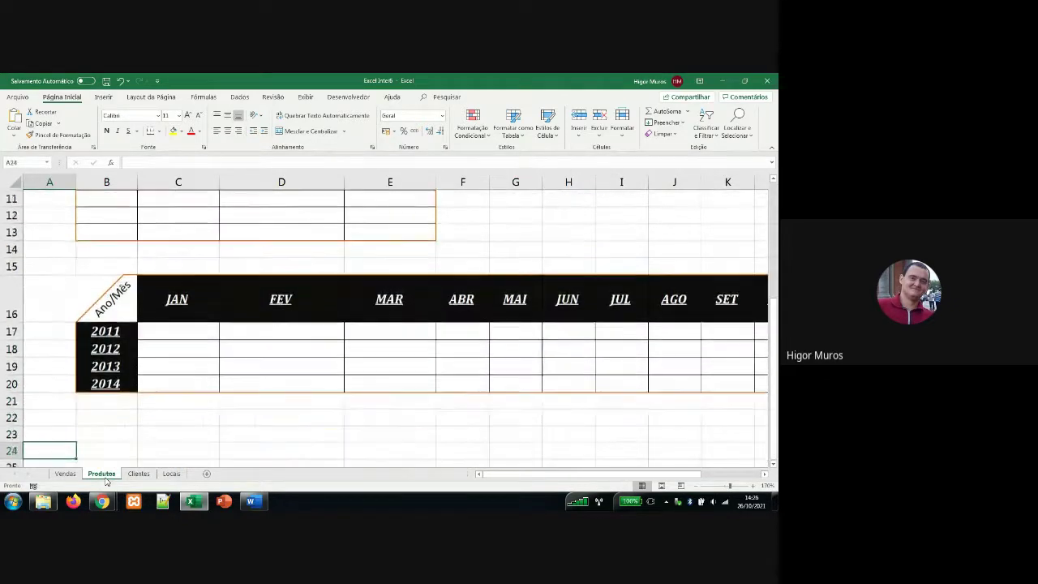
{"action": "key", "text": "Down"}
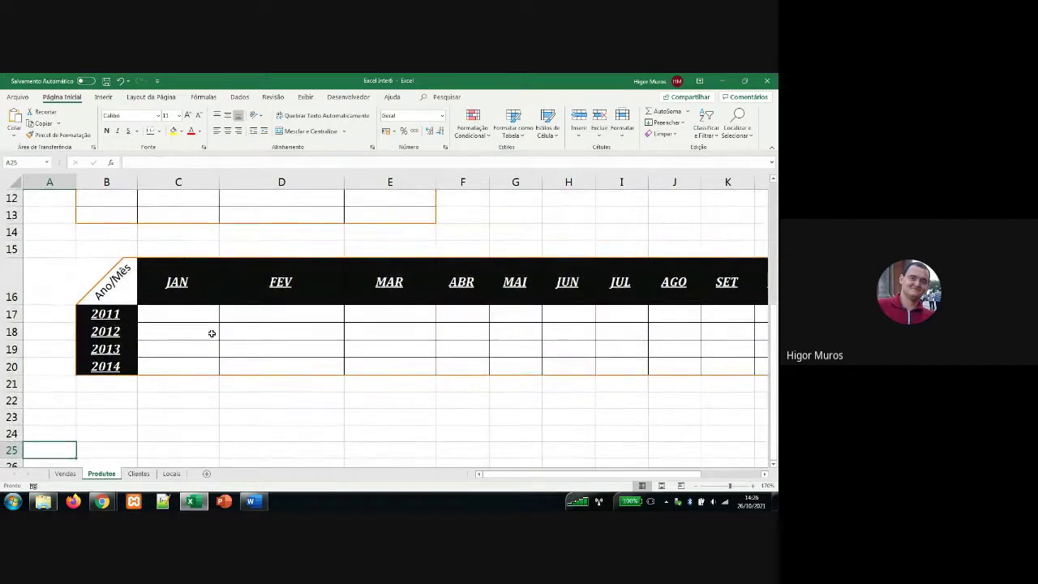
{"action": "left_click", "coordinate": [186, 318]}
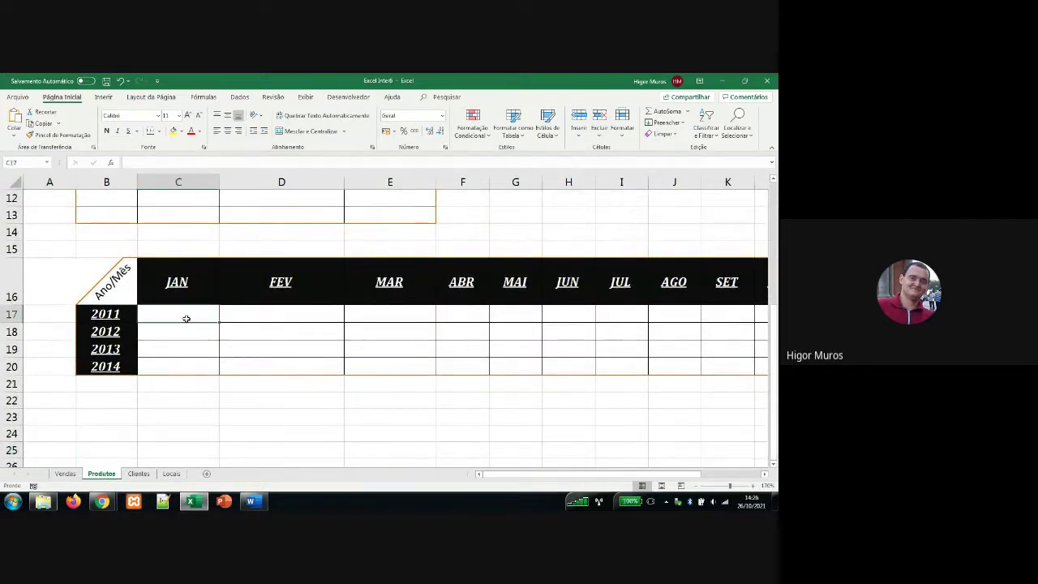
{"action": "left_click_drag", "start_coordinate": [187, 319], "coordinate": [186, 364]}
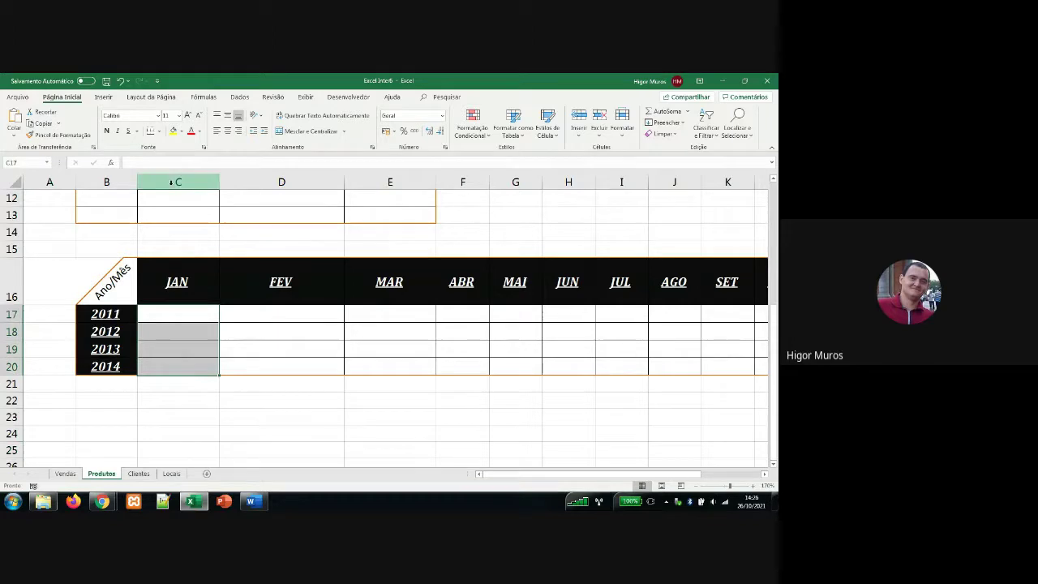
{"action": "left_click", "coordinate": [173, 134]}
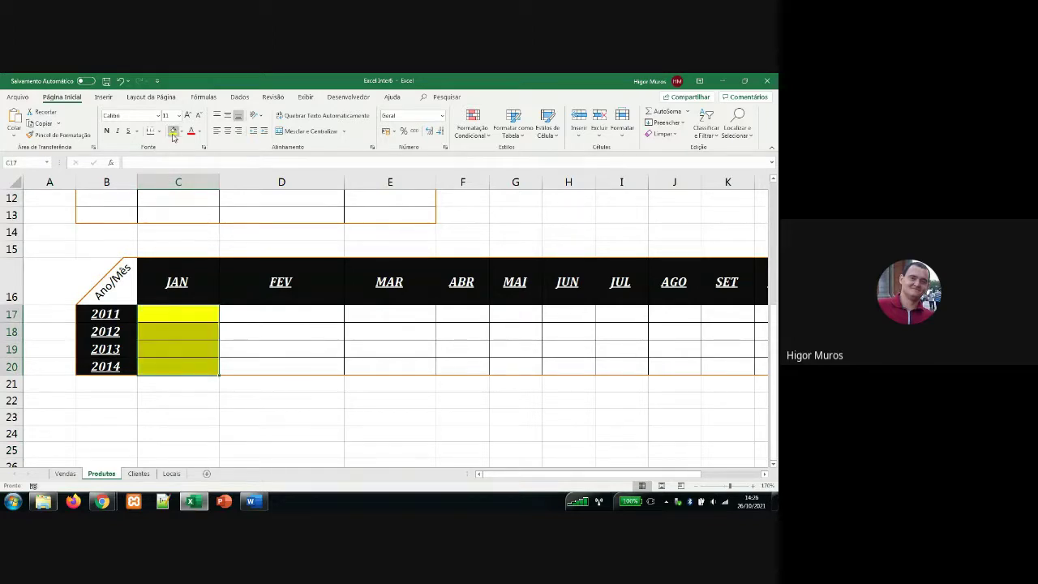
{"action": "left_click", "coordinate": [274, 334]}
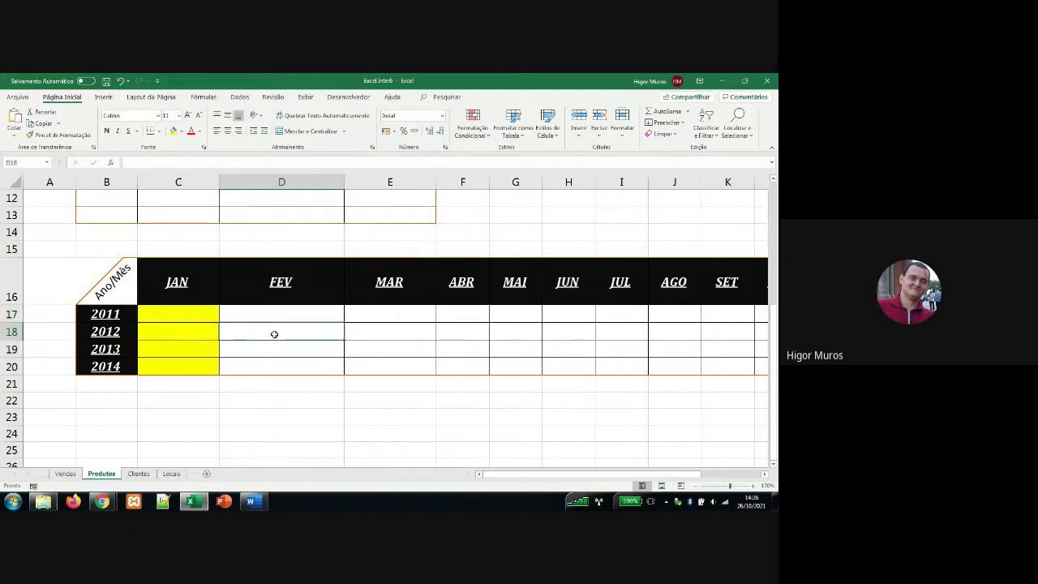
- Enter the title Faturamento in B15, directly above the Ano/Mês table
{"action": "left_click", "coordinate": [117, 246]}
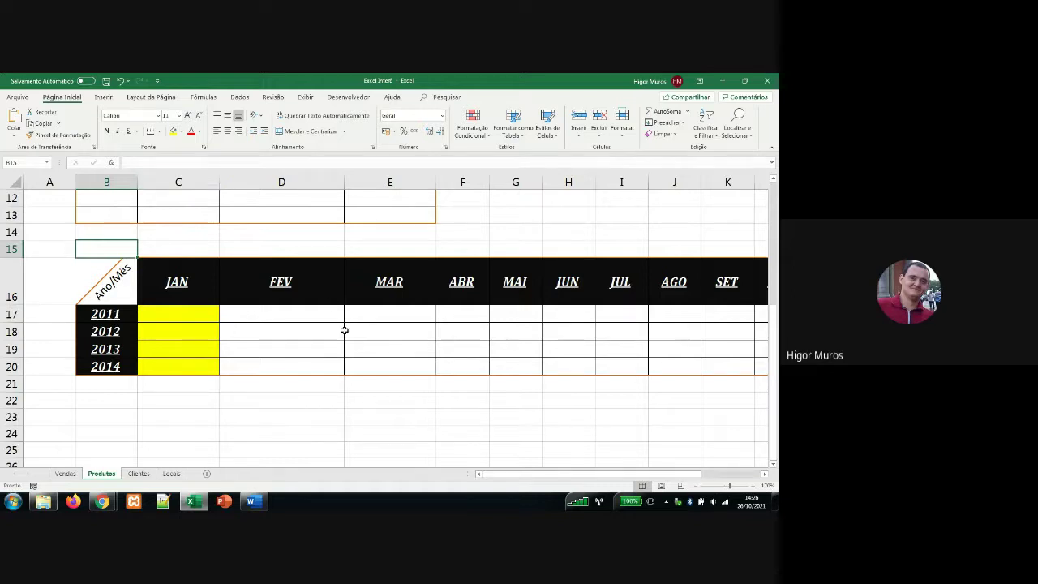
{"action": "type", "text": "Fat"}
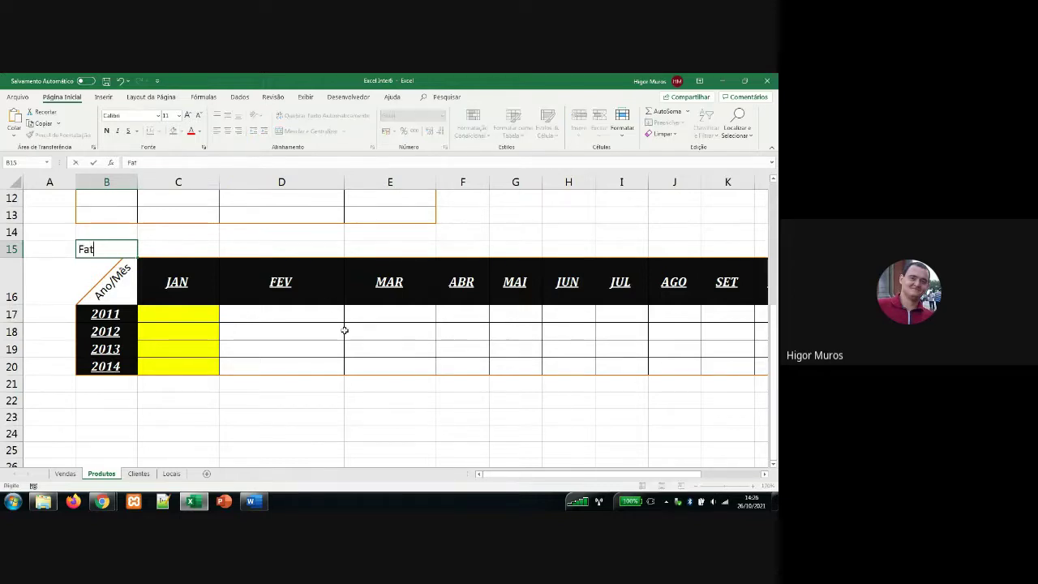
{"action": "type", "text": "uramento"}
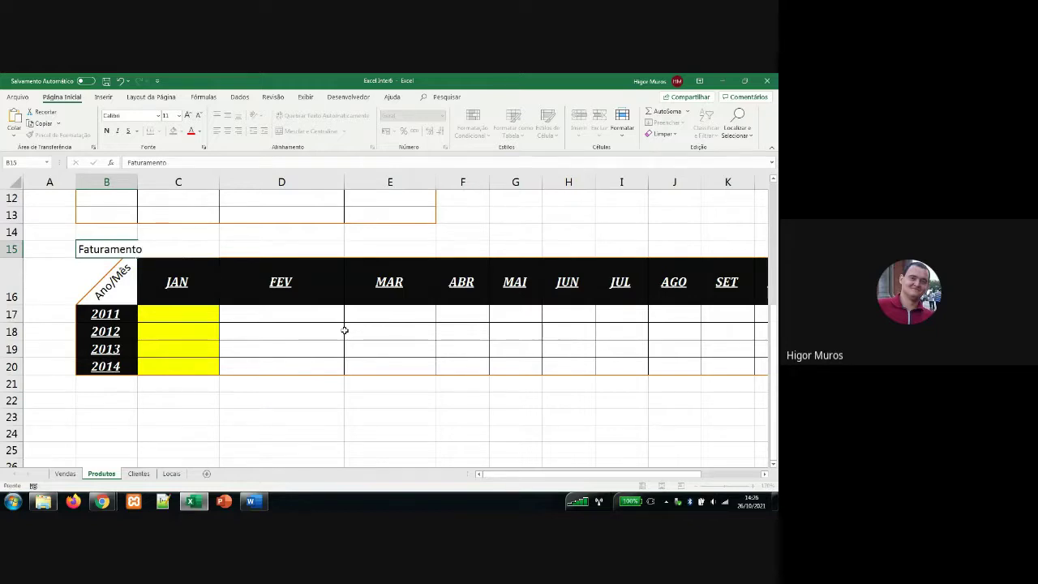
{"action": "key", "text": "Return"}
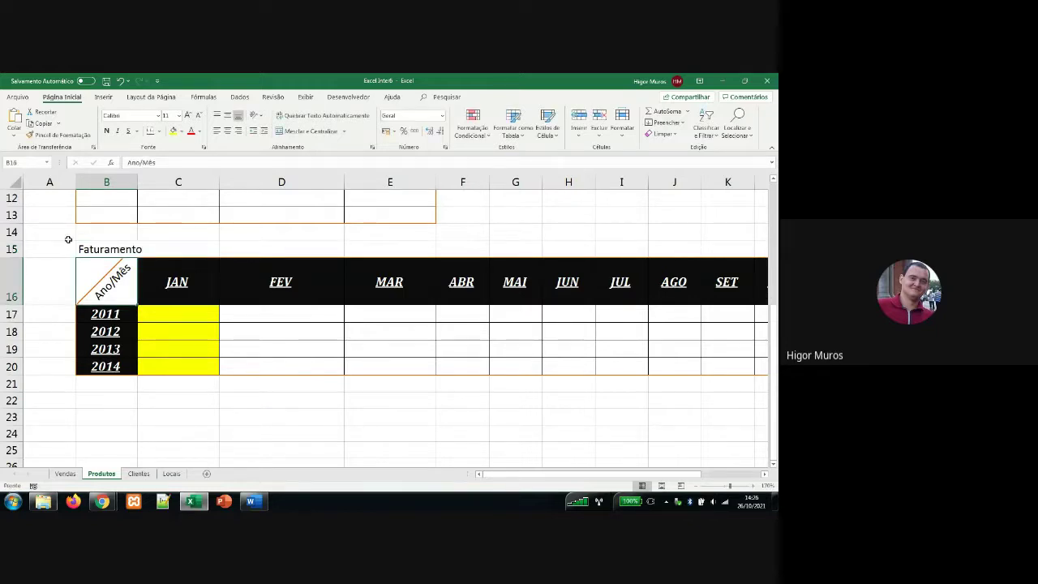
{"action": "left_click", "coordinate": [186, 316]}
{"action": "left_click_drag", "start_coordinate": [186, 316], "coordinate": [178, 365]}
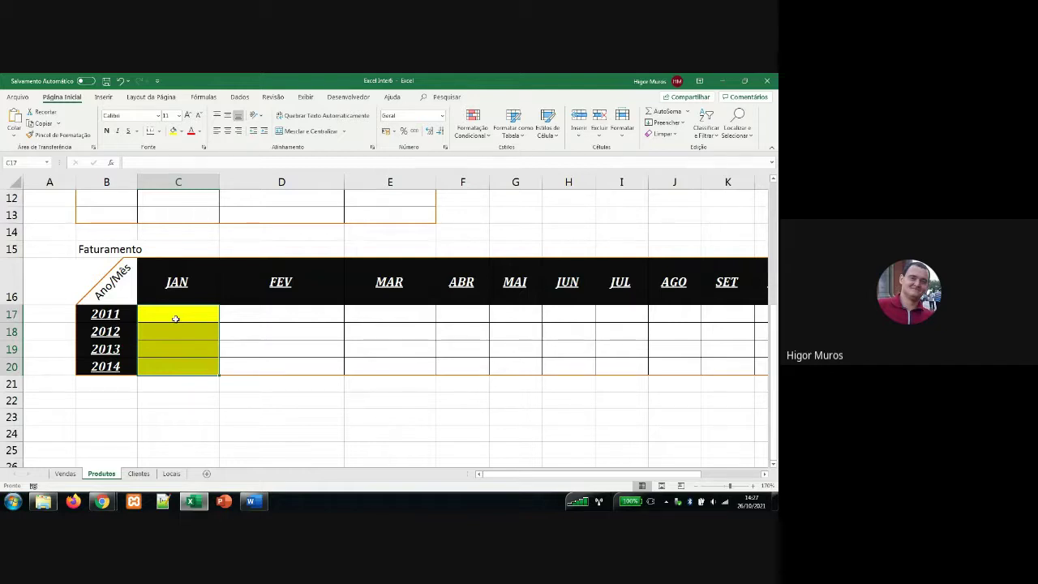
{"action": "left_click", "coordinate": [174, 316]}
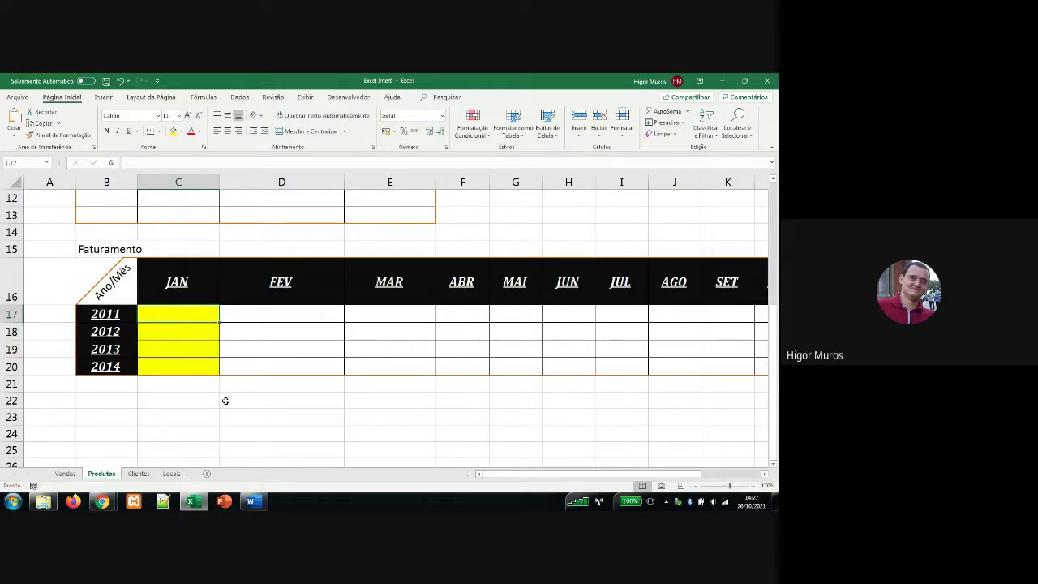
{"action": "type", "text": "1"}
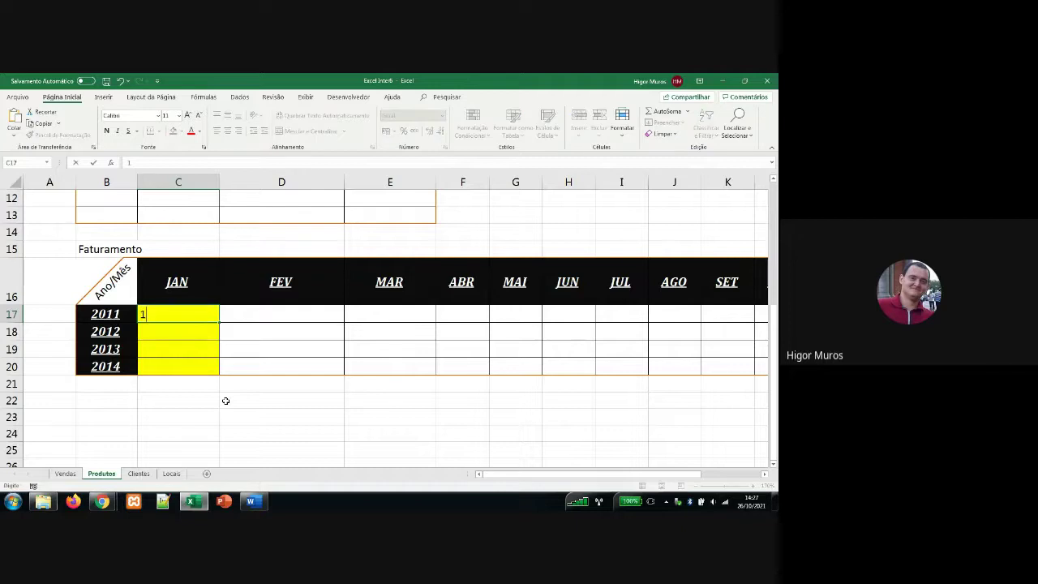
{"action": "type", "text": "516,74"}
{"action": "key", "text": "BackSpace"}
{"action": "type", "text": "5"}
{"action": "key", "text": "Escape"}
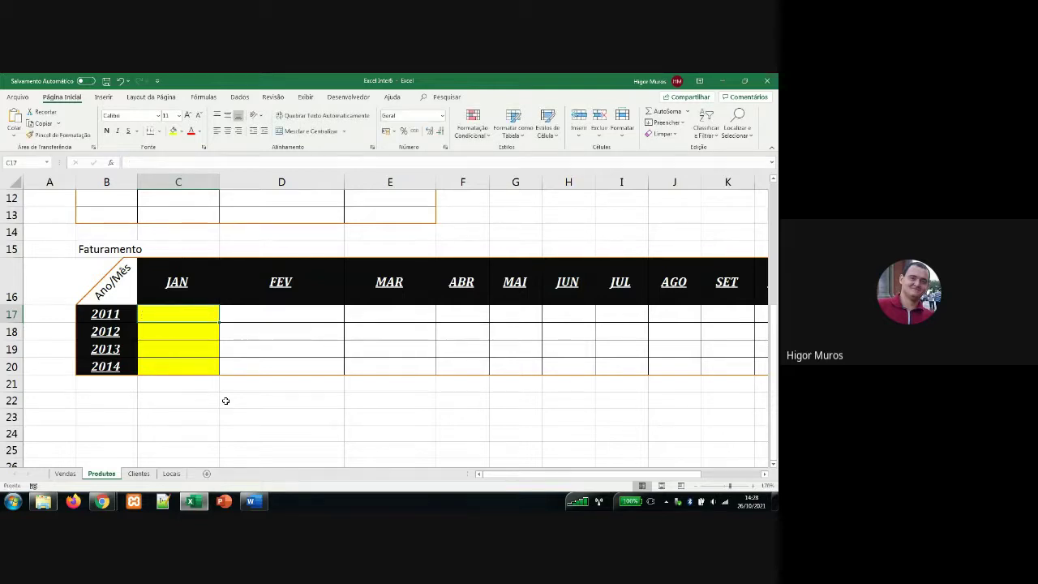
- Save the current workbook and open the Excel Inter7 workbook from the Enviar BI folder in Projeto Cpms
{"action": "left_click", "coordinate": [106, 82]}
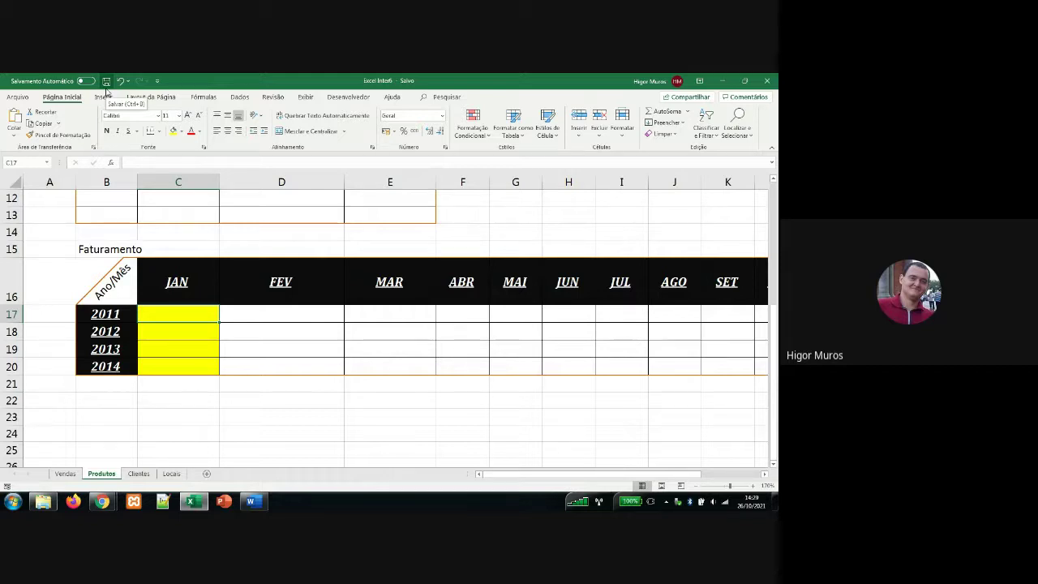
{"action": "left_click", "coordinate": [52, 501]}
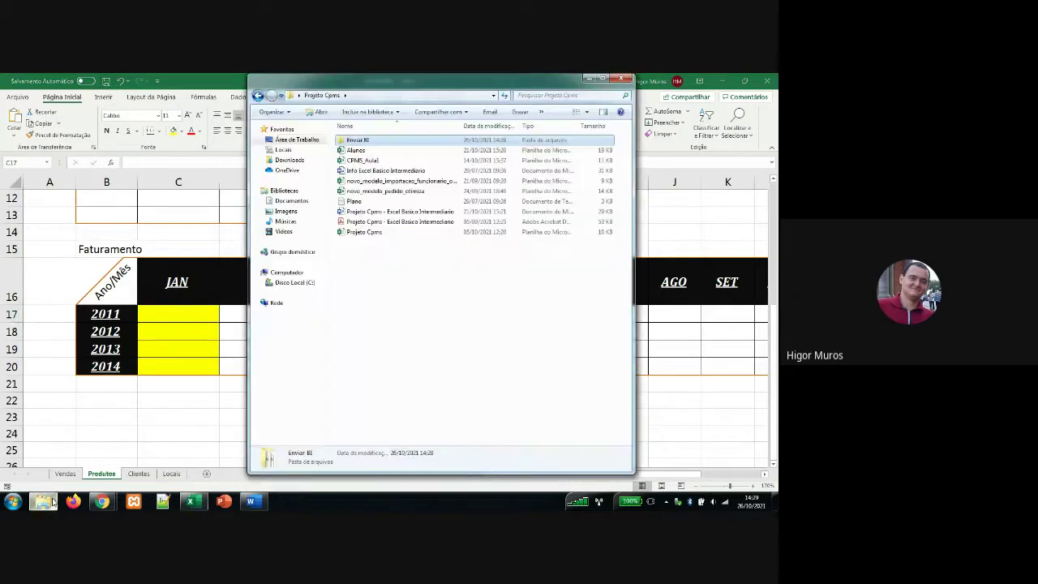
{"action": "double_click", "coordinate": [367, 141]}
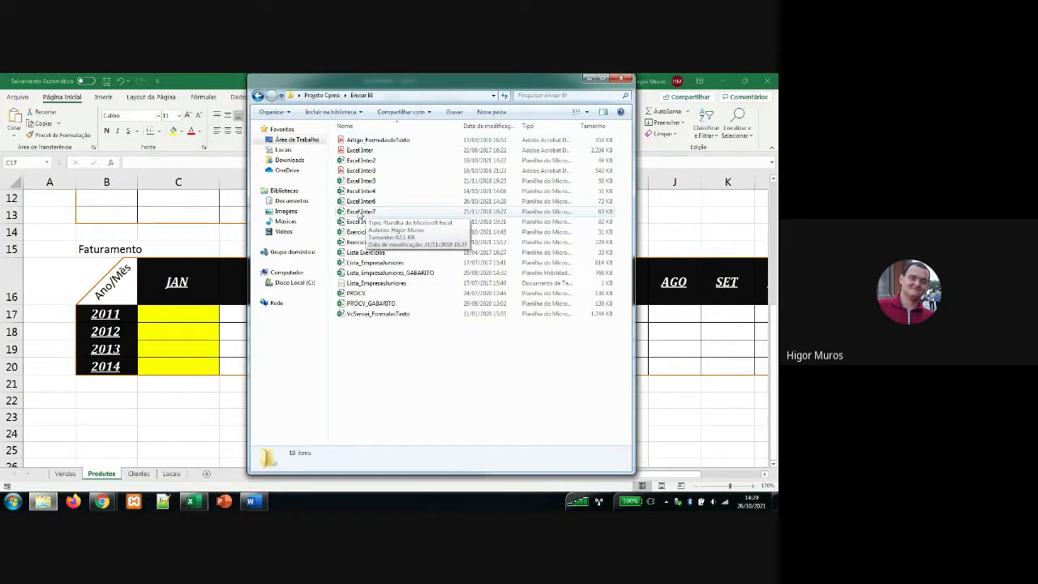
{"action": "left_click", "coordinate": [366, 213]}
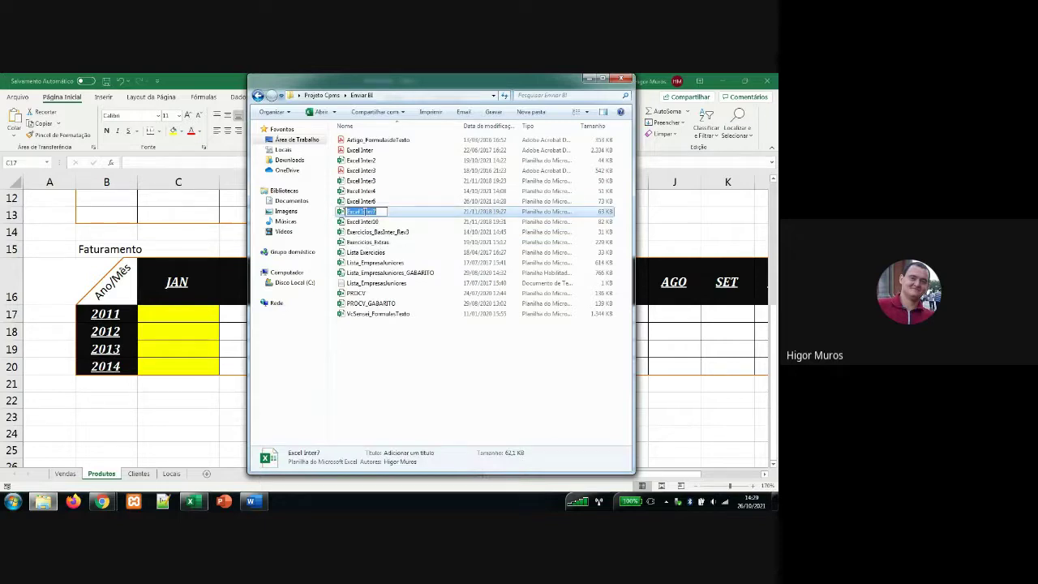
{"action": "left_click", "coordinate": [365, 213]}
{"action": "key", "text": "Escape"}
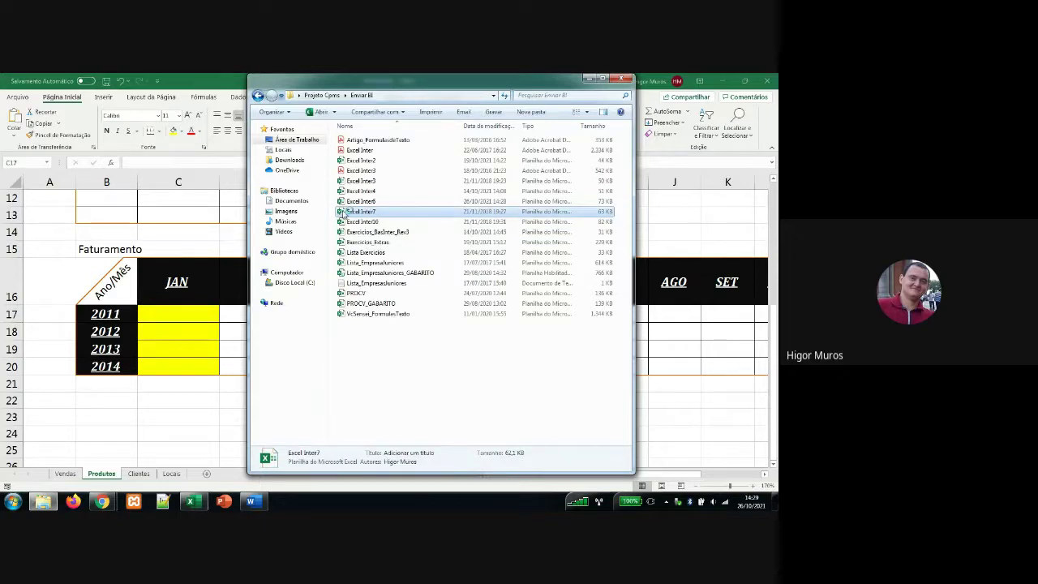
{"action": "key", "text": "Escape"}
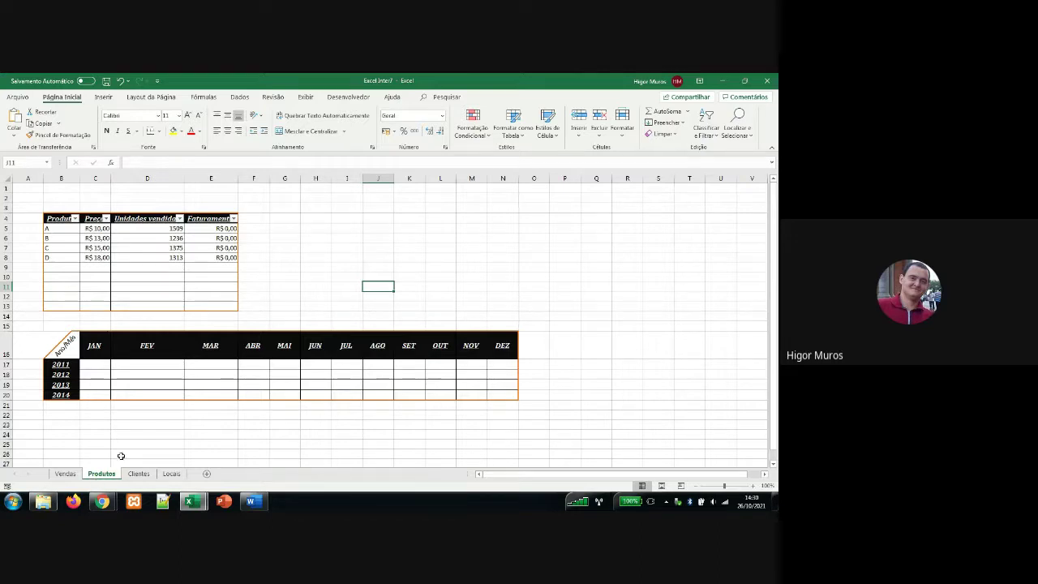
- On the Vendas sheet, autofit column L to the width of its revenue and 2014 goal values
{"action": "left_click", "coordinate": [65, 474]}
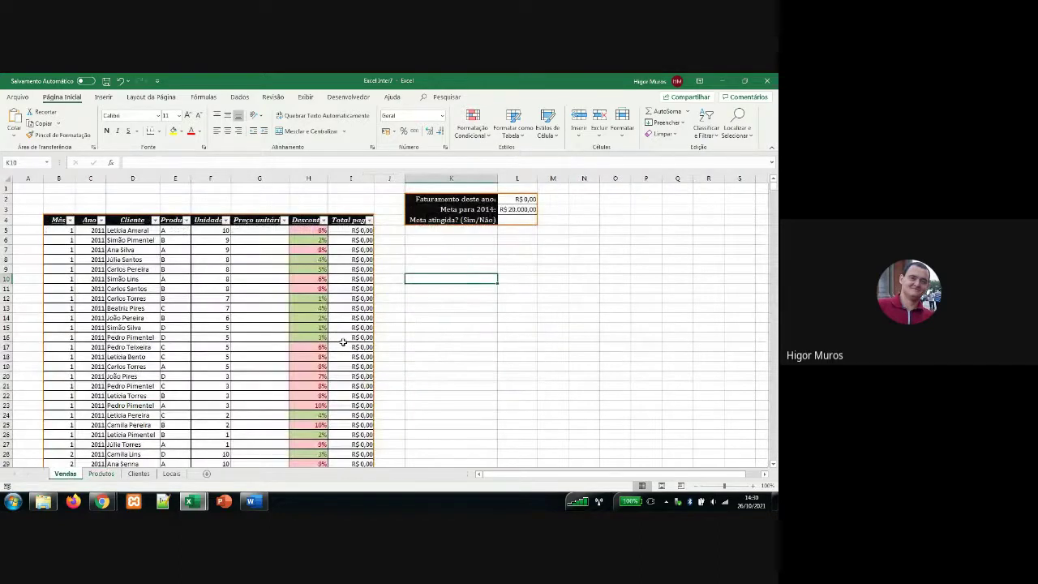
{"action": "left_click", "coordinate": [754, 485]}
{"action": "left_click", "coordinate": [753, 486]}
{"action": "left_click", "coordinate": [753, 485]}
{"action": "left_click", "coordinate": [753, 485]}
{"action": "left_click", "coordinate": [753, 486]}
{"action": "left_click", "coordinate": [755, 486]}
{"action": "key", "text": "Up"}
{"action": "key", "text": "Up"}
{"action": "key", "text": "Up"}
{"action": "key", "text": "Up"}
{"action": "key", "text": "Up"}
{"action": "key", "text": "Up"}
{"action": "key", "text": "Up"}
{"action": "key", "text": "Up"}
{"action": "key", "text": "Up"}
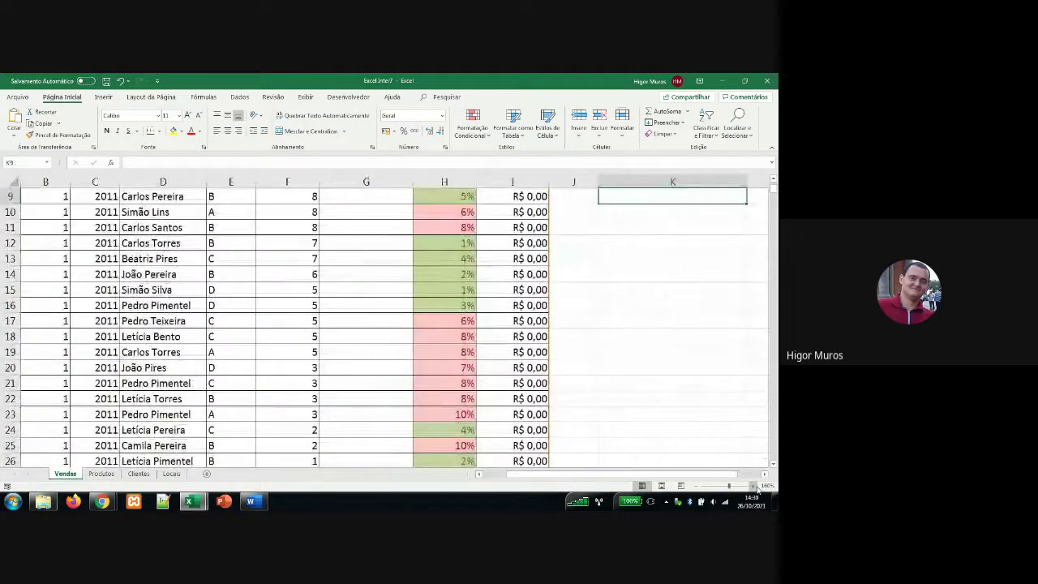
{"action": "key", "text": "Right"}
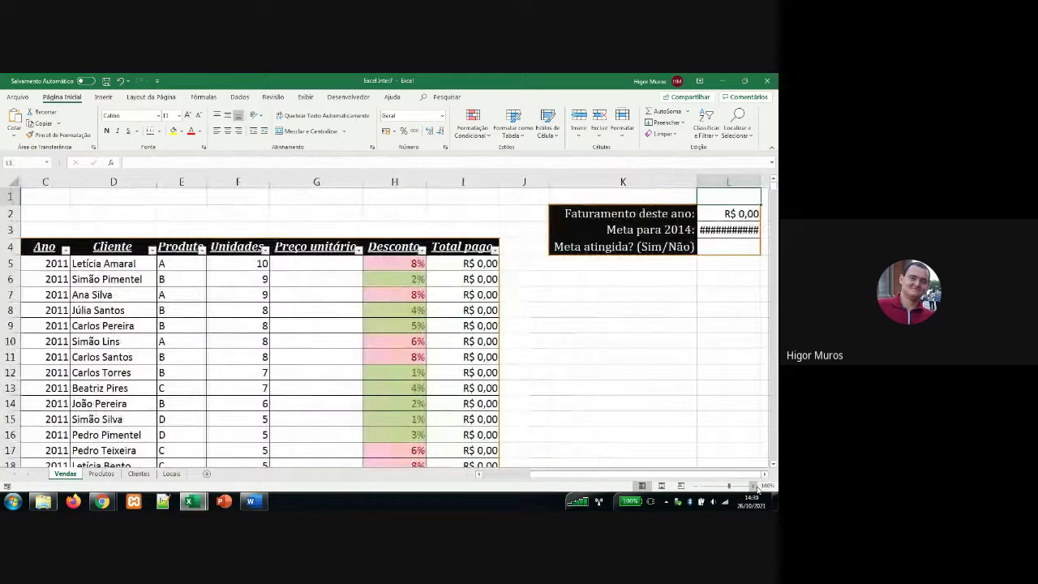
{"action": "left_click", "coordinate": [698, 488]}
{"action": "left_click", "coordinate": [697, 487]}
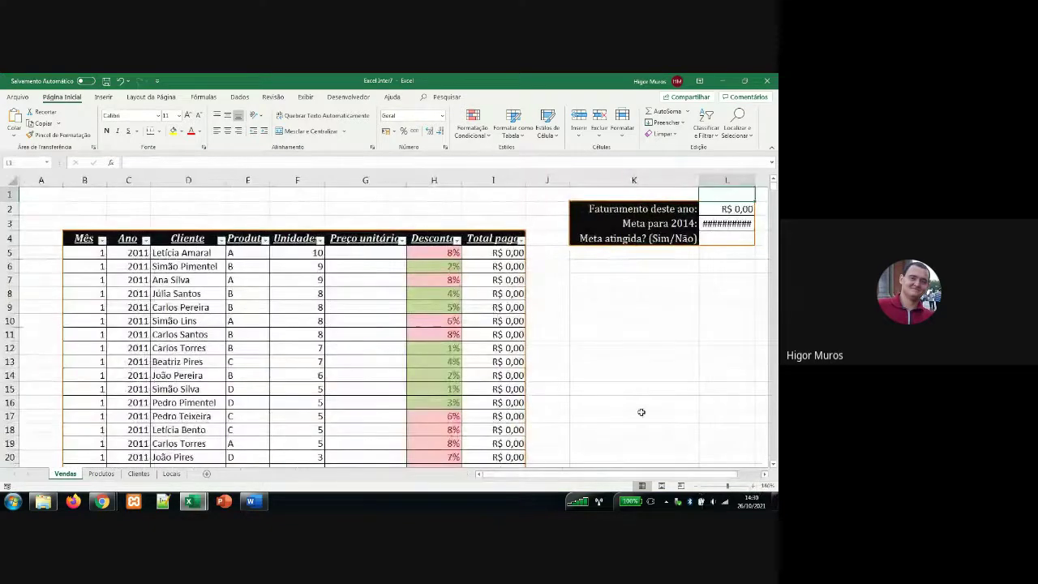
{"action": "double_click", "coordinate": [754, 179]}
{"action": "left_click", "coordinate": [674, 292]}
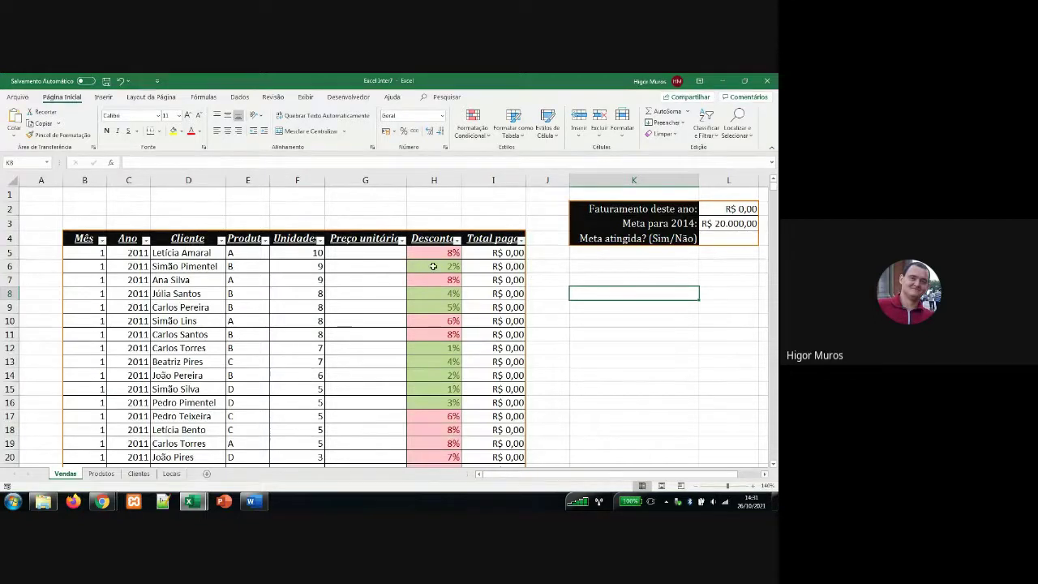
- Examine the product and price table on the Produtos sheet, and return to G5 in the Preço unitário column of Vendas
{"action": "left_click", "coordinate": [334, 274]}
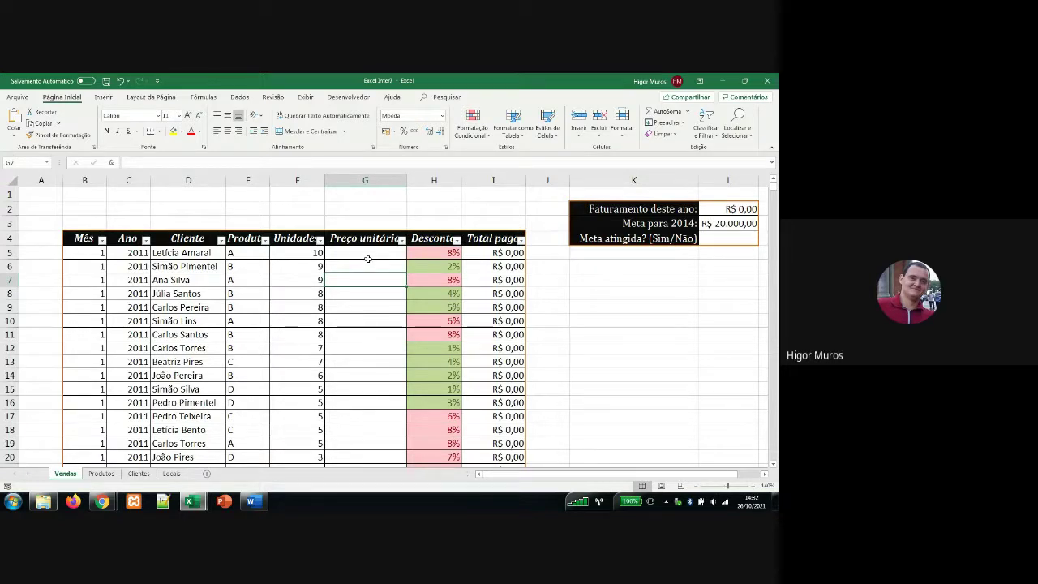
{"action": "left_click", "coordinate": [356, 252]}
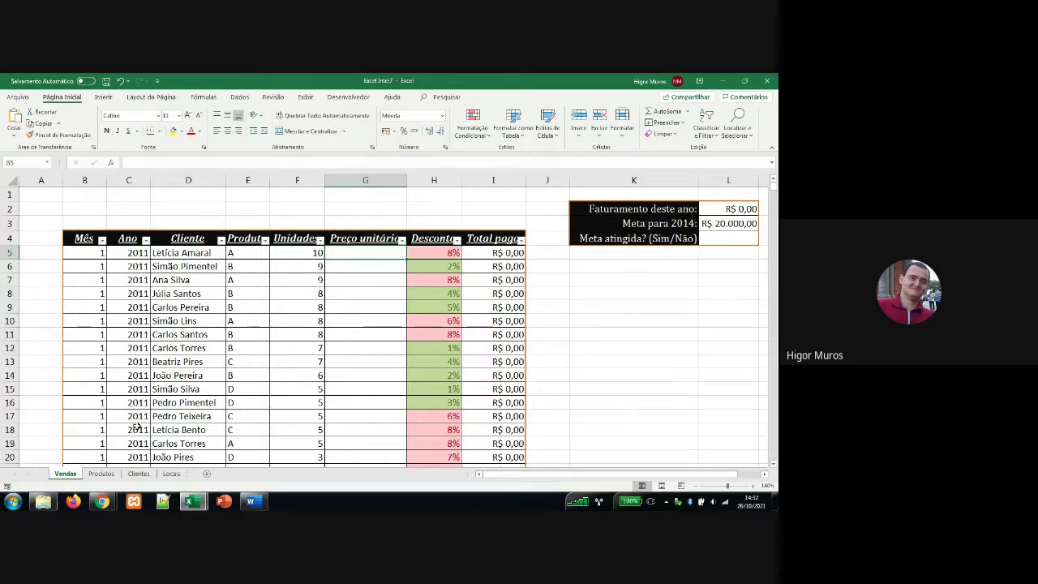
{"action": "left_click", "coordinate": [101, 474]}
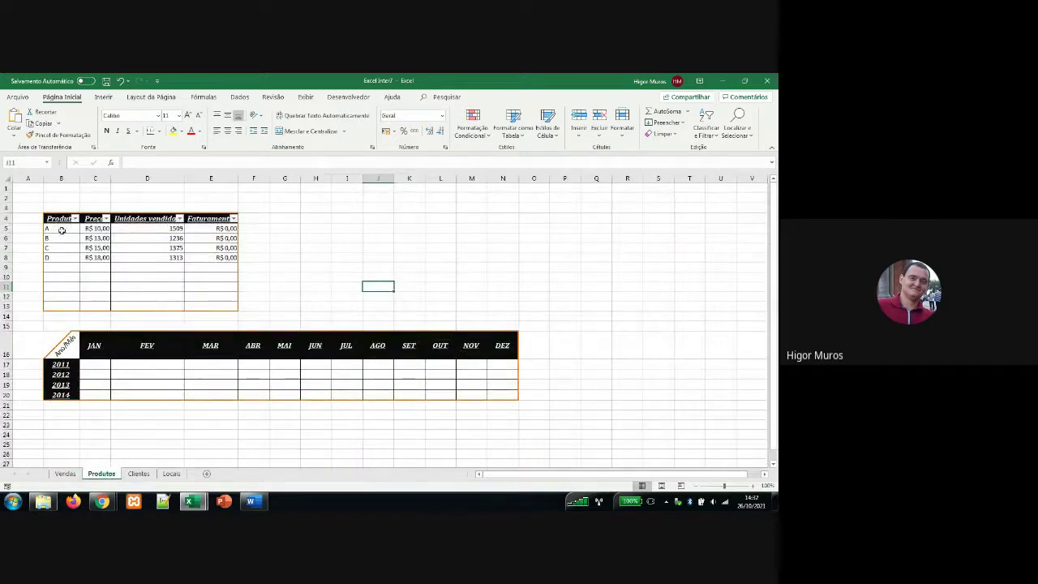
{"action": "left_click", "coordinate": [754, 486]}
{"action": "left_click", "coordinate": [753, 485]}
{"action": "left_click", "coordinate": [754, 486]}
{"action": "left_click", "coordinate": [753, 485]}
{"action": "left_click", "coordinate": [754, 485]}
{"action": "left_click", "coordinate": [754, 486]}
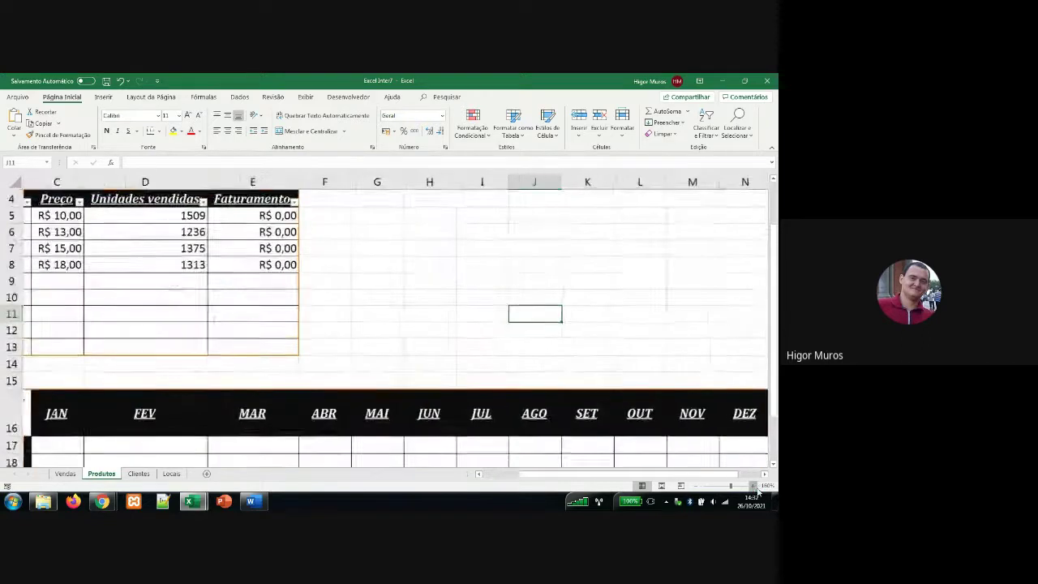
{"action": "left_click", "coordinate": [754, 486]}
{"action": "left_click", "coordinate": [753, 486]}
{"action": "key", "text": "ctrl+Home"}
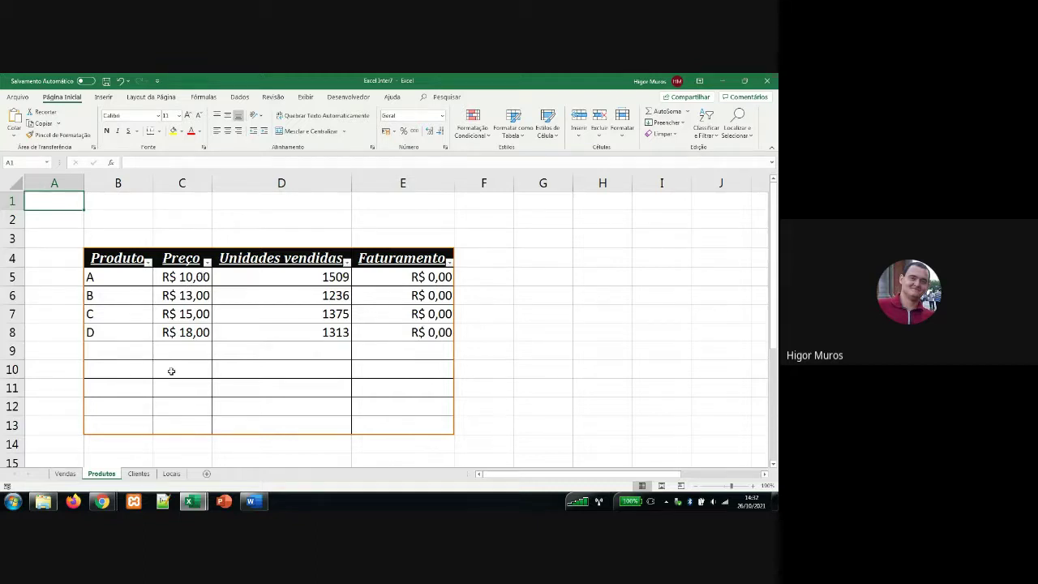
{"action": "left_click", "coordinate": [66, 474]}
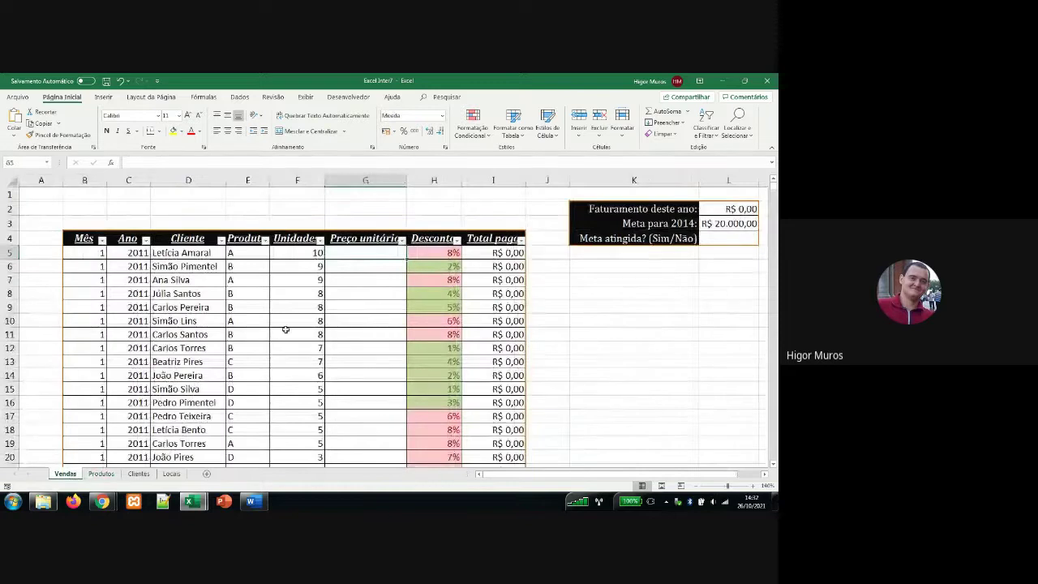
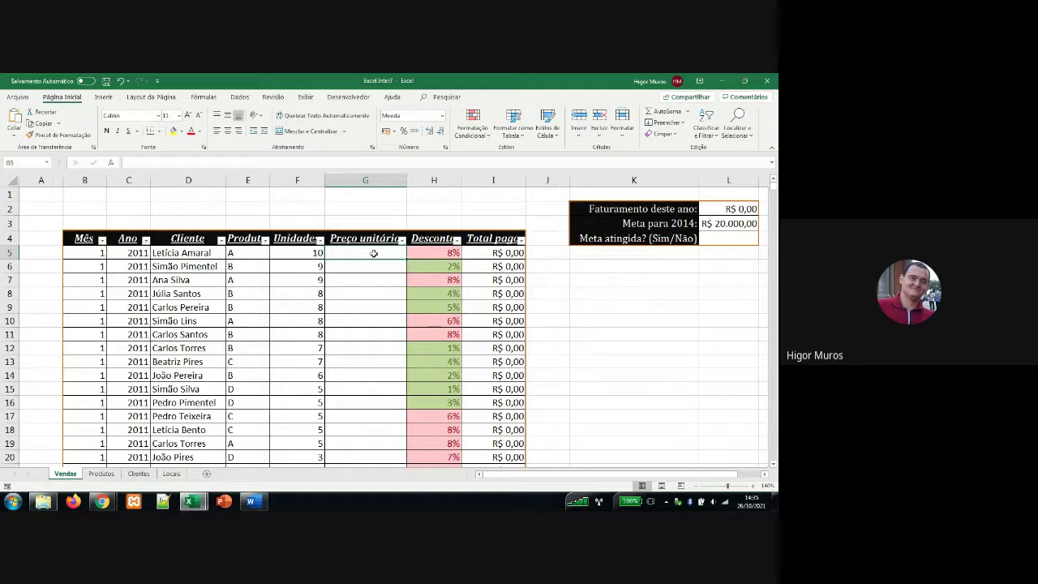
- Begin a formula in G5, the first cell of the Preço unitário column
{"action": "type", "text": "="}
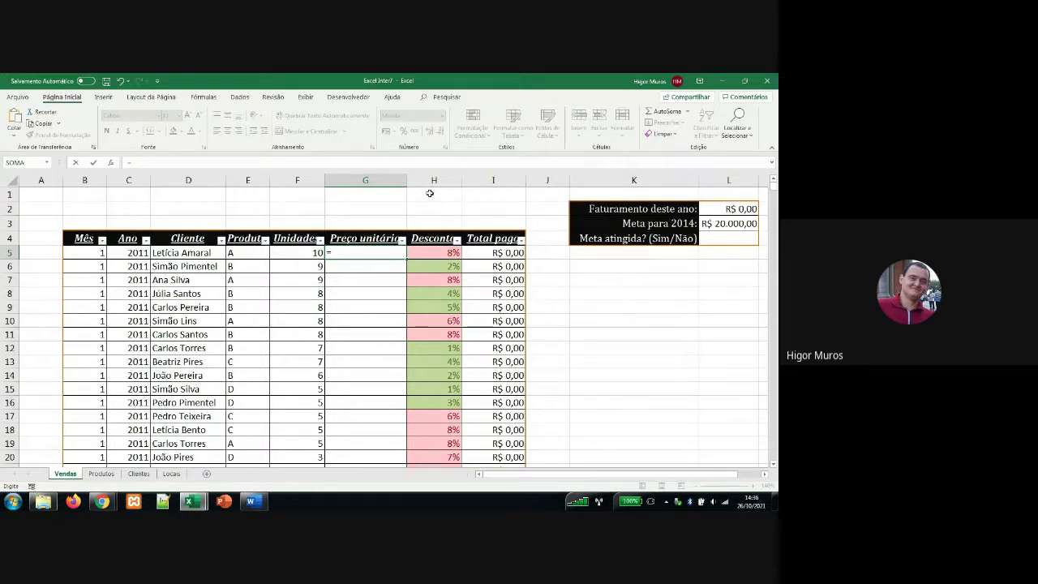
{"action": "key", "text": "Caps_Lock"}
{"action": "type", "text": "V"}
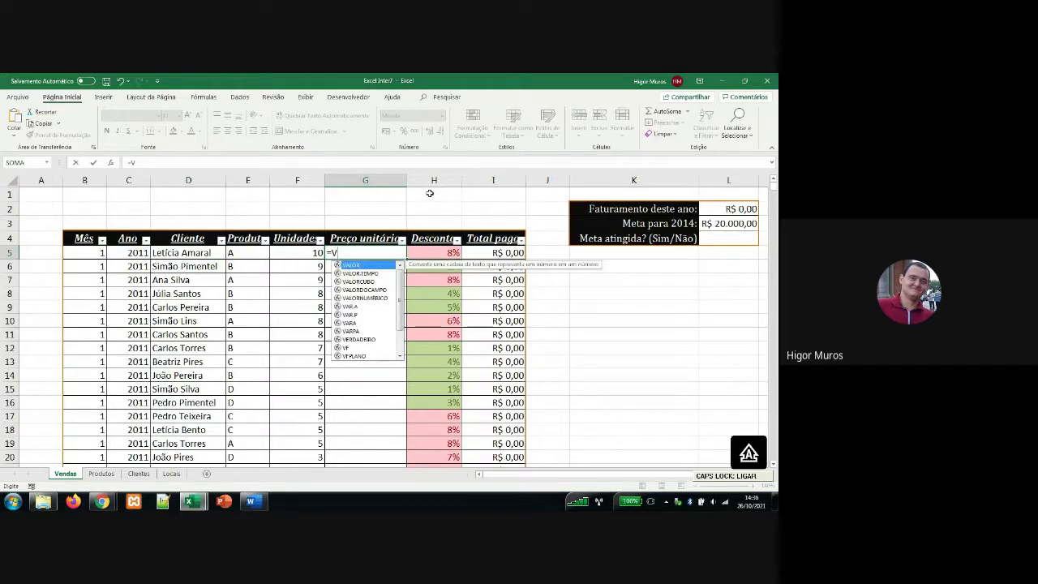
{"action": "type", "text": "LOOKUP"}
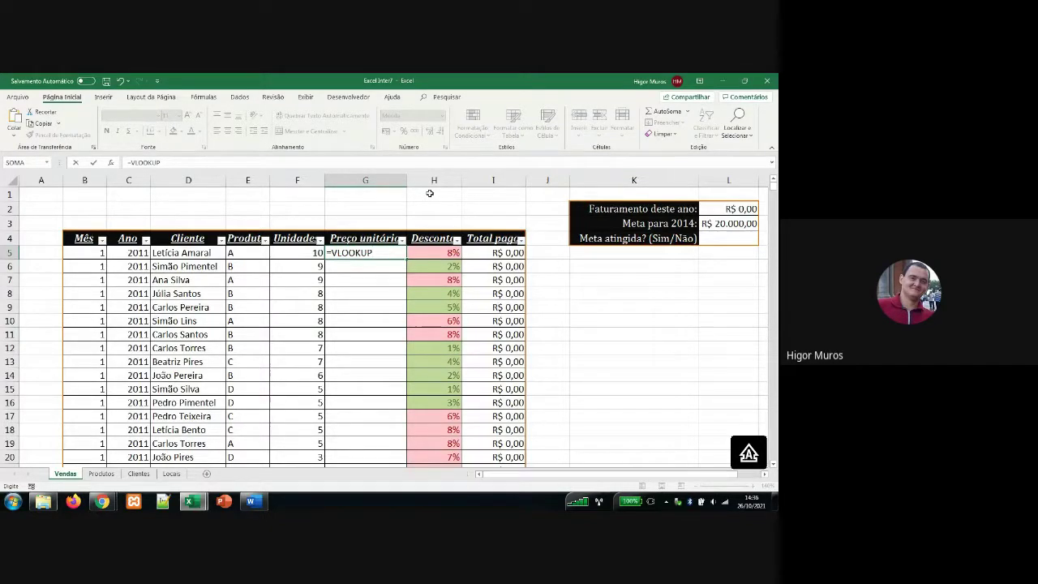
{"action": "key", "text": "BackSpace"}
{"action": "key", "text": "BackSpace"}
{"action": "key", "text": "BackSpace"}
{"action": "key", "text": "BackSpace"}
{"action": "key", "text": "BackSpace"}
{"action": "key", "text": "BackSpace"}
{"action": "key", "text": "BackSpace"}
{"action": "key", "text": "Caps_Lock"}
- Insert the PROCV function in the G5 formula, with the product in E5 as its lookup value
{"action": "type", "text": "proc"}
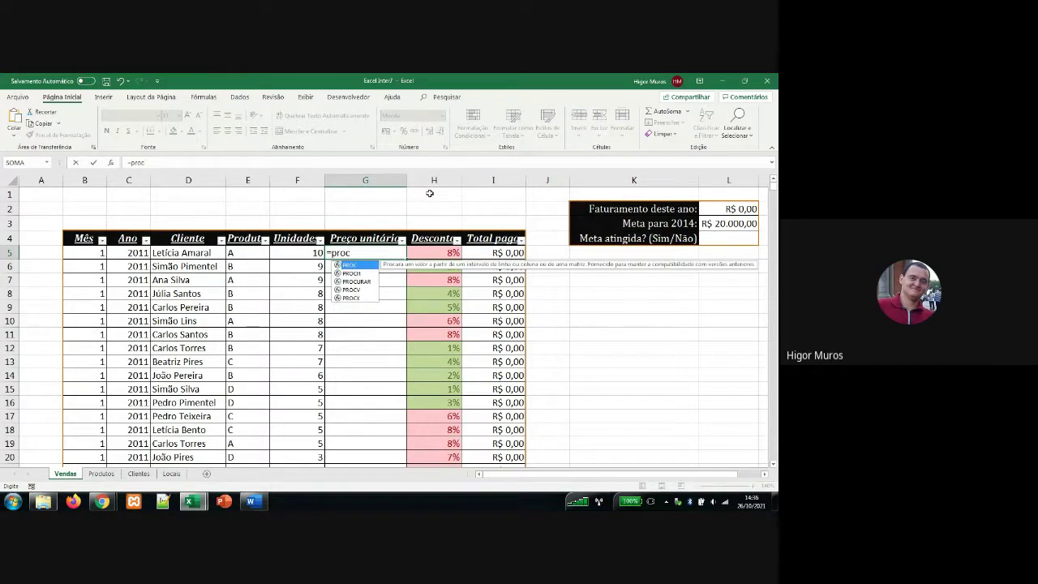
{"action": "key", "text": "Down"}
{"action": "key", "text": "Down"}
{"action": "key", "text": "Down"}
{"action": "key", "text": "Tab"}
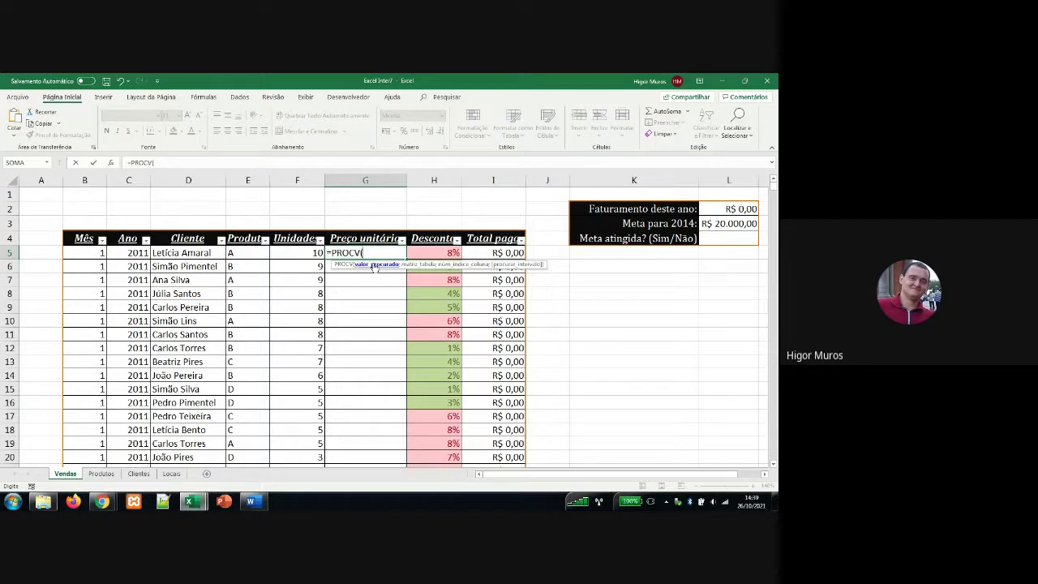
{"action": "left_click", "coordinate": [262, 255]}
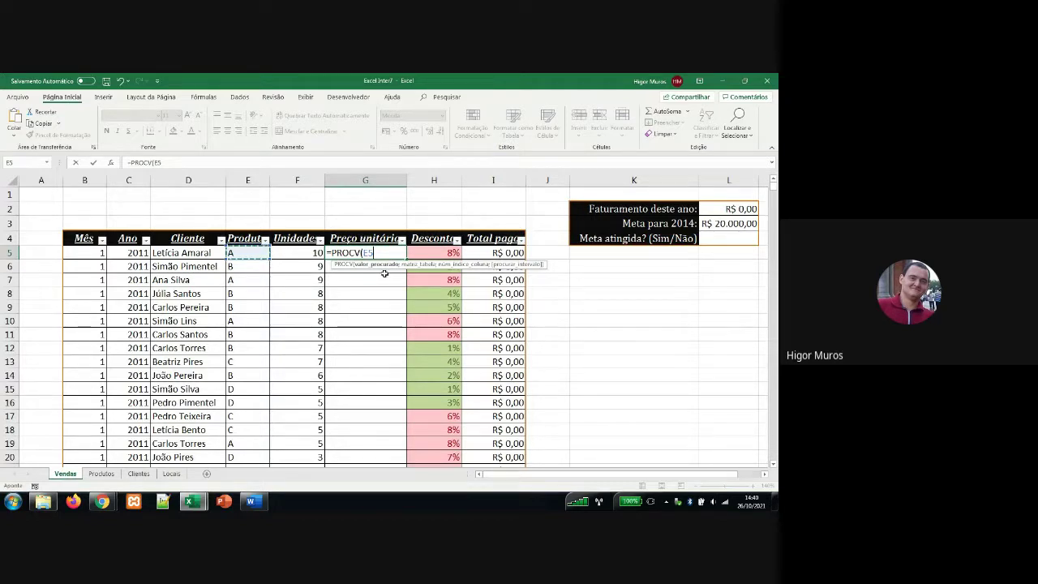
- Set the PROCV table array to the product rows B5:E8 on the Produtos sheet
{"action": "type", "text": ";"}
{"action": "left_click", "coordinate": [102, 474]}
{"action": "left_click_drag", "start_coordinate": [107, 277], "coordinate": [165, 333]}
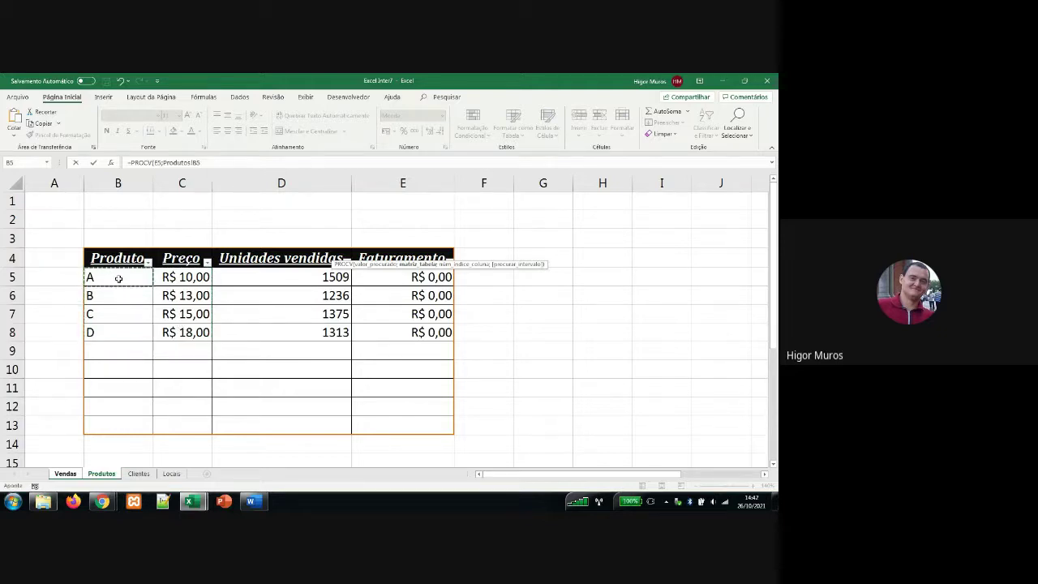
{"action": "left_click_drag", "start_coordinate": [116, 278], "coordinate": [377, 336]}
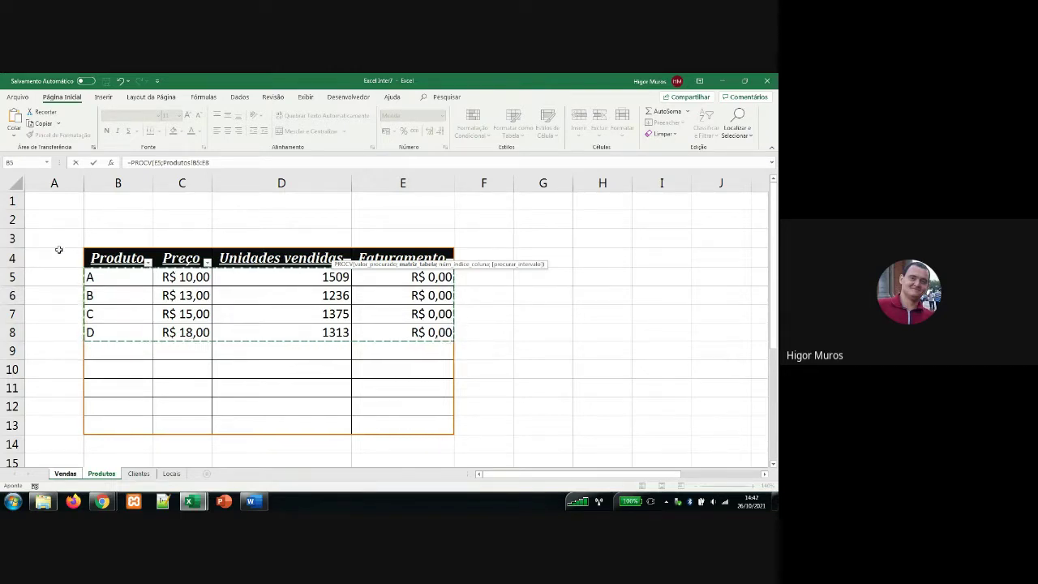
- Try the ranges B5:B8, A5:C8, B5:C8 and B5:E8 on Produtos as alternative PROCV table arrays
{"action": "left_click_drag", "start_coordinate": [111, 277], "coordinate": [104, 337]}
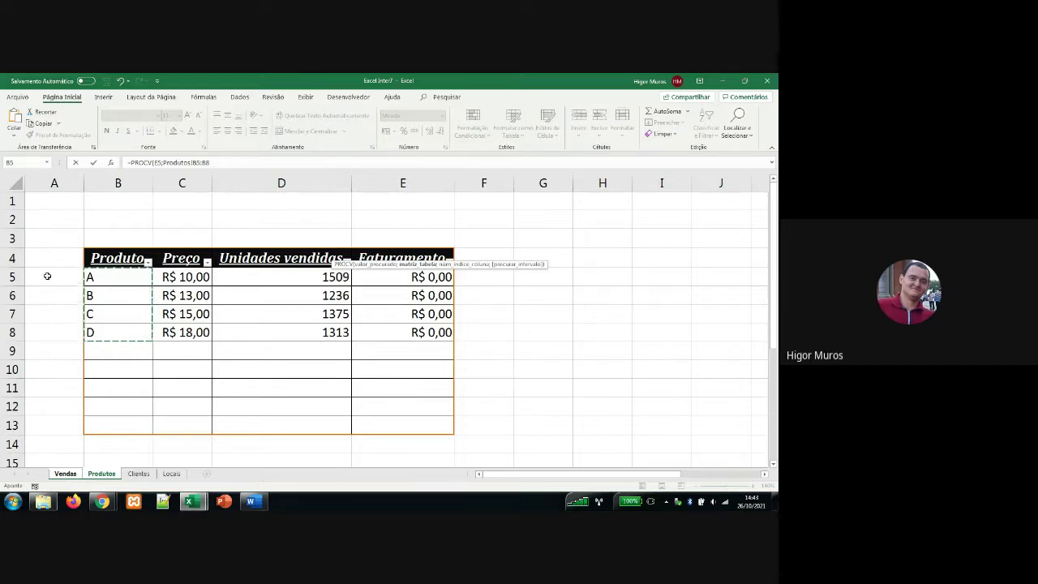
{"action": "left_click_drag", "start_coordinate": [47, 276], "coordinate": [47, 327]}
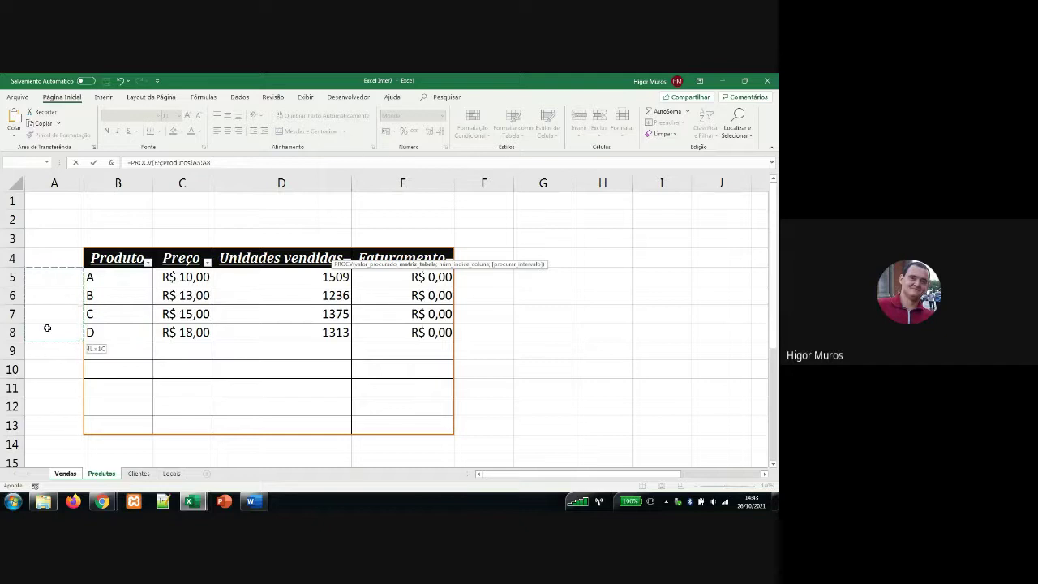
{"action": "left_click_drag", "start_coordinate": [147, 326], "coordinate": [194, 332]}
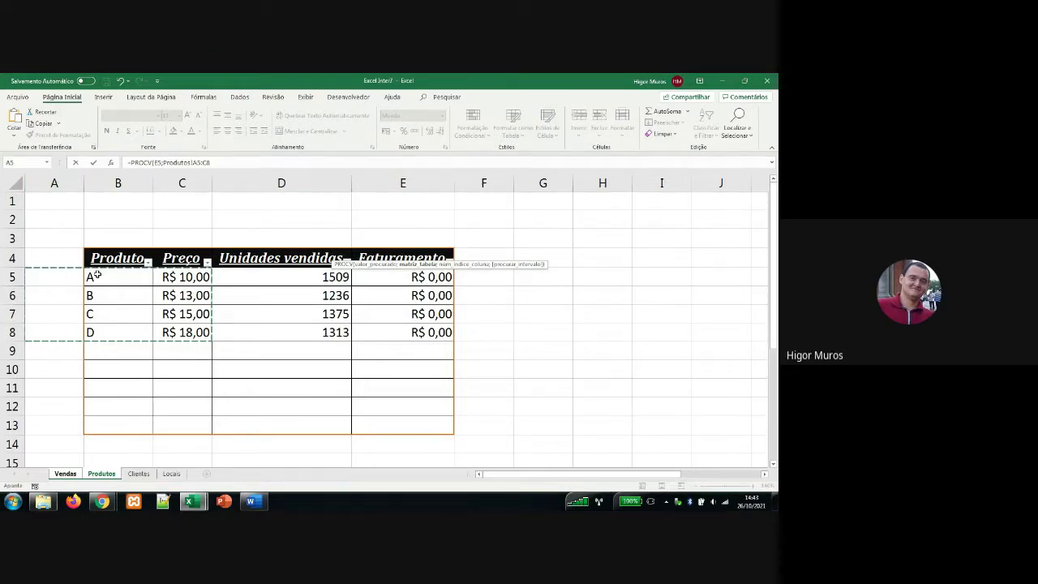
{"action": "left_click_drag", "start_coordinate": [91, 277], "coordinate": [110, 313]}
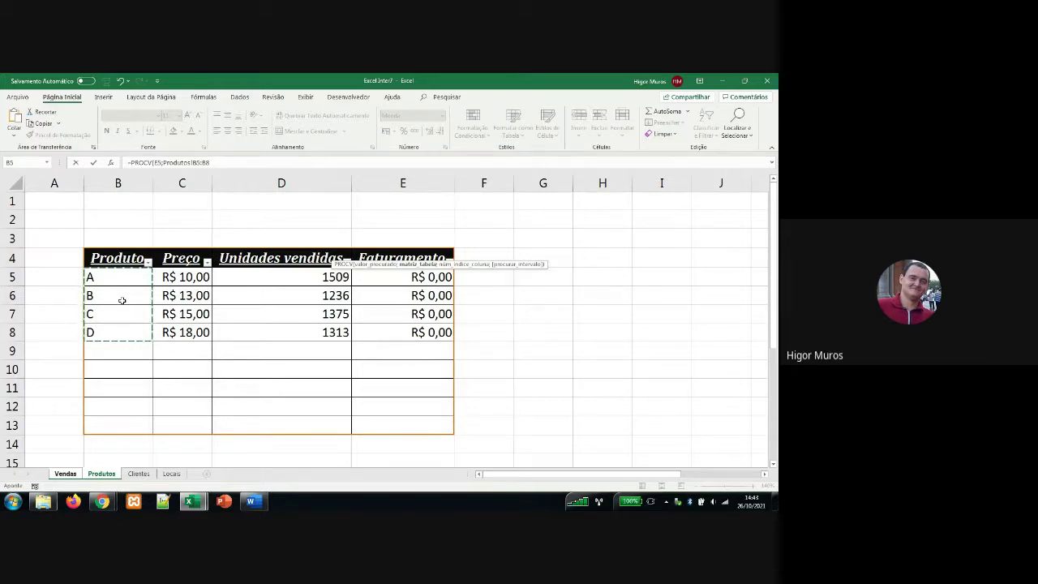
{"action": "key", "text": "shift+Right"}
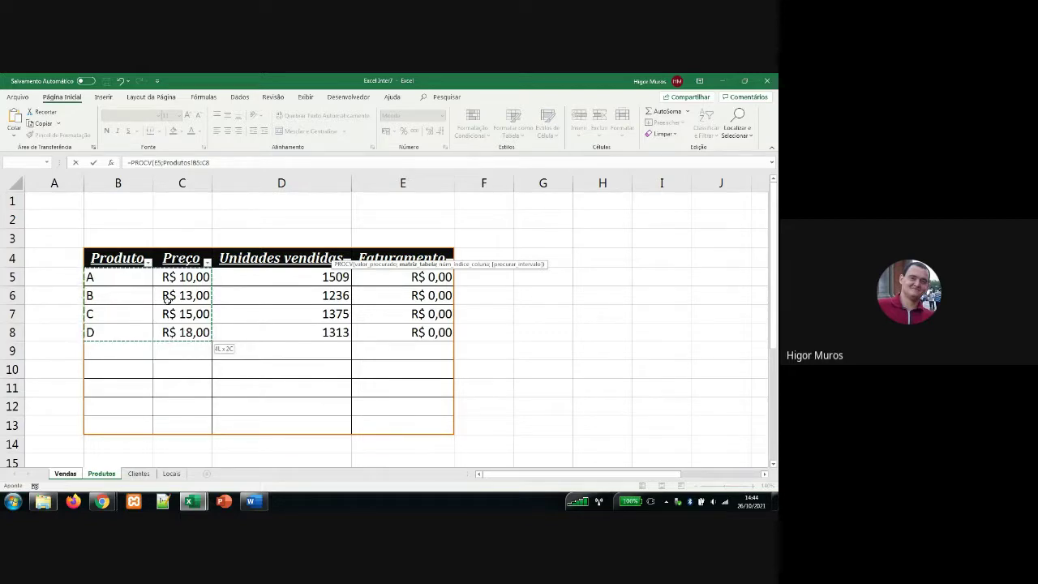
{"action": "key", "text": "shift+Right"}
{"action": "key", "text": "shift+Right"}
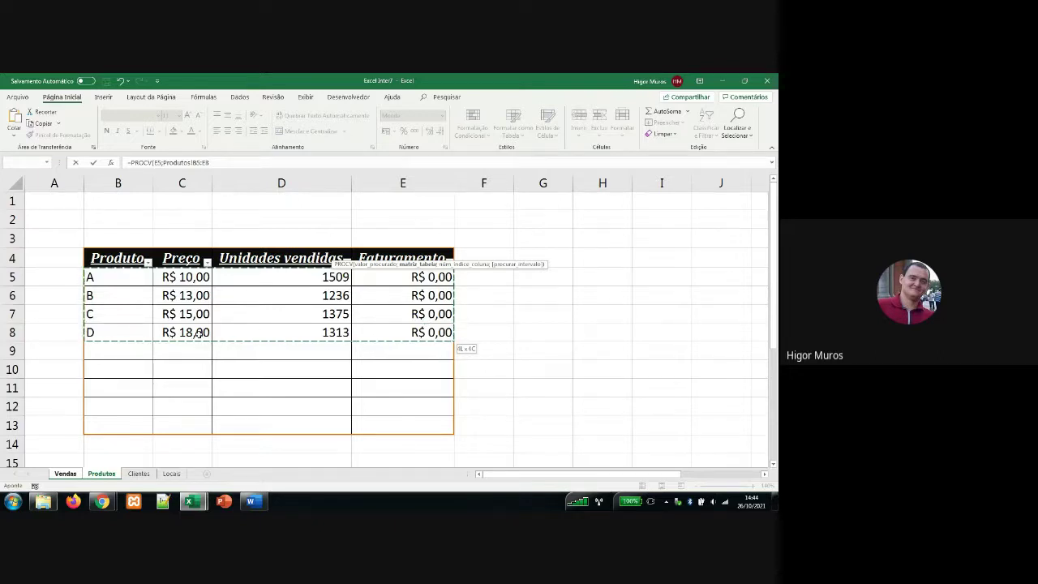
- Set the PROCV table array to Produtos!B5:C8 and the column index to 2
{"action": "left_click", "coordinate": [110, 277]}
{"action": "left_click_drag", "start_coordinate": [110, 277], "coordinate": [168, 336]}
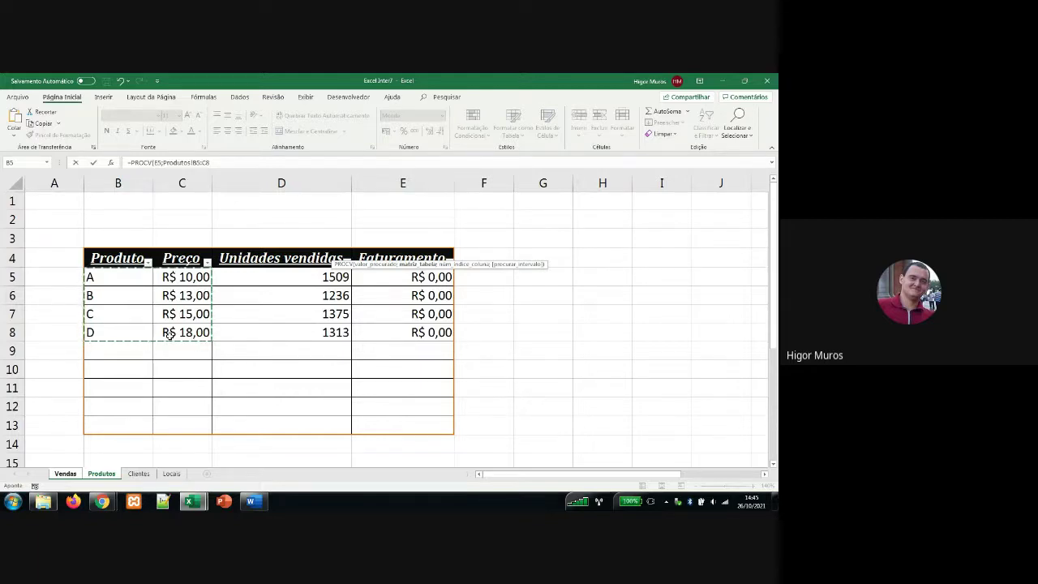
{"action": "type", "text": ";2"}
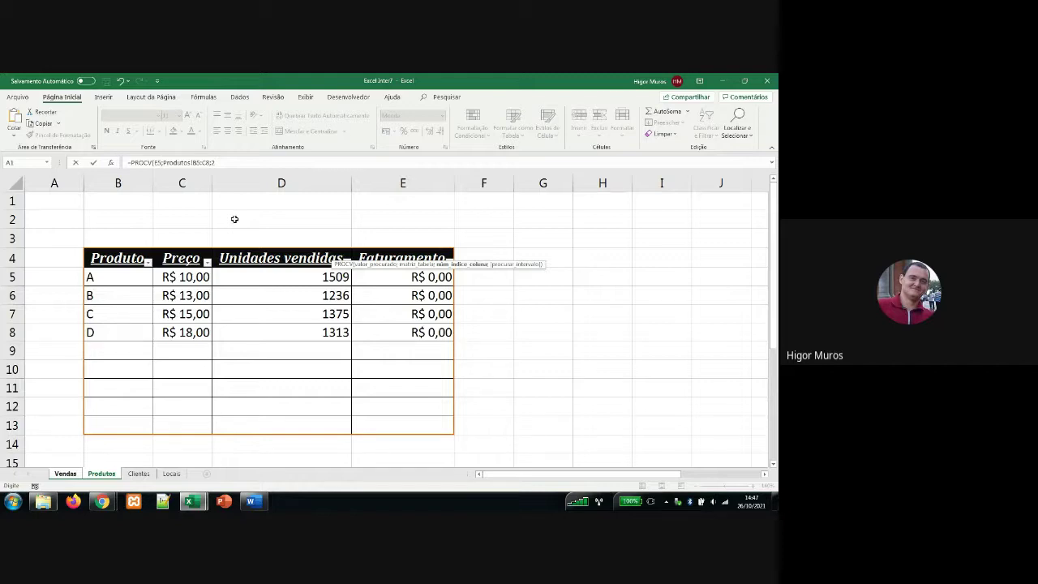
{"action": "type", "text": ";"}
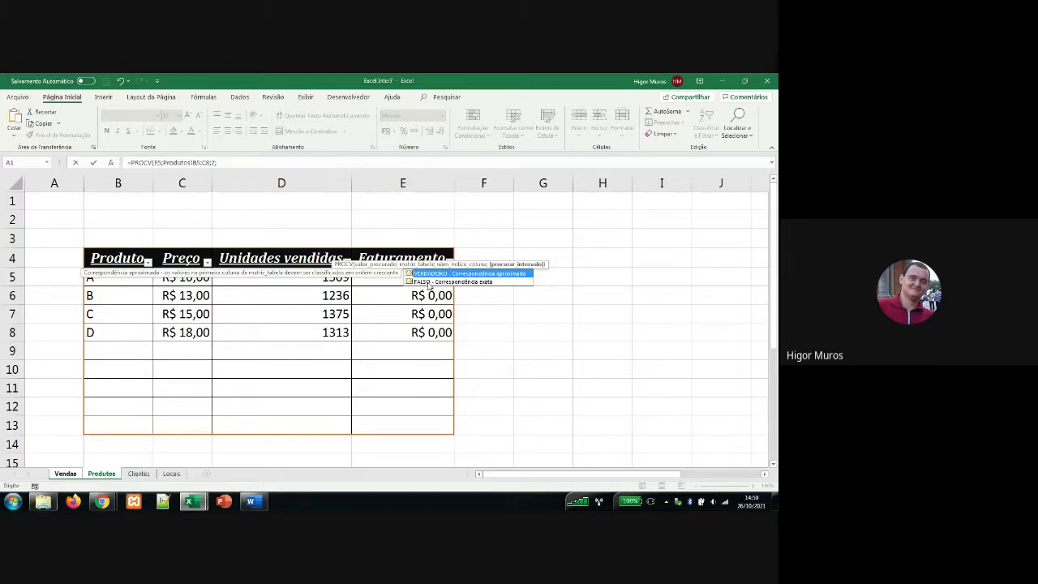
- Try falso and 0 in turn as the PROCV range lookup argument, clearing each entry
{"action": "type", "text": "also"}
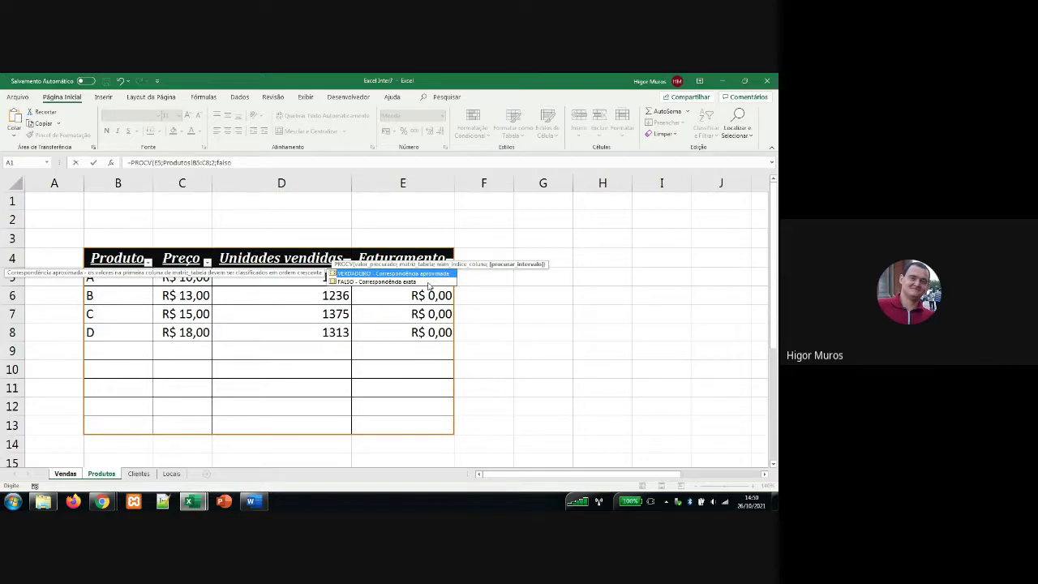
{"action": "key", "text": "BackSpace"}
{"action": "key", "text": "BackSpace"}
{"action": "key", "text": "BackSpace"}
{"action": "key", "text": "BackSpace"}
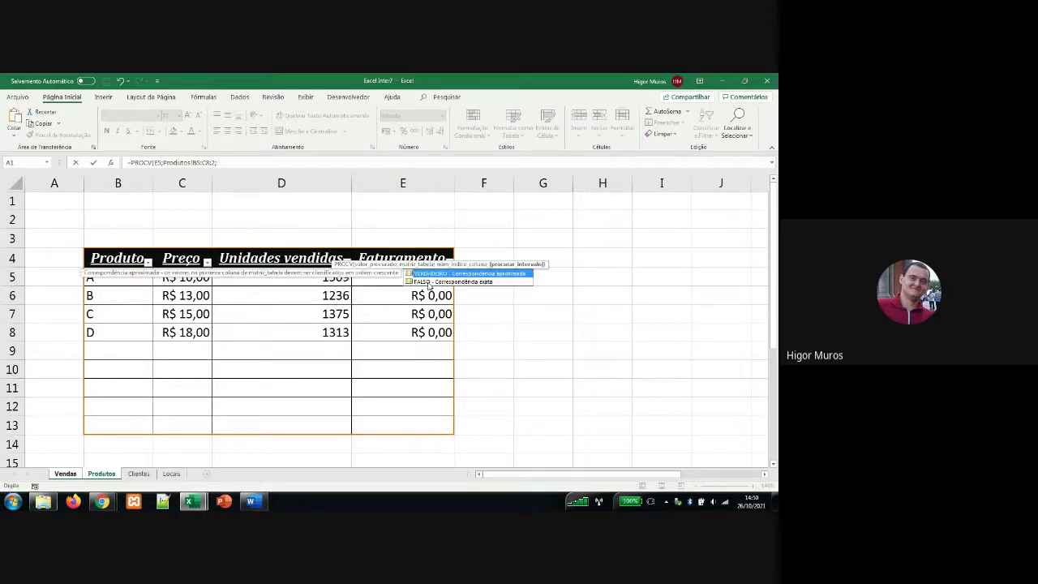
{"action": "type", "text": "0"}
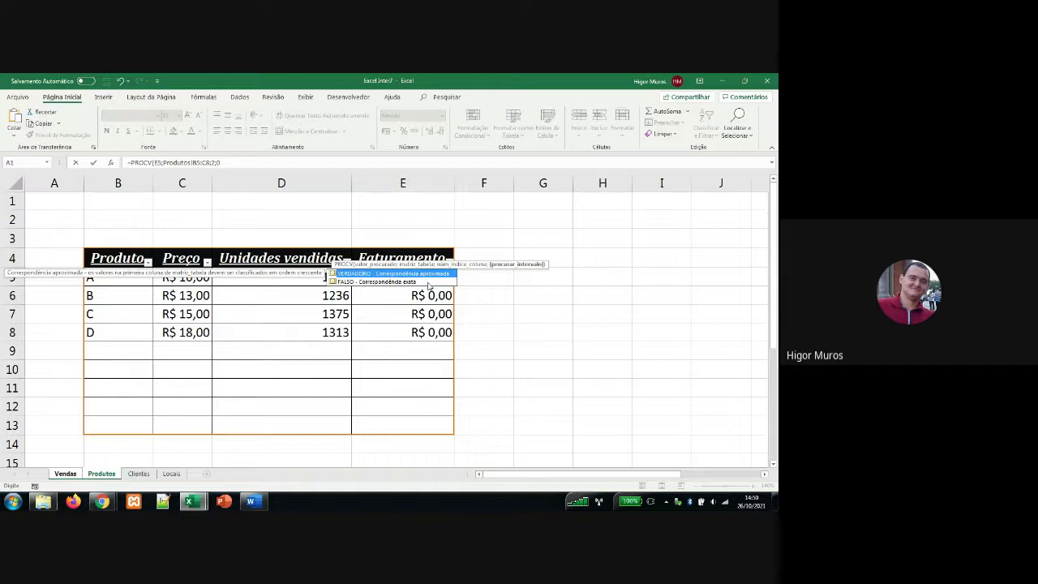
{"action": "key", "text": "BackSpace"}
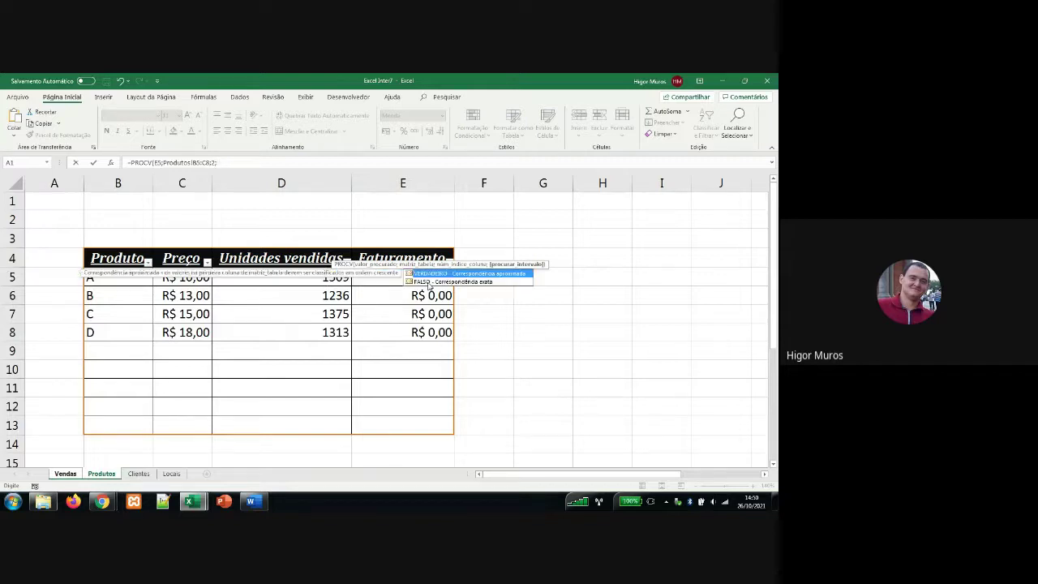
- Try 1 and the start of verdadeiro as the range lookup argument, clearing each entry
{"action": "type", "text": "1"}
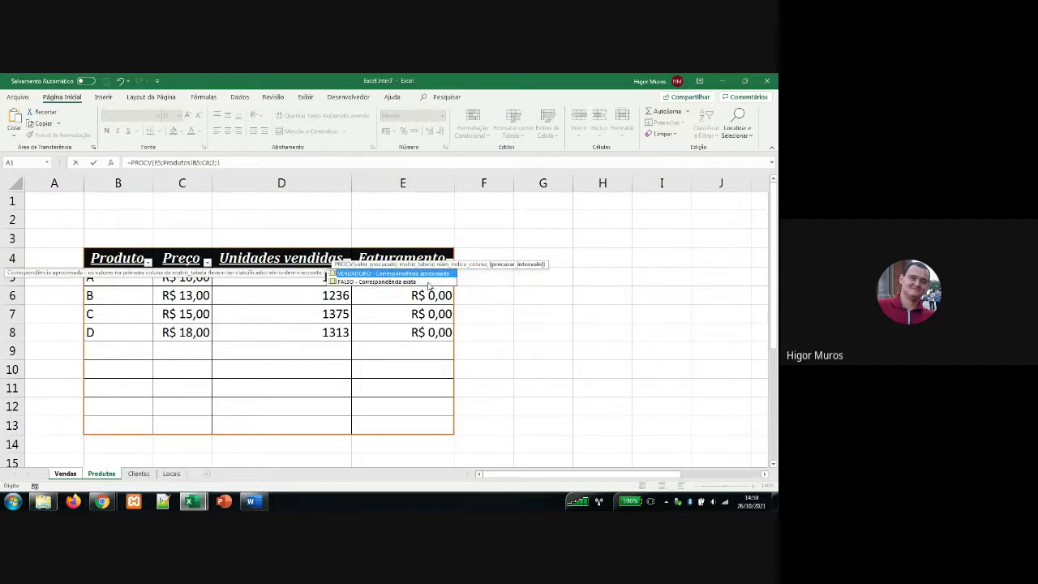
{"action": "key", "text": "BackSpace"}
{"action": "type", "text": "verd"}
{"action": "key", "text": "BackSpace"}
{"action": "key", "text": "BackSpace"}
{"action": "key", "text": "BackSpace"}
{"action": "key", "text": "BackSpace"}
{"action": "key", "text": "BackSpace"}
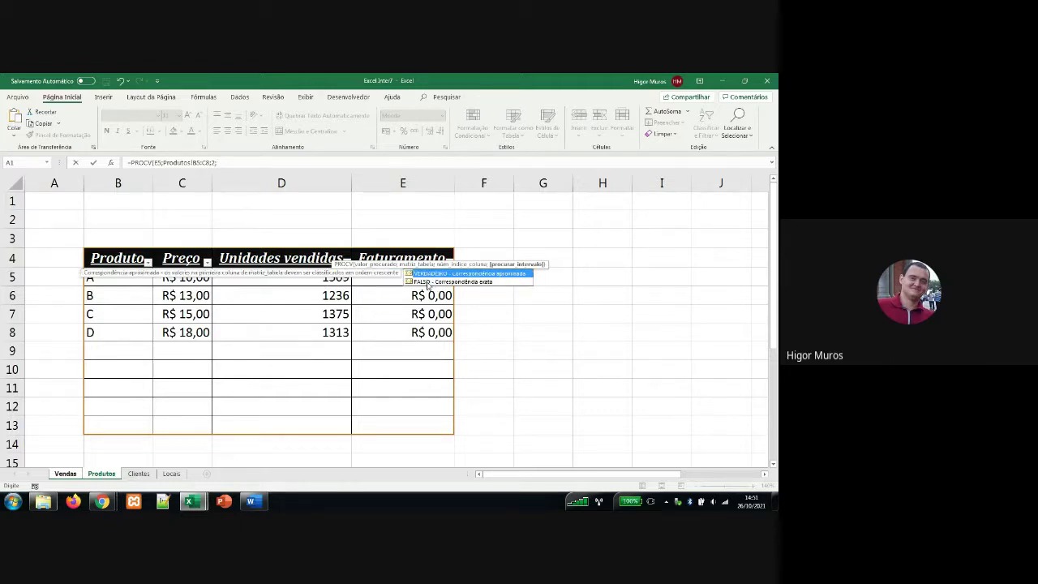
- Insert the suggested FALSO exact-match value as the range lookup argument, and erase it again
{"action": "double_click", "coordinate": [427, 282]}
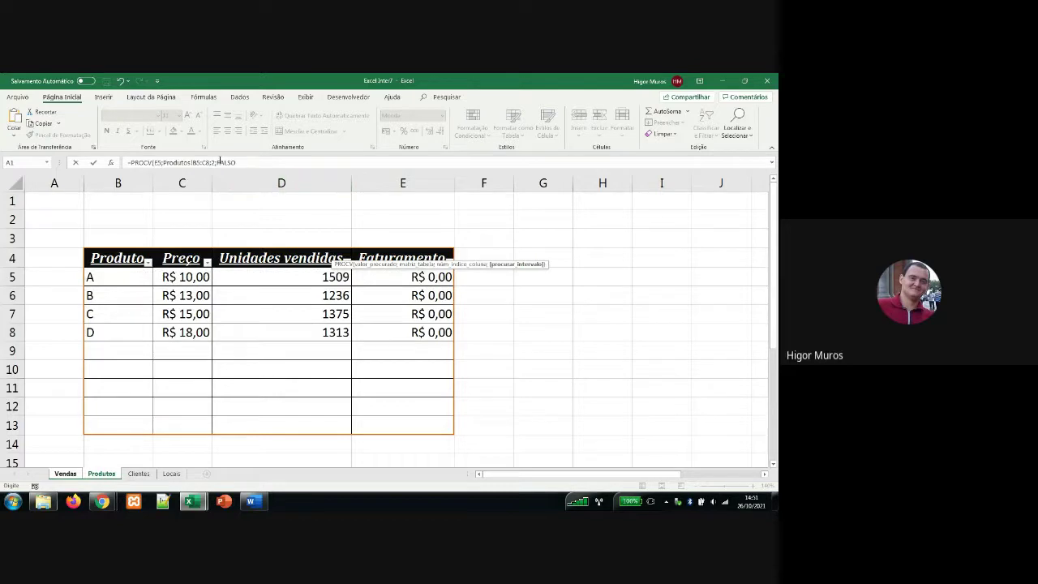
{"action": "key", "text": "BackSpace"}
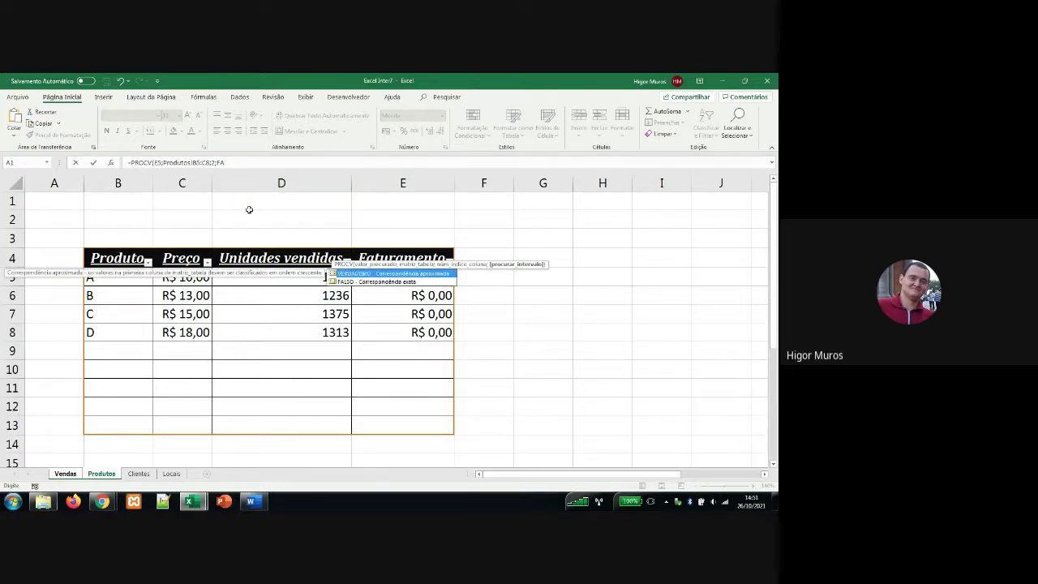
{"action": "key", "text": "BackSpace"}
{"action": "key", "text": "BackSpace"}
- Set the range lookup argument to FALSO for an exact match, and close and enter the PROCV formula in G5
{"action": "key", "text": "Down"}
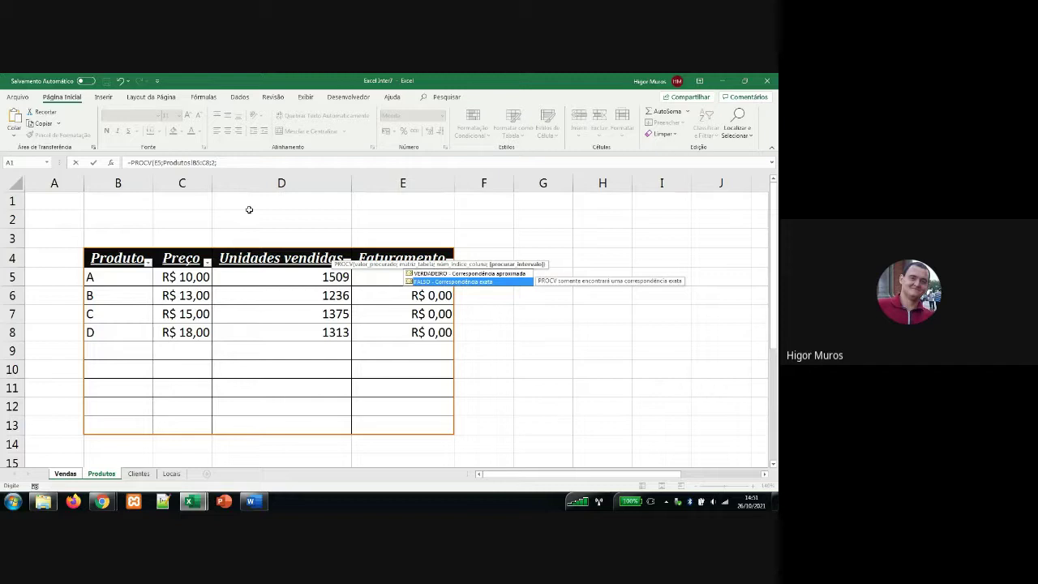
{"action": "key", "text": "Tab"}
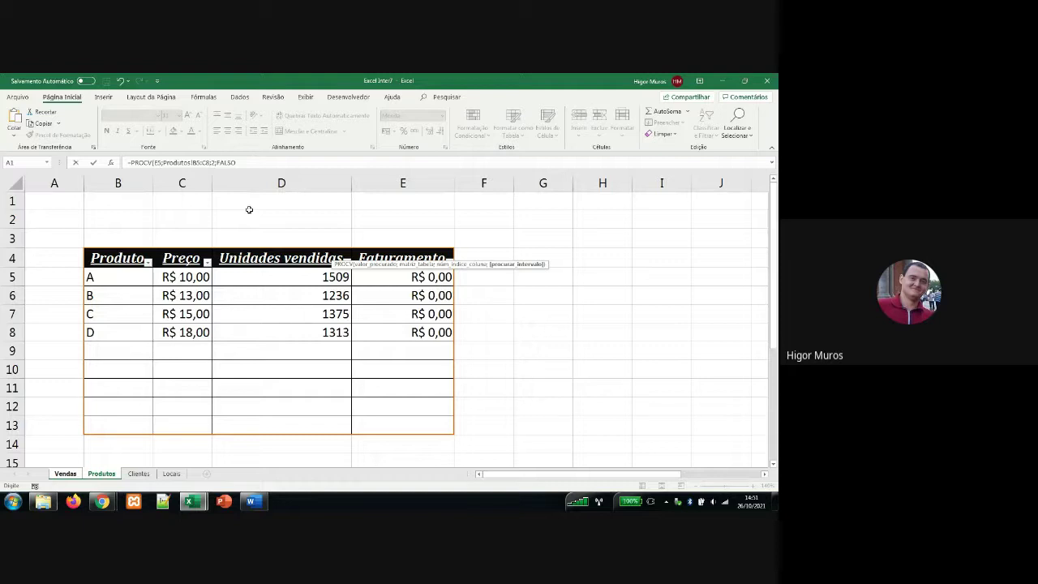
{"action": "type", "text": ")"}
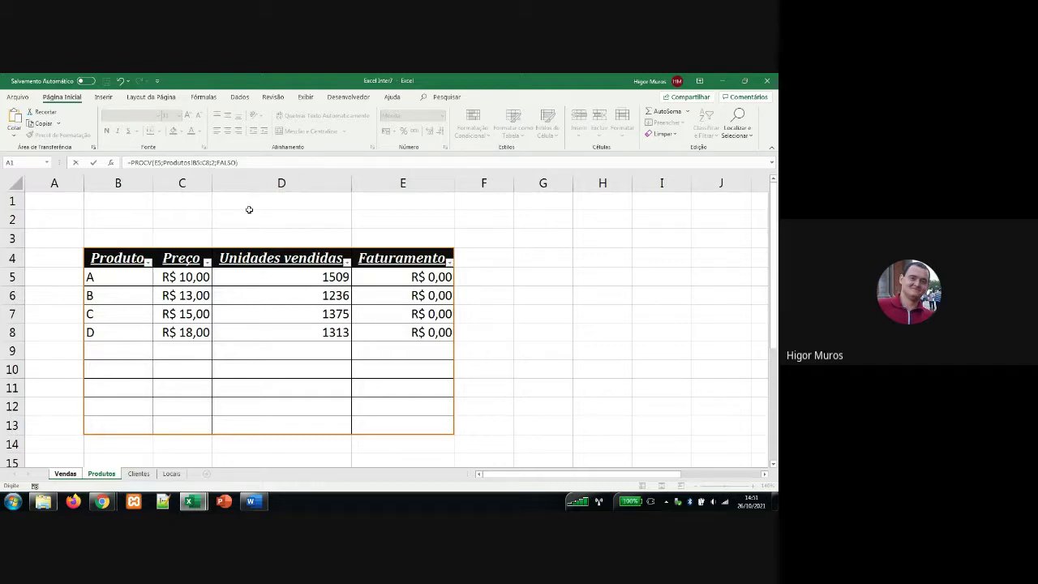
{"action": "key", "text": "Return"}
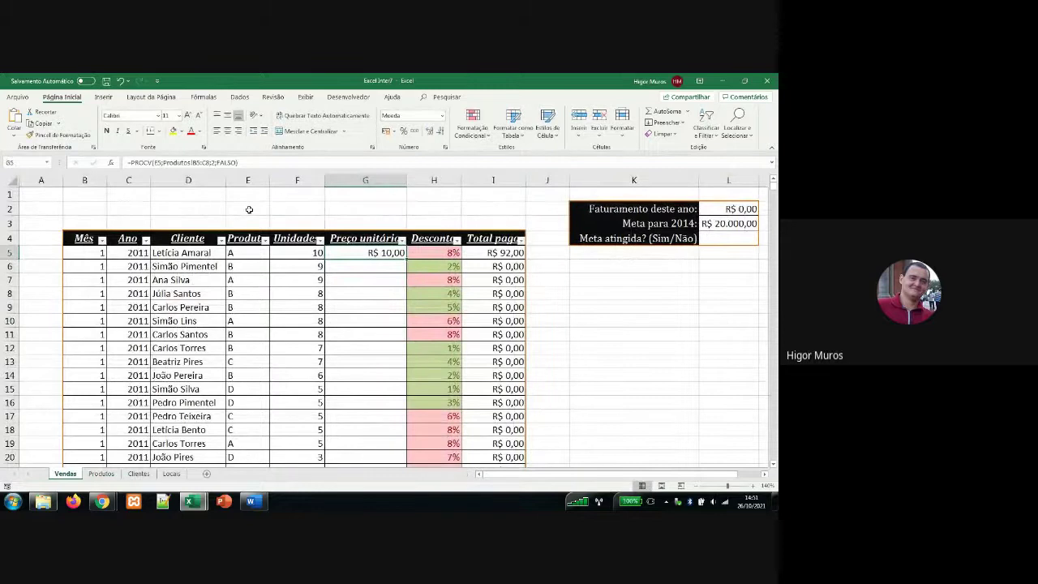
- Review the PROCV formula in G5, and fill it down the whole Preço unitário column
{"action": "double_click", "coordinate": [365, 253]}
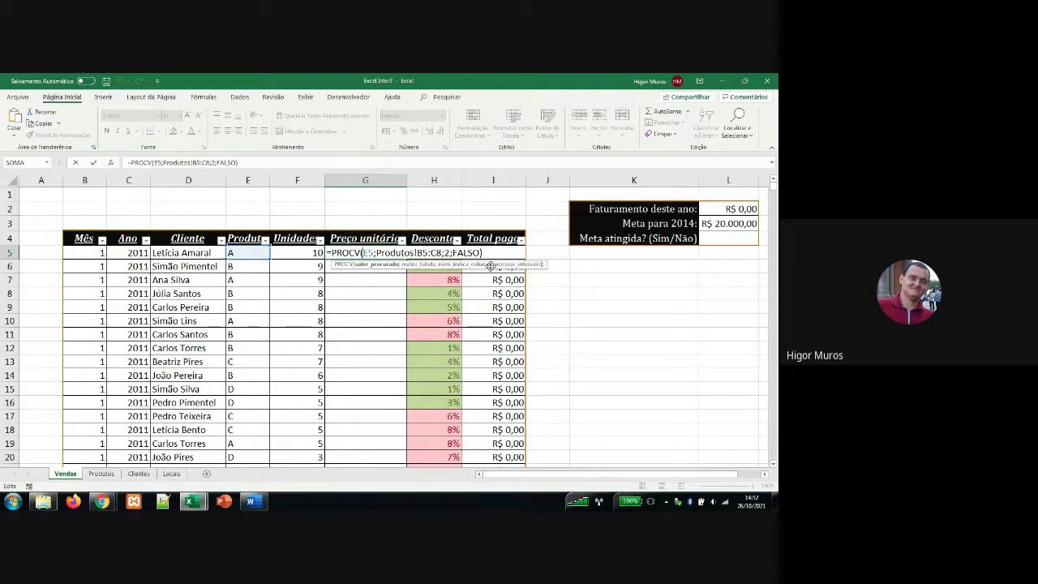
{"action": "key", "text": "ctrl+Return"}
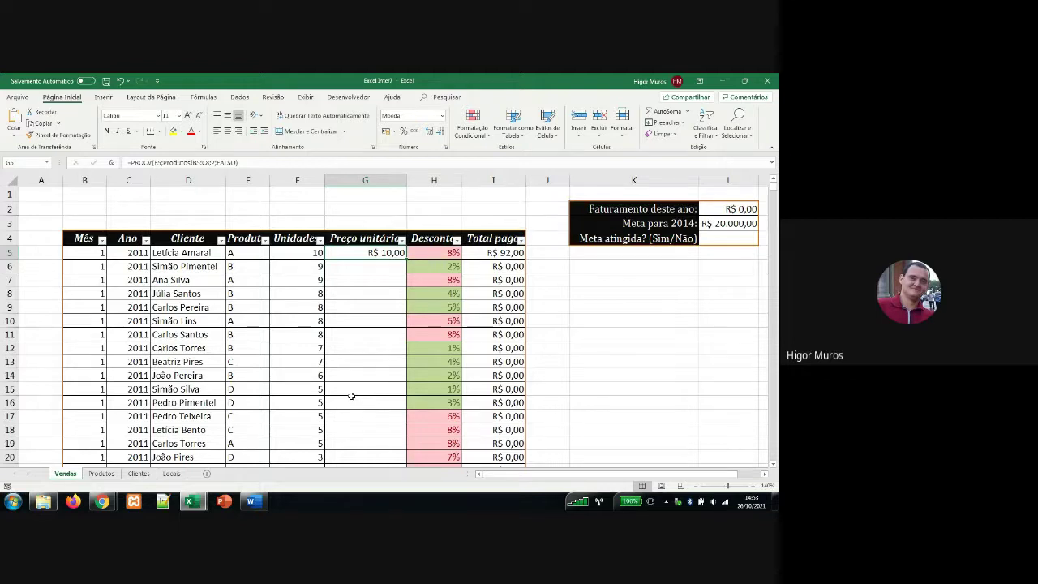
{"action": "left_click", "coordinate": [348, 265]}
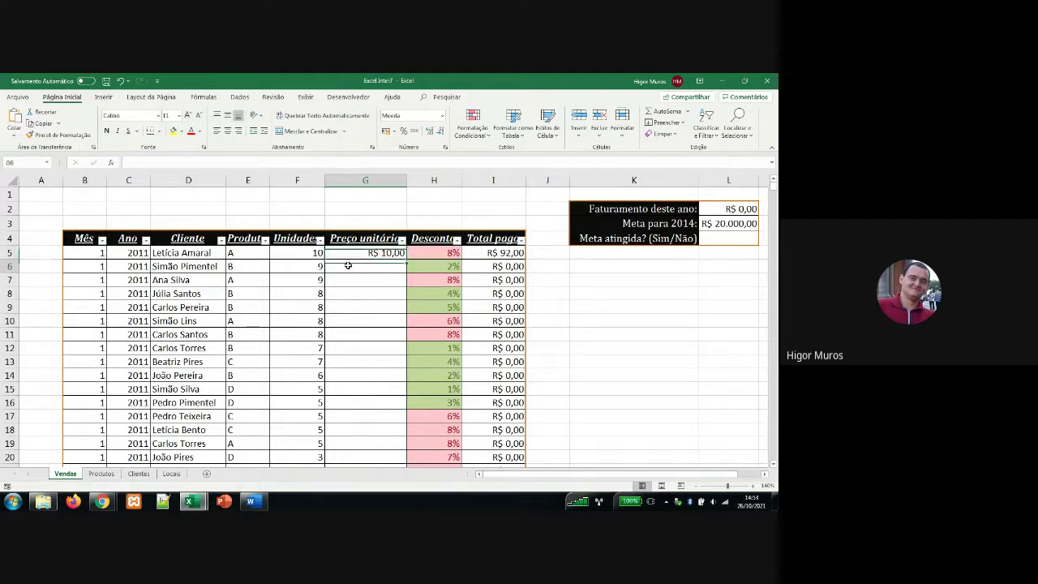
{"action": "left_click", "coordinate": [347, 280]}
{"action": "left_click", "coordinate": [347, 291]}
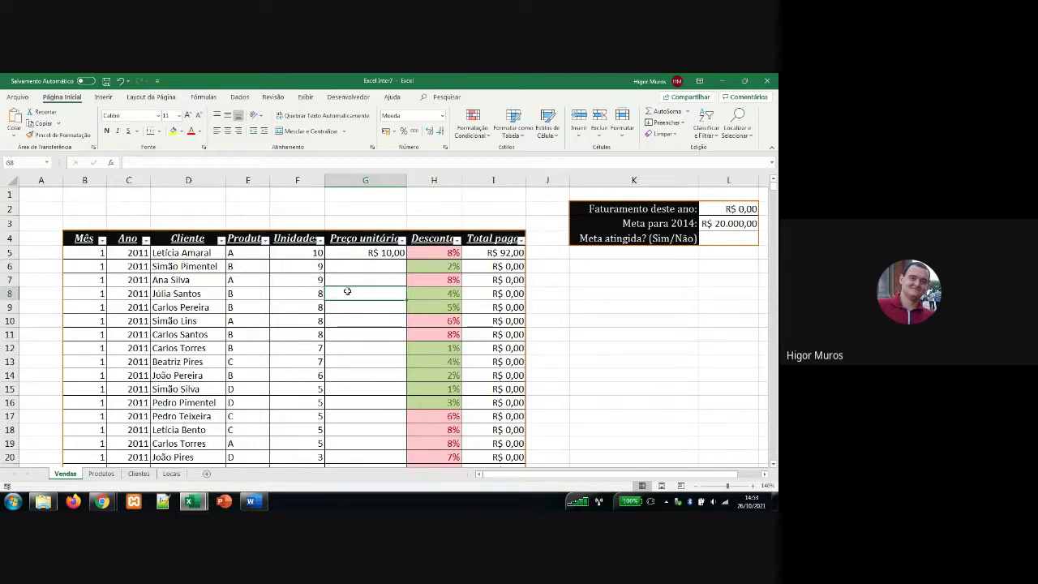
{"action": "left_click", "coordinate": [357, 253]}
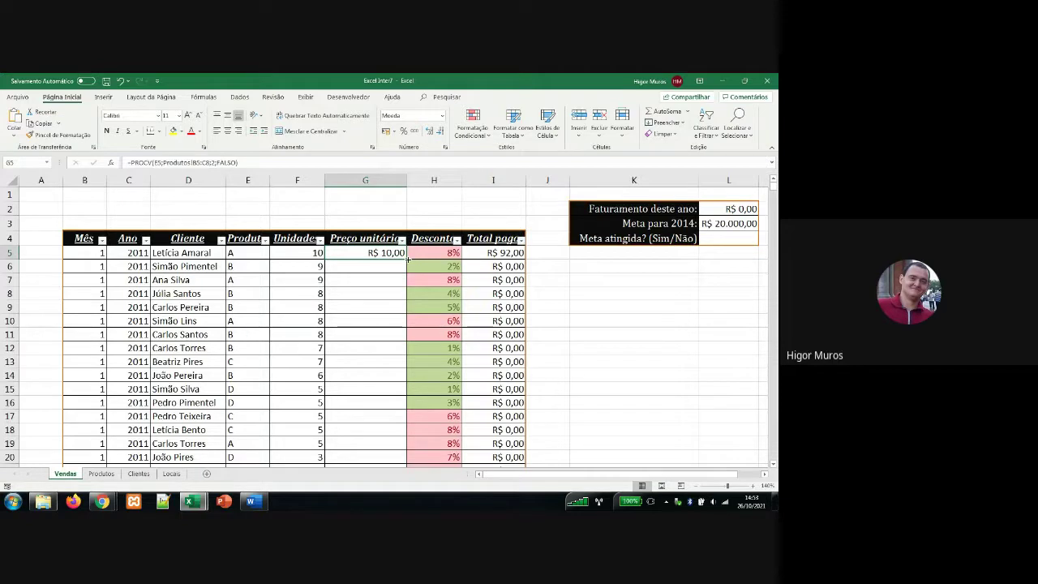
{"action": "double_click", "coordinate": [408, 258]}
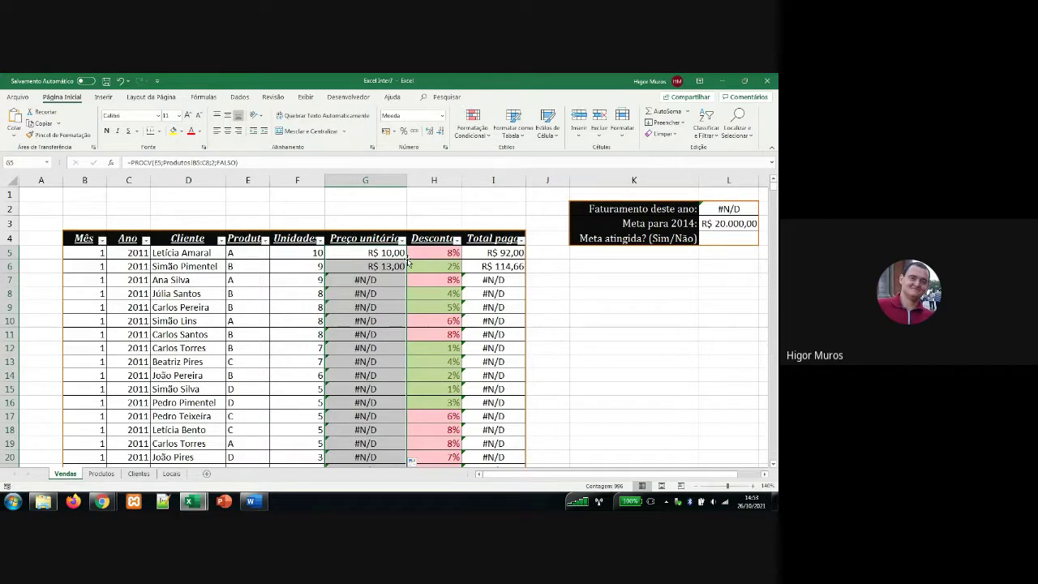
- Examine the filled PROCV formulas in G5, G6 and G7 of the Preço unitário column, leaving them as they are
{"action": "left_click", "coordinate": [405, 253]}
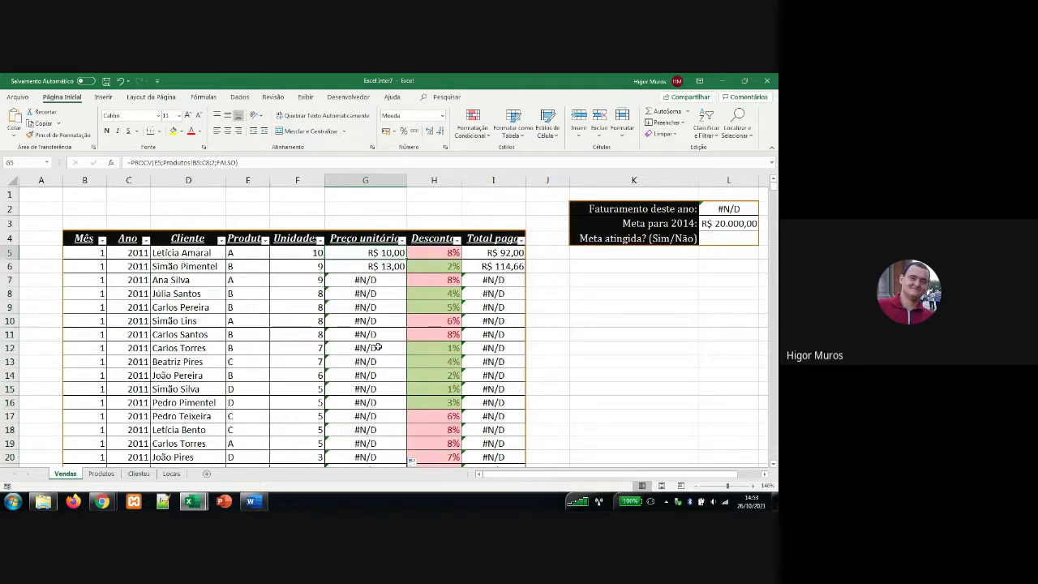
{"action": "left_click", "coordinate": [372, 266]}
{"action": "left_click", "coordinate": [368, 279]}
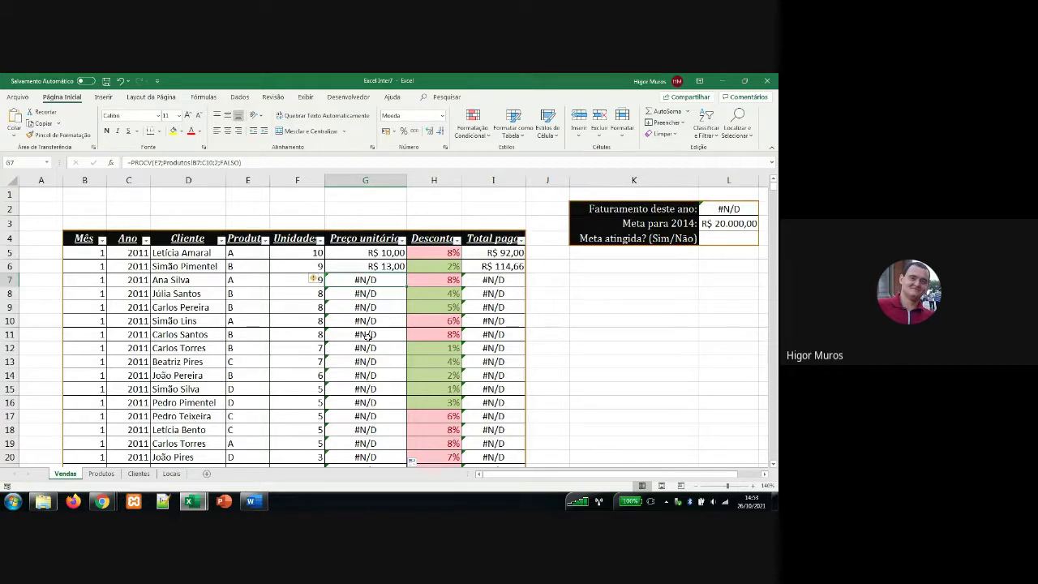
{"action": "key", "text": "Up"}
{"action": "key", "text": "Up"}
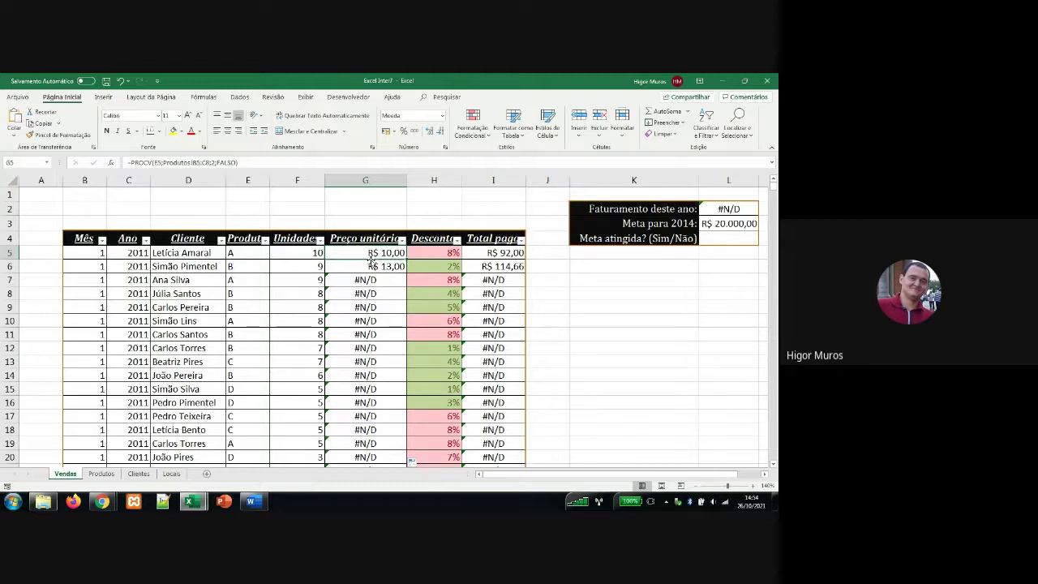
{"action": "double_click", "coordinate": [364, 253]}
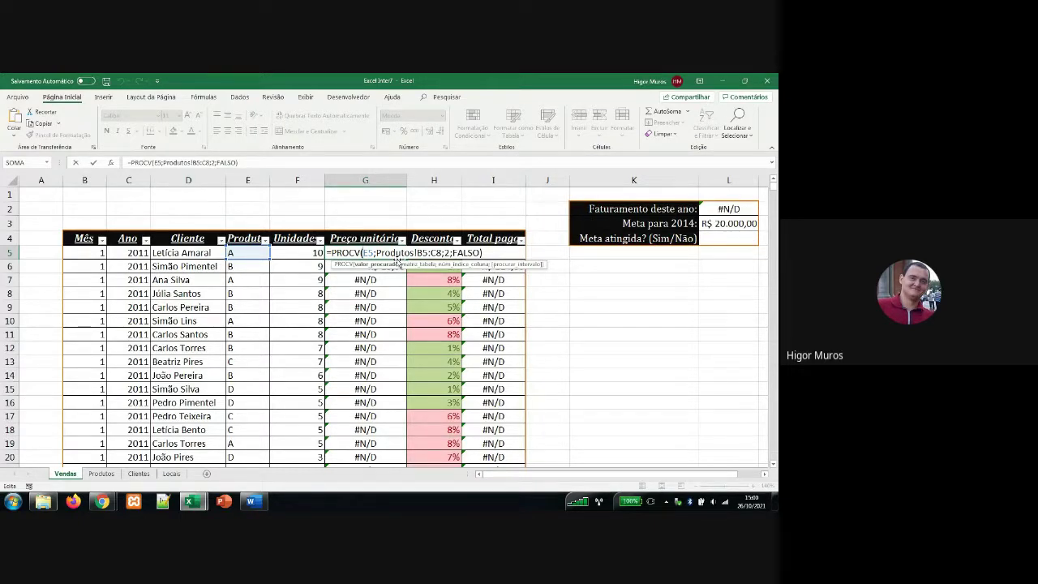
{"action": "key", "text": "Return"}
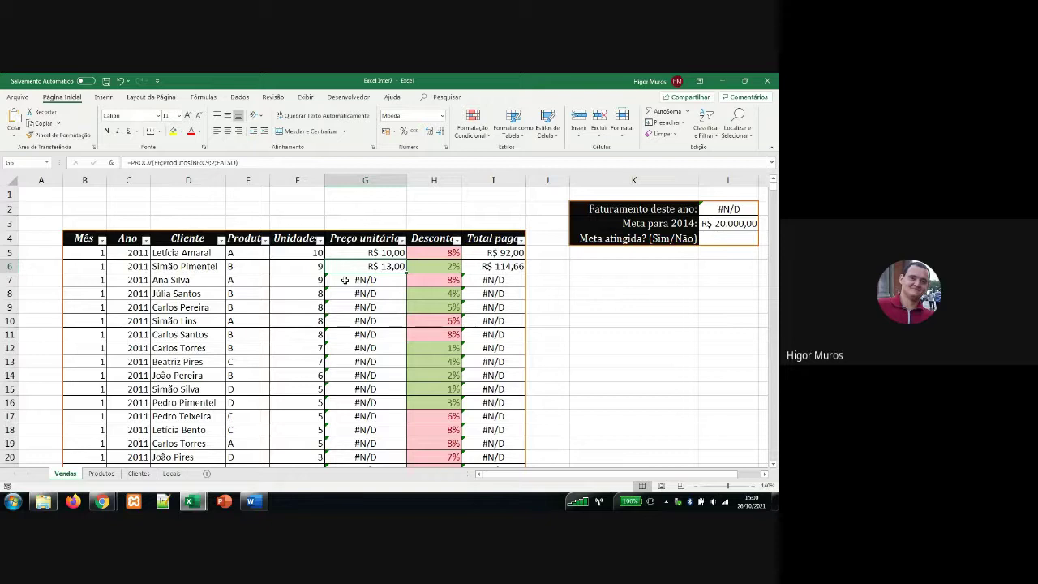
- Inspect the lookup value and table range arguments of the PROCV formula in G7
{"action": "left_click", "coordinate": [345, 280]}
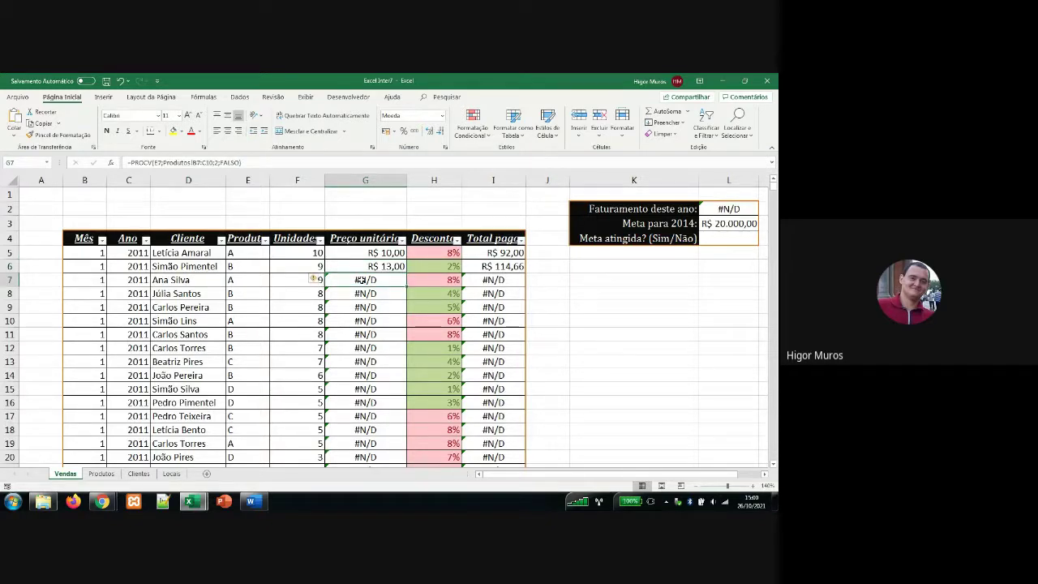
{"action": "double_click", "coordinate": [359, 280]}
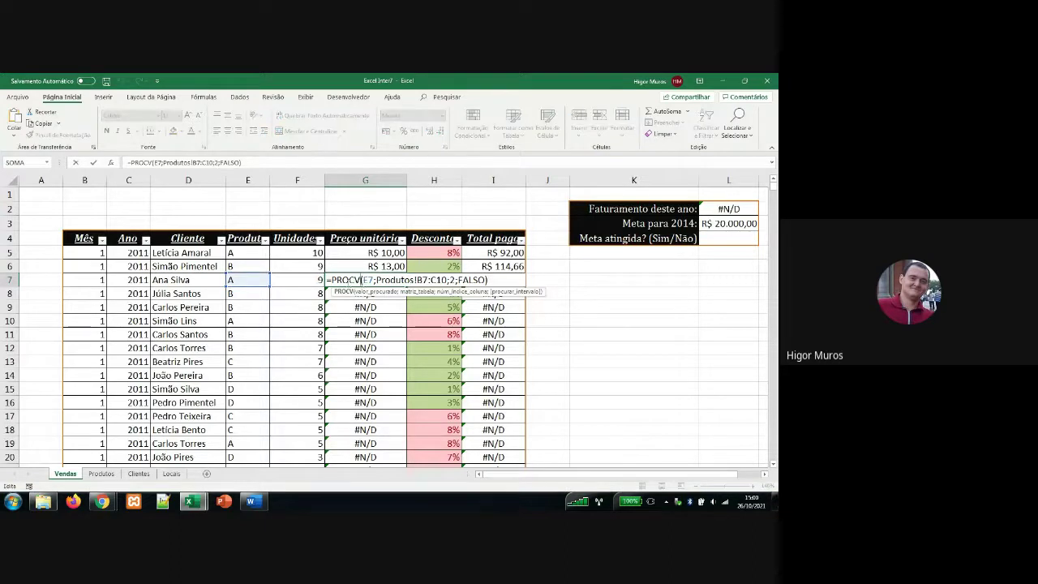
{"action": "key", "text": "Return"}
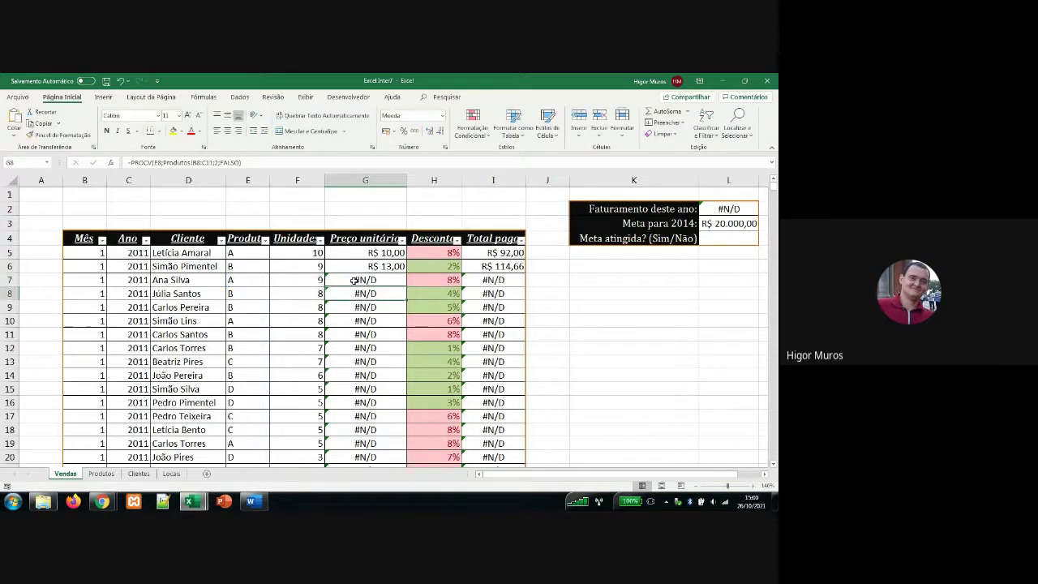
{"action": "left_click", "coordinate": [354, 279]}
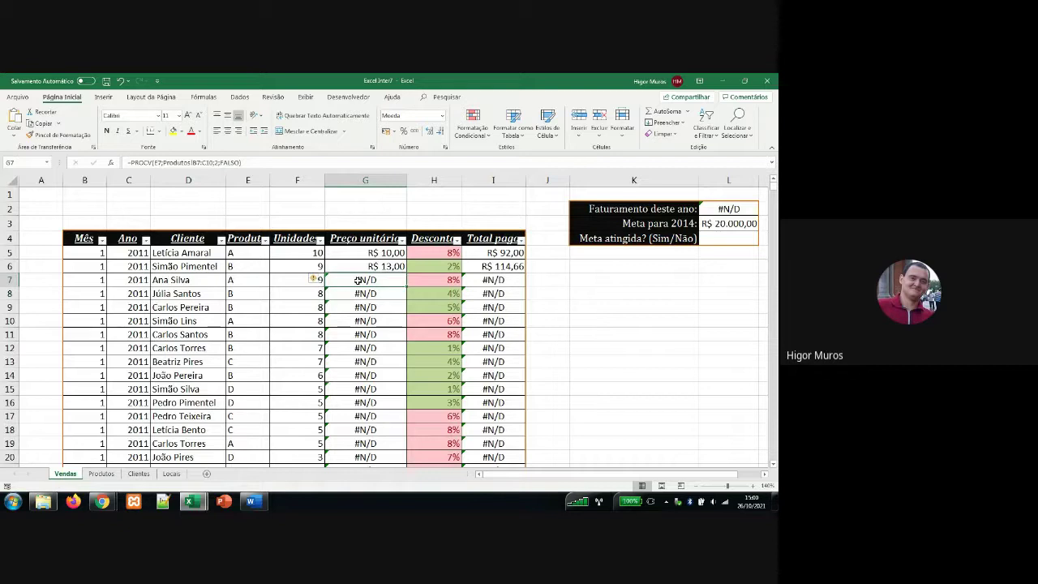
{"action": "double_click", "coordinate": [359, 280]}
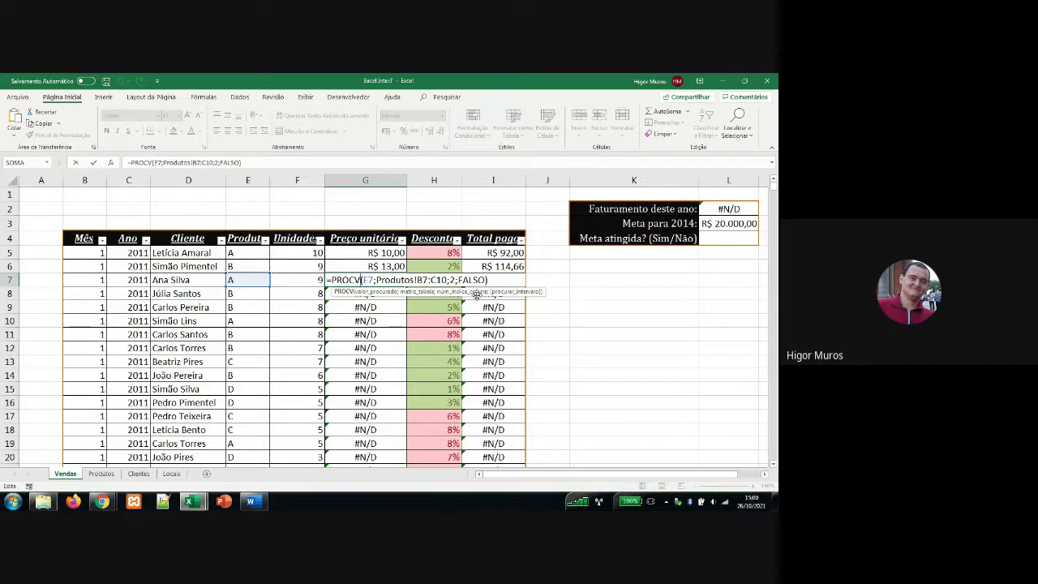
{"action": "left_click_drag", "start_coordinate": [361, 280], "coordinate": [375, 280]}
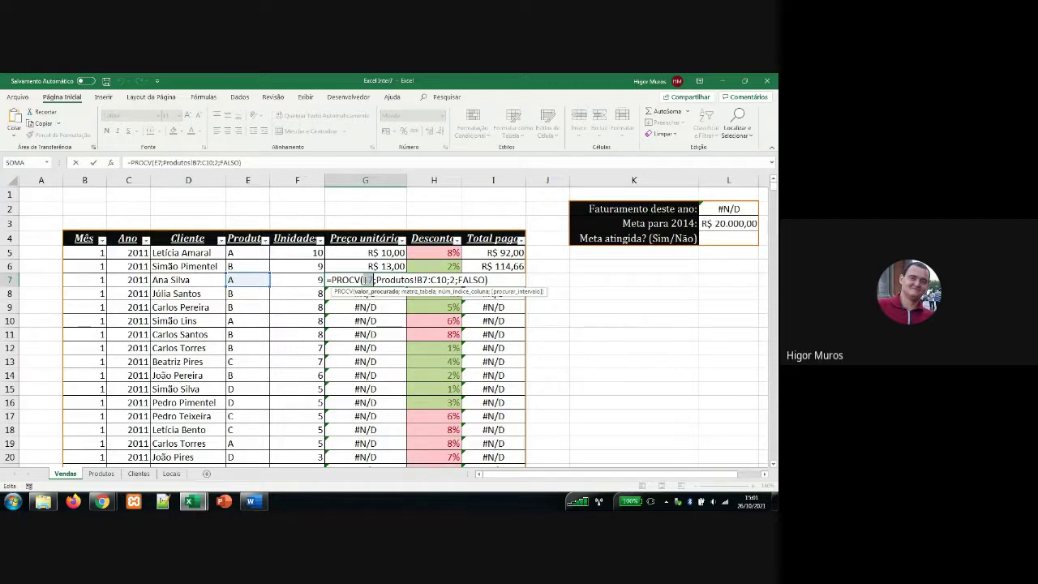
{"action": "left_click", "coordinate": [417, 292]}
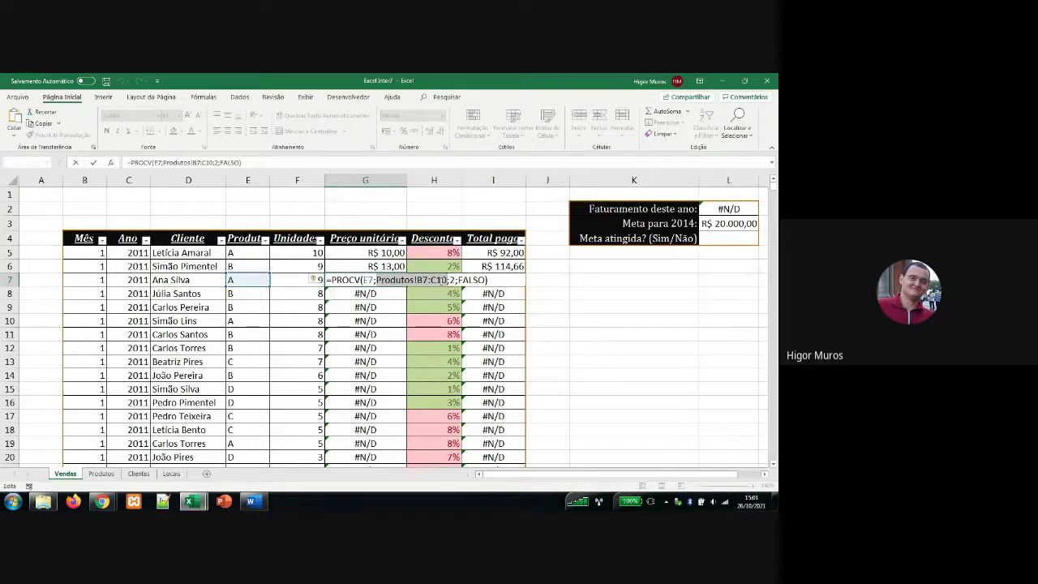
{"action": "key", "text": "Return"}
- Highlight range B7:C10 on the Produtos sheet in yellow, and undo the fill
{"action": "left_click", "coordinate": [102, 474]}
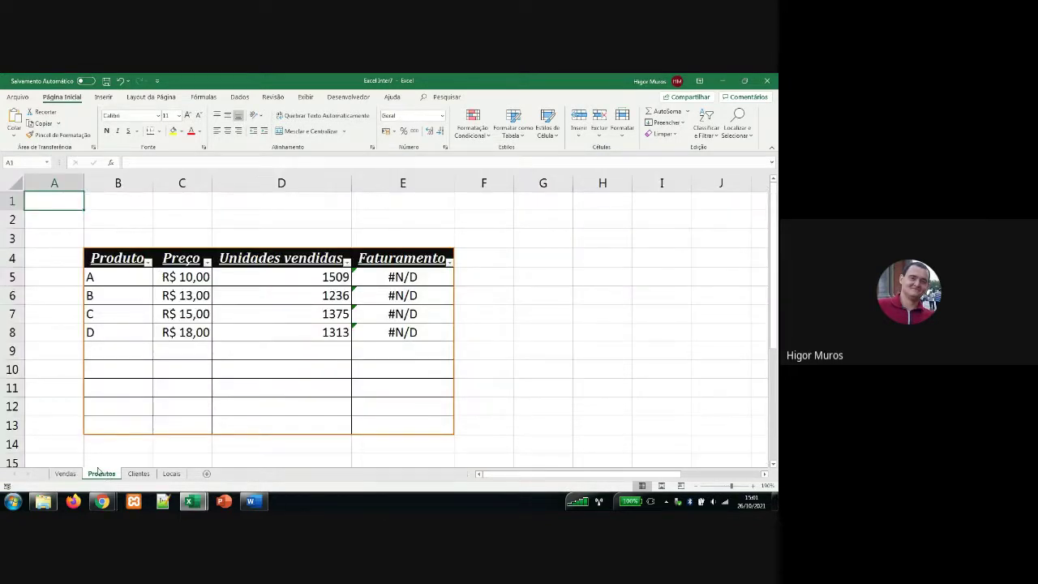
{"action": "left_click", "coordinate": [103, 314]}
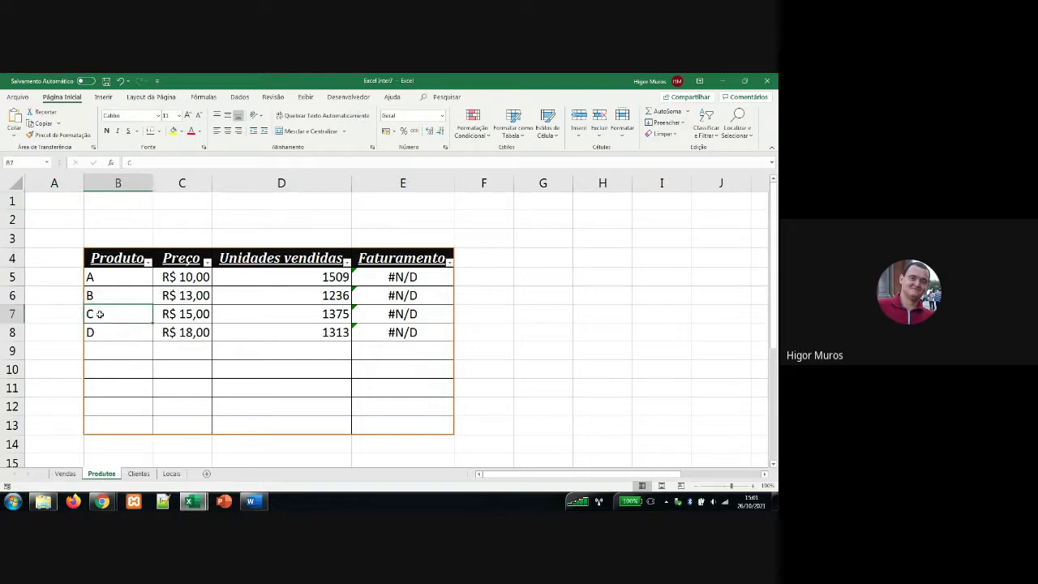
{"action": "mouse_move", "coordinate": [99, 314]}
{"action": "left_mouse_down"}
{"action": "mouse_move", "coordinate": [157, 352]}
{"action": "mouse_move", "coordinate": [168, 373]}
{"action": "left_mouse_up"}
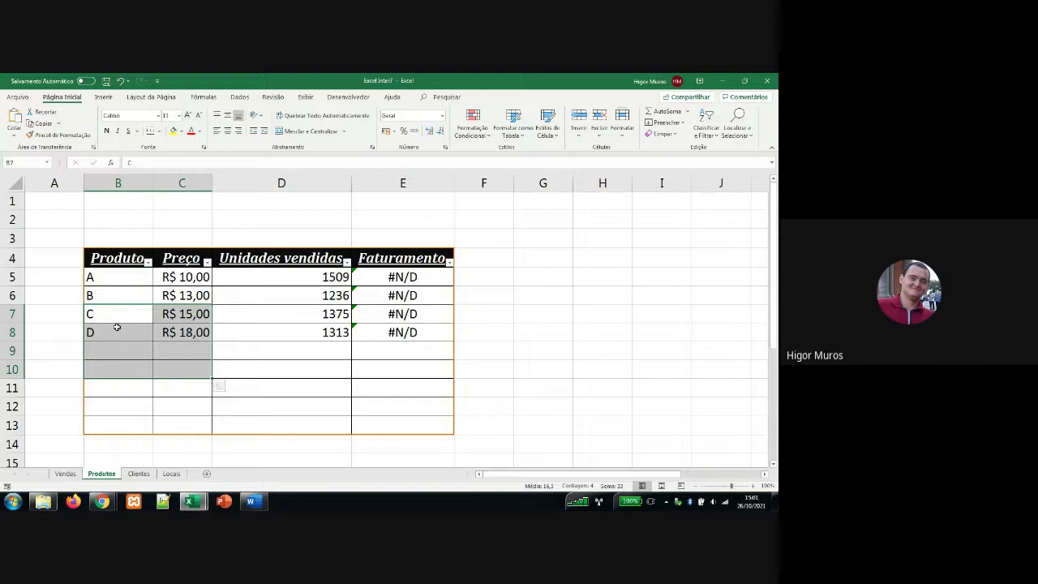
{"action": "left_click", "coordinate": [172, 131]}
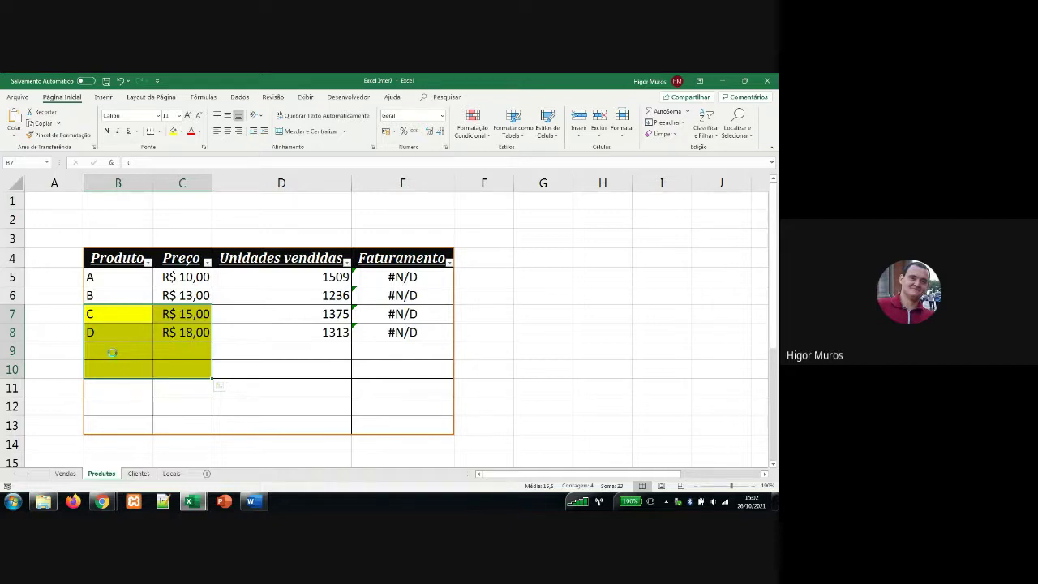
{"action": "key", "text": "ctrl+z"}
{"action": "left_click", "coordinate": [112, 353]}
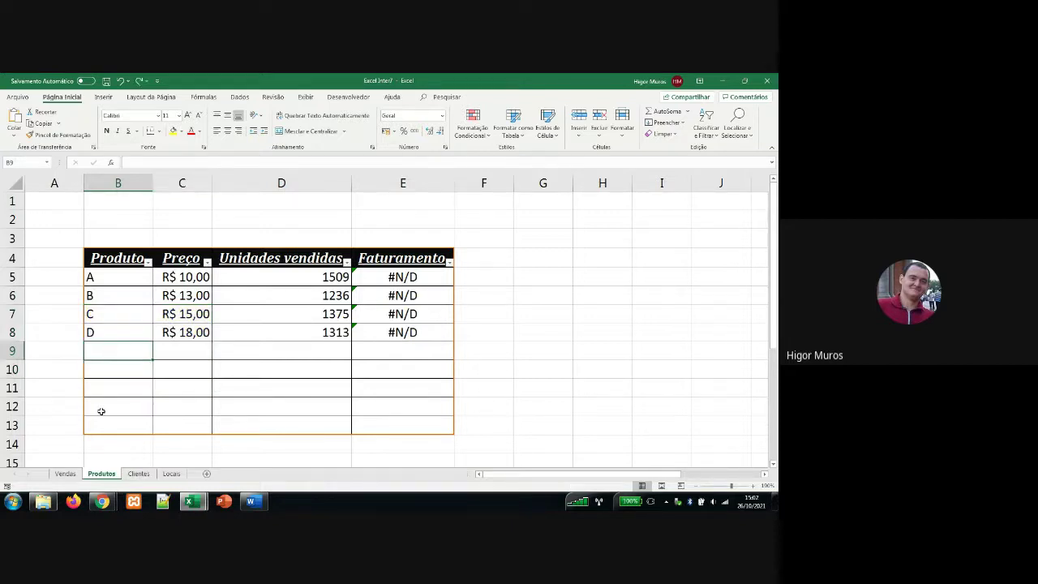
- Compare how the Produtos table range shifts between the PROCV formulas in G5, G6 and G7 on the Vendas sheet
{"action": "left_click", "coordinate": [66, 474]}
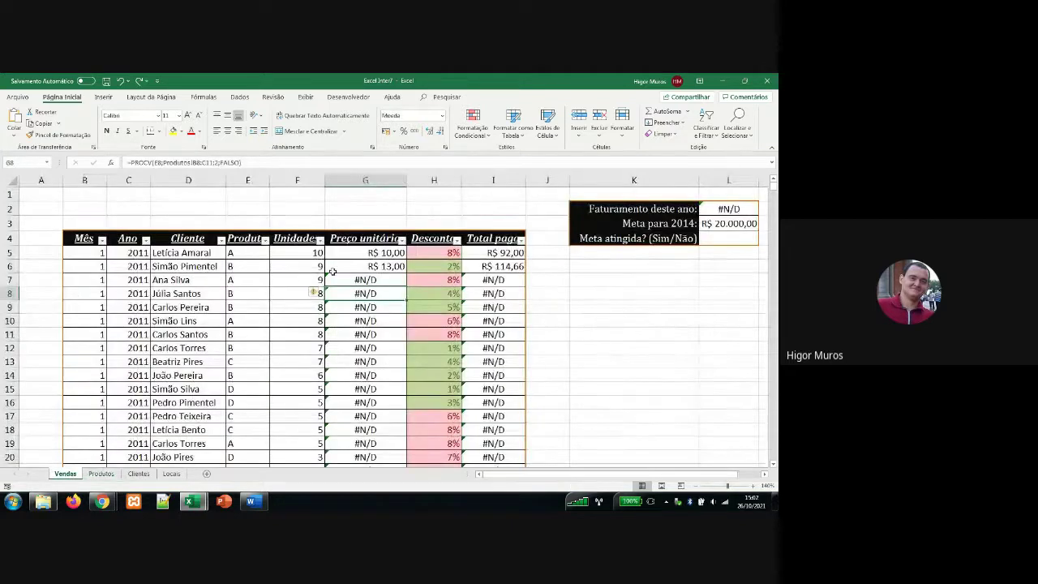
{"action": "double_click", "coordinate": [358, 254]}
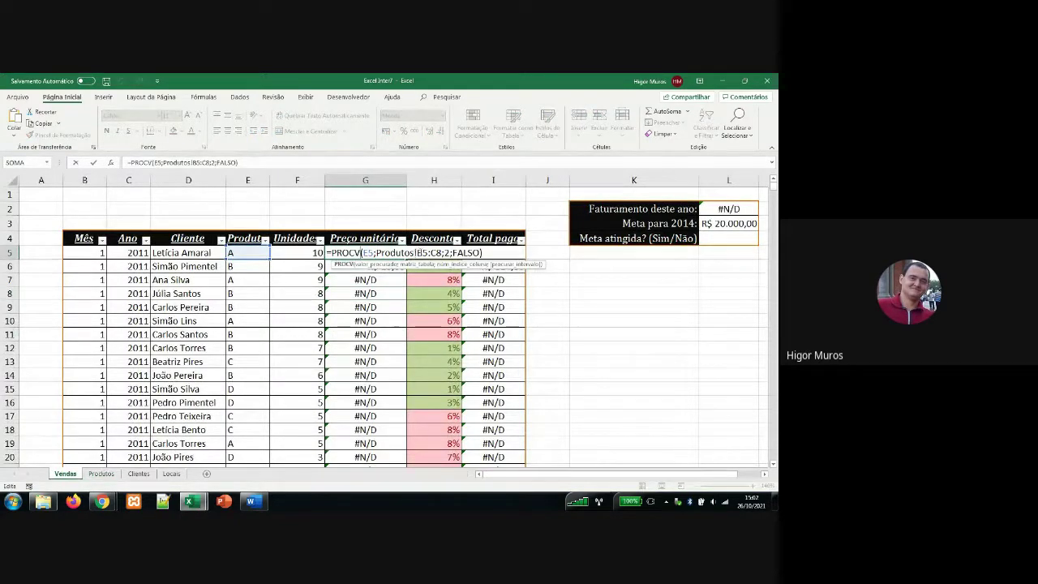
{"action": "left_click", "coordinate": [438, 253]}
{"action": "key", "text": "Return"}
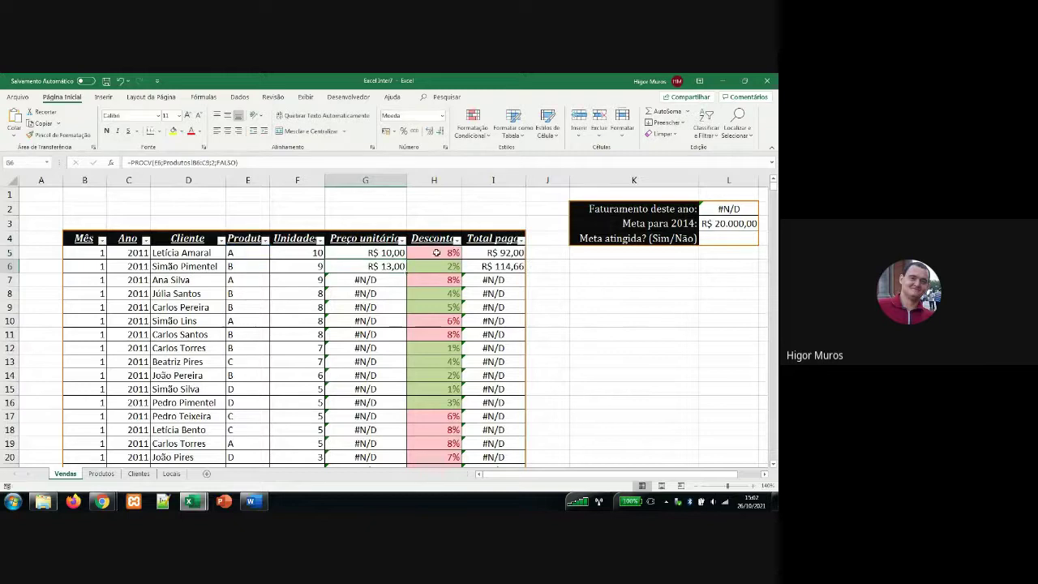
{"action": "double_click", "coordinate": [387, 266]}
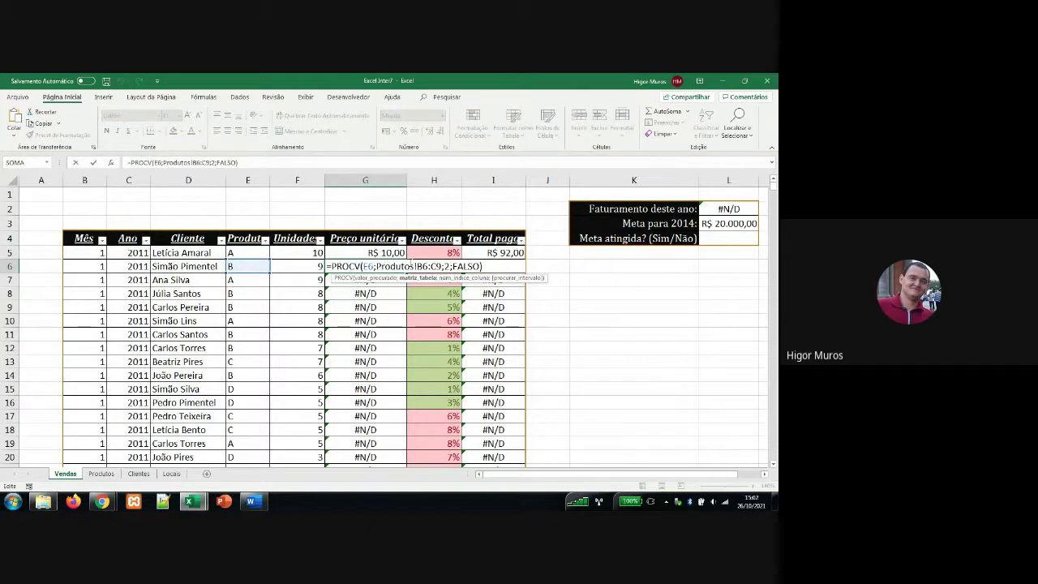
{"action": "key", "text": "Return"}
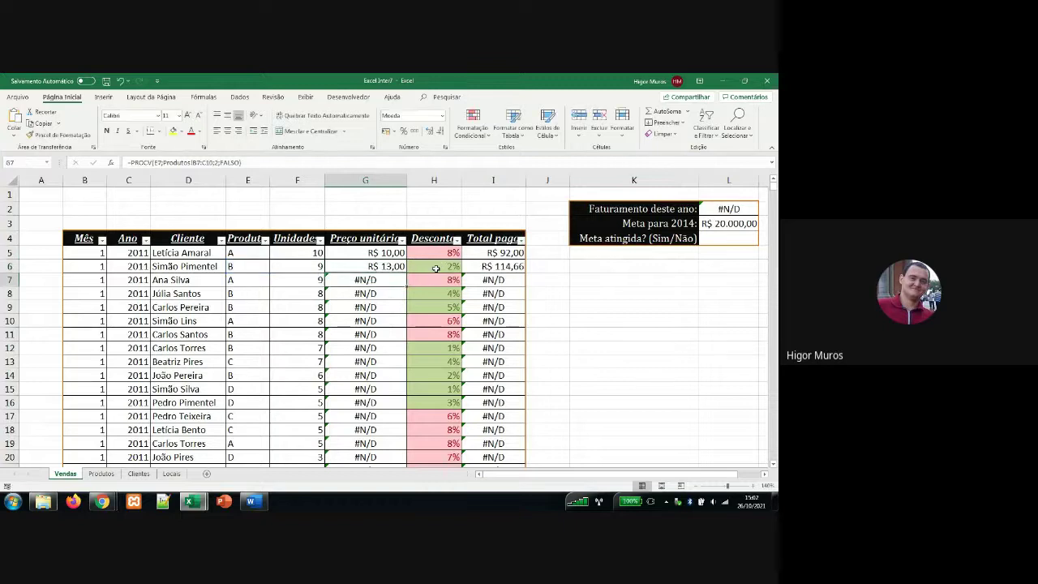
{"action": "double_click", "coordinate": [377, 280]}
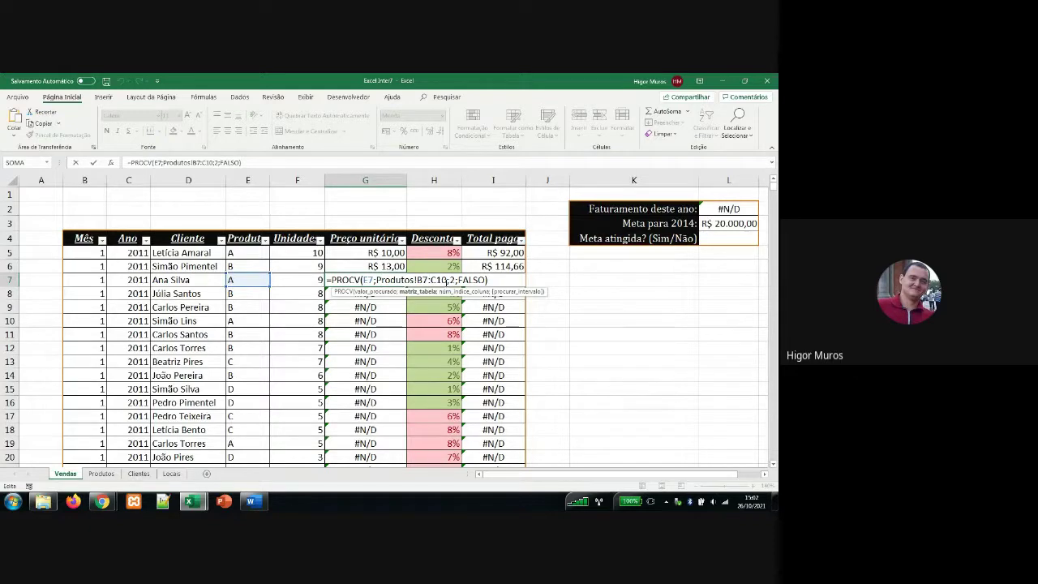
{"action": "key", "text": "Return"}
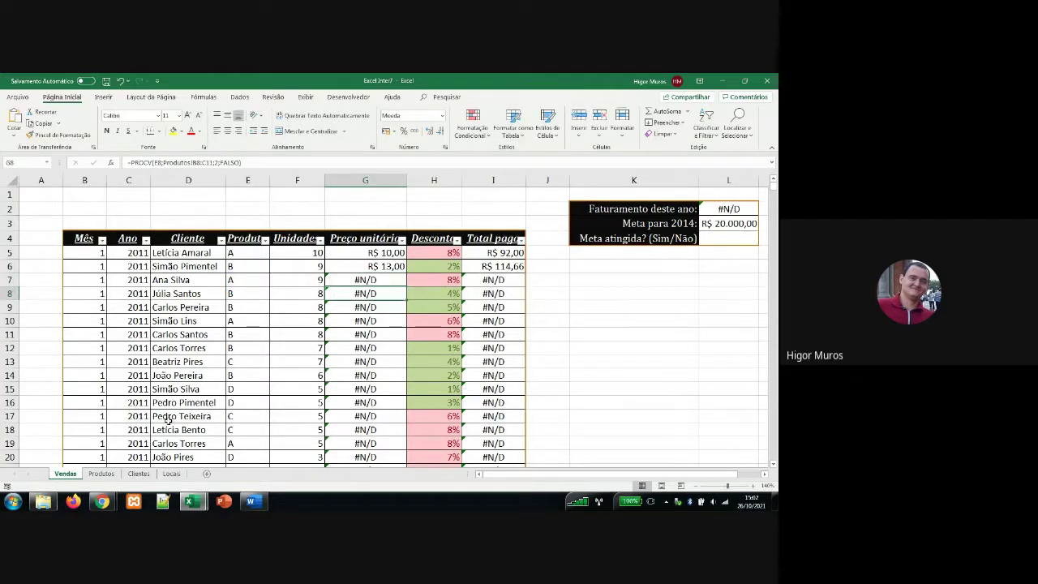
- Lock the Produtos table rows as B$5:C$8 in G5's PROCV formula on the Vendas sheet, and refill the Preço unitário column
{"action": "left_click", "coordinate": [102, 473]}
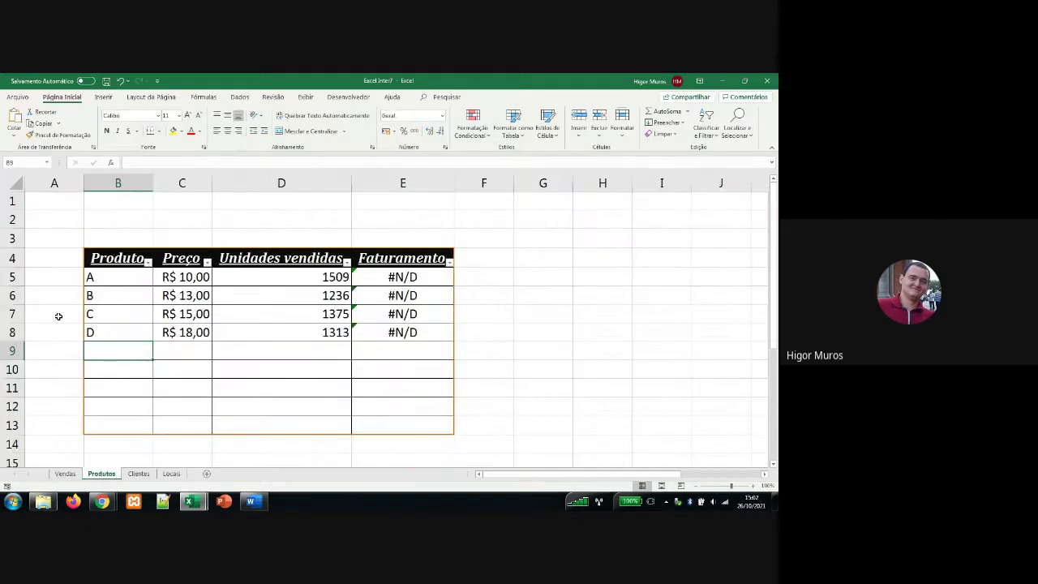
{"action": "left_click", "coordinate": [12, 277]}
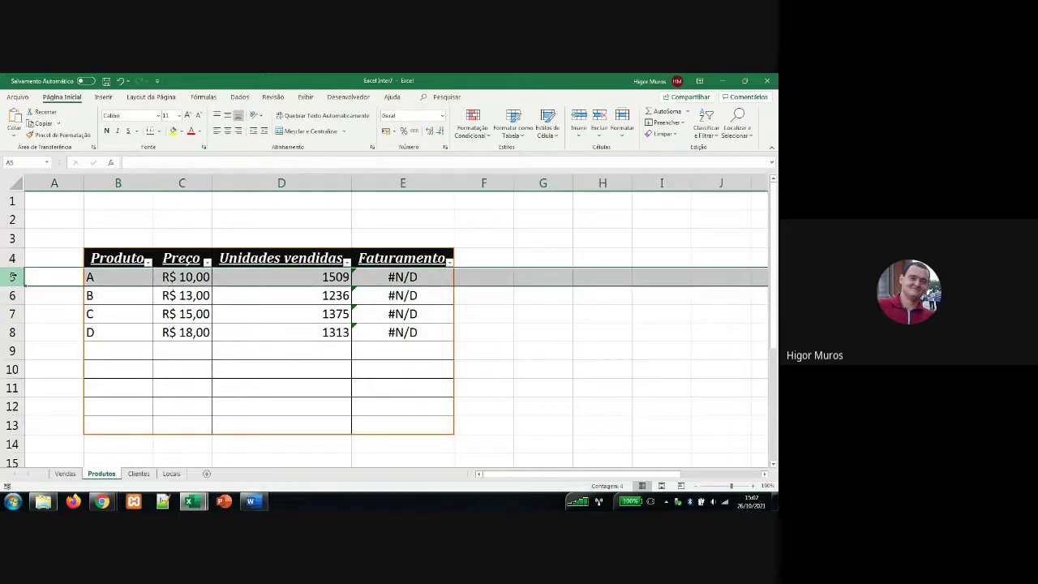
{"action": "left_click", "coordinate": [12, 333]}
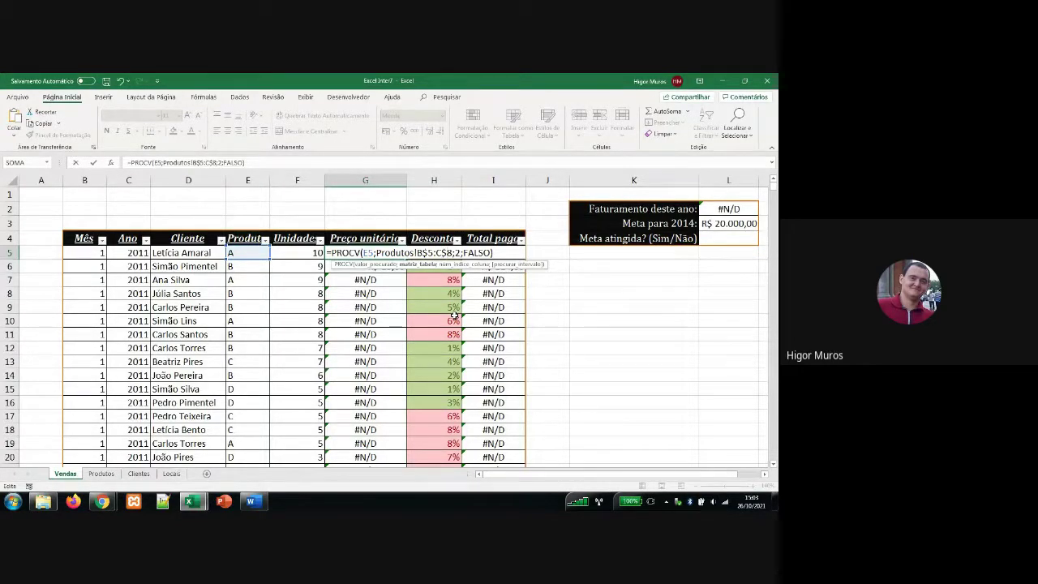
{"action": "key", "text": "Return"}
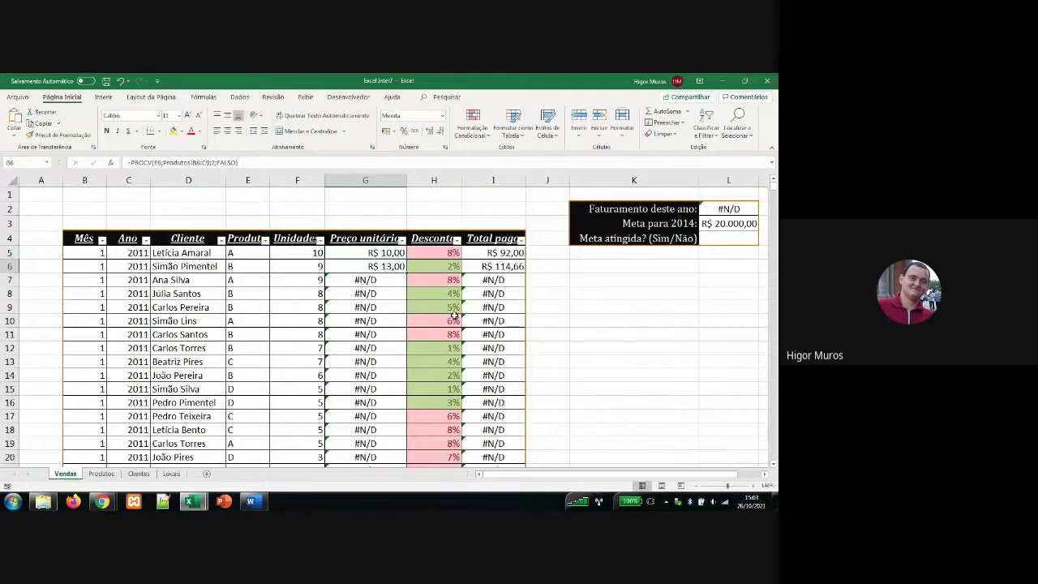
{"action": "left_click", "coordinate": [386, 253]}
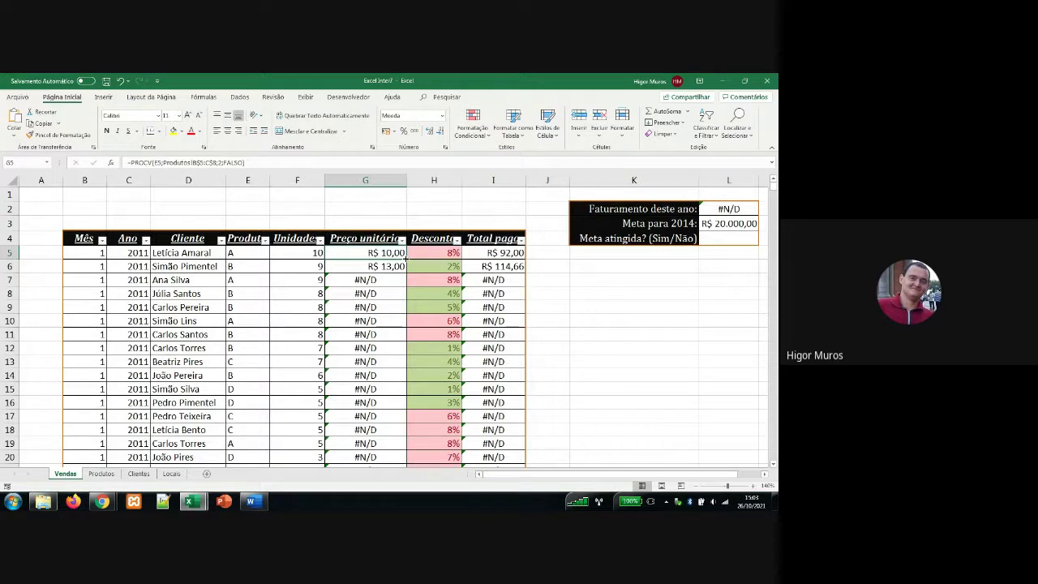
{"action": "double_click", "coordinate": [406, 258]}
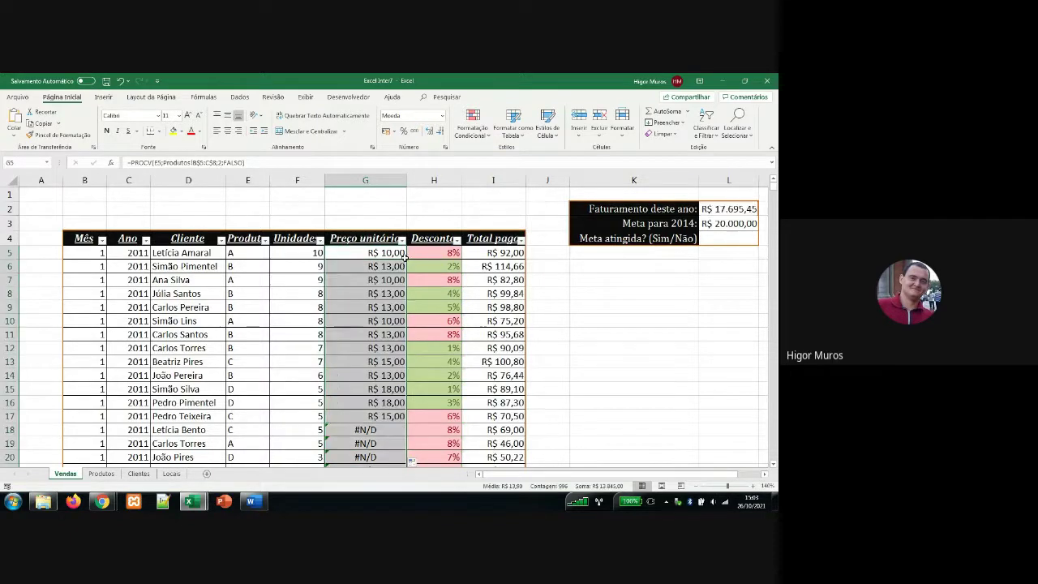
- Inspect the locked Produtos table range and other arguments of the PROCV formula in G5 on the Vendas sheet
{"action": "left_click", "coordinate": [358, 253]}
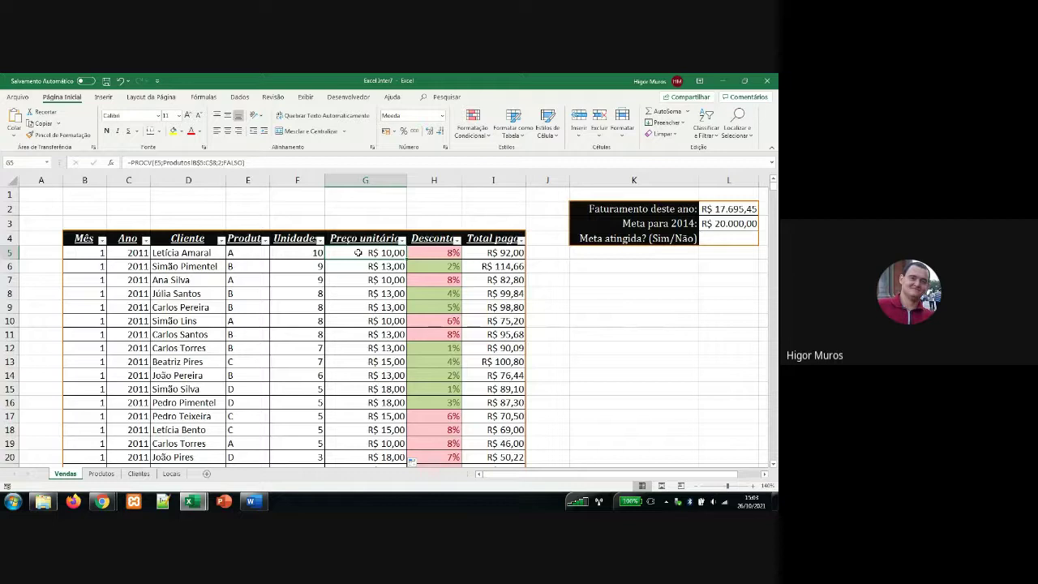
{"action": "double_click", "coordinate": [358, 252]}
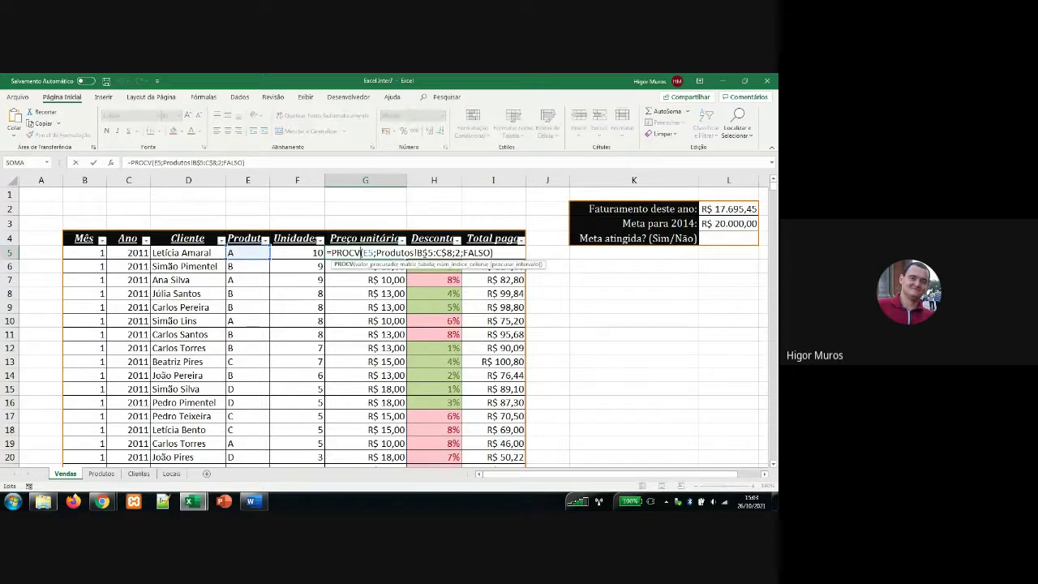
{"action": "left_click_drag", "start_coordinate": [416, 252], "coordinate": [459, 252]}
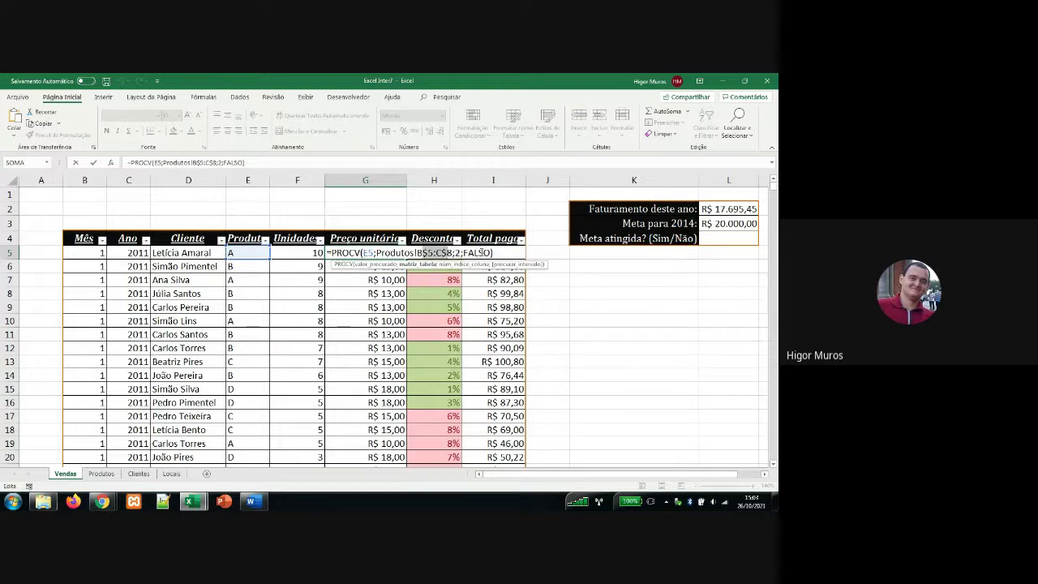
{"action": "left_click", "coordinate": [481, 252]}
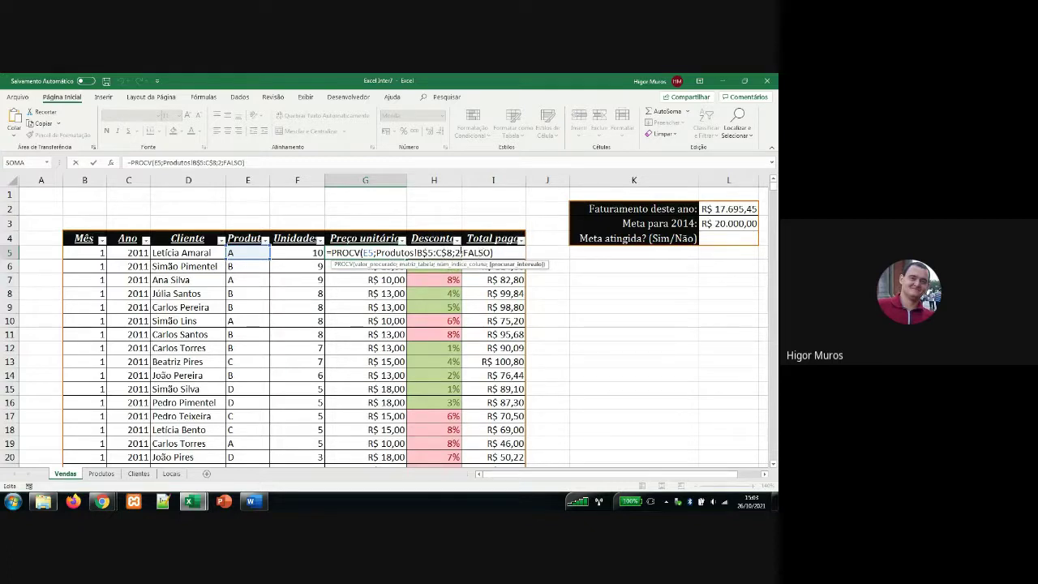
{"action": "left_click", "coordinate": [410, 265]}
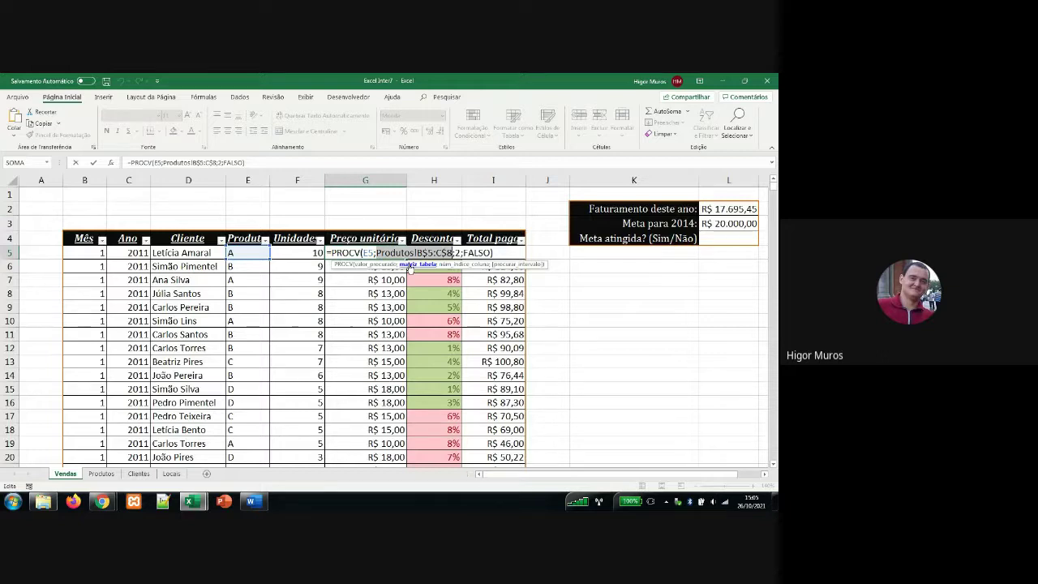
{"action": "key", "text": "Return"}
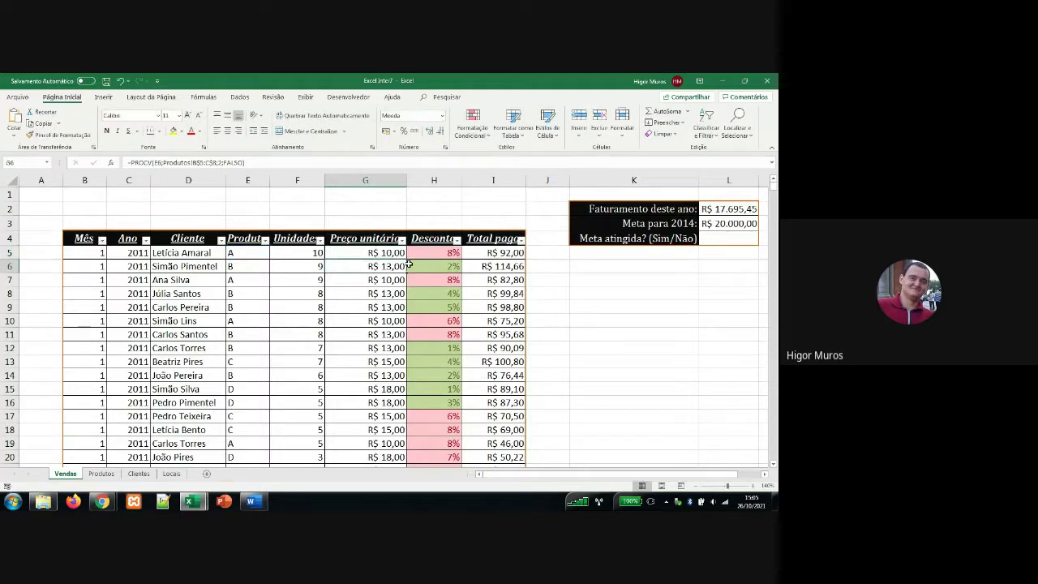
{"action": "key", "text": "Up"}
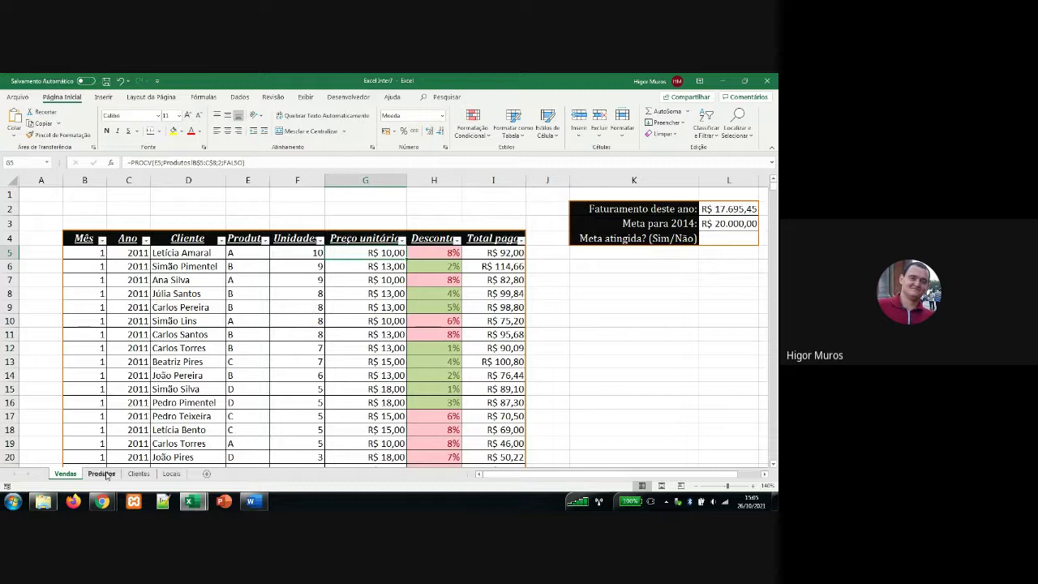
{"action": "left_click", "coordinate": [336, 271]}
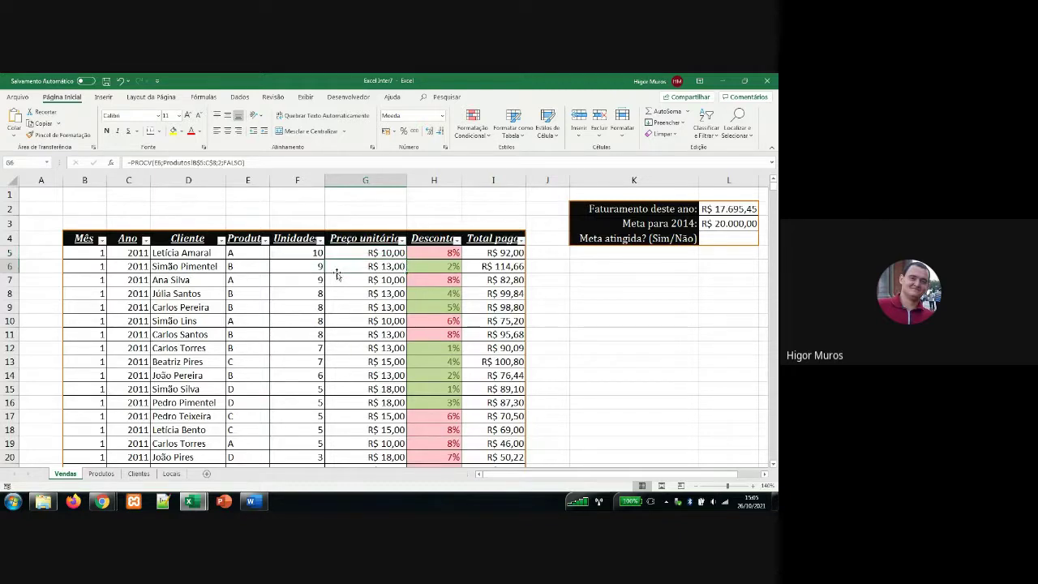
- Name the product and price range B5:C8 on the Produtos sheet Tabela
{"action": "left_click", "coordinate": [108, 475]}
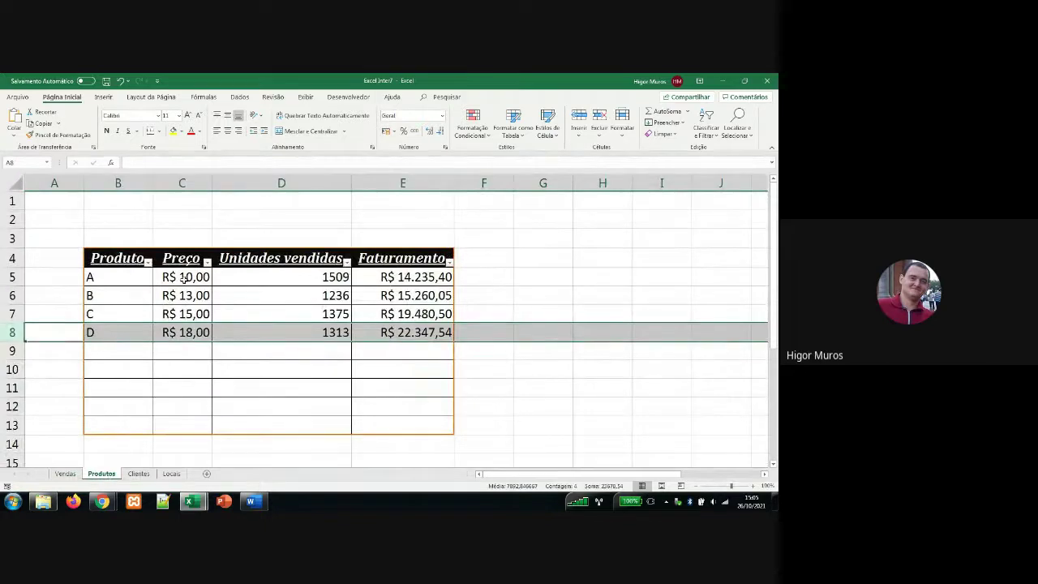
{"action": "left_click_drag", "start_coordinate": [130, 279], "coordinate": [168, 332]}
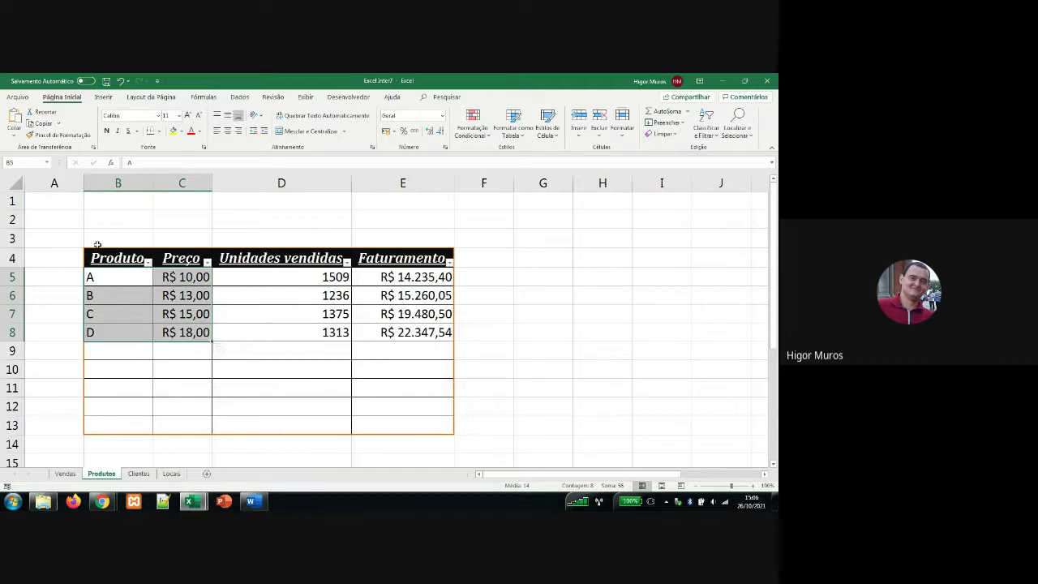
{"action": "left_click", "coordinate": [17, 162]}
{"action": "type", "text": "Tabela"}
{"action": "left_click", "coordinate": [151, 384]}
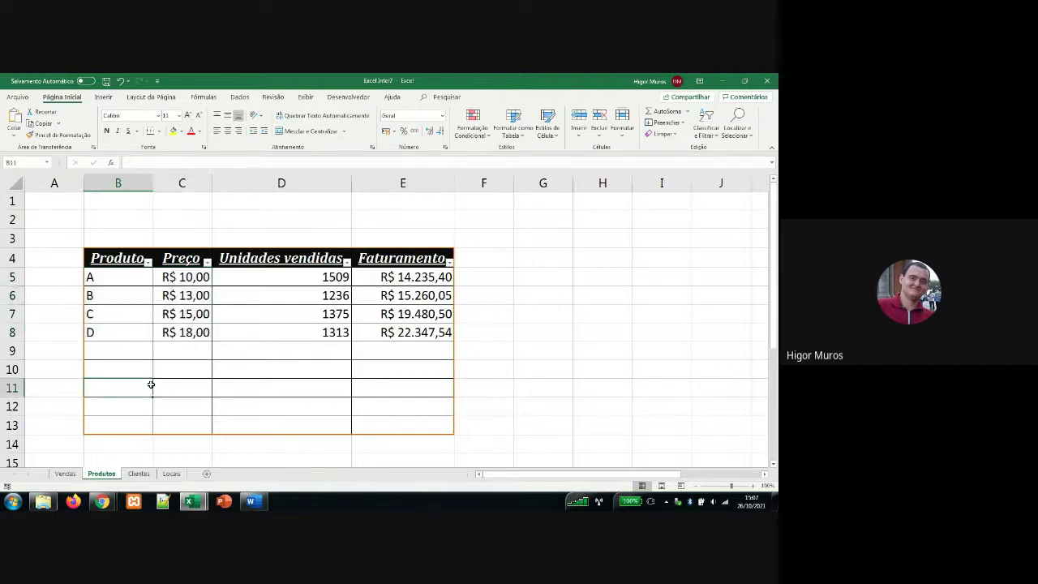
- Replace the table range in G5's PROCV formula on the Vendas sheet with Tabela, and refill the Preço unitário column
{"action": "left_click", "coordinate": [65, 473]}
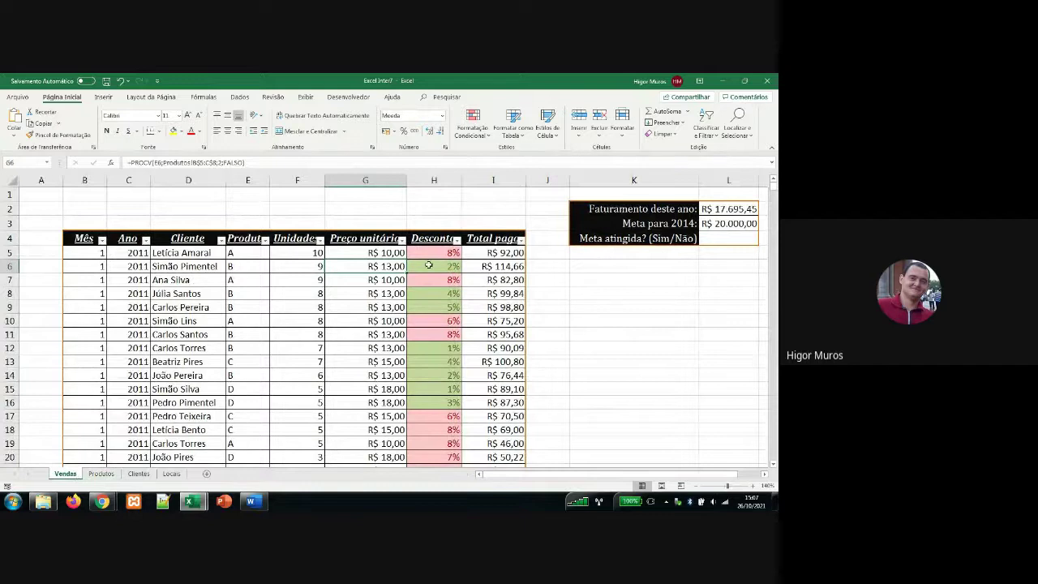
{"action": "left_click", "coordinate": [751, 485]}
{"action": "left_click", "coordinate": [752, 485]}
{"action": "left_click", "coordinate": [751, 485]}
{"action": "left_click", "coordinate": [752, 485]}
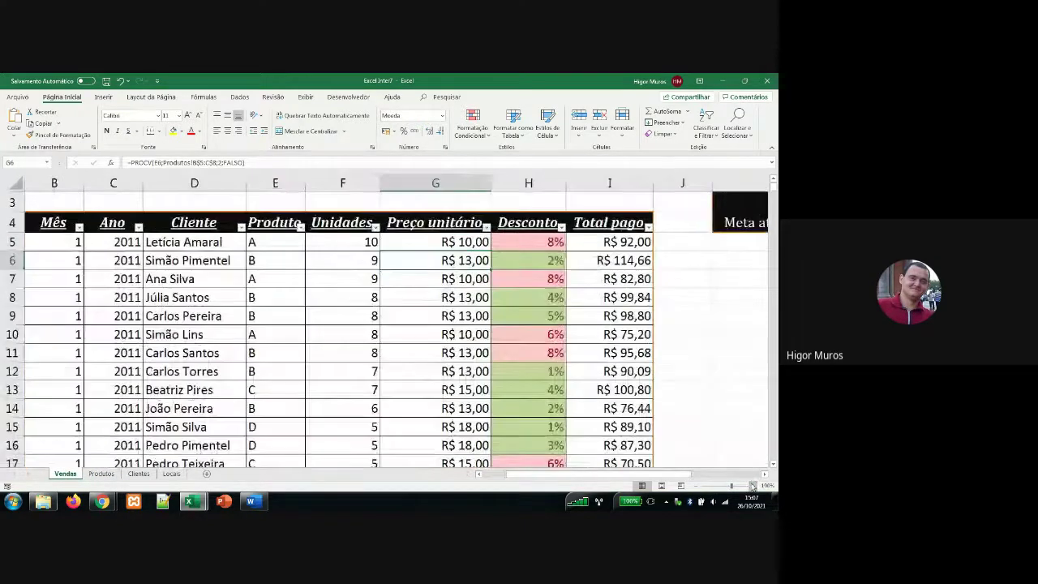
{"action": "key", "text": "Up"}
{"action": "key", "text": "Up"}
{"action": "key", "text": "Up"}
{"action": "key", "text": "Up"}
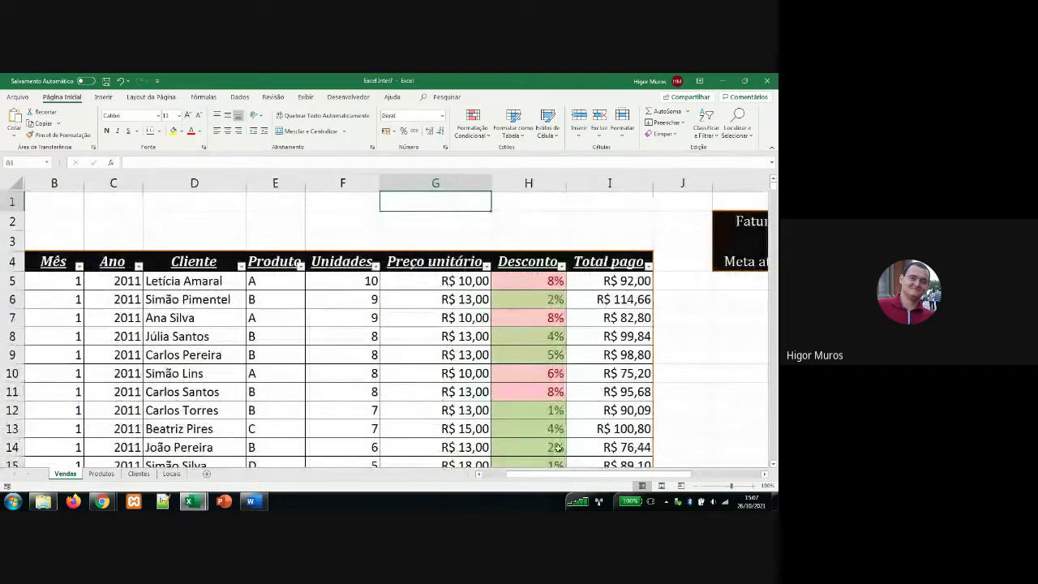
{"action": "double_click", "coordinate": [432, 281]}
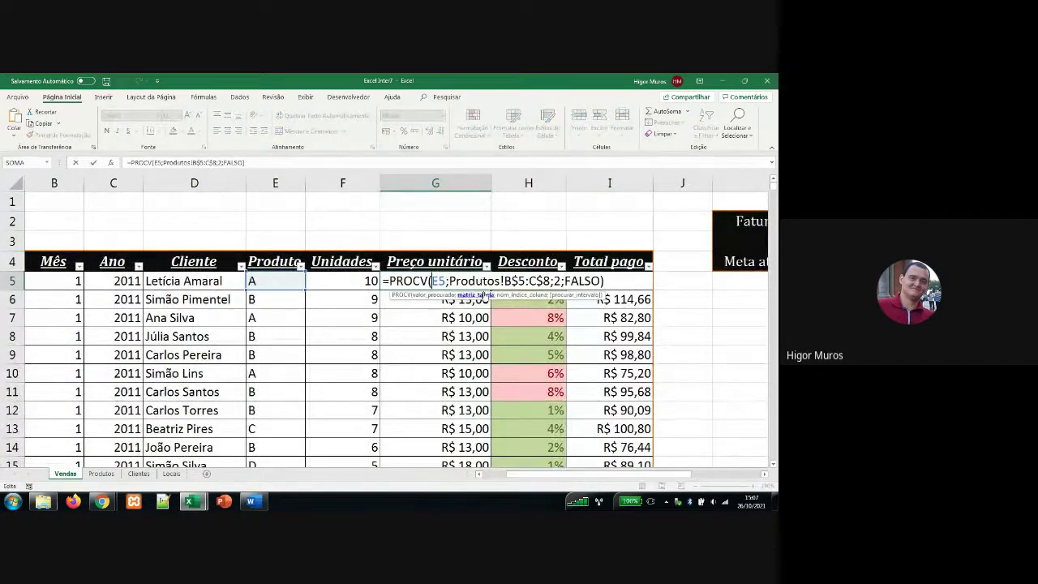
{"action": "left_click", "coordinate": [484, 295]}
{"action": "key", "text": "Delete"}
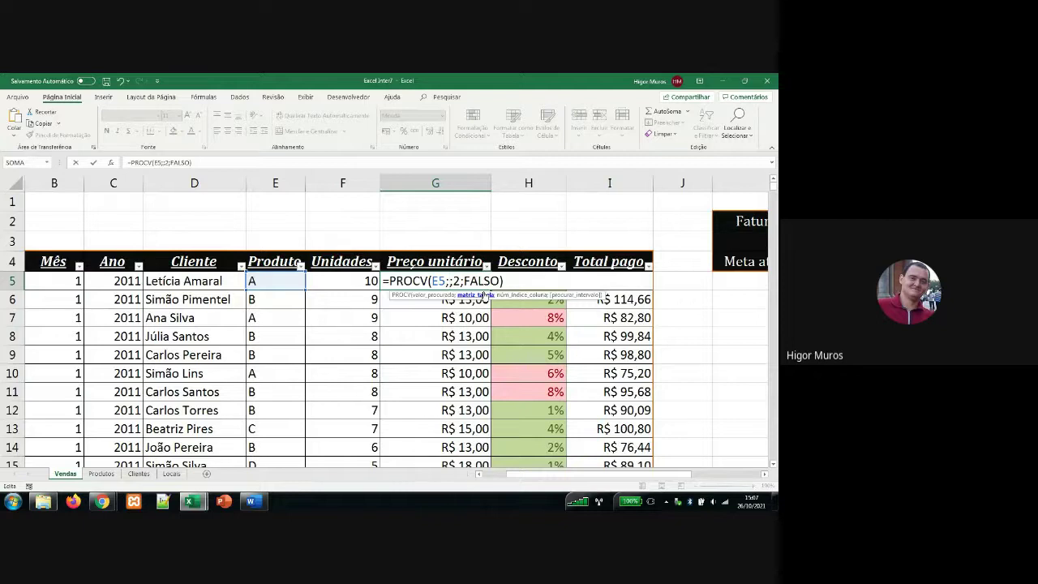
{"action": "type", "text": "ta"}
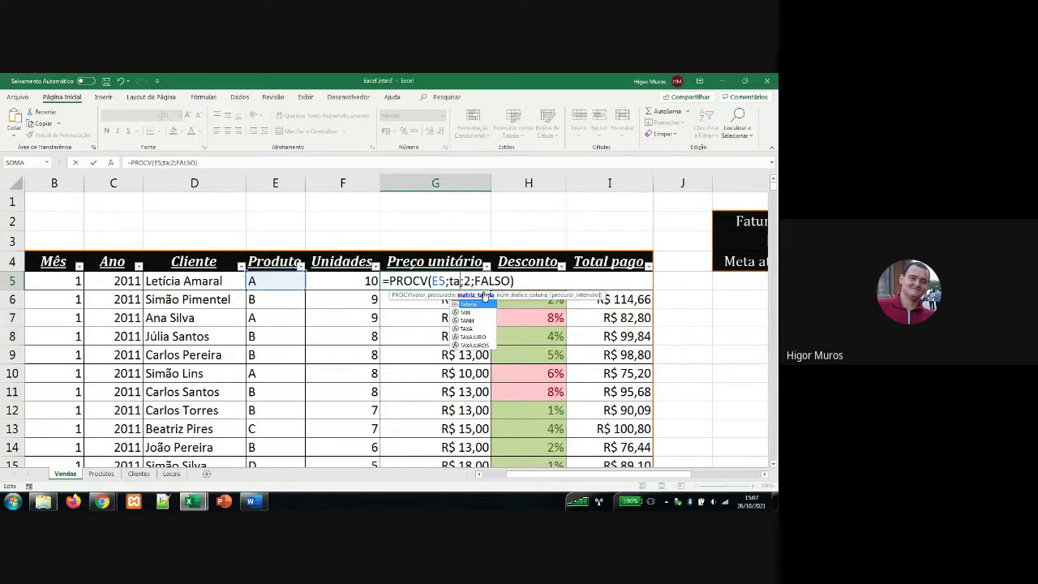
{"action": "key", "text": "Tab"}
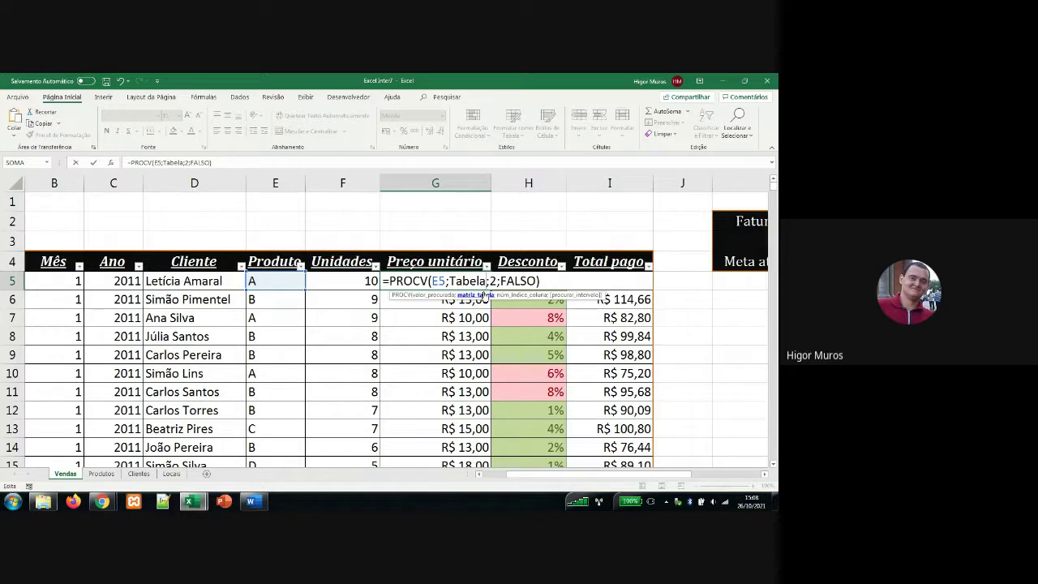
{"action": "key", "text": "ctrl+Return"}
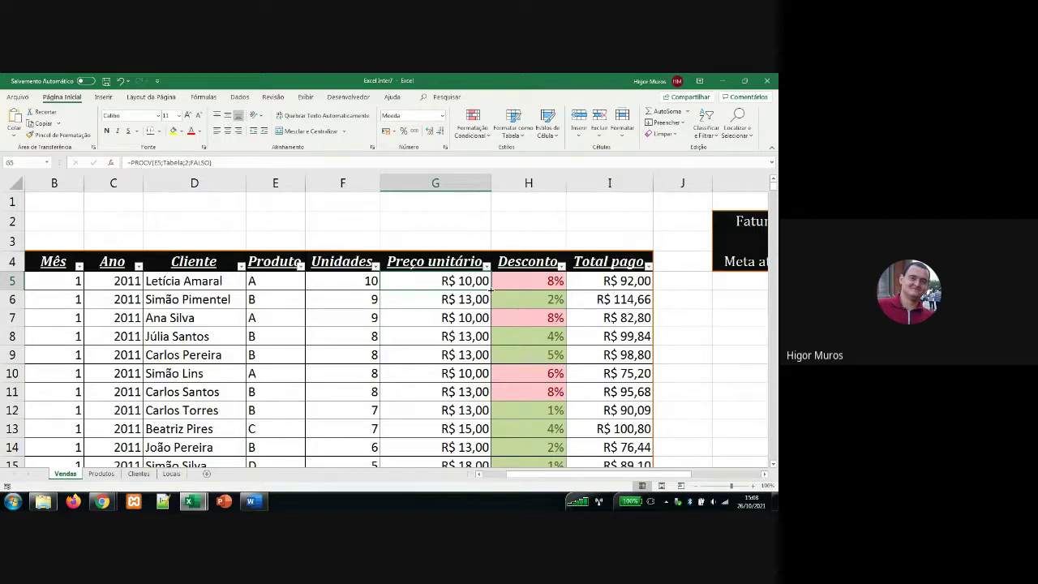
{"action": "double_click", "coordinate": [491, 289]}
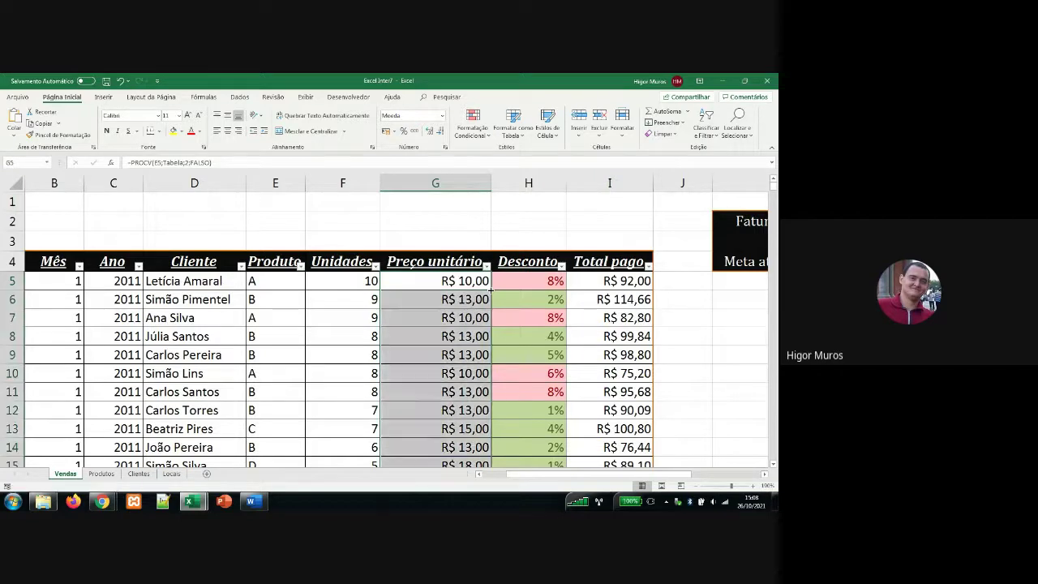
- Check the refilled PROCV formulas down the Preço unitário column as far as G14
{"action": "left_click", "coordinate": [432, 299]}
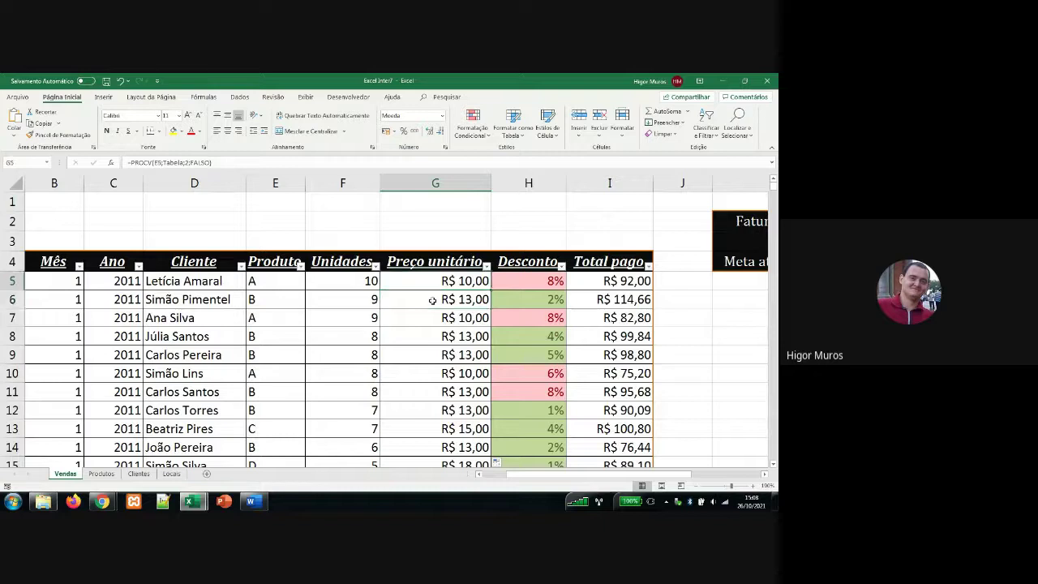
{"action": "key", "text": "Down"}
{"action": "key", "text": "Down"}
{"action": "key", "text": "Down"}
{"action": "key", "text": "Down"}
{"action": "key", "text": "Down"}
{"action": "key", "text": "Down"}
{"action": "key", "text": "Down"}
{"action": "key", "text": "Down"}
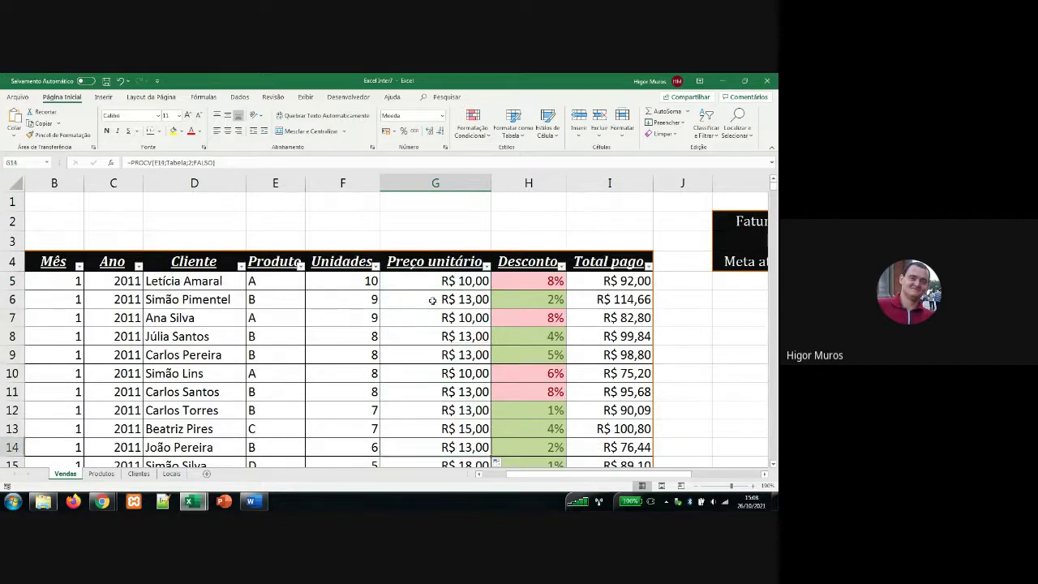
- Compare the lookup value and table arguments of the PROCV formulas in G5, G6, G7 and G8
{"action": "double_click", "coordinate": [426, 282]}
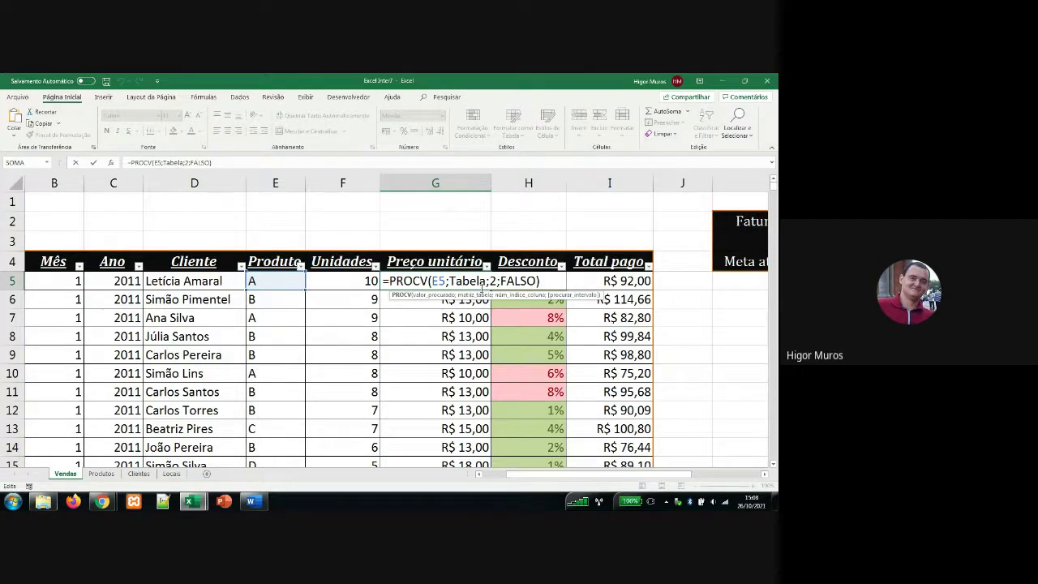
{"action": "key", "text": "Return"}
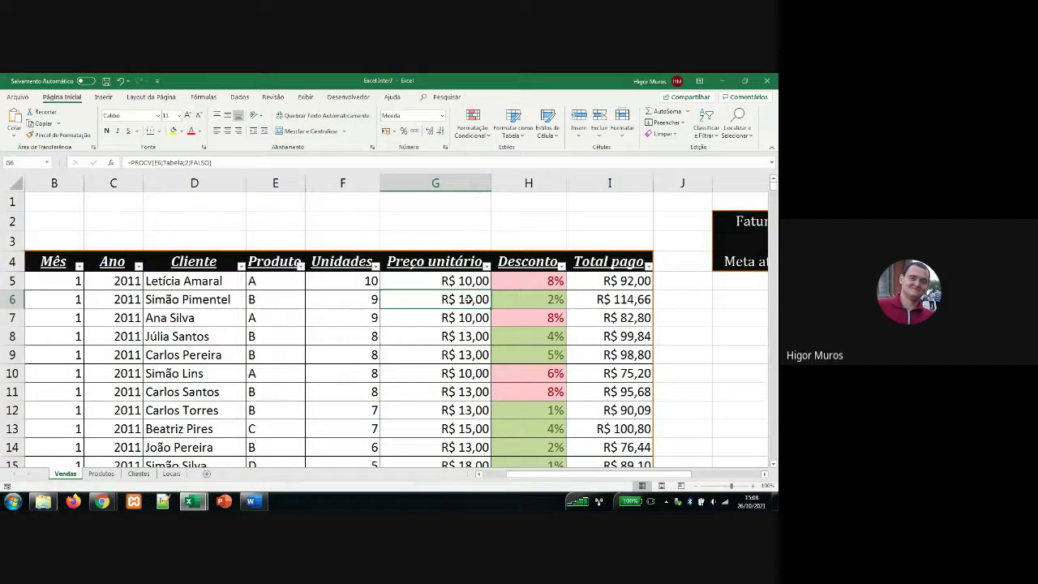
{"action": "double_click", "coordinate": [467, 300]}
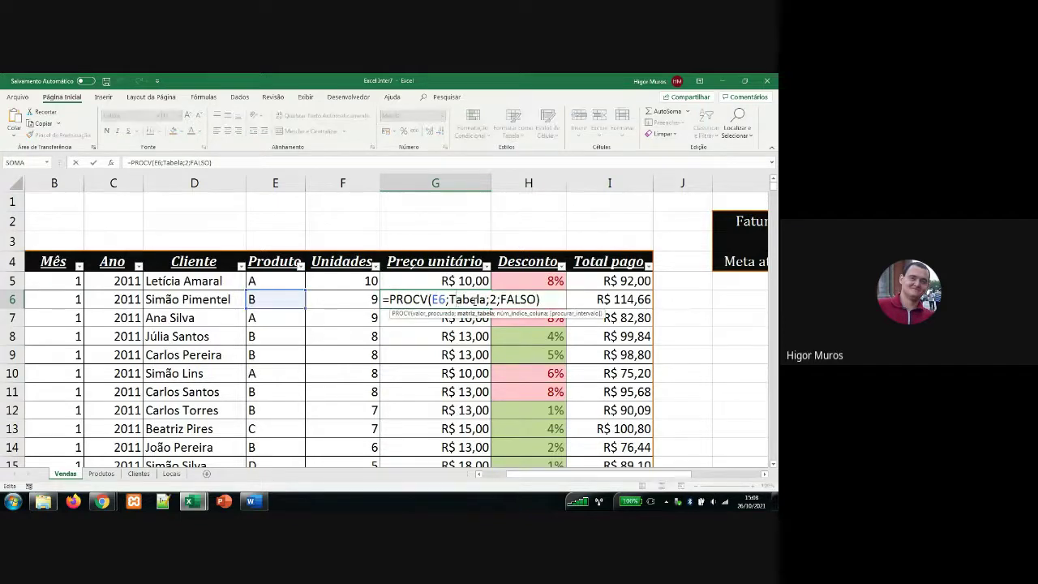
{"action": "key", "text": "Return"}
{"action": "double_click", "coordinate": [471, 318]}
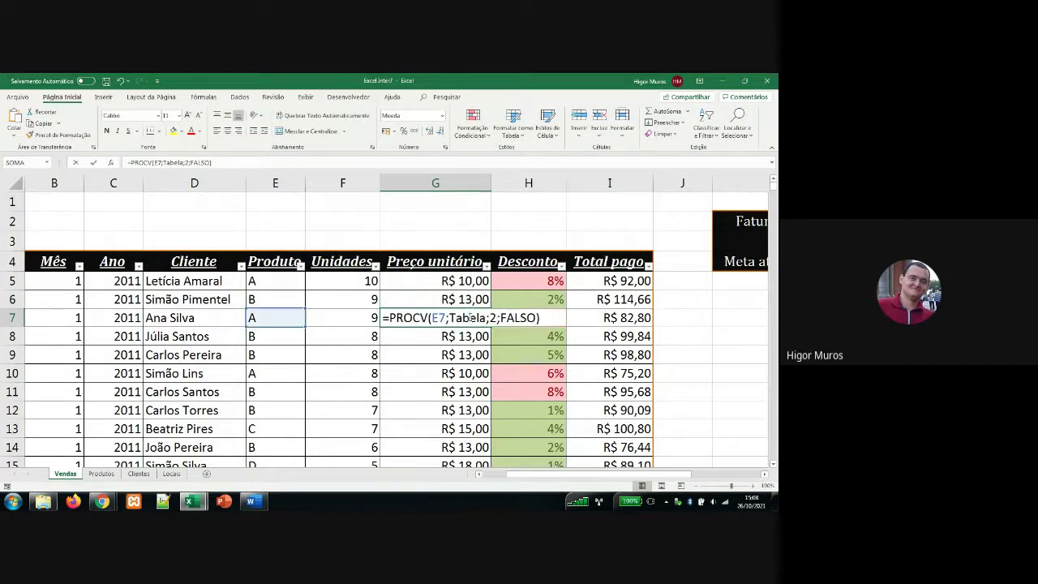
{"action": "key", "text": "Return"}
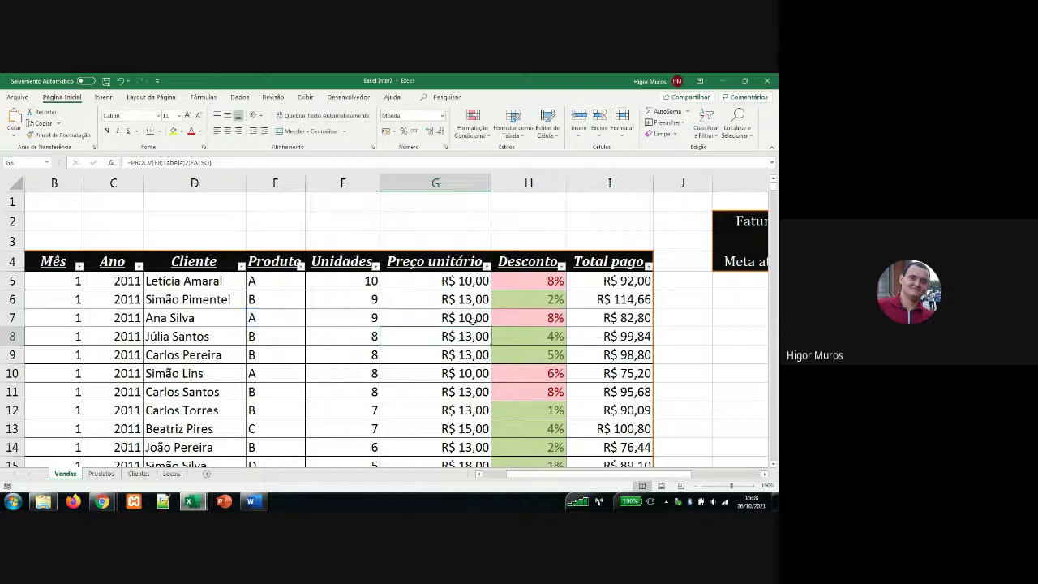
{"action": "double_click", "coordinate": [469, 334]}
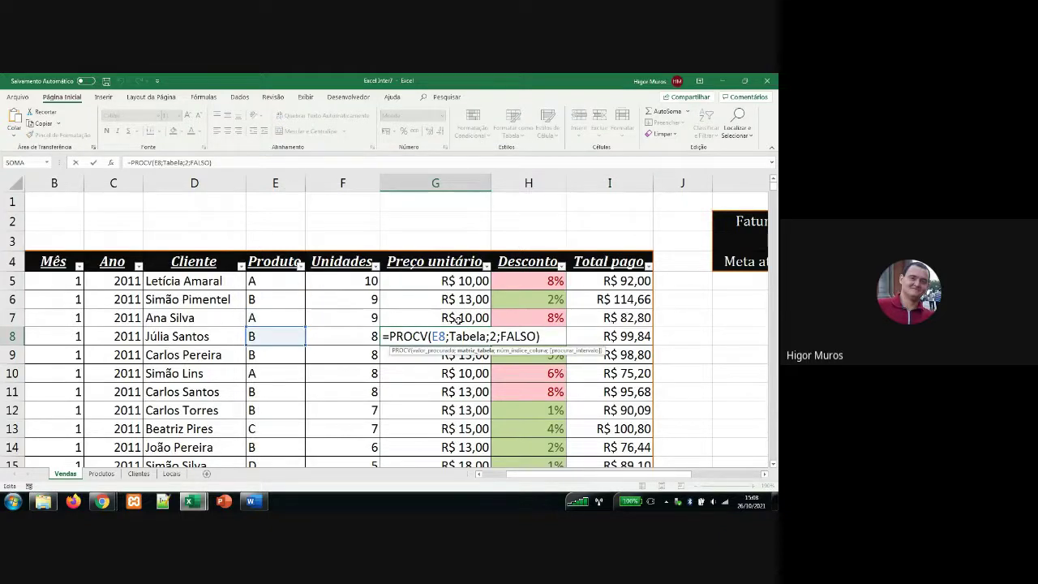
{"action": "left_click", "coordinate": [443, 312]}
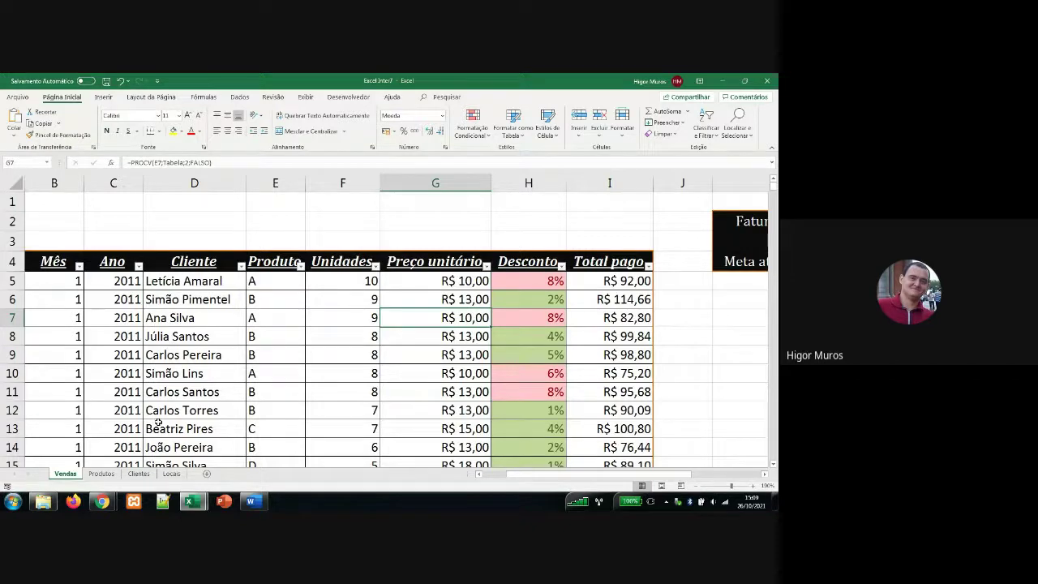
- Close the Excel Inter6 workbook, and save and close Excel Inter7
{"action": "mouse_move", "coordinate": [201, 505]}
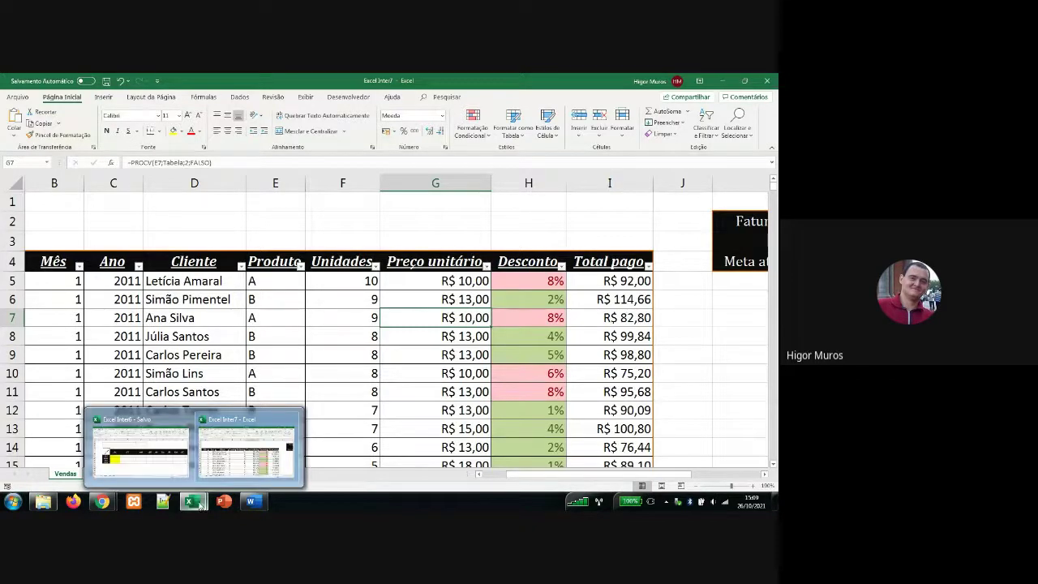
{"action": "left_click", "coordinate": [142, 454]}
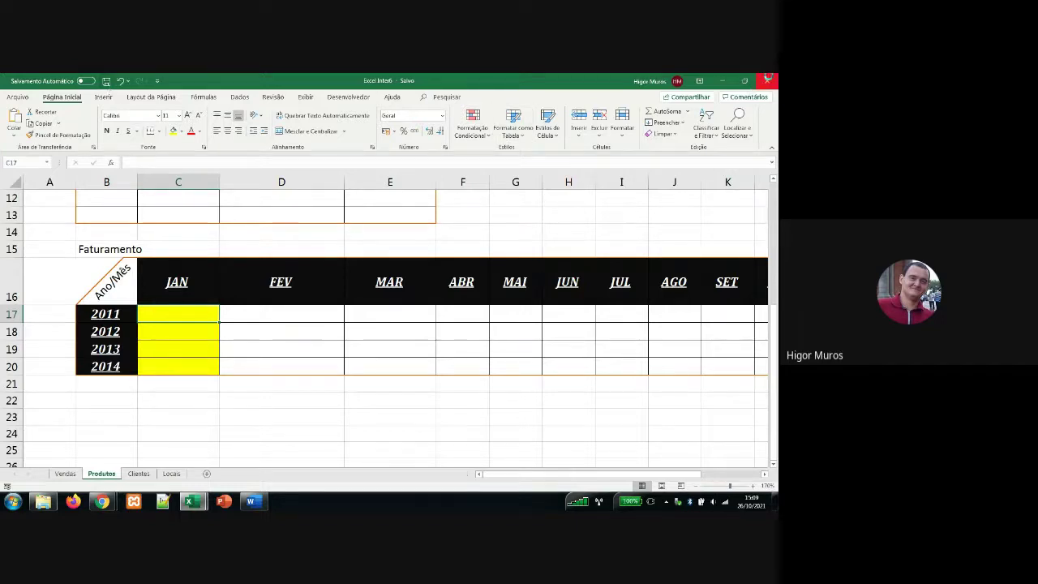
{"action": "left_click", "coordinate": [767, 79]}
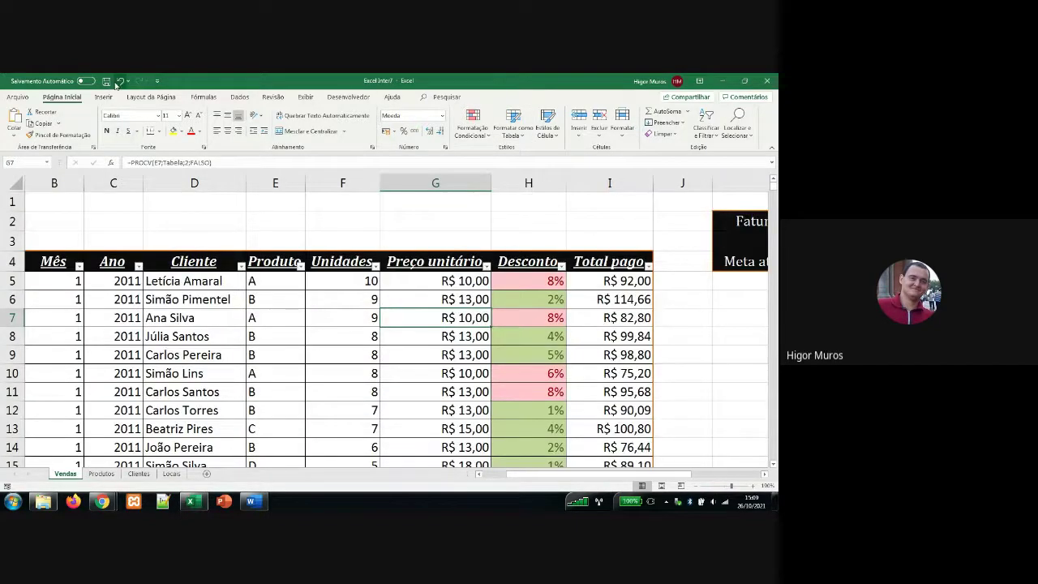
{"action": "left_click", "coordinate": [106, 81]}
{"action": "left_click", "coordinate": [767, 80]}
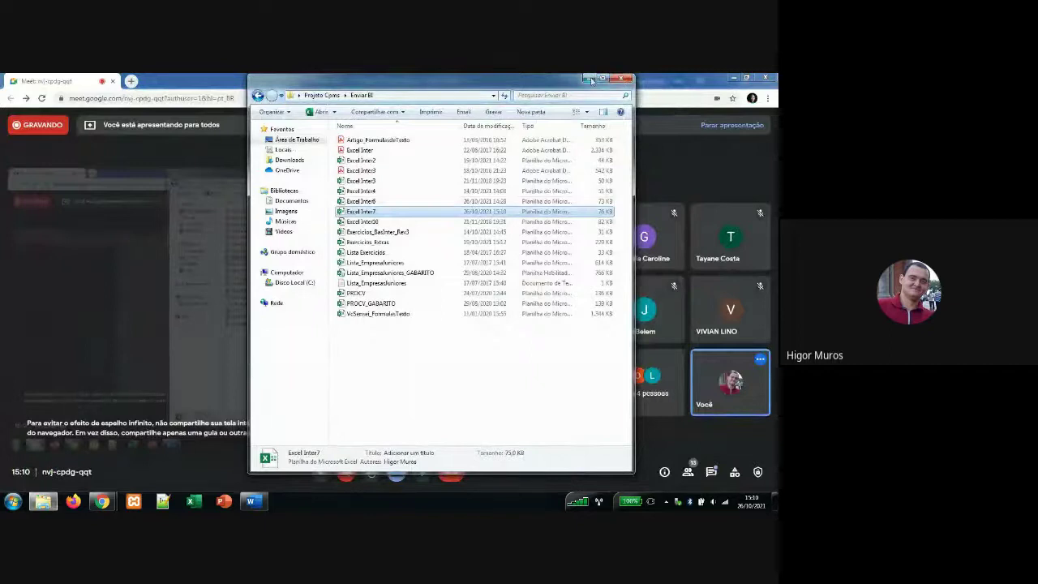
- Minimize the Enviar BI folder window and stop presenting the screen in the Google Meet call
{"action": "left_click", "coordinate": [591, 78]}
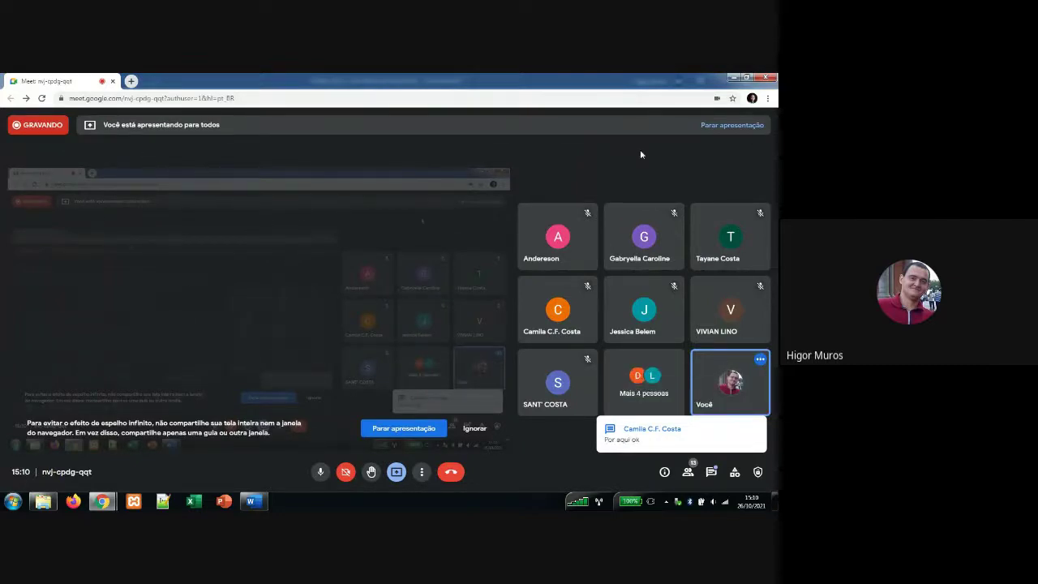
{"action": "left_click", "coordinate": [721, 127]}
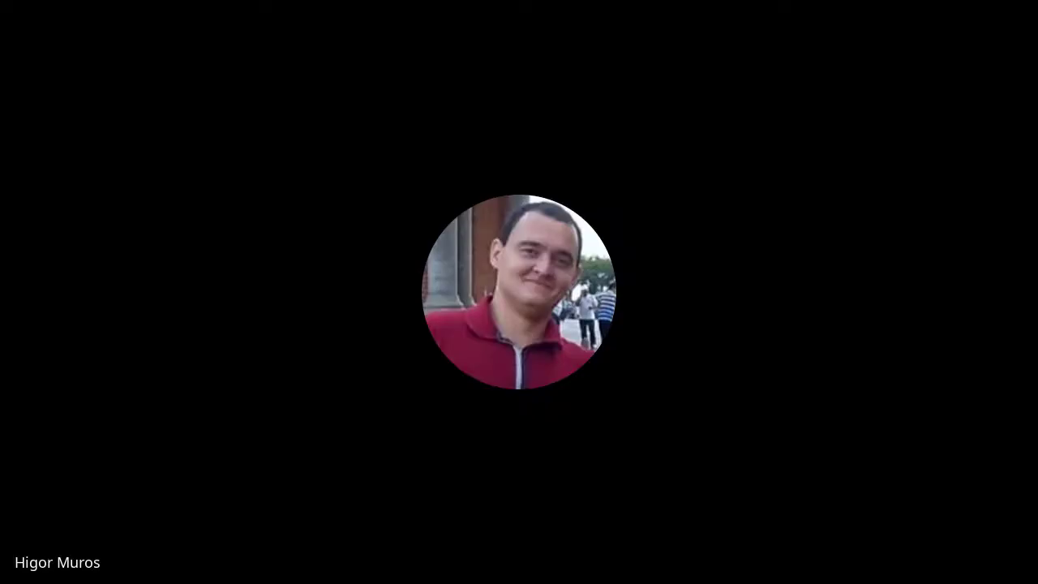